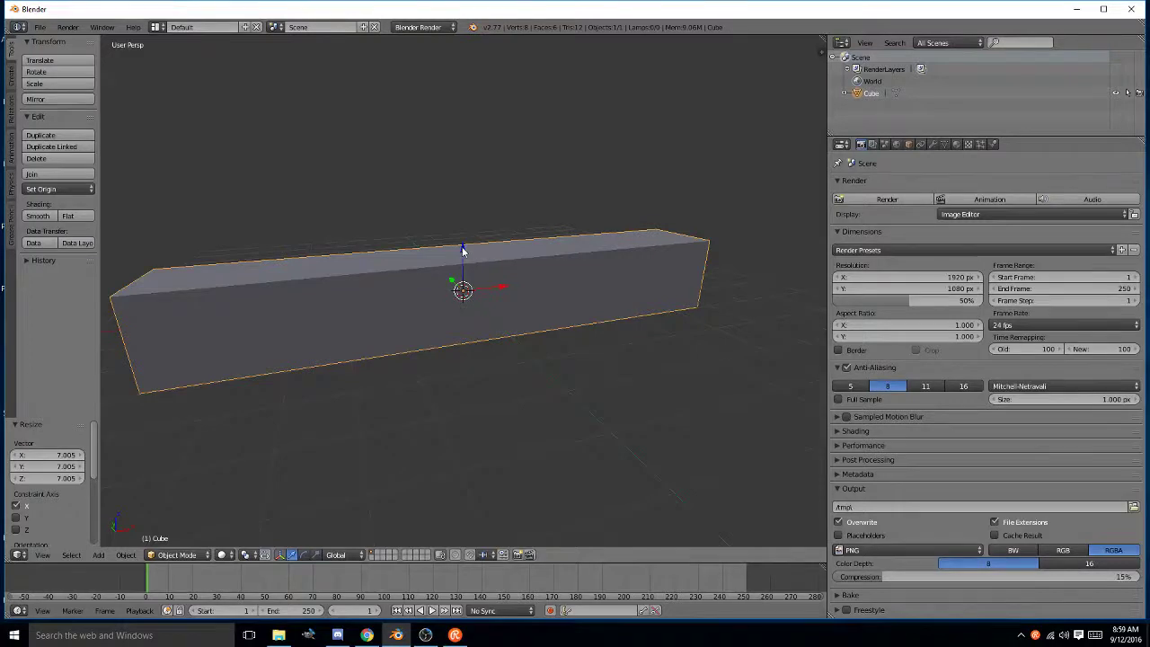
# - Move the elongated cube up about 0.017 along the Z axis
pyautogui.moveTo(461, 250); pyautogui.dragTo(463, 248)
pyautogui.moveTo(457, 287); pyautogui.dragTo(515, 332, button='middle')
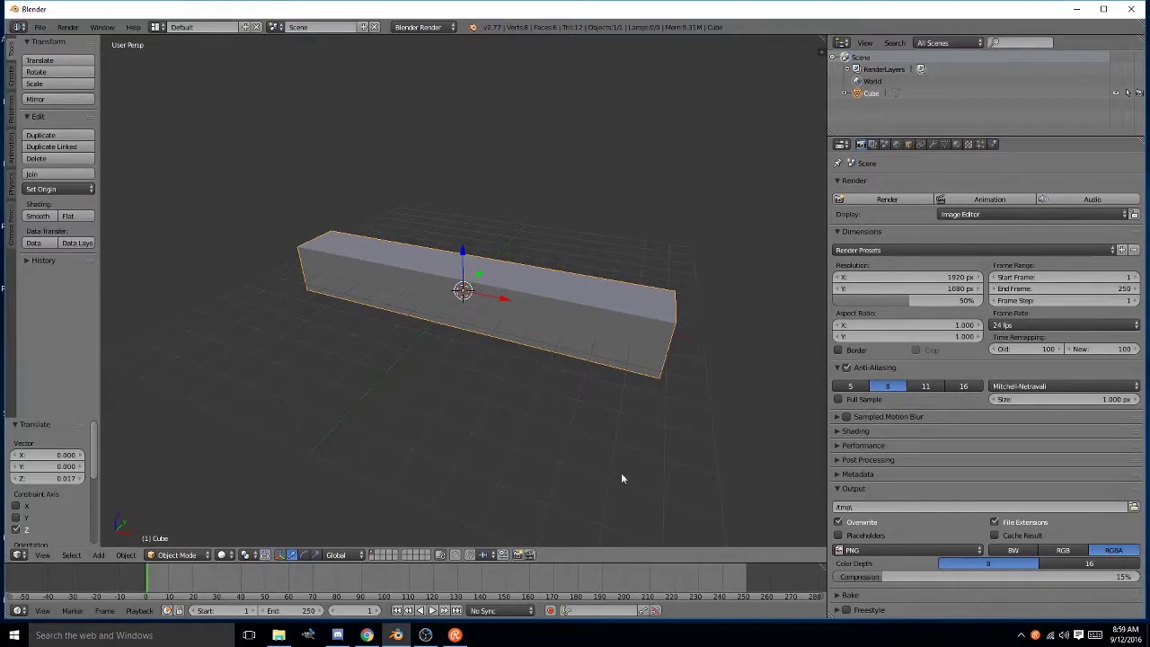
pyautogui.moveTo(516, 428); pyautogui.dragTo(530, 395, button='middle')
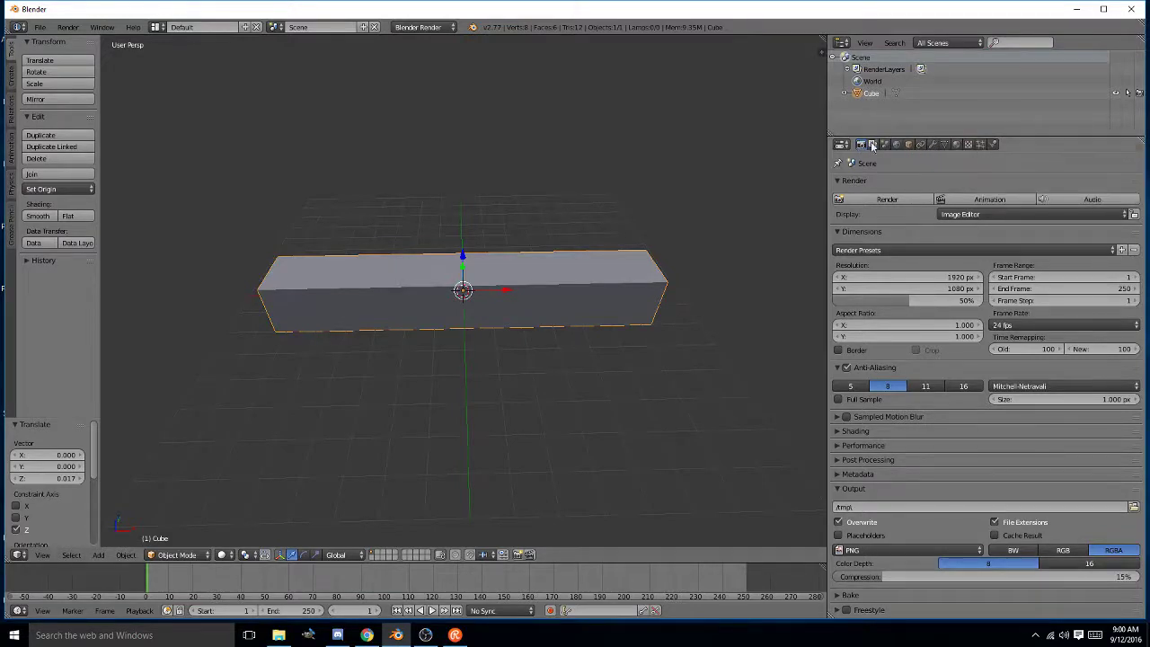
# - Enable Fluid physics on the elongated cube and set its fluid type to Outflow
pyautogui.click(993, 144)
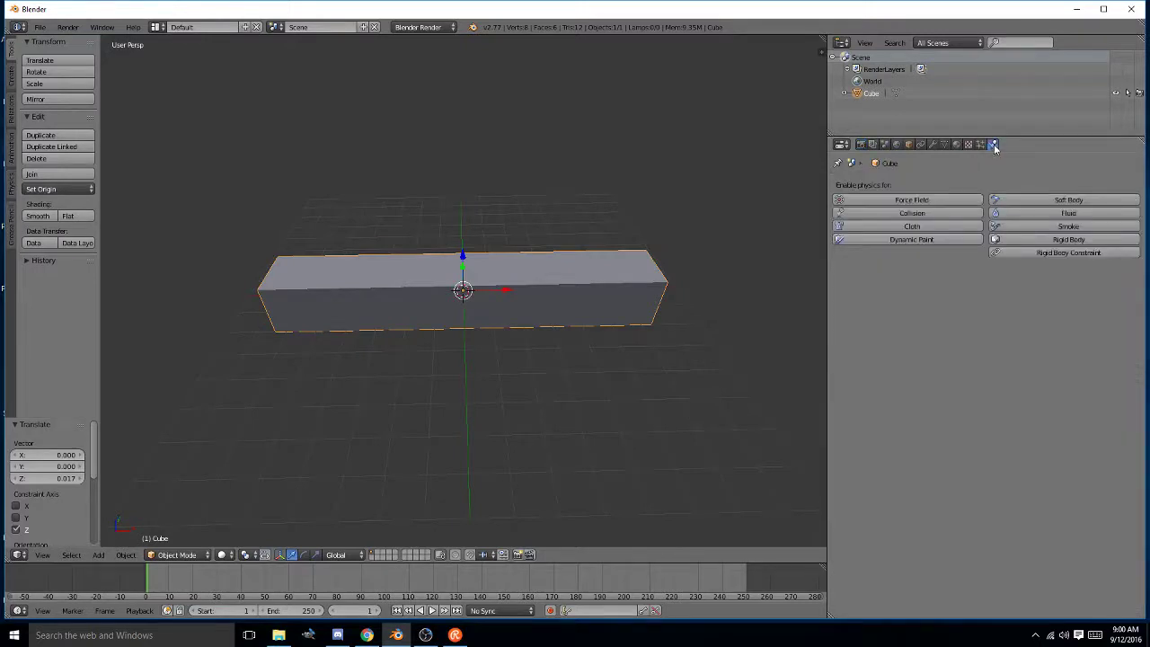
pyautogui.click(1027, 215)
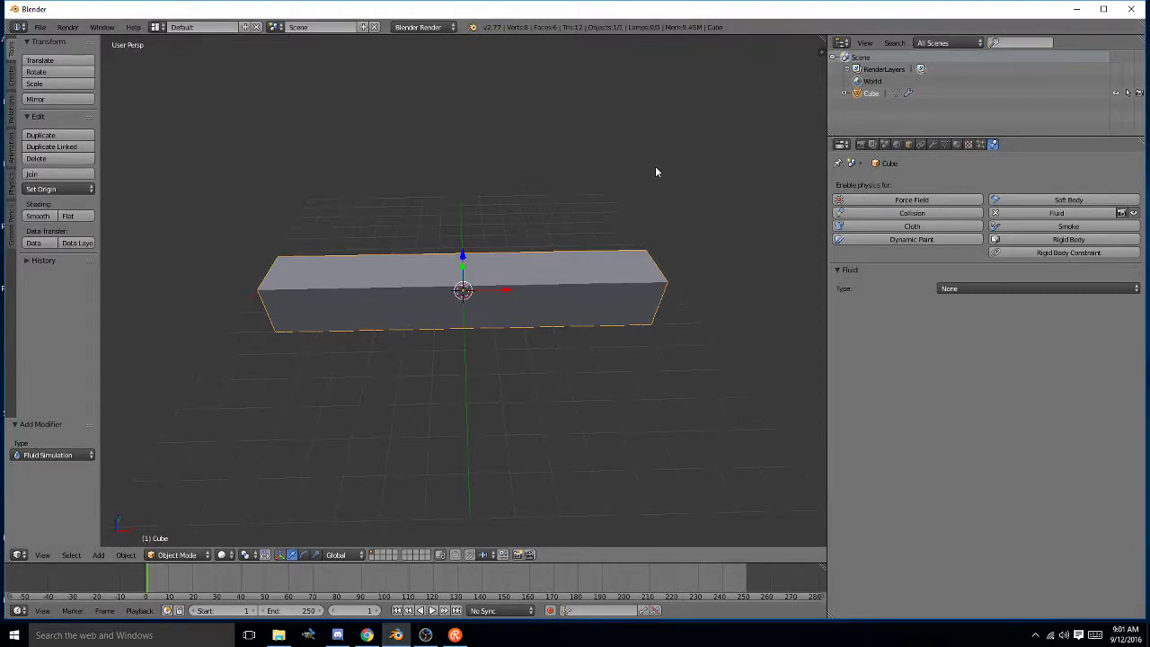
pyautogui.click(1024, 287)
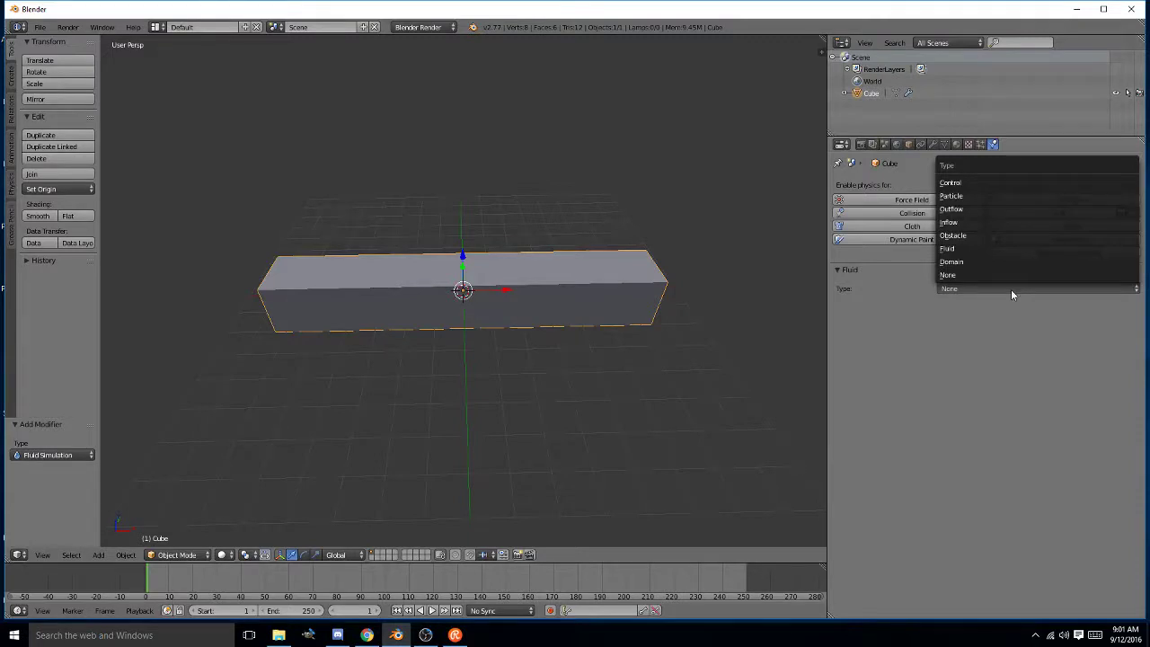
pyautogui.click(997, 214)
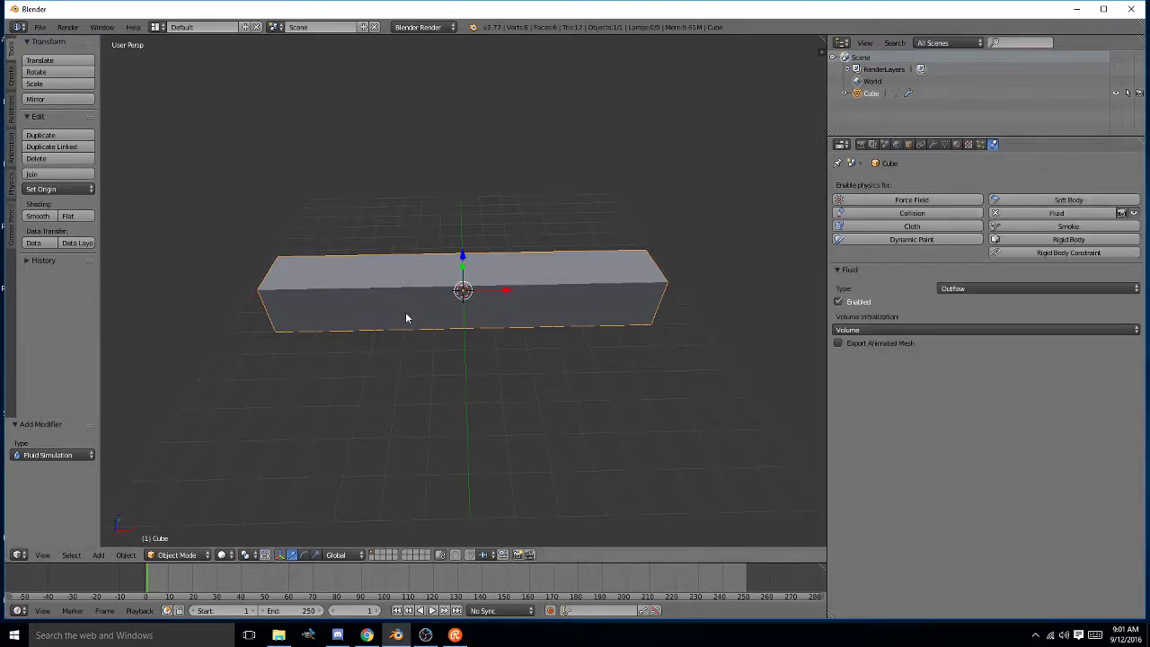
# - Change the elongated cube's fluid type to Domain
pyautogui.moveTo(405, 318); pyautogui.dragTo(568, 272, button='middle')
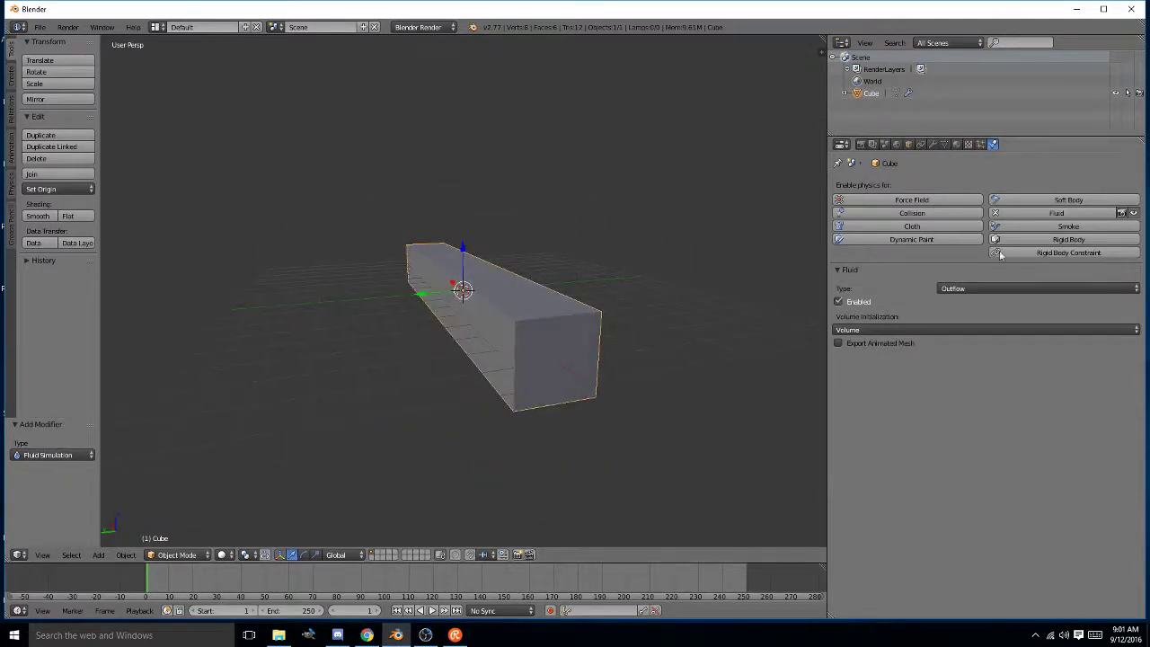
pyautogui.click(987, 287)
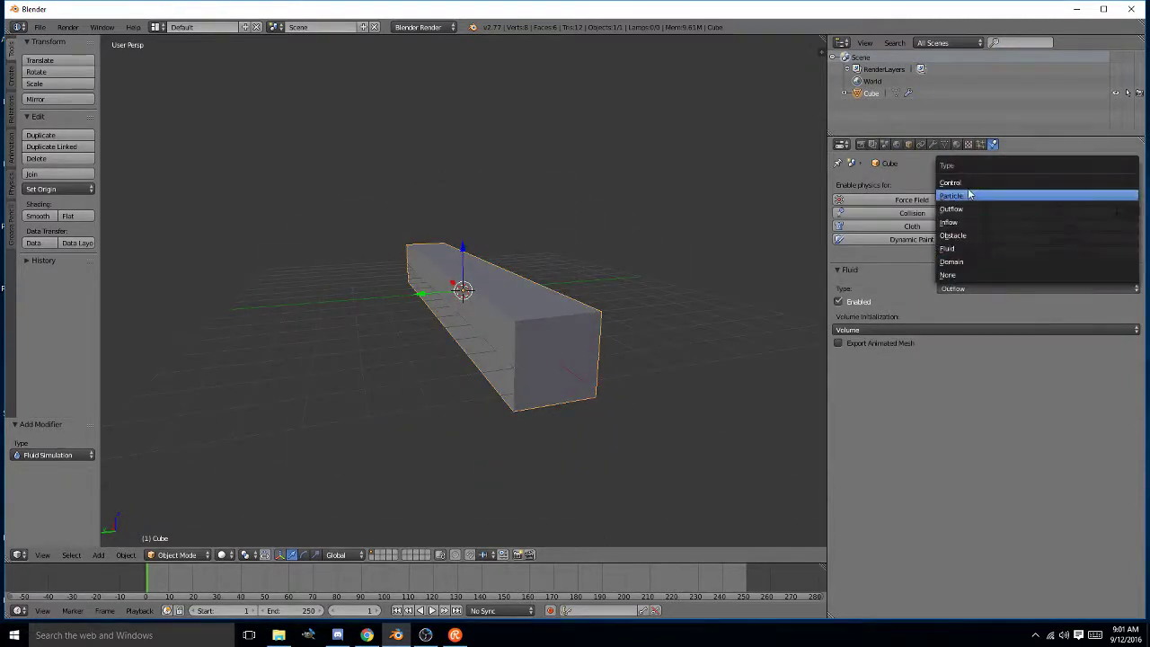
pyautogui.click(957, 260)
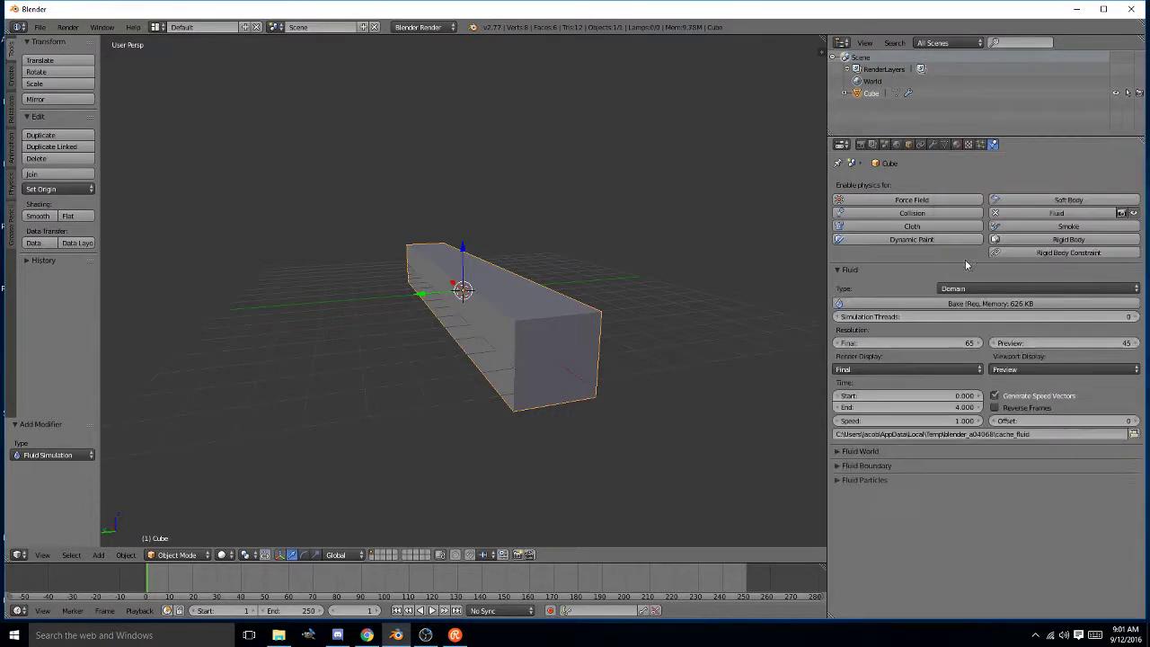
# - Display the domain box in wireframe and show the 3D view's properties sidebar down to its last sections
pyautogui.moveTo(722, 405); pyautogui.dragTo(512, 406, button='middle')
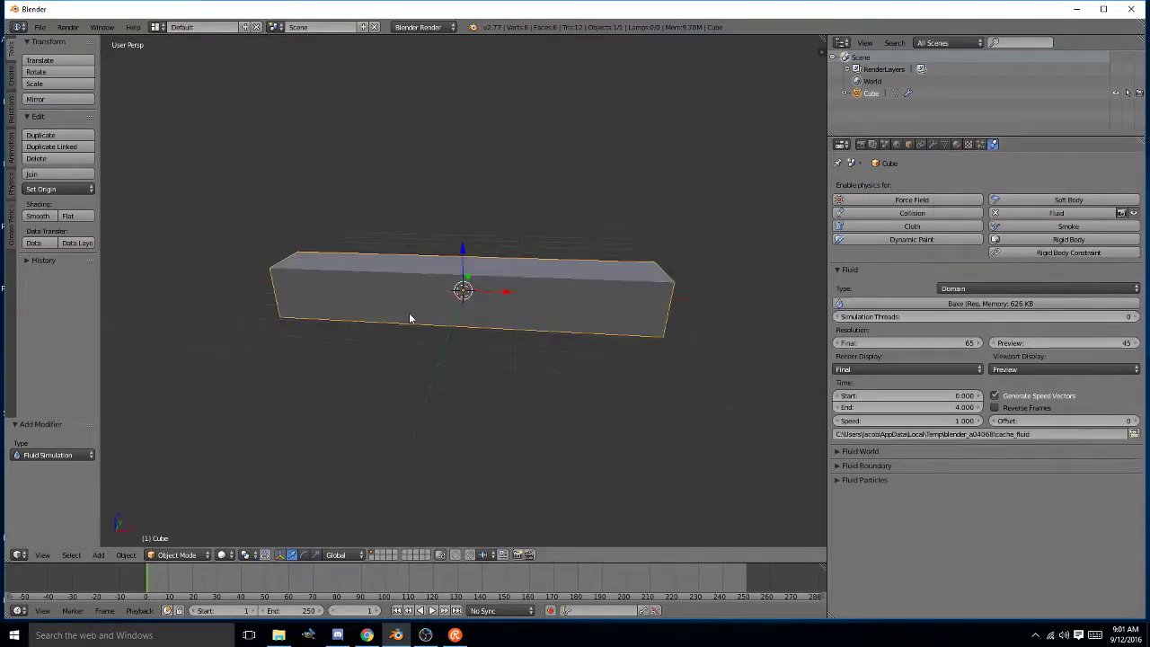
pyautogui.moveTo(431, 322); pyautogui.dragTo(465, 290, button='middle')
pyautogui.press('z')
pyautogui.scroll(3, 475, 307)
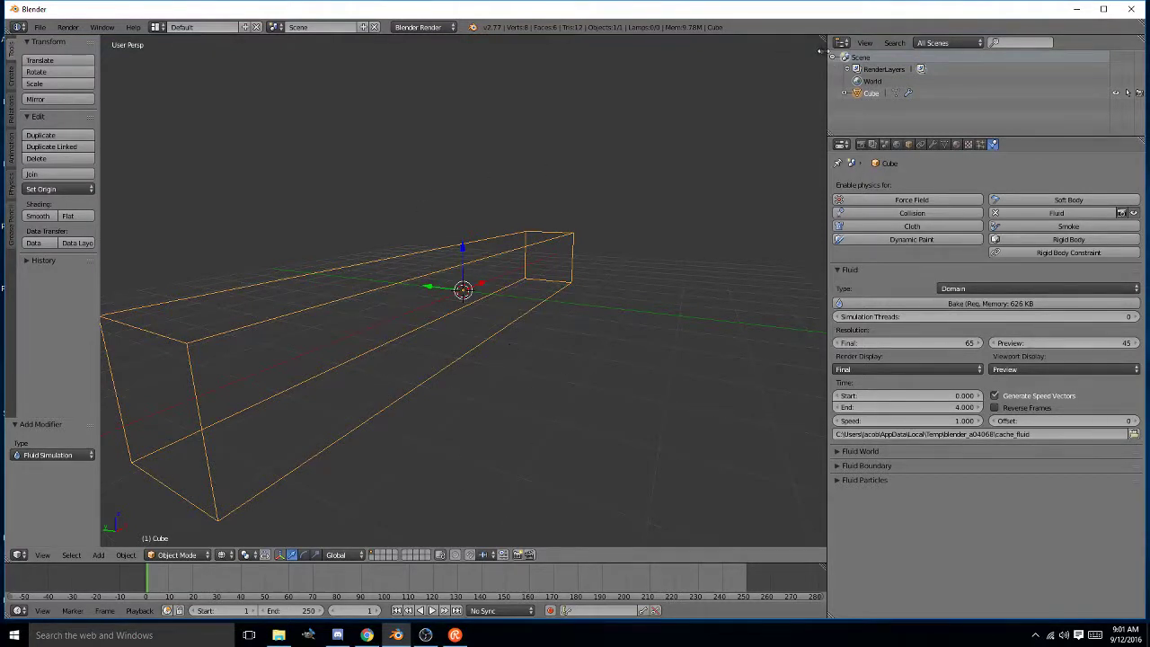
pyautogui.press('n')
pyautogui.scroll(-4, 779, 369)
pyautogui.scroll(-4, 778, 369)
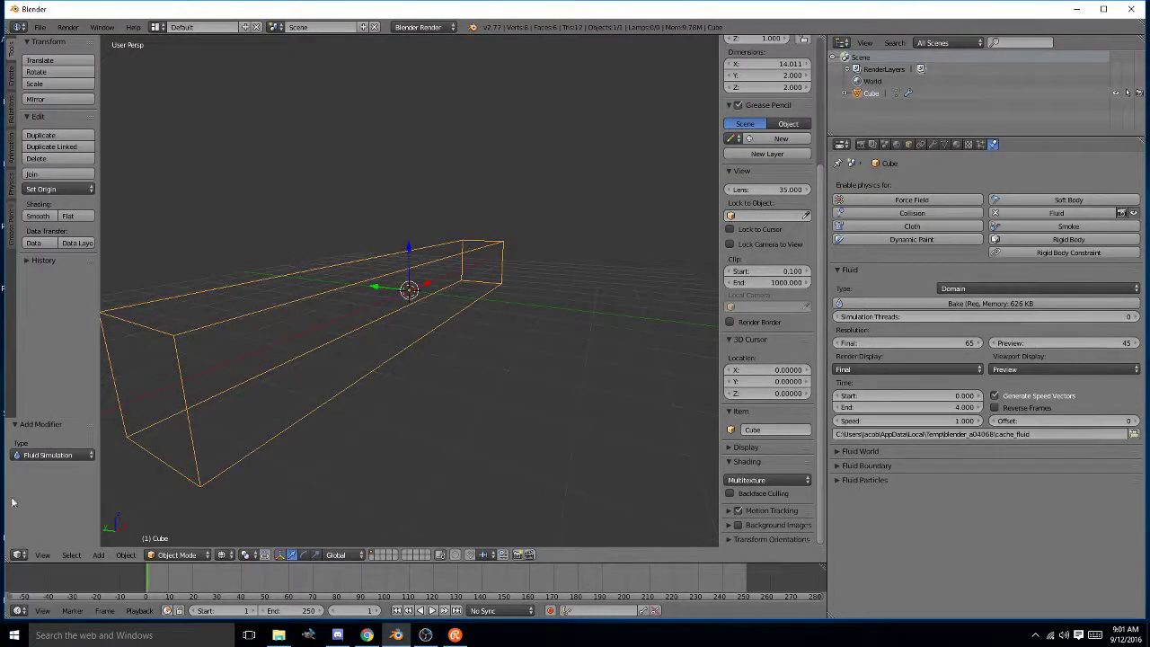
# - Show the user preferences in place of the 3D view and search the add-ons for "scree"
pyautogui.click(17, 555)
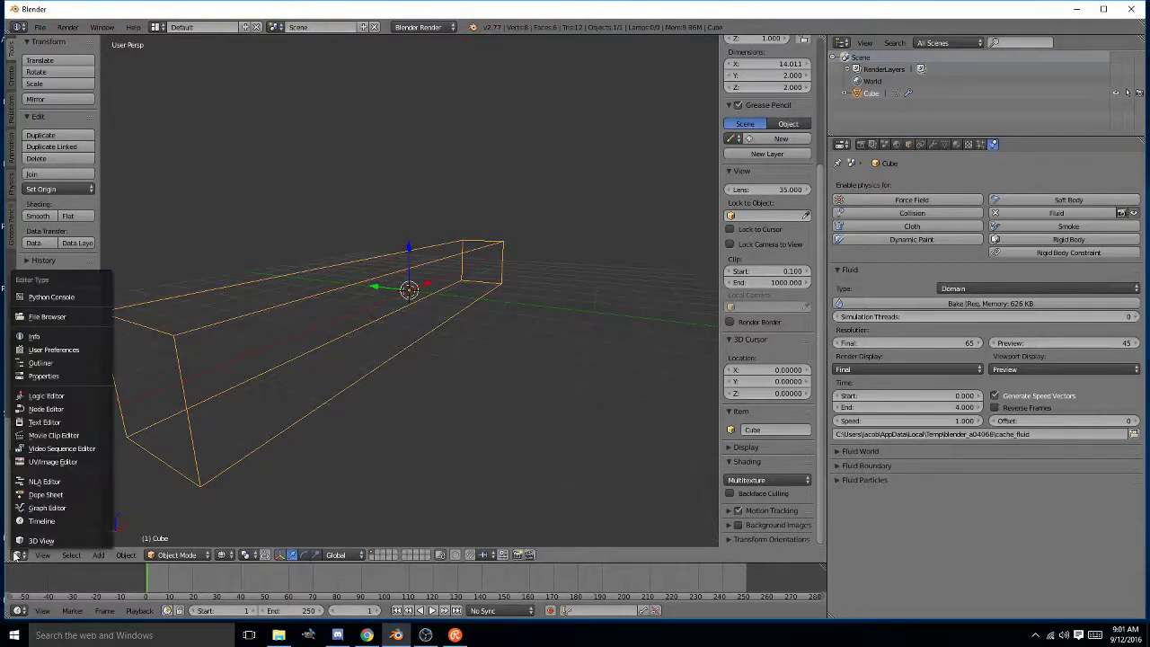
pyautogui.click(66, 351)
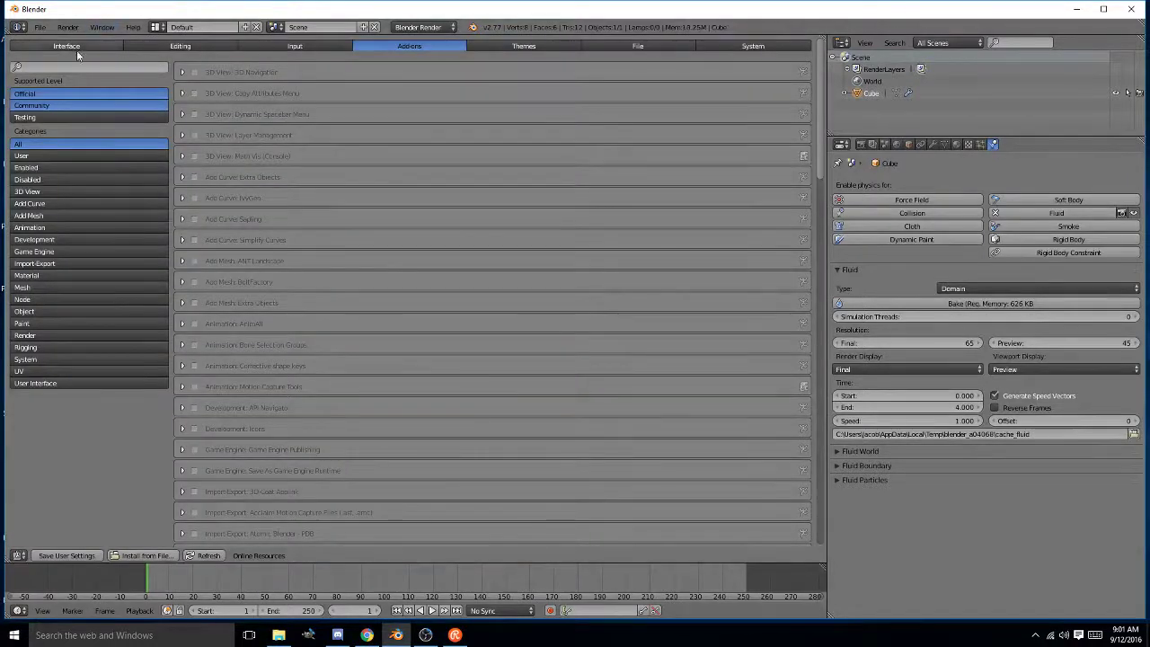
pyautogui.click(151, 69)
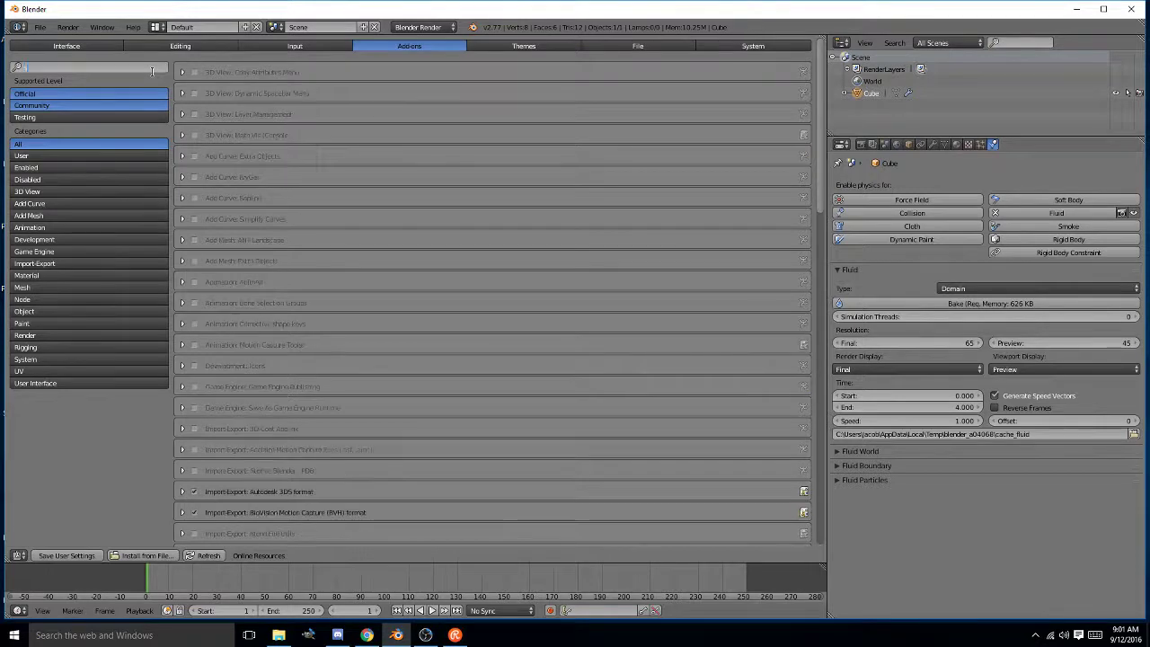
pyautogui.write('scree')
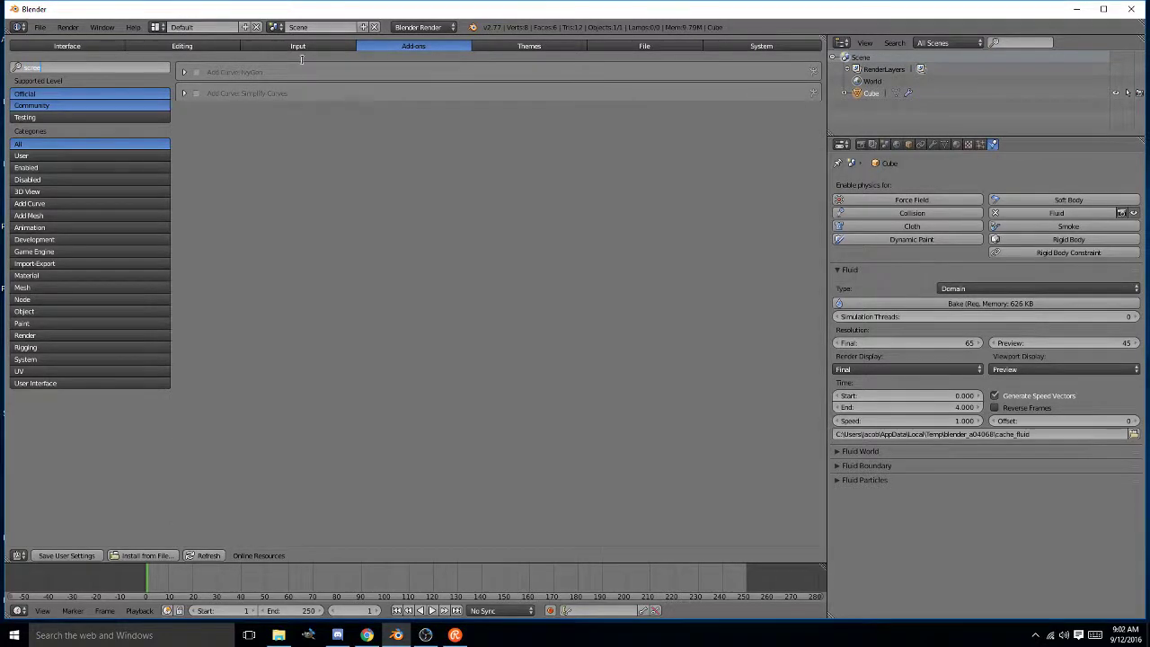
pyautogui.write('n')
pyautogui.press('BackSpace')
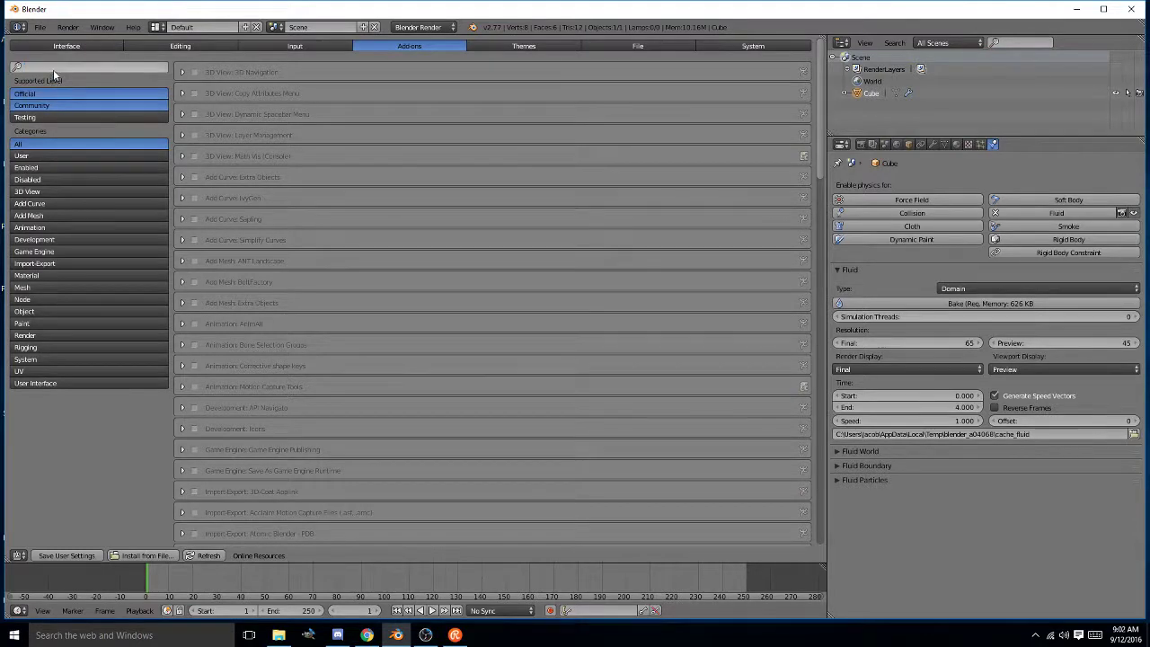
pyautogui.write('scre')
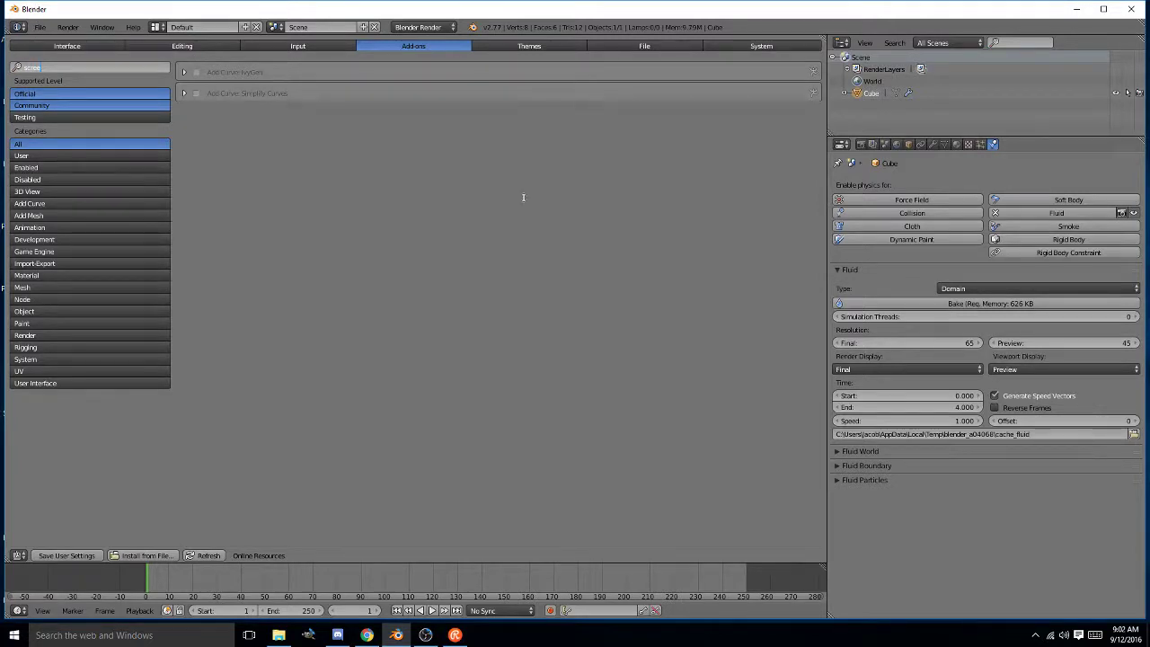
# - Maximize the window and change the user preferences area back to the 3D View editor
pyautogui.click(1103, 9)
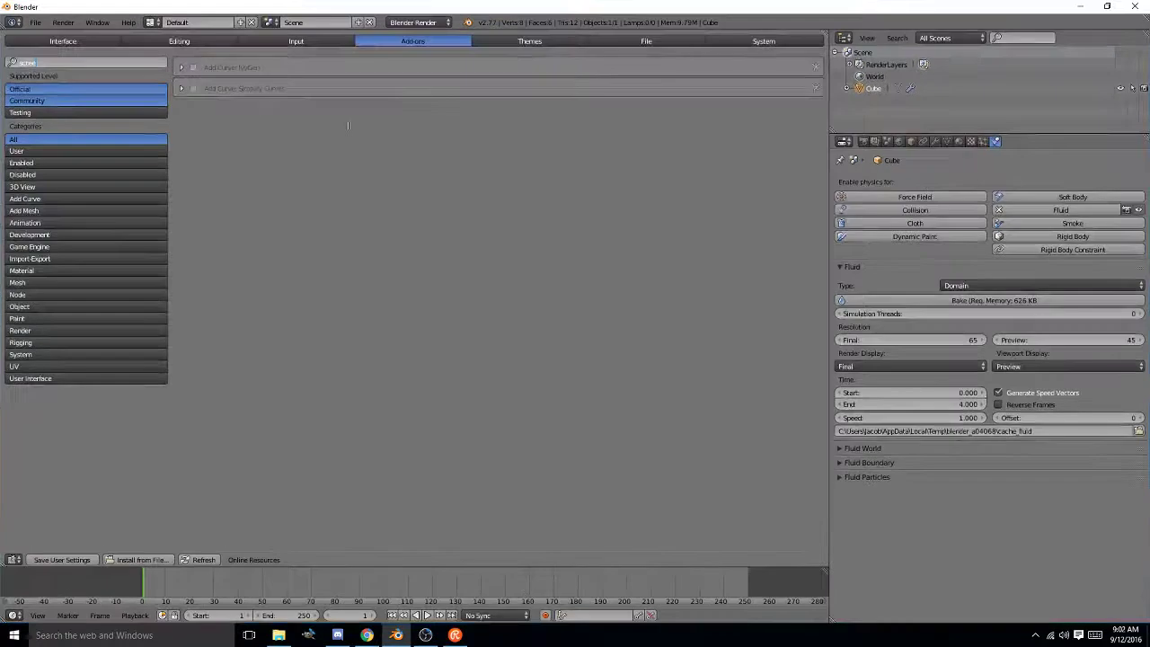
pyautogui.click(14, 559)
pyautogui.click(32, 546)
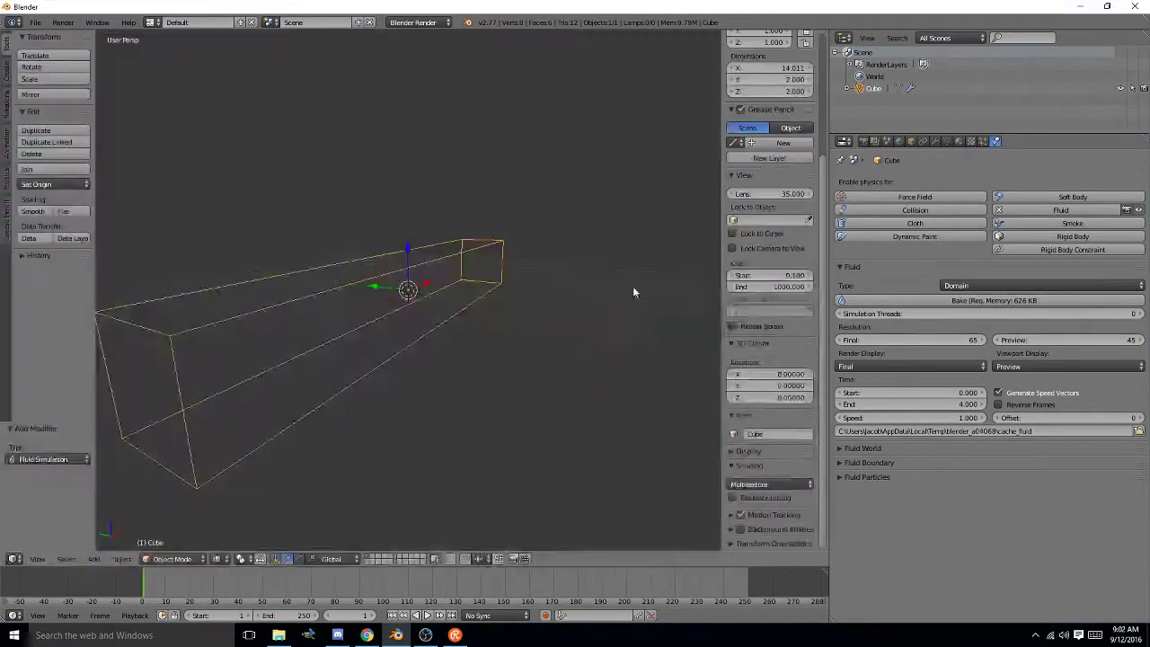
# - Examine the wireframe domain box from several angles and distances, including its ends and long sides
pyautogui.moveTo(633, 286); pyautogui.dragTo(393, 362, button='middle')
pyautogui.scroll(-3, 499, 290)
pyautogui.scroll(1, 473, 302)
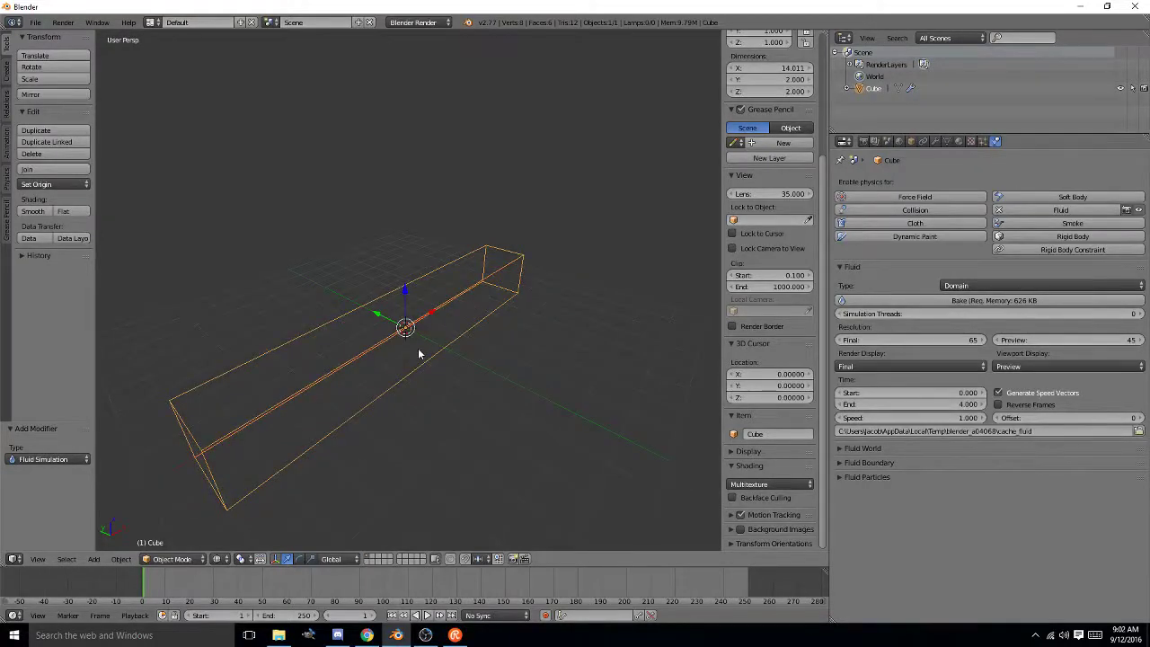
pyautogui.moveTo(419, 353); pyautogui.dragTo(398, 375, button='middle')
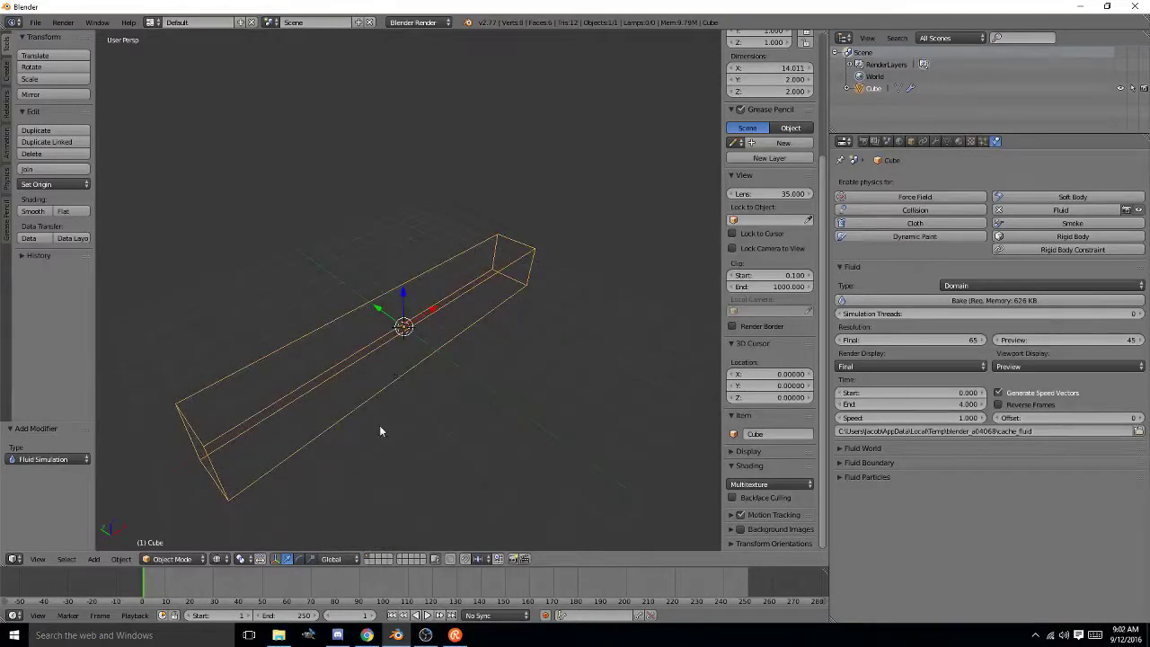
pyautogui.moveTo(472, 375); pyautogui.dragTo(496, 369, button='middle')
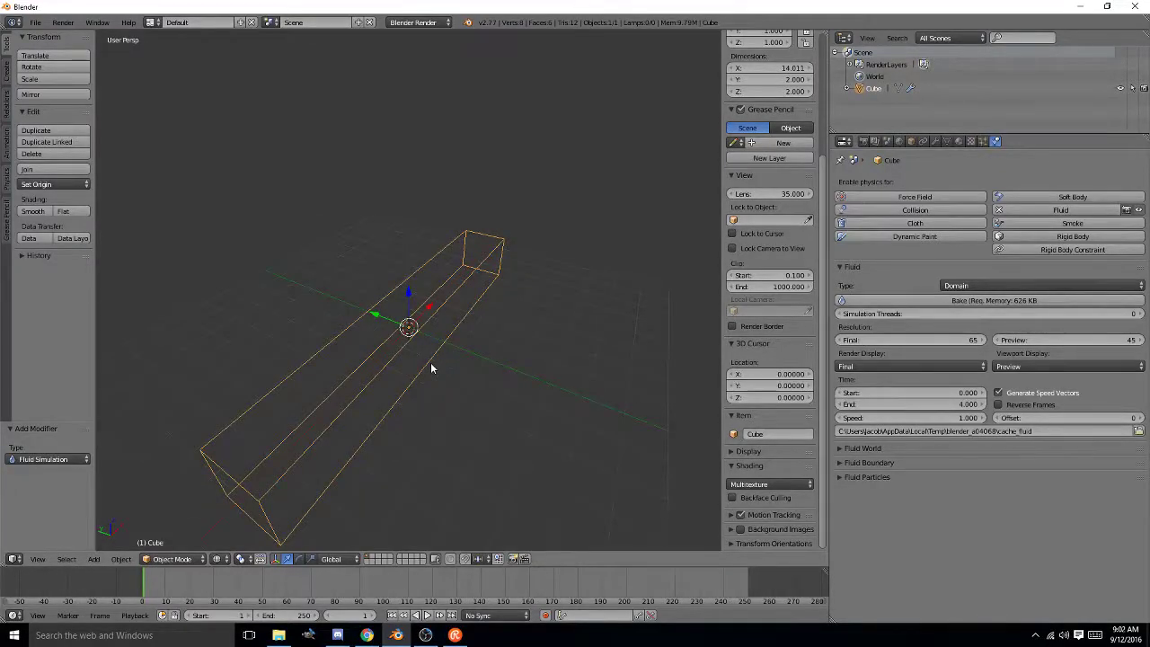
pyautogui.moveTo(470, 357); pyautogui.dragTo(417, 370, button='middle')
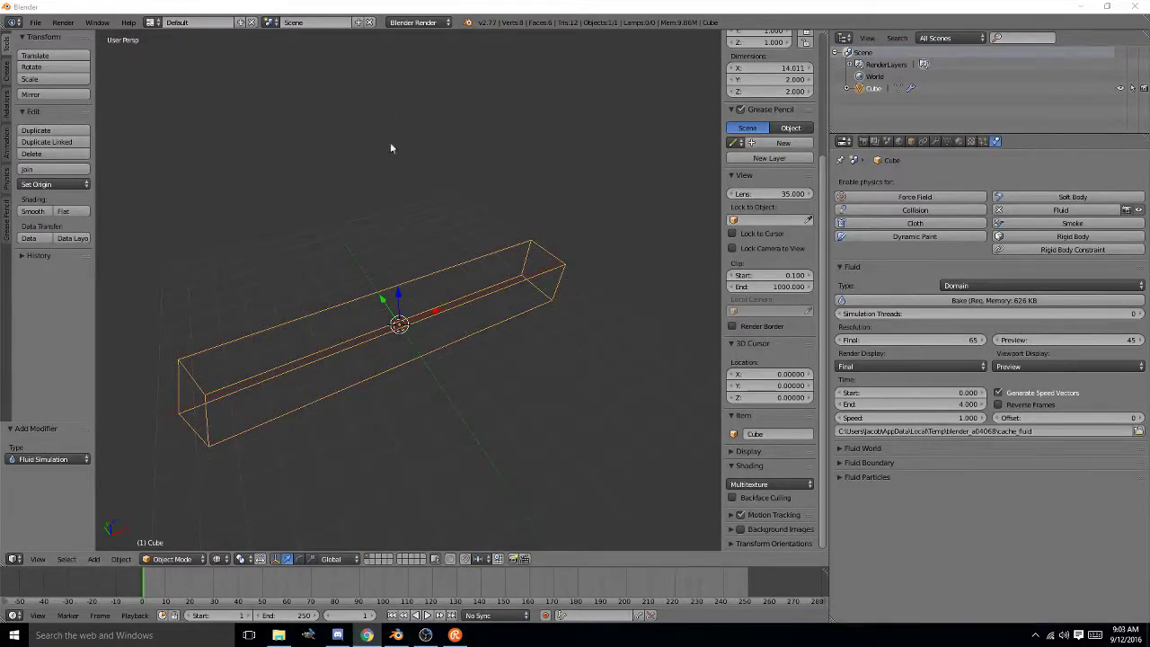
pyautogui.moveTo(321, 319); pyautogui.dragTo(452, 323, button='middle')
pyautogui.scroll(4, 361, 356)
pyautogui.scroll(-2, 360, 358)
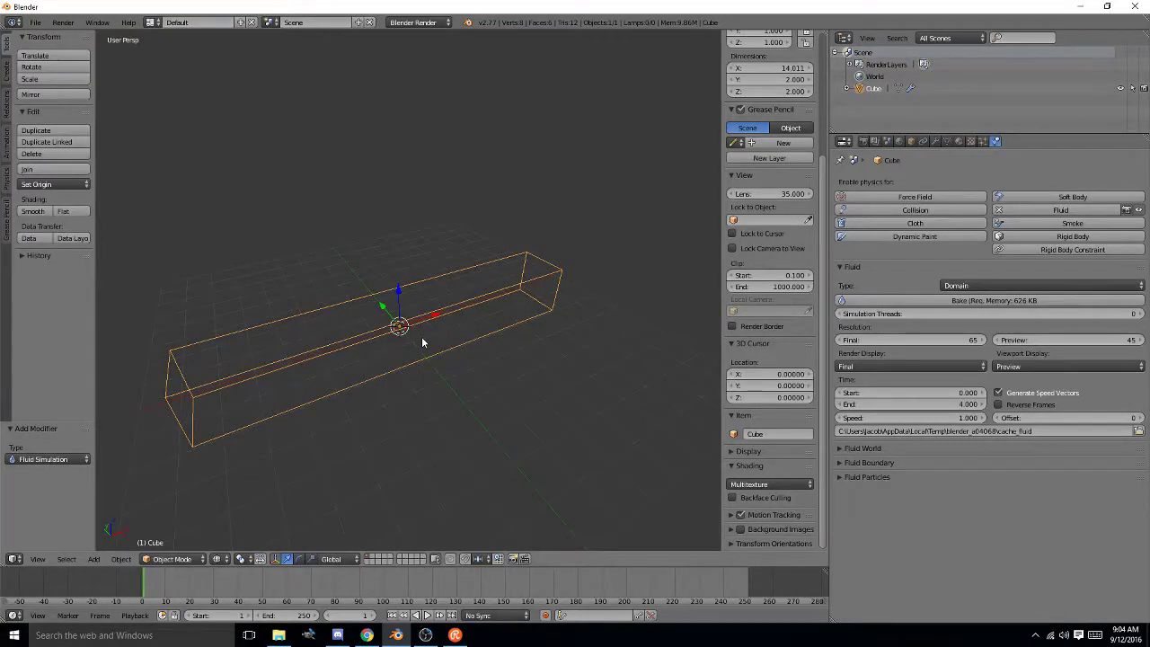
pyautogui.moveTo(447, 333); pyautogui.dragTo(441, 344, button='middle')
pyautogui.moveTo(637, 285); pyautogui.dragTo(561, 290, button='middle')
pyautogui.moveTo(390, 409); pyautogui.dragTo(539, 360, button='middle')
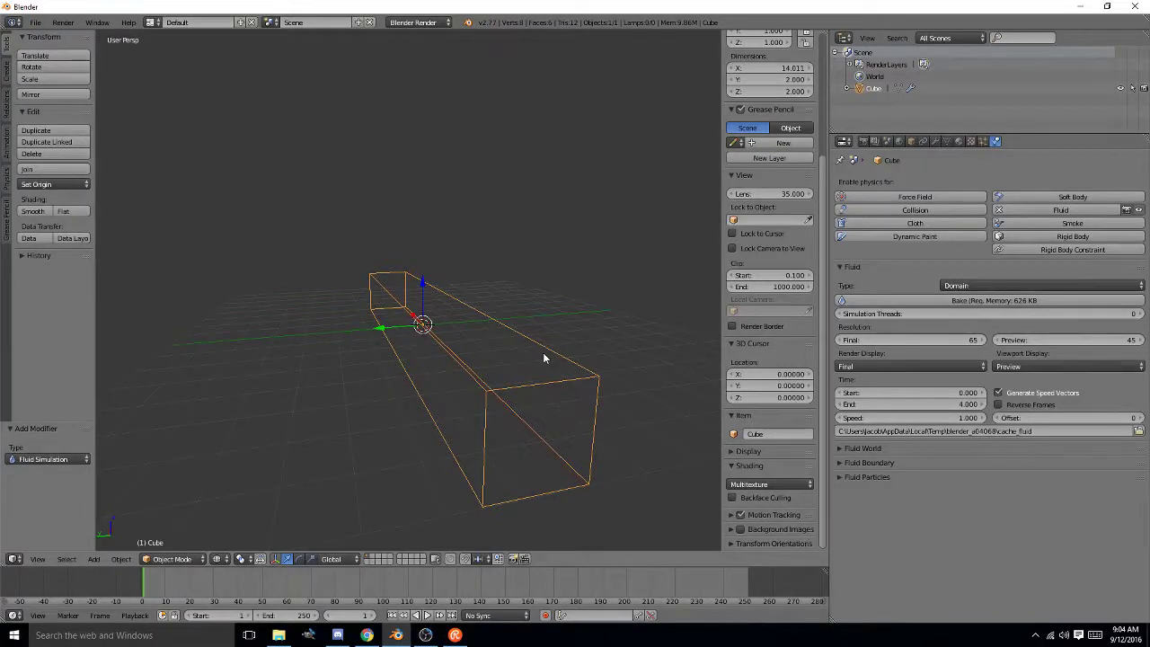
pyautogui.moveTo(503, 352); pyautogui.dragTo(443, 363, button='middle')
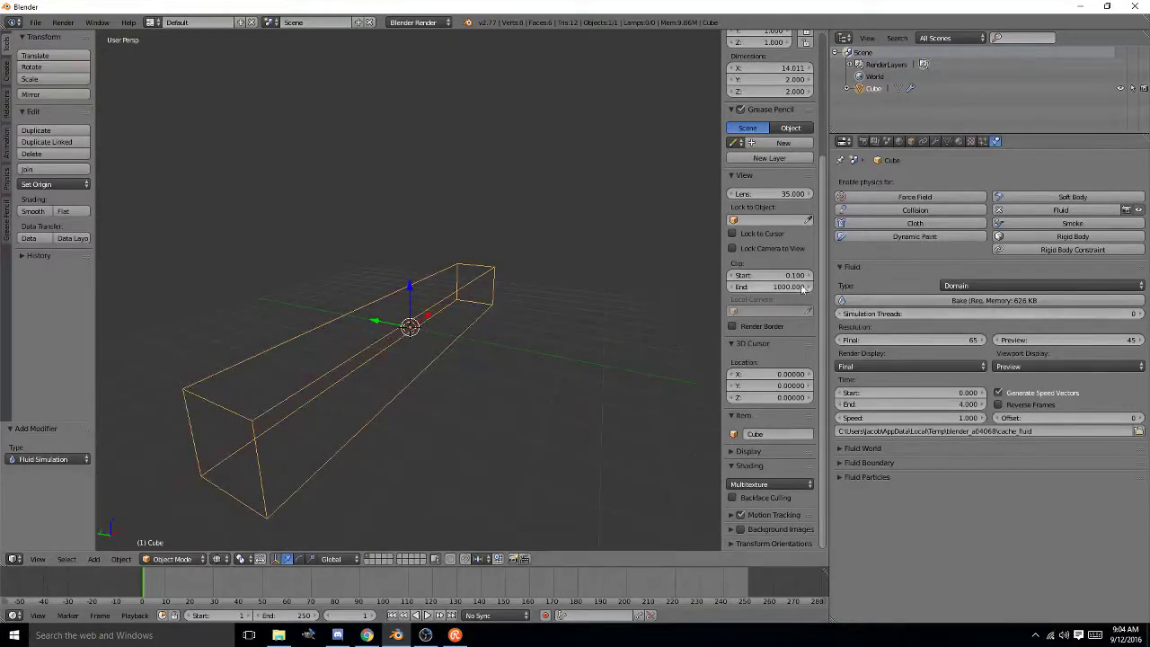
pyautogui.moveTo(432, 347); pyautogui.dragTo(428, 397, button='middle')
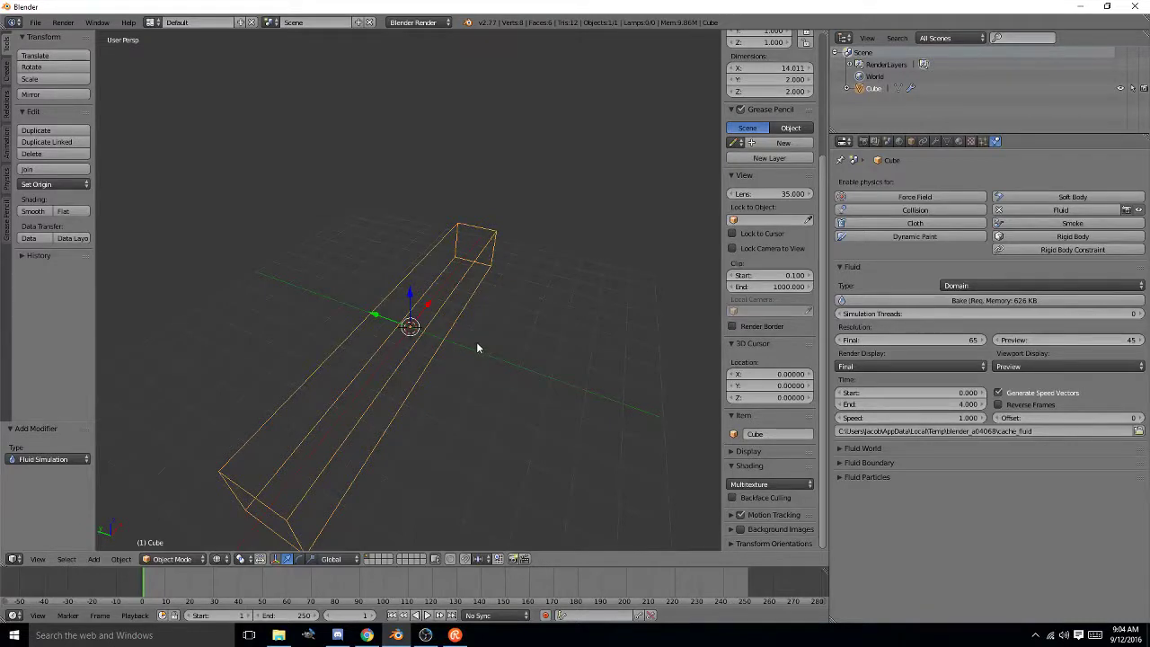
pyautogui.moveTo(478, 349); pyautogui.dragTo(472, 334, button='middle')
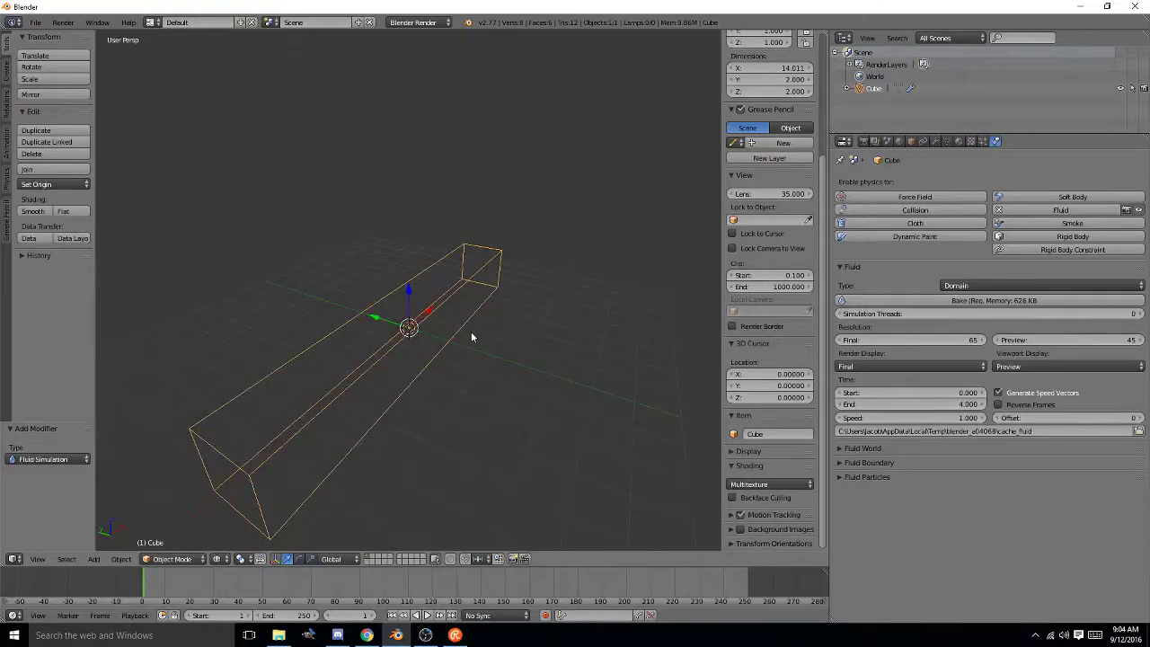
pyautogui.moveTo(628, 361); pyautogui.dragTo(523, 396, button='middle')
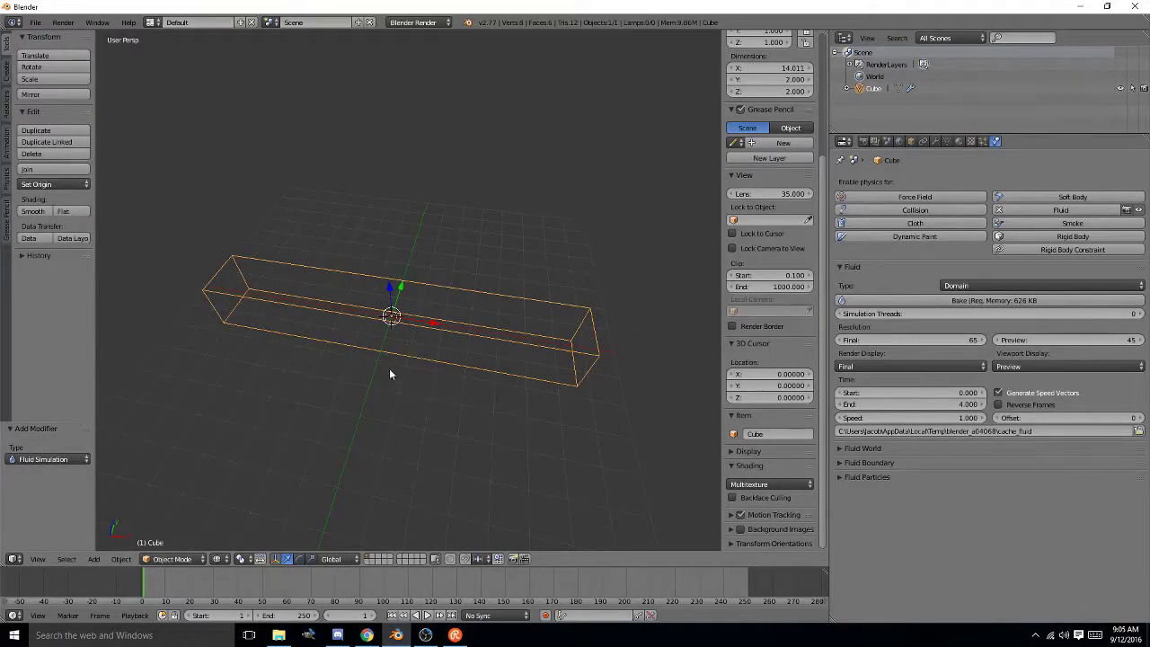
pyautogui.moveTo(393, 380); pyautogui.dragTo(490, 380, button='middle')
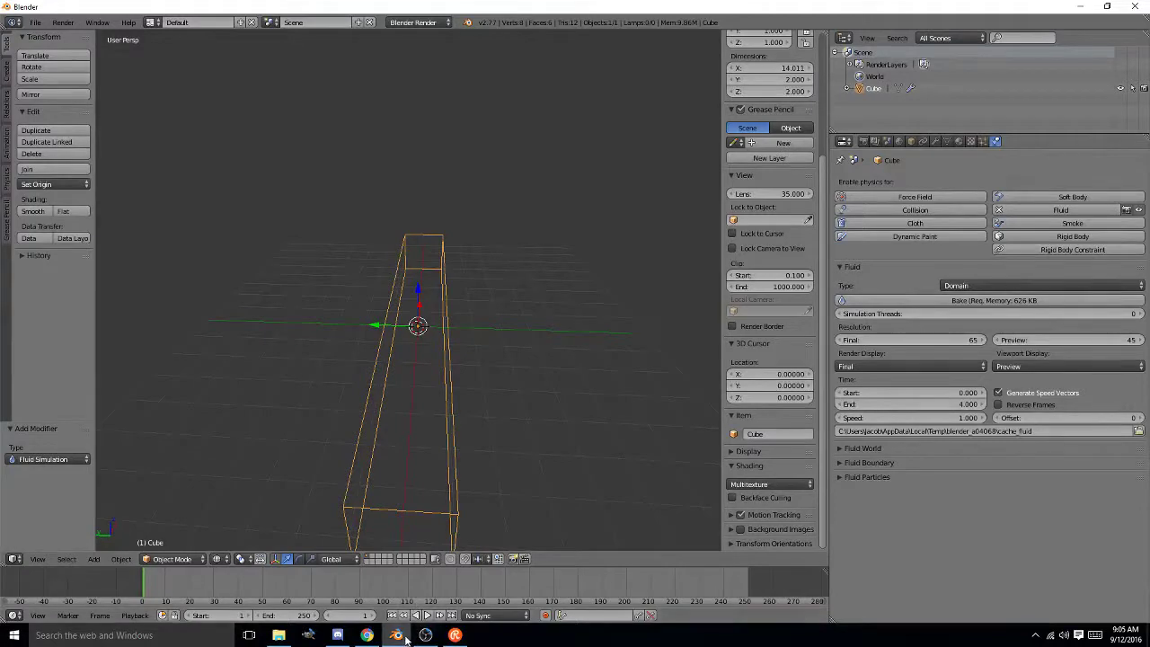
pyautogui.moveTo(406, 639)
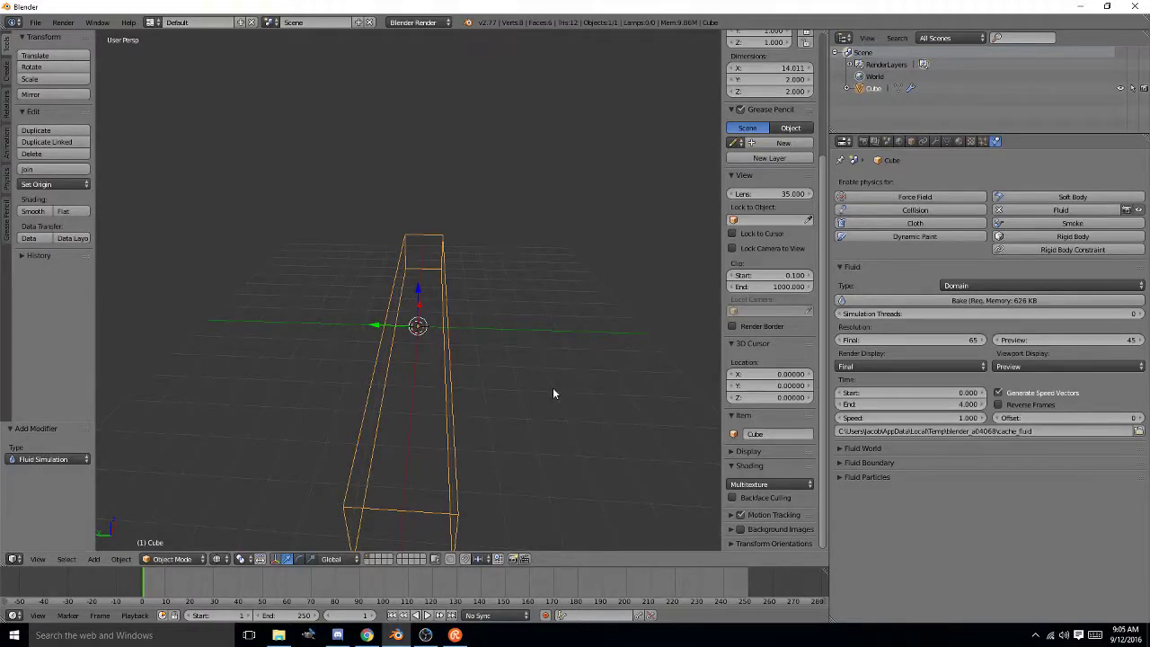
pyautogui.moveTo(553, 394); pyautogui.dragTo(546, 422, button='middle')
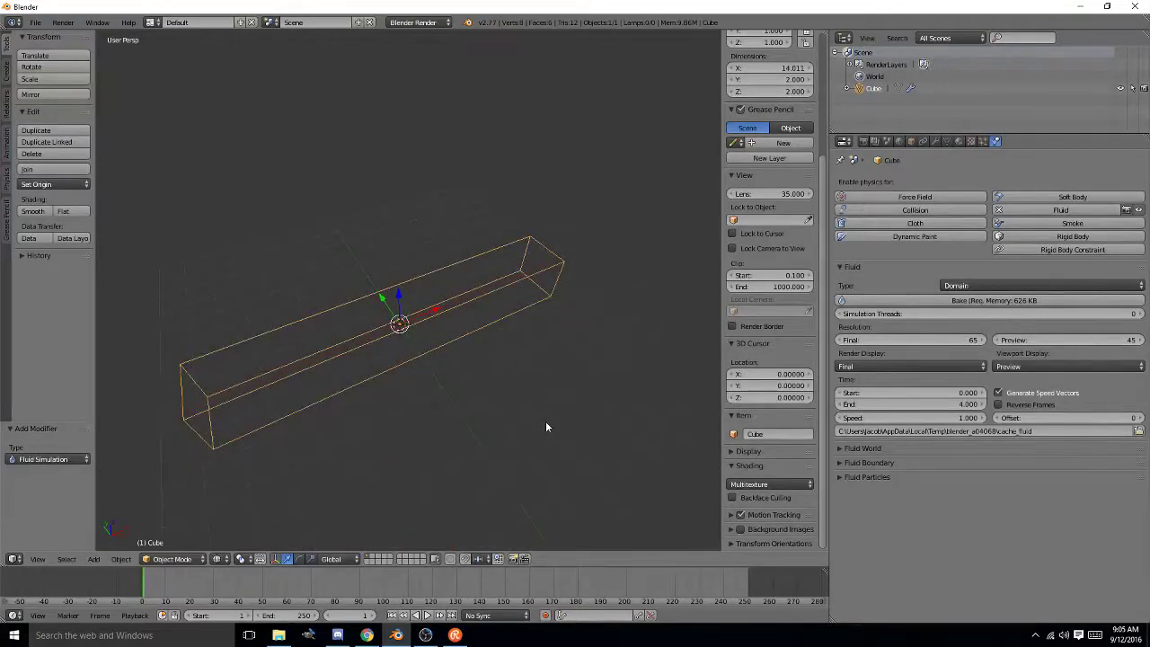
# - Show the domain box in the top orthographic view and switch to Chrome
pyautogui.press('KP_7')
pyautogui.press('KP_5')
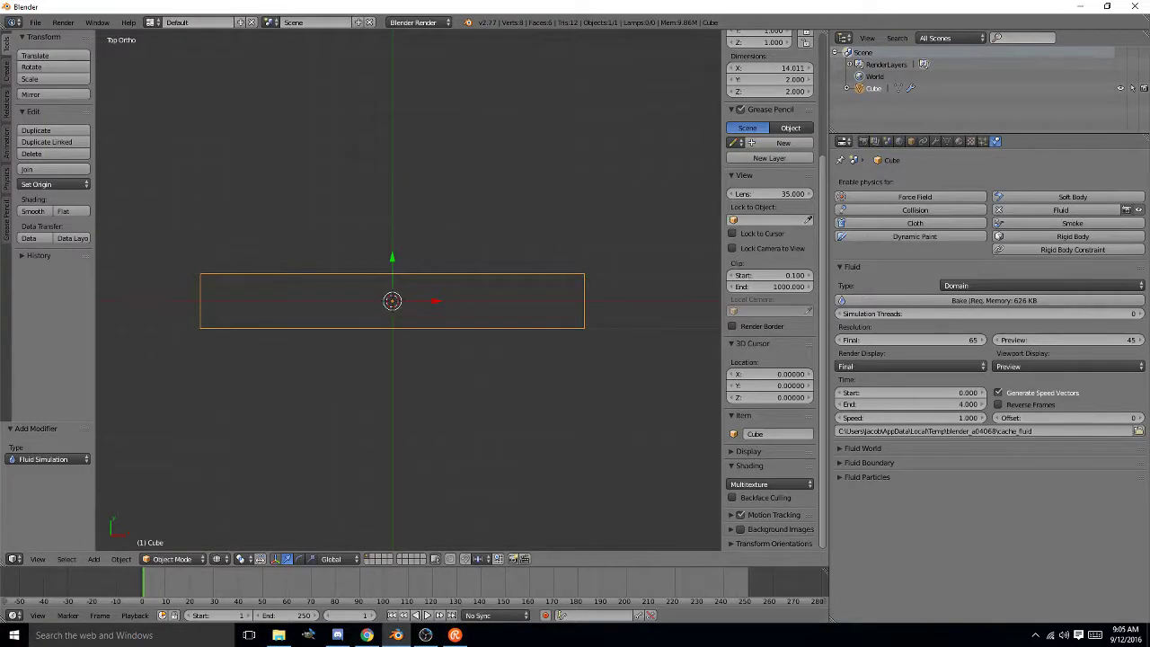
pyautogui.click(367, 636)
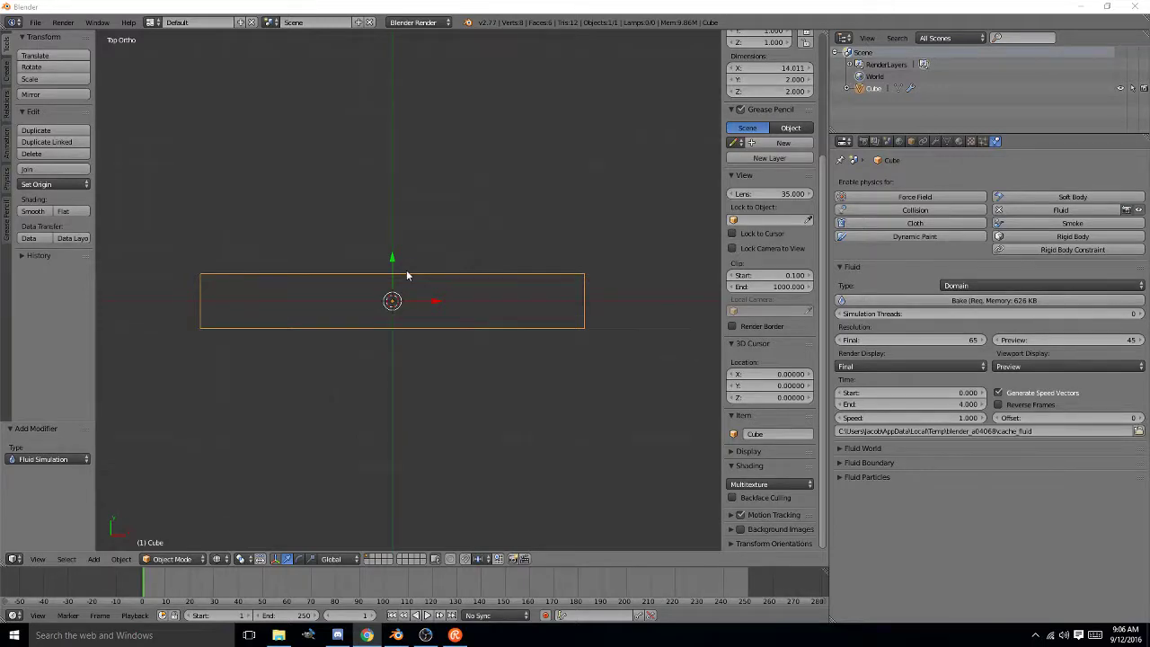
# - Examine the elongated domain box from several angles and from the top, switching the view from orthographic to perspective
pyautogui.scroll(-2, 341, 323)
pyautogui.moveTo(342, 323); pyautogui.dragTo(390, 362, button='middle')
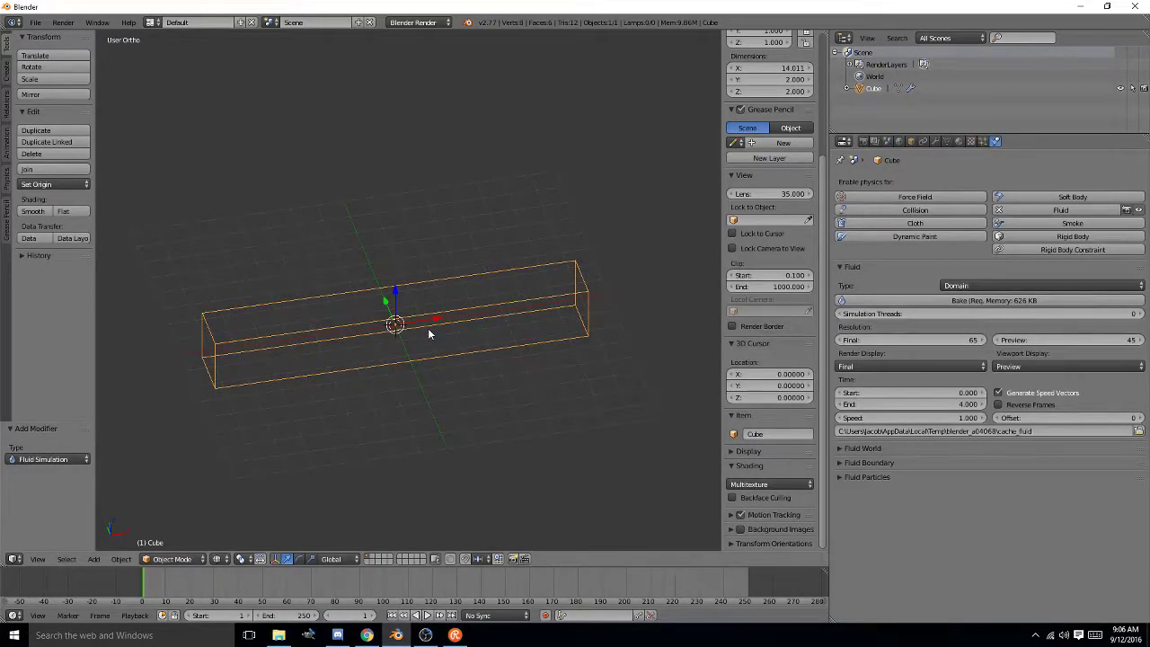
pyautogui.moveTo(428, 332)
pyautogui.mouseDown(button='middle')
pyautogui.moveTo(442, 332)
pyautogui.moveTo(439, 356)
pyautogui.moveTo(379, 356)
pyautogui.moveTo(419, 350)
pyautogui.mouseUp(button='middle')
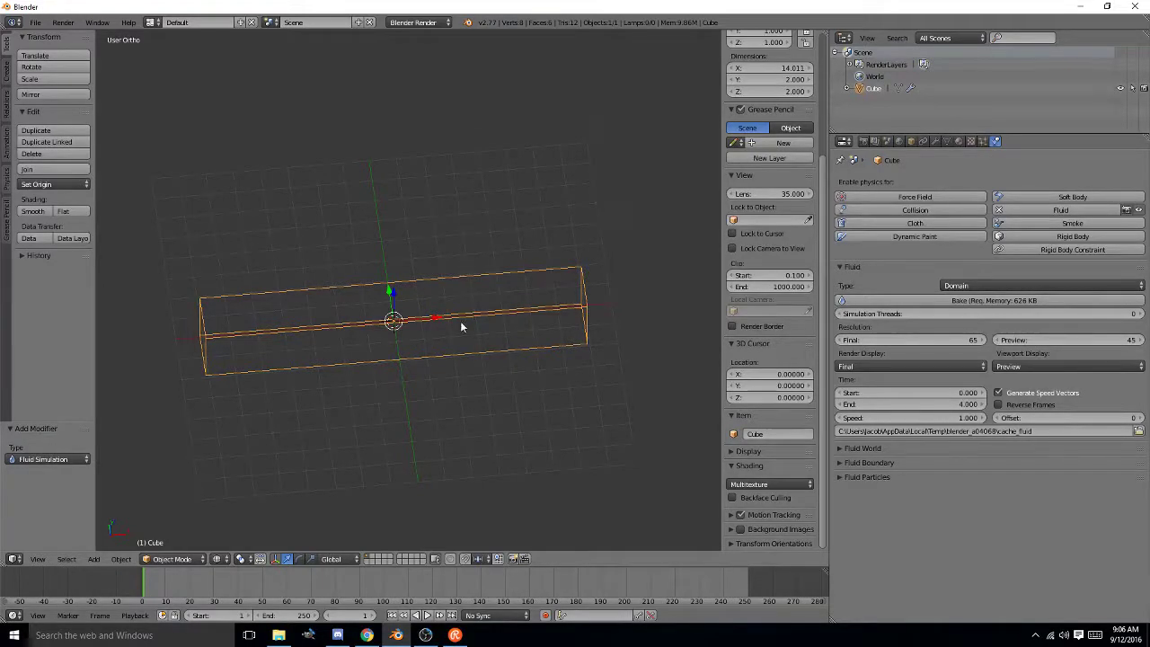
pyautogui.scroll(2, 456, 328)
pyautogui.scroll(-1, 450, 352)
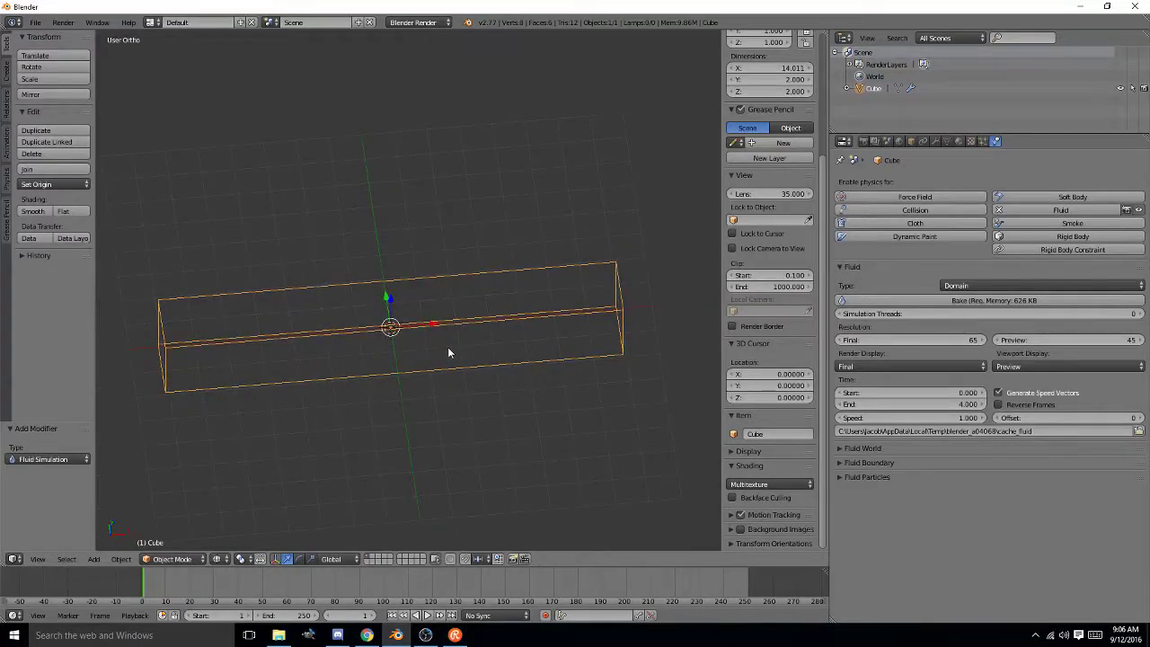
pyautogui.press('KP_7')
pyautogui.press('KP_5')
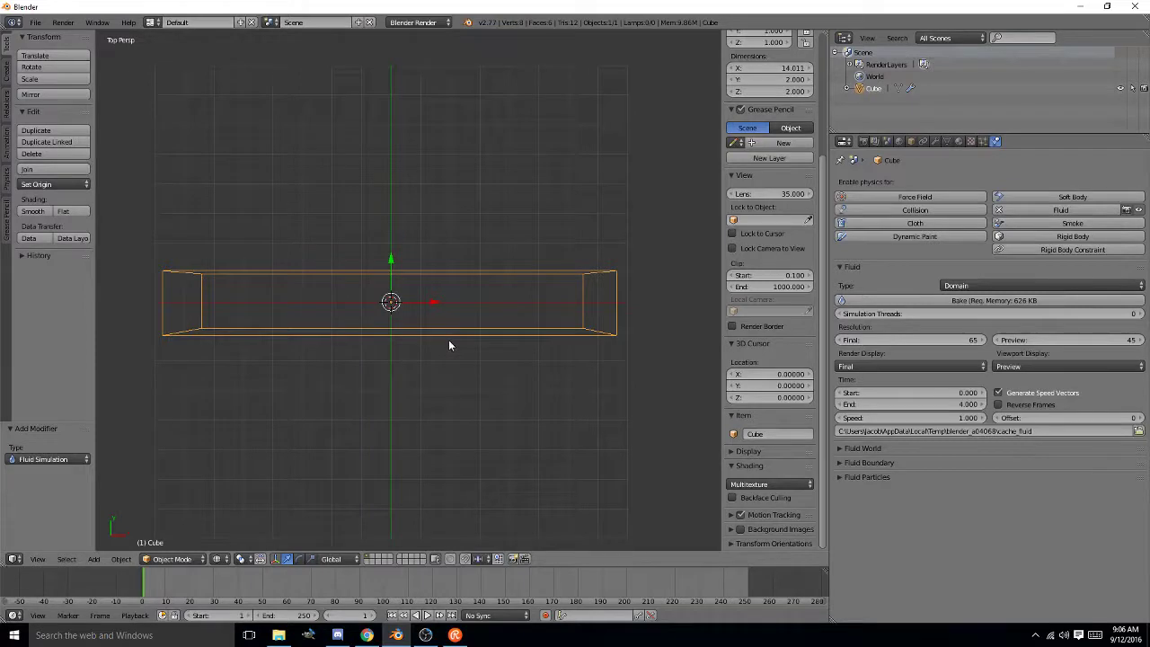
pyautogui.moveTo(449, 344); pyautogui.dragTo(470, 305, button='middle')
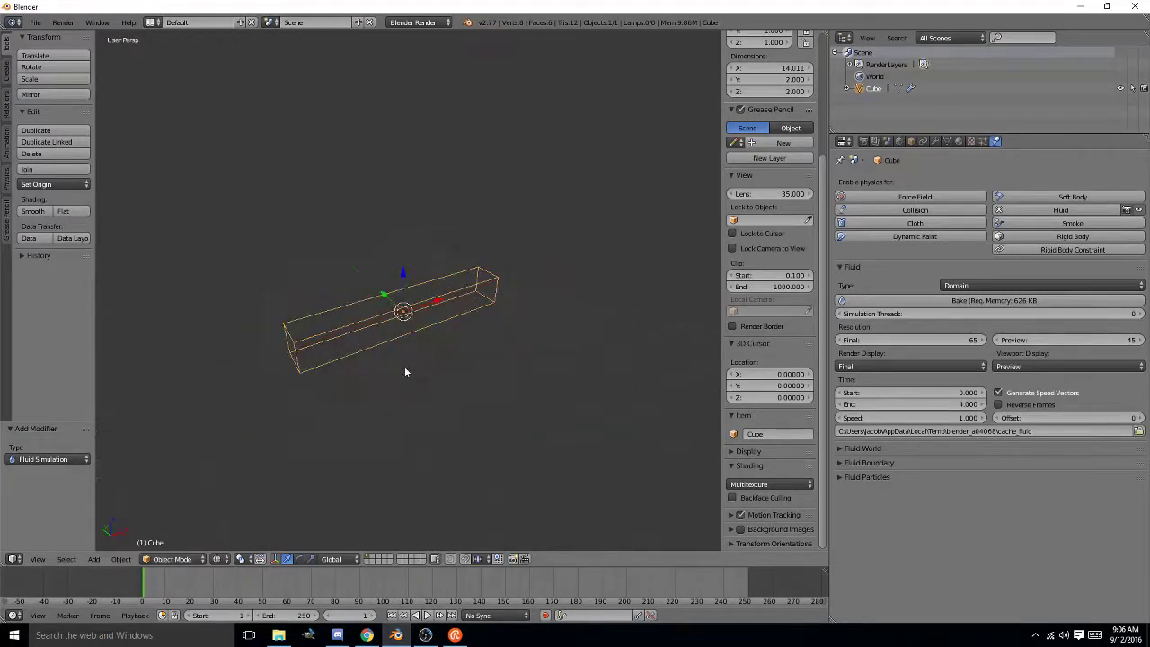
# - Try to scale the elongated box uniformly, and undo its Domain fluid type setting
pyautogui.press('s')
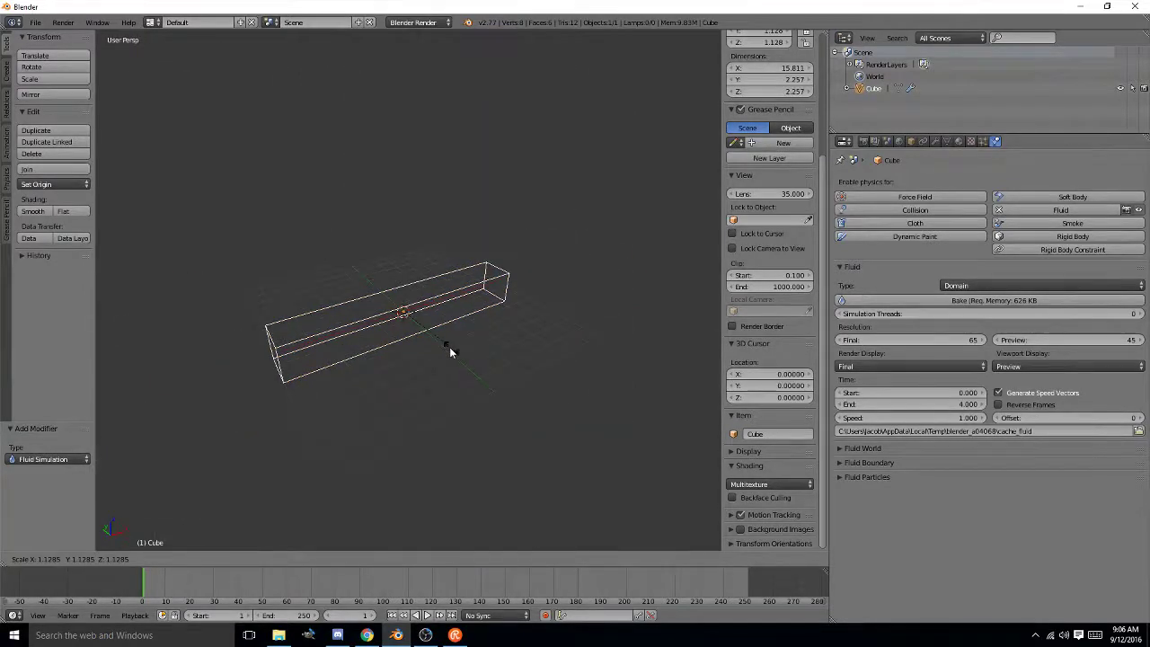
pyautogui.press('Escape')
pyautogui.hotkey('ctrl', 'z')
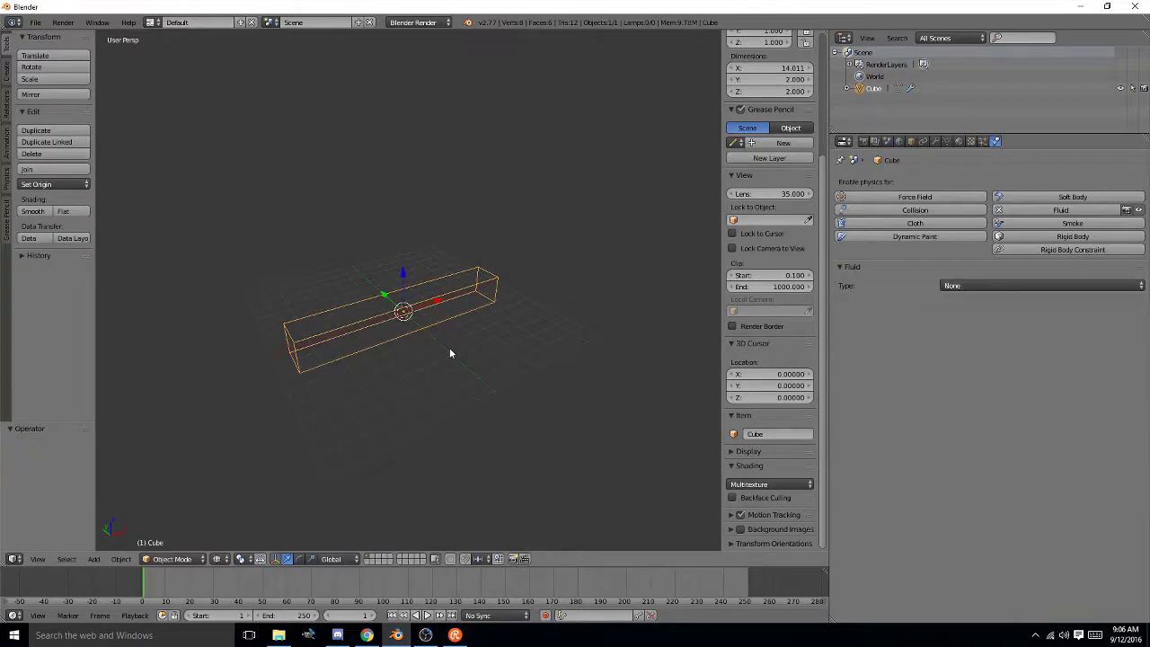
# - Delete the elongated box and reset the 3D cursor to the world origin
pyautogui.click(439, 346)
pyautogui.press('x')
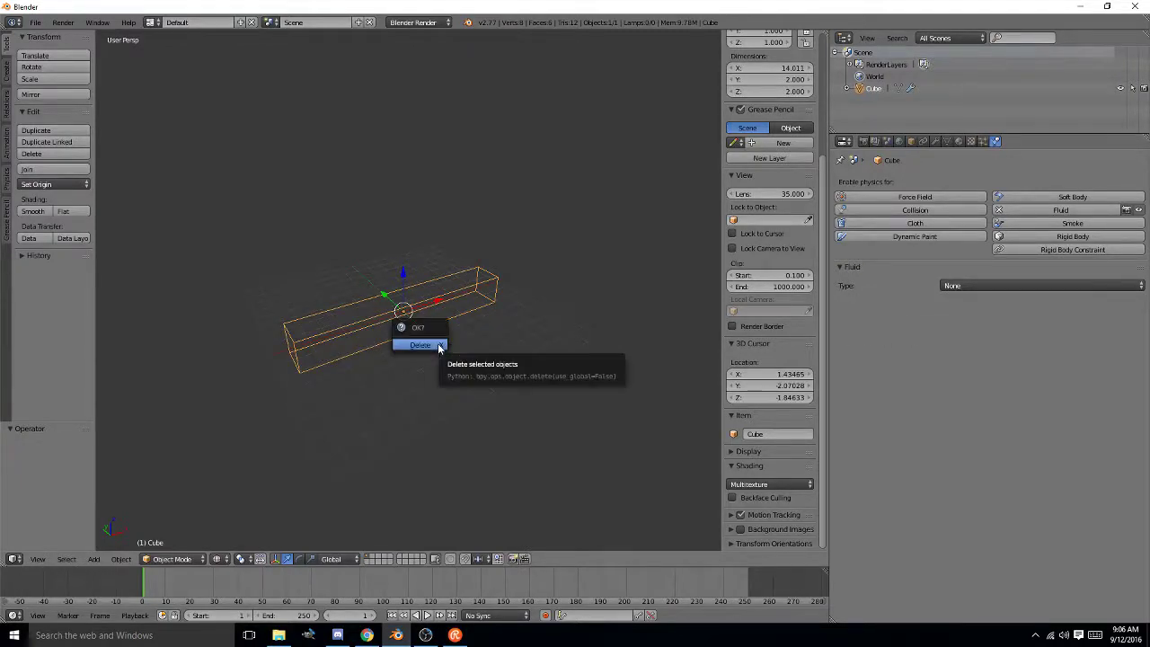
pyautogui.click(438, 344)
pyautogui.hotkey('shift', 'c')
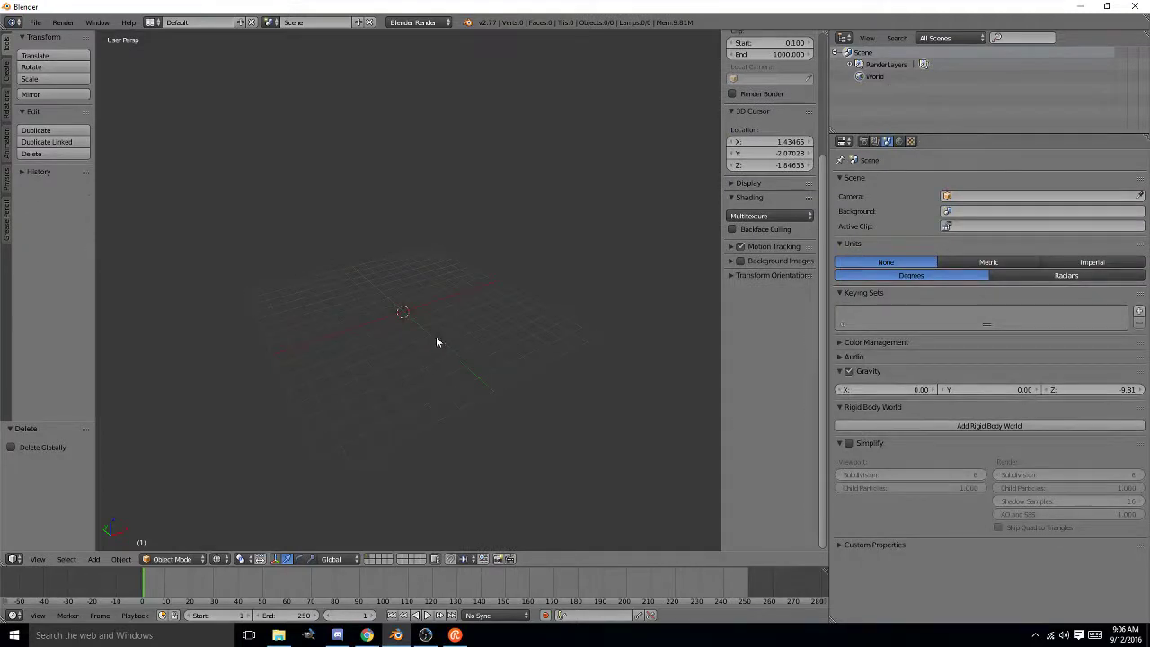
# - Add a new cube mesh at the world origin
pyautogui.keyDown('shift'); pyautogui.moveTo(414, 344); pyautogui.dragTo(431, 349, button='middle'); pyautogui.keyUp('shift')
pyautogui.moveTo(482, 304); pyautogui.dragTo(456, 318, button='middle')
pyautogui.hotkey('shift', 'a')
pyautogui.moveTo(436, 348)
pyautogui.click(476, 359)
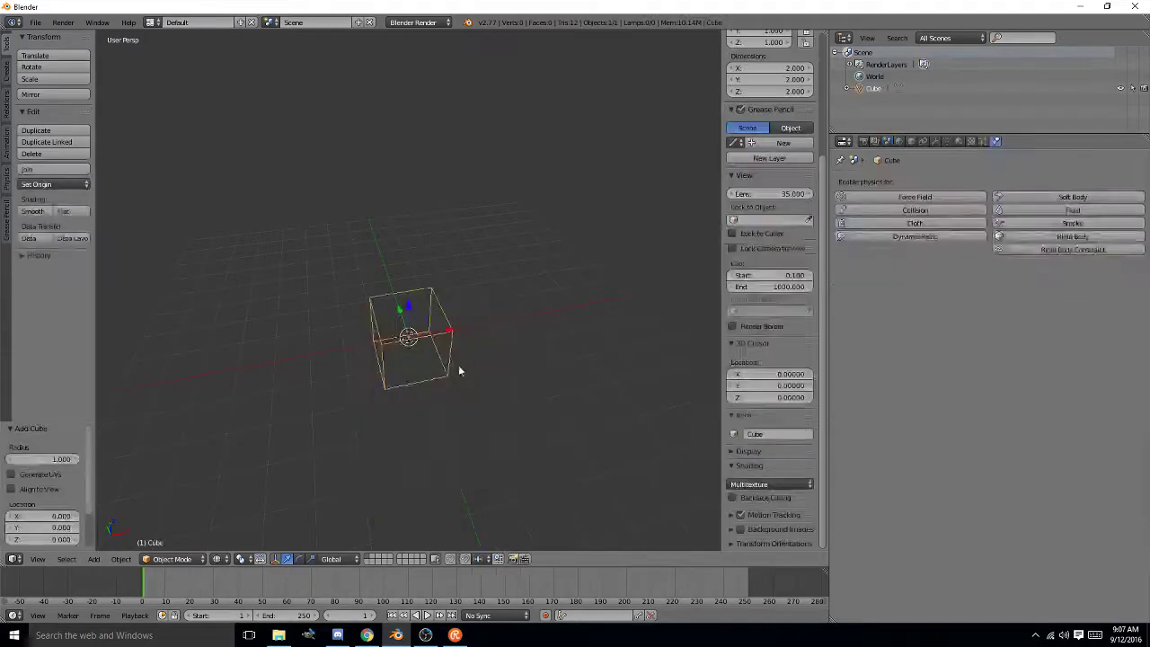
# - Scale the new cube by 8 along the X axis to form an elongated box
pyautogui.press('s')
pyautogui.press('x')
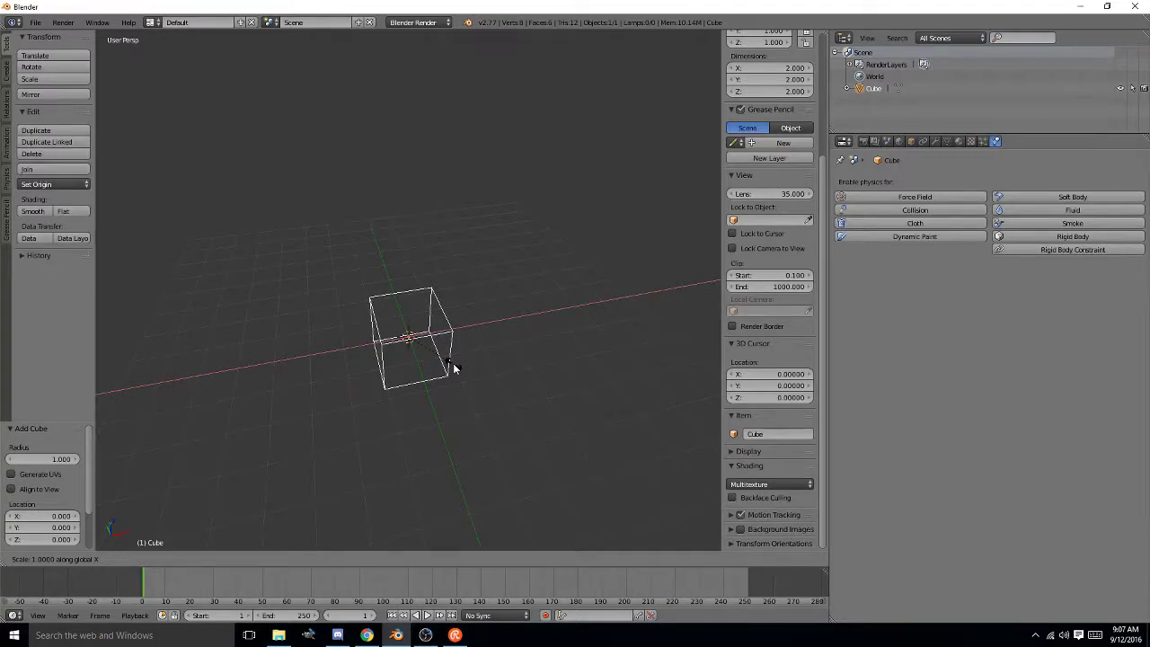
pyautogui.write('8')
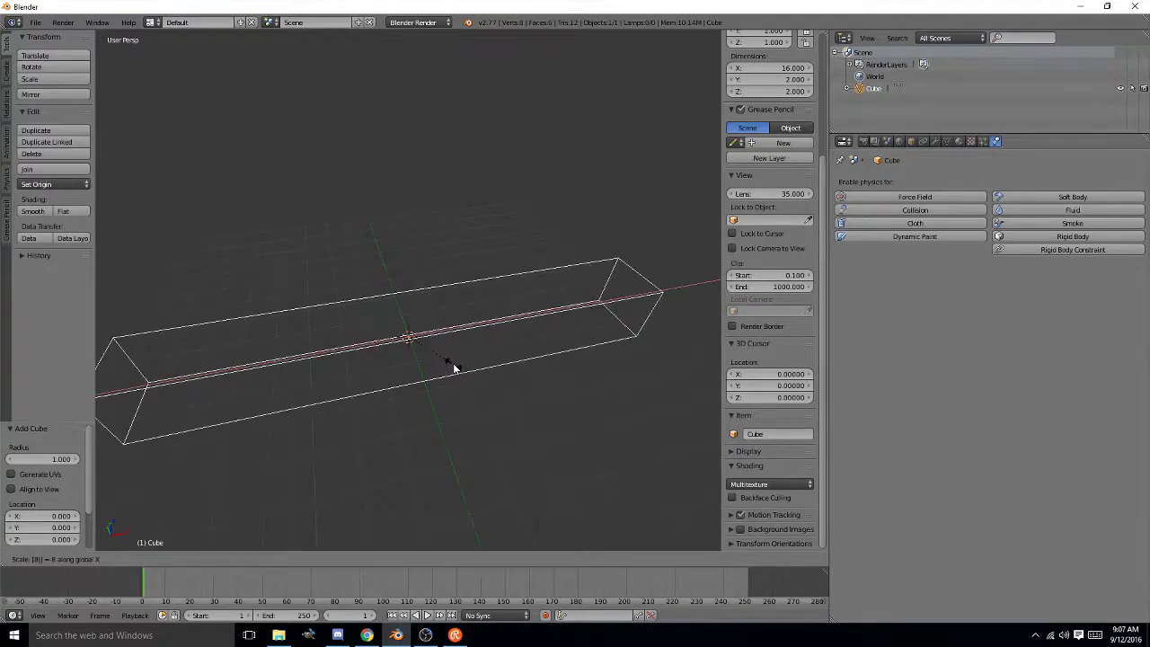
pyautogui.press('Return')
# - Add a second cube mesh at the center of the elongated box
pyautogui.moveTo(475, 341); pyautogui.dragTo(453, 347, button='middle')
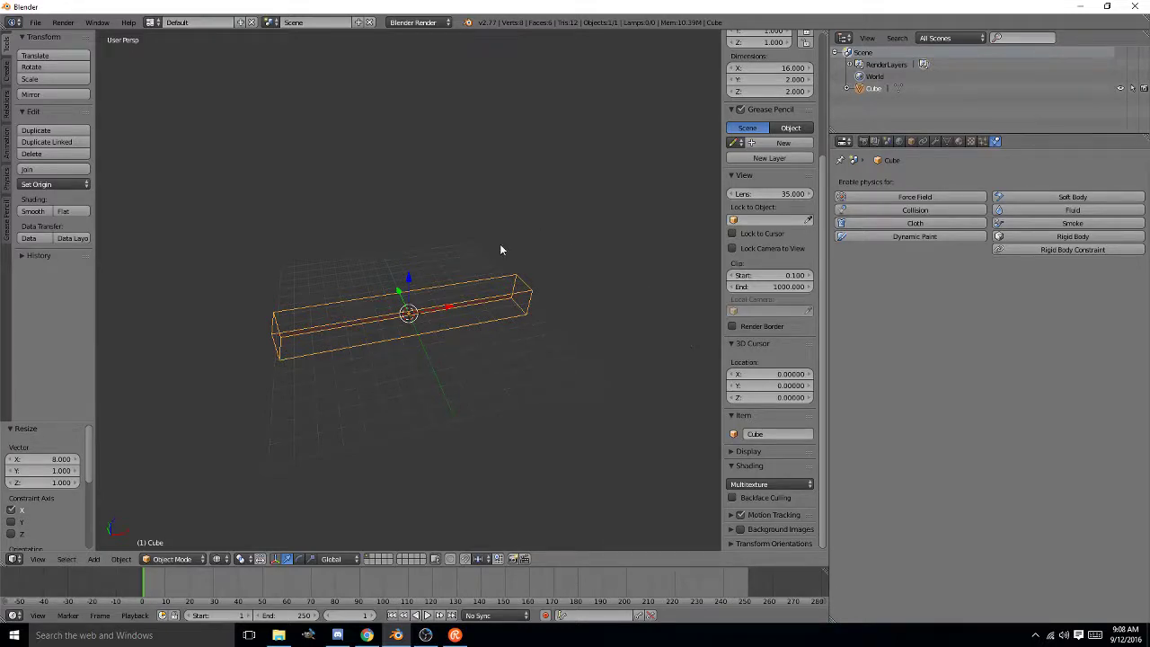
pyautogui.moveTo(502, 251); pyautogui.dragTo(486, 342, button='middle')
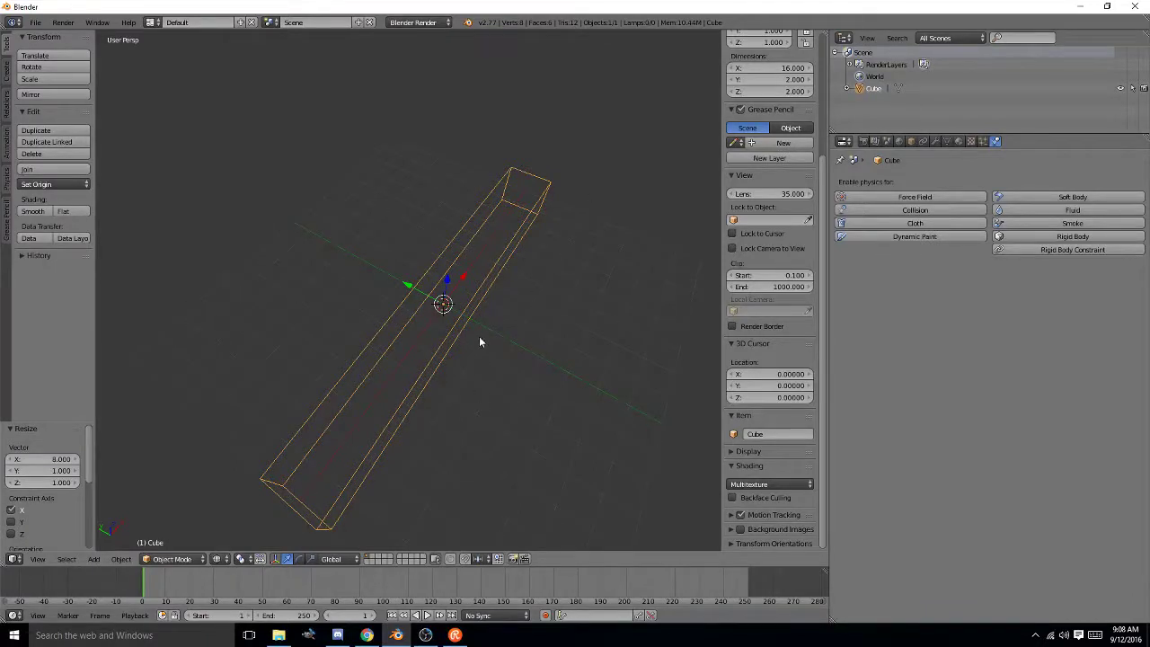
pyautogui.moveTo(480, 339); pyautogui.dragTo(358, 327, button='middle')
pyautogui.scroll(3, 545, 285)
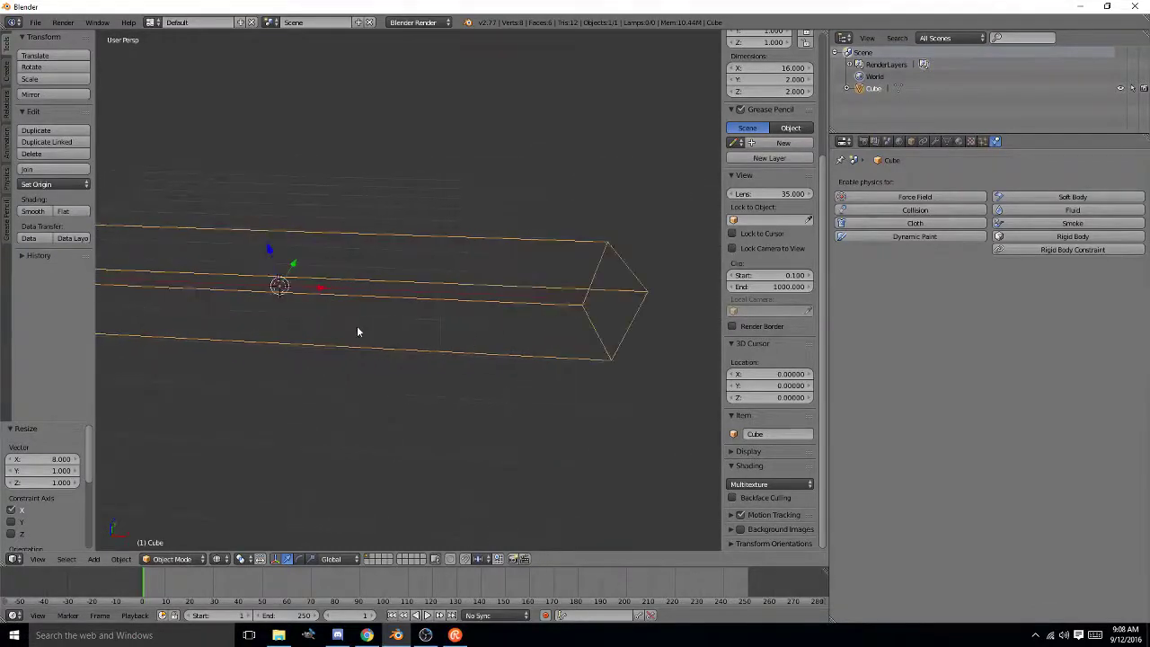
pyautogui.hotkey('shift', 'a')
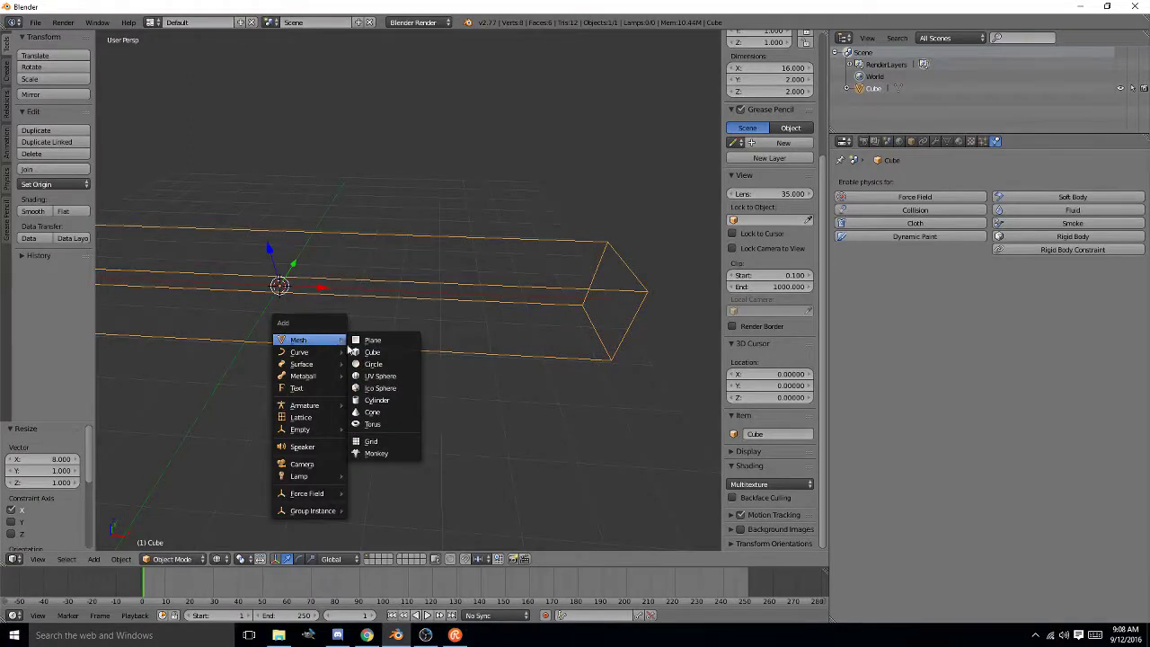
pyautogui.click(368, 352)
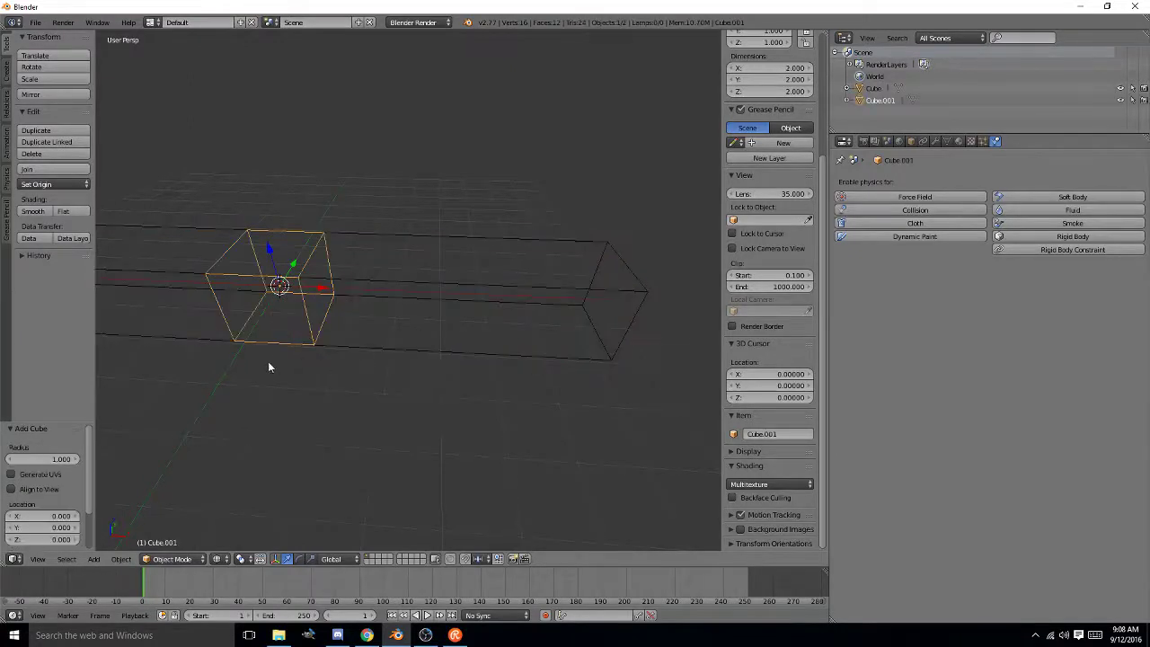
# - Shrink the second cube to about 0.236 of its size along Z and along X
pyautogui.moveTo(268, 366); pyautogui.dragTo(479, 327, button='middle')
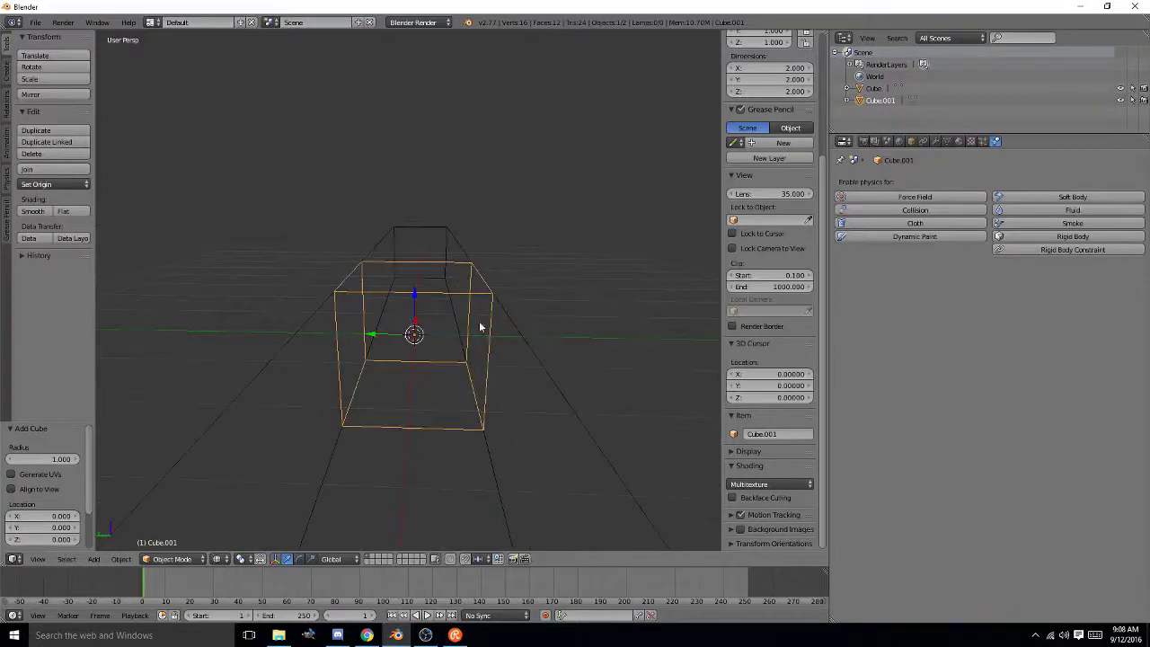
pyautogui.press('s')
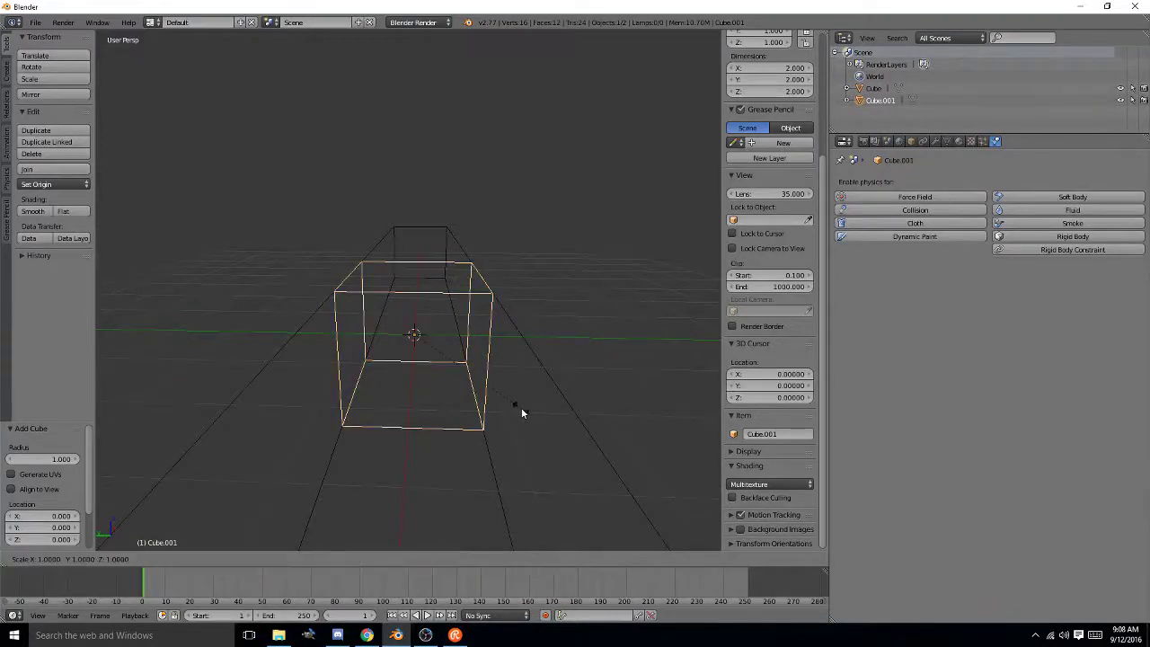
pyautogui.press('z')
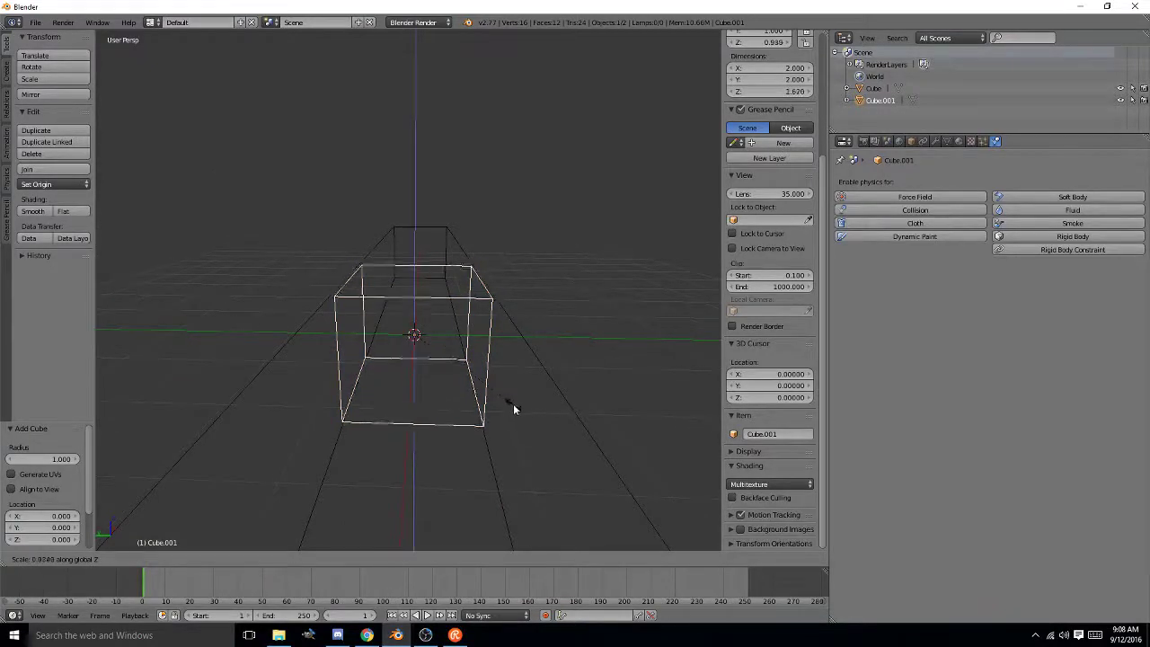
pyautogui.click(442, 350)
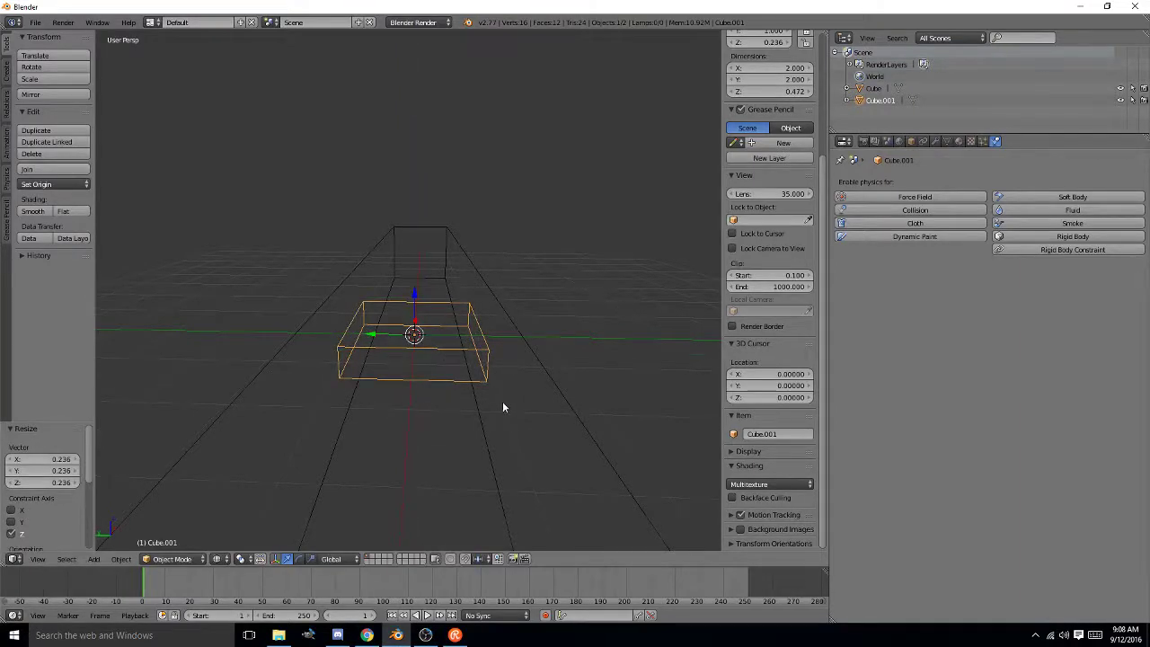
pyautogui.moveTo(502, 400); pyautogui.dragTo(432, 414, button='middle')
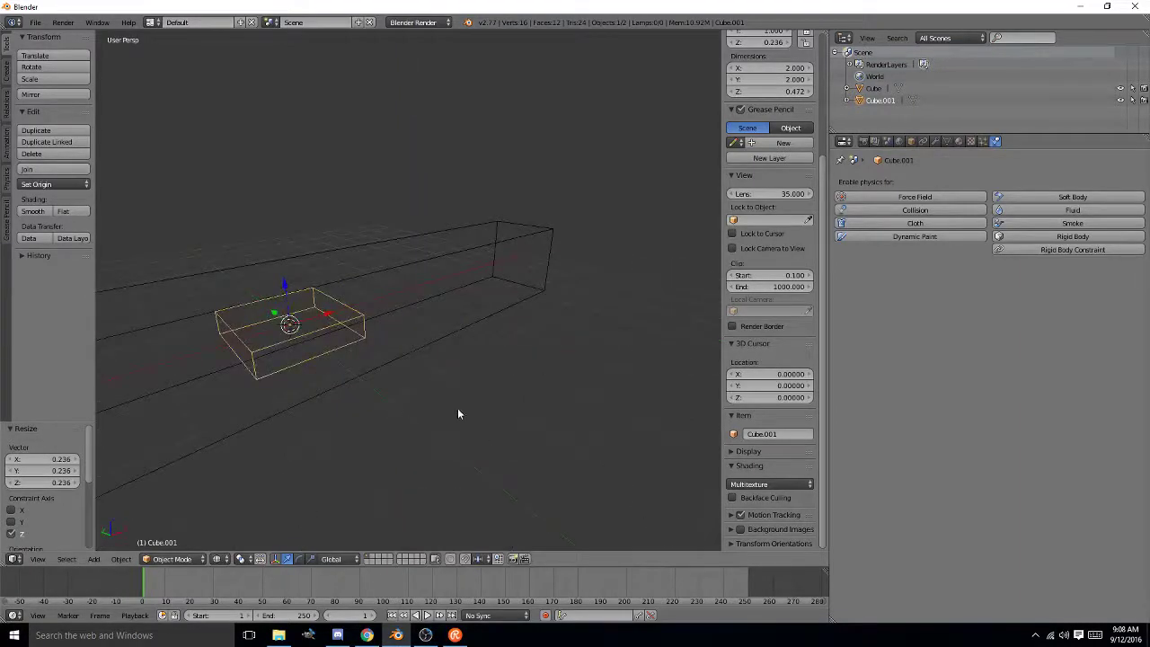
pyautogui.press('s')
pyautogui.press('x')
pyautogui.click(320, 358)
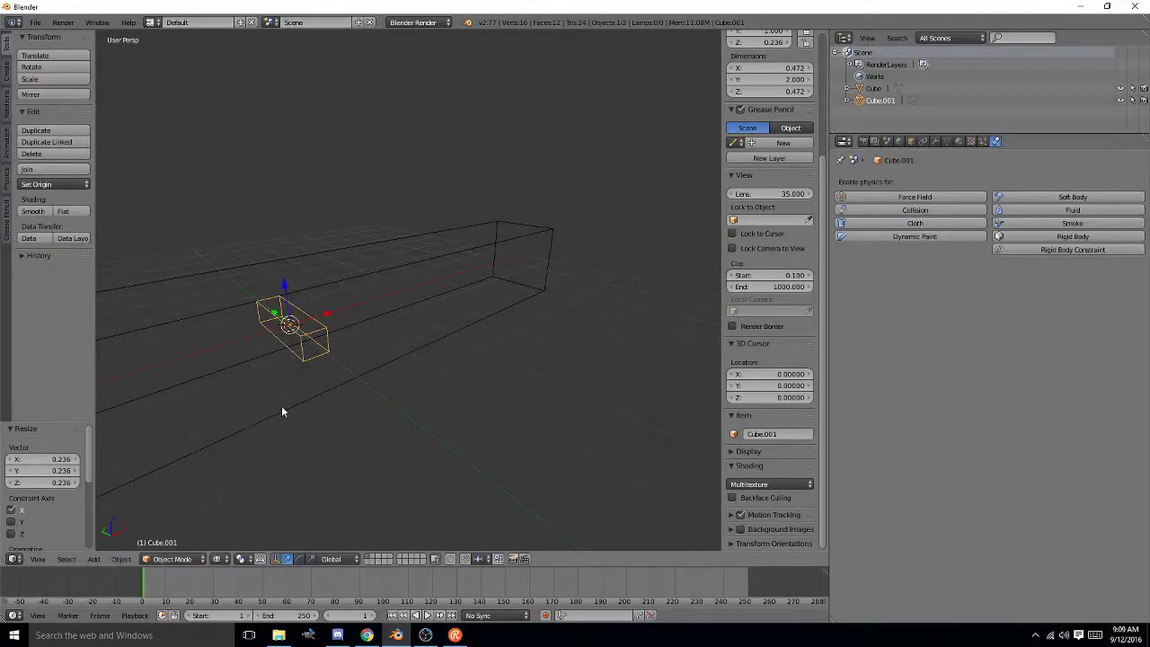
# - Scale the small block to about 0.835 along Y so it is narrower than the elongated box
pyautogui.moveTo(282, 409); pyautogui.dragTo(481, 442, button='middle')
pyautogui.press('s')
pyautogui.press('y')
pyautogui.click(500, 421)
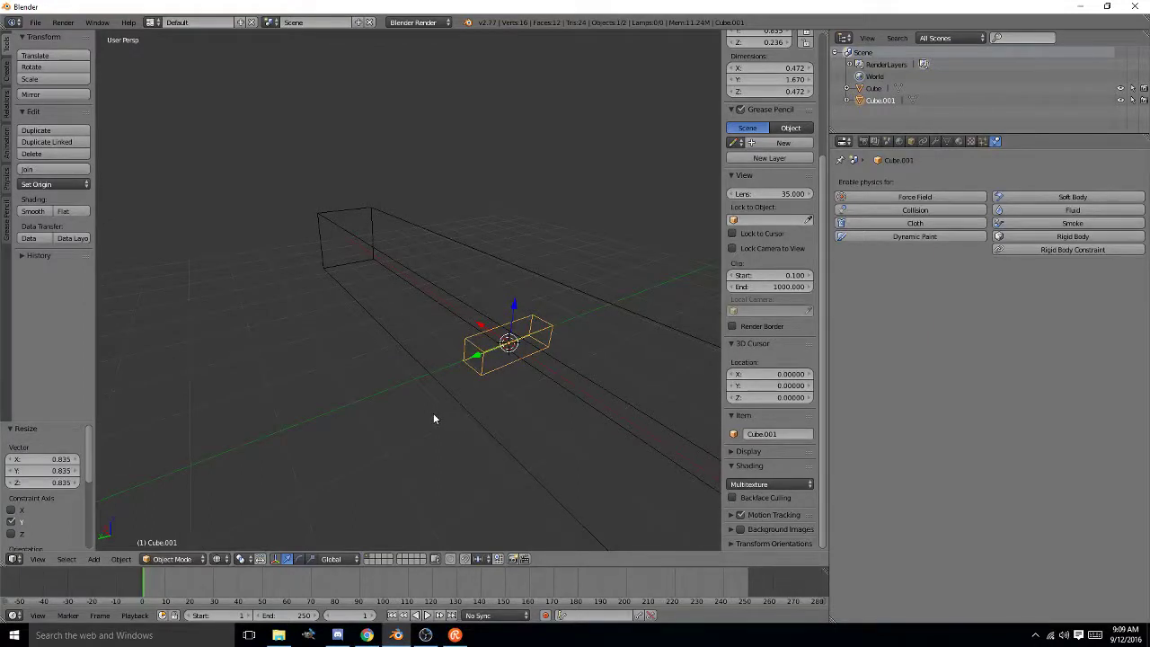
# - Move the small block about 7.81 units along positive X to the end of the elongated box
pyautogui.scroll(-1, 431, 411)
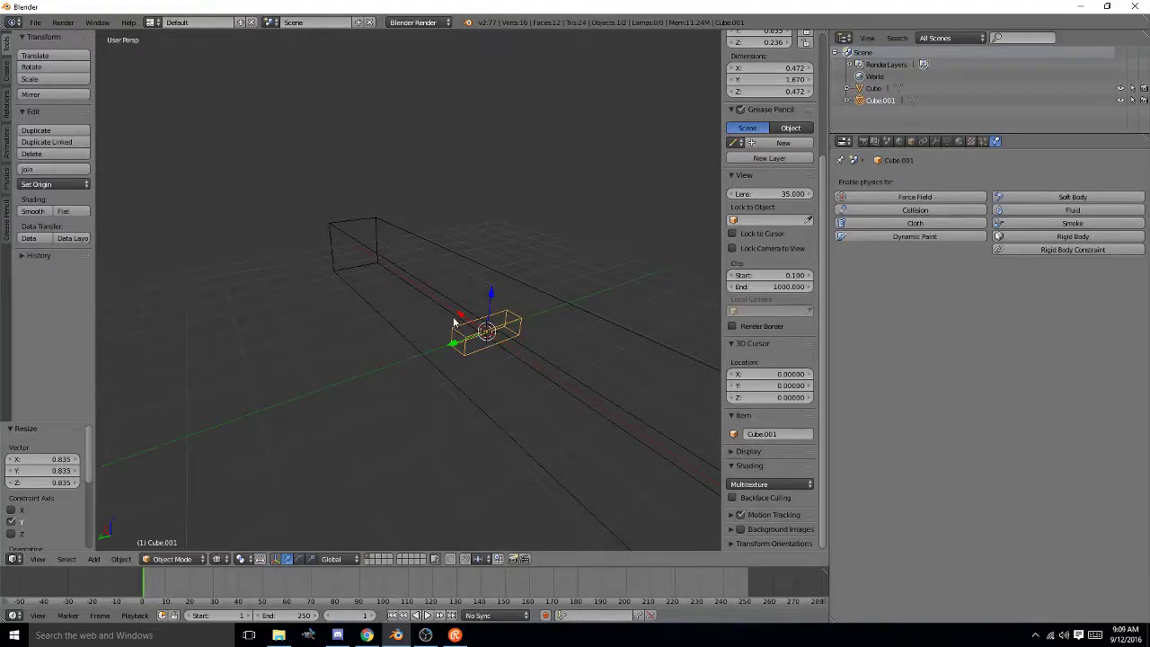
pyautogui.moveTo(512, 346); pyautogui.dragTo(474, 405, button='middle')
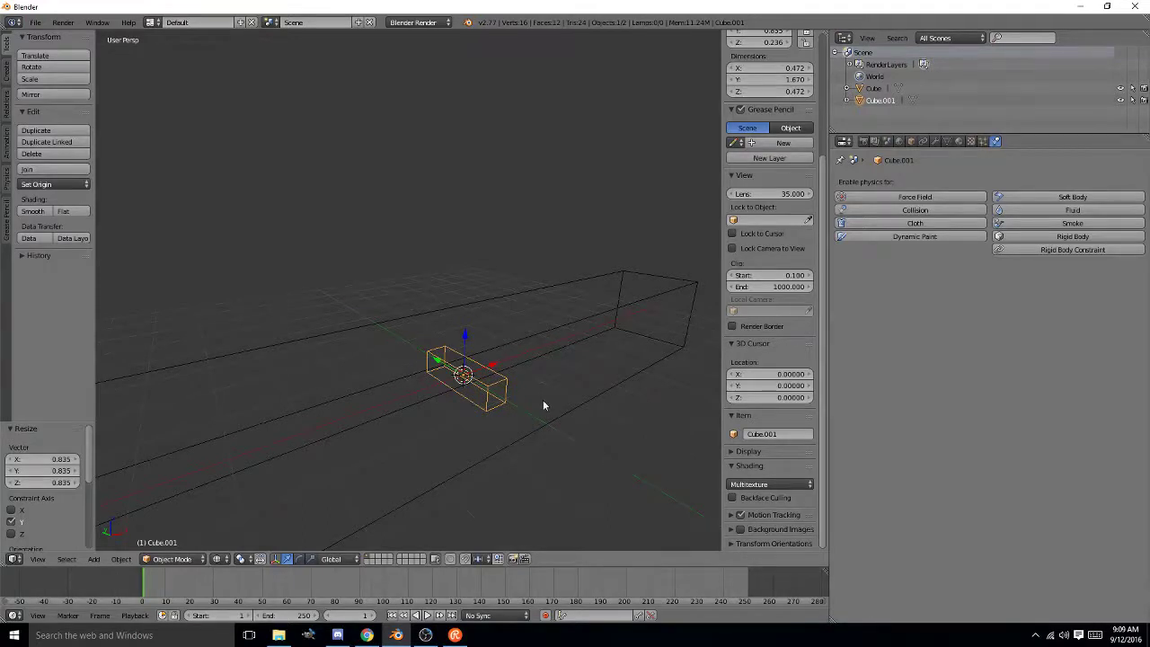
pyautogui.moveTo(545, 404); pyautogui.dragTo(448, 406, button='middle')
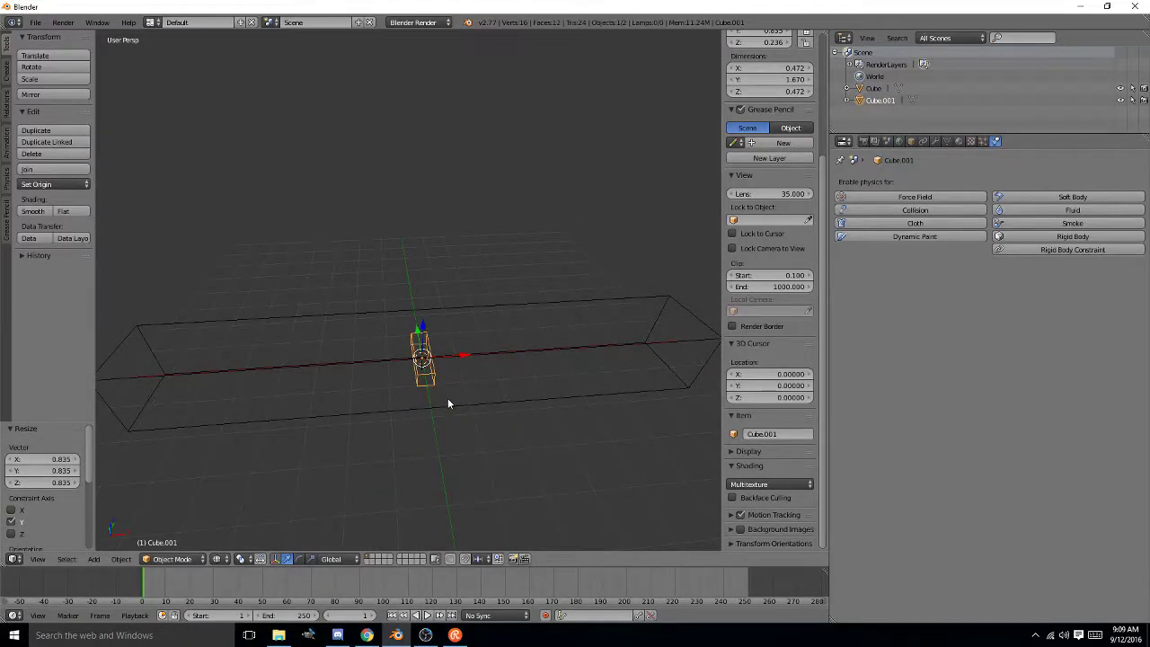
pyautogui.moveTo(410, 405); pyautogui.dragTo(481, 390, button='middle')
pyautogui.moveTo(450, 385); pyautogui.dragTo(423, 378, button='middle')
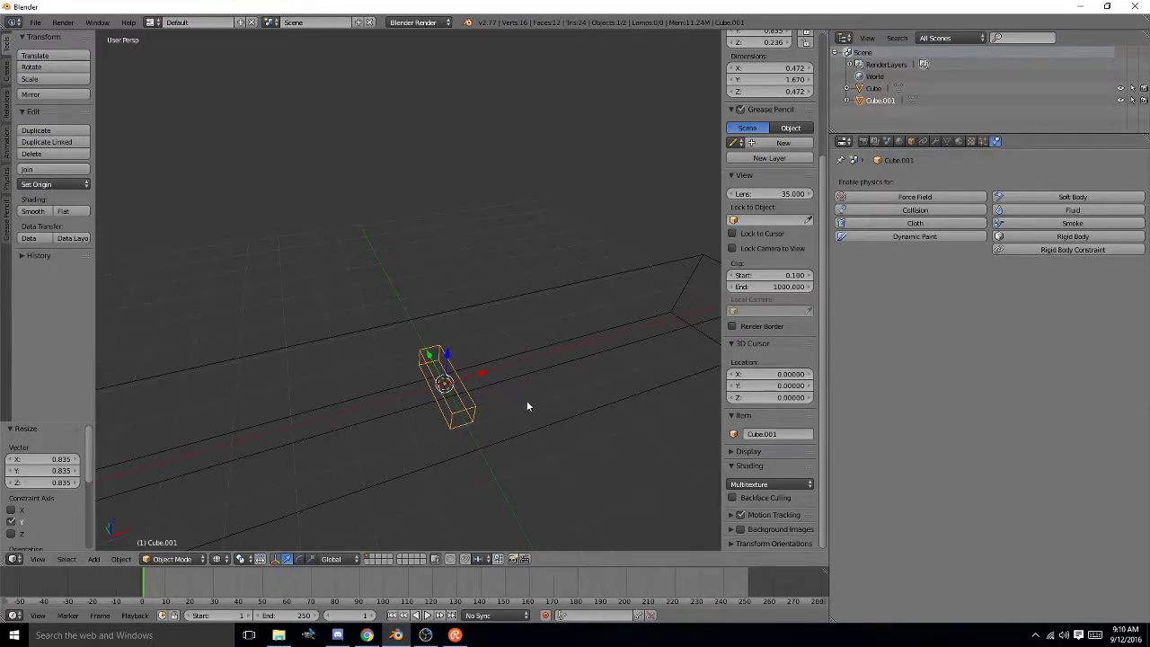
pyautogui.moveTo(527, 401); pyautogui.dragTo(452, 422, button='middle')
pyautogui.press('g')
pyautogui.press('x')
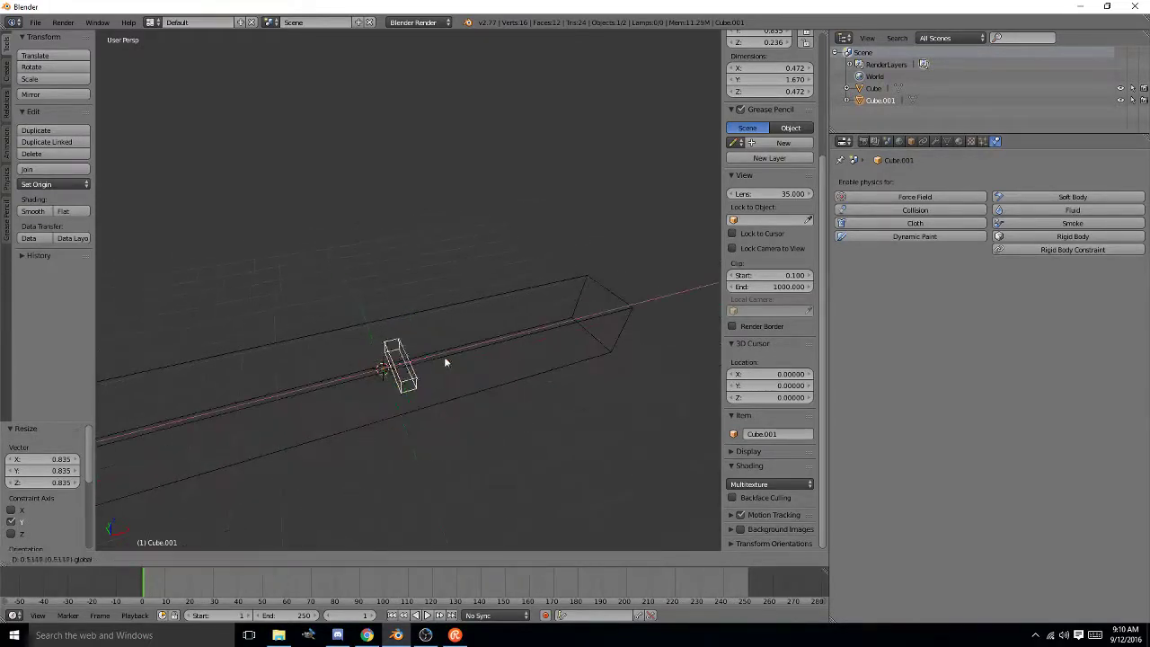
pyautogui.click(634, 310)
# - Shift the small block about 0.145 units back along X so it sits inside the end of the elongated box
pyautogui.moveTo(417, 348); pyautogui.dragTo(474, 267, button='middle')
pyautogui.scroll(3, 476, 266)
pyautogui.moveTo(560, 221); pyautogui.dragTo(496, 254, button='middle')
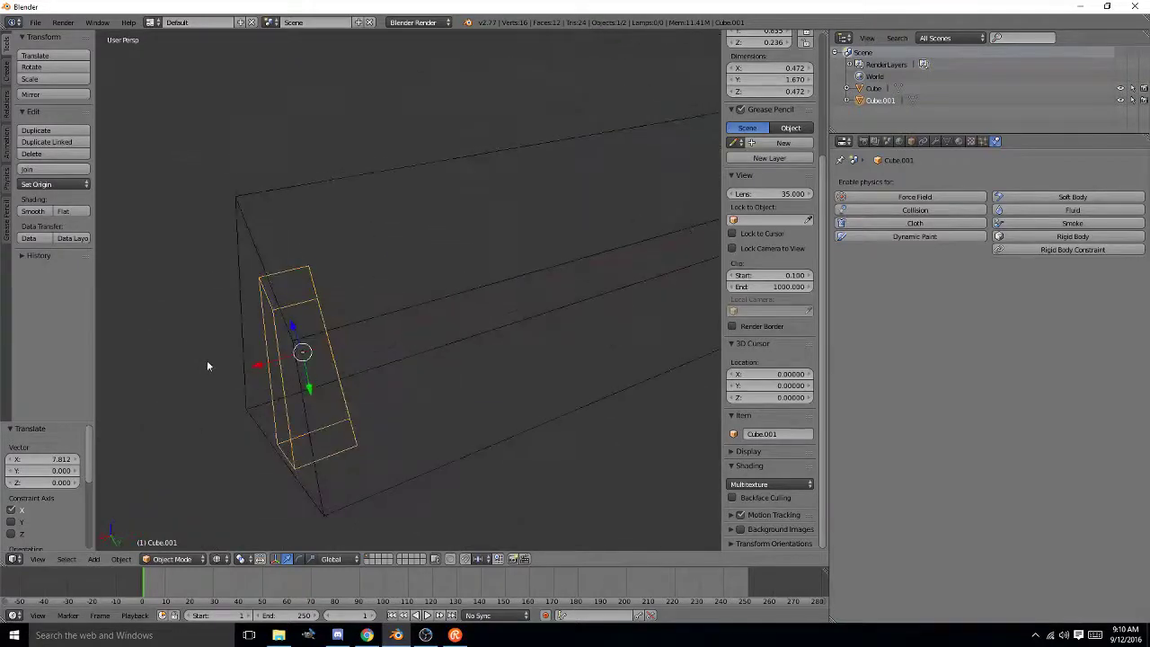
pyautogui.press('g')
pyautogui.press('x')
pyautogui.click(278, 363)
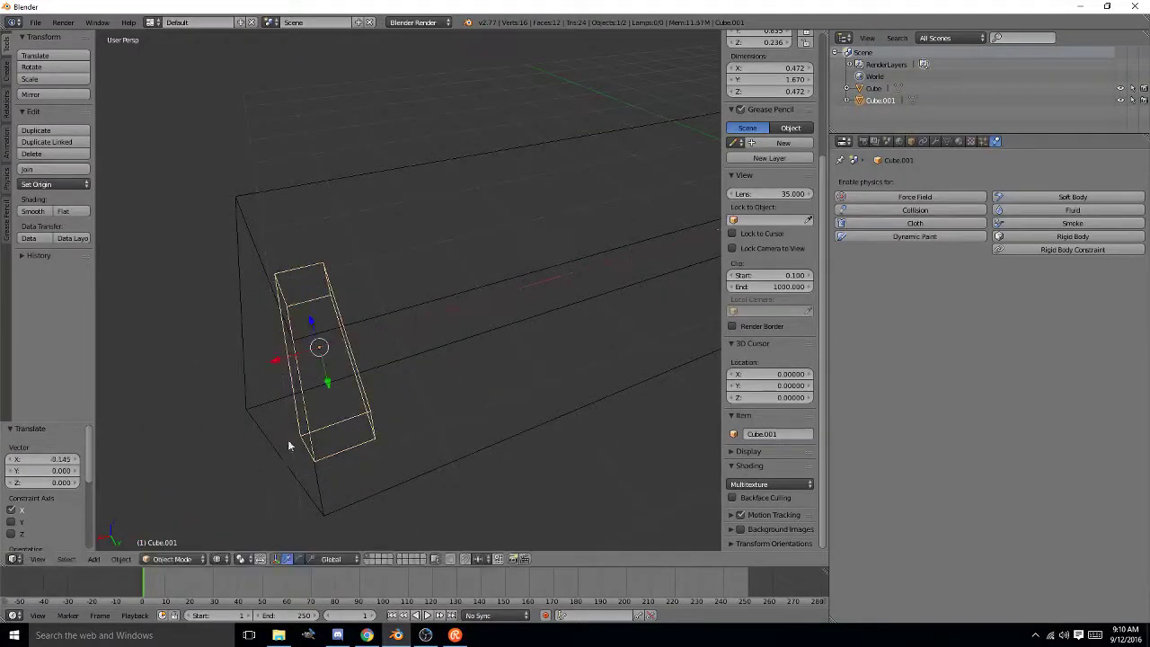
# - Raise the small block about 0.57 units along Z, close to the upper face of the elongated box
pyautogui.moveTo(287, 443); pyautogui.dragTo(367, 327, button='middle')
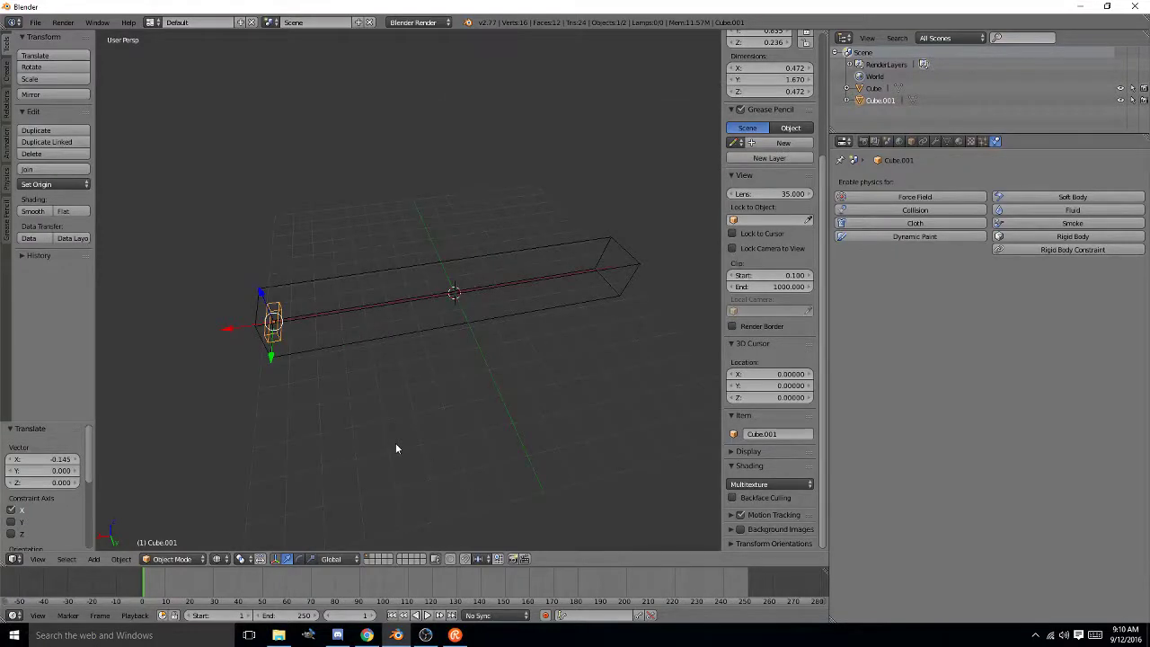
pyautogui.moveTo(493, 294); pyautogui.dragTo(500, 262, button='middle')
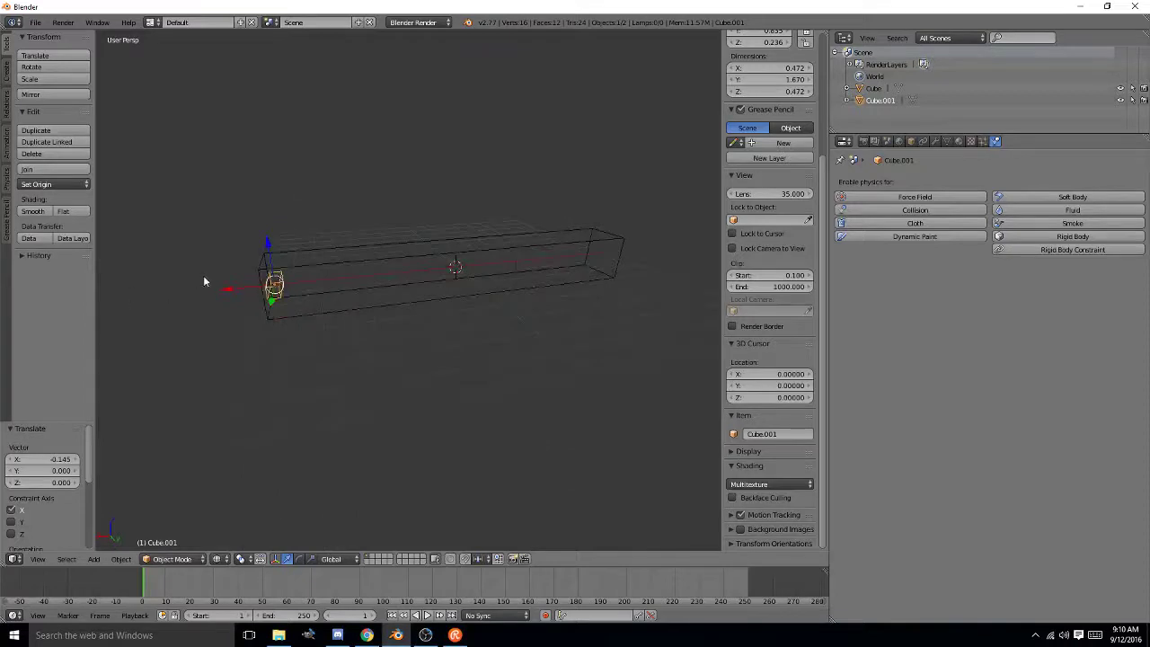
pyautogui.scroll(5, 214, 290)
pyautogui.keyDown('shift'); pyautogui.moveTo(214, 292); pyautogui.dragTo(384, 308, button='middle'); pyautogui.keyUp('shift')
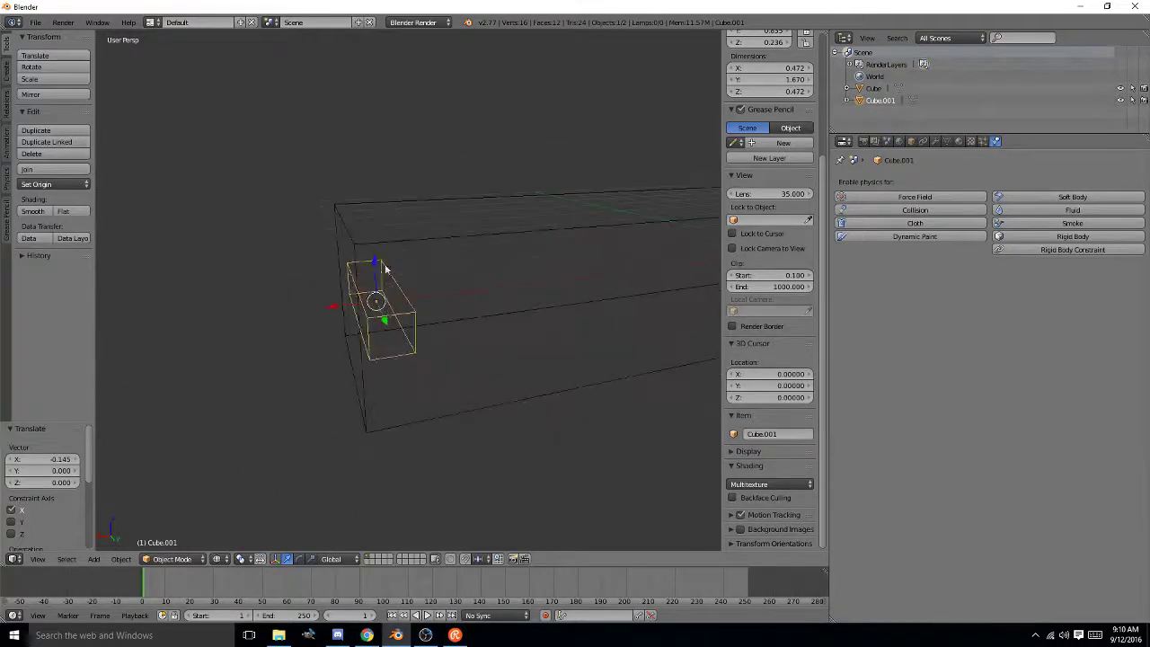
pyautogui.moveTo(375, 268); pyautogui.dragTo(379, 216)
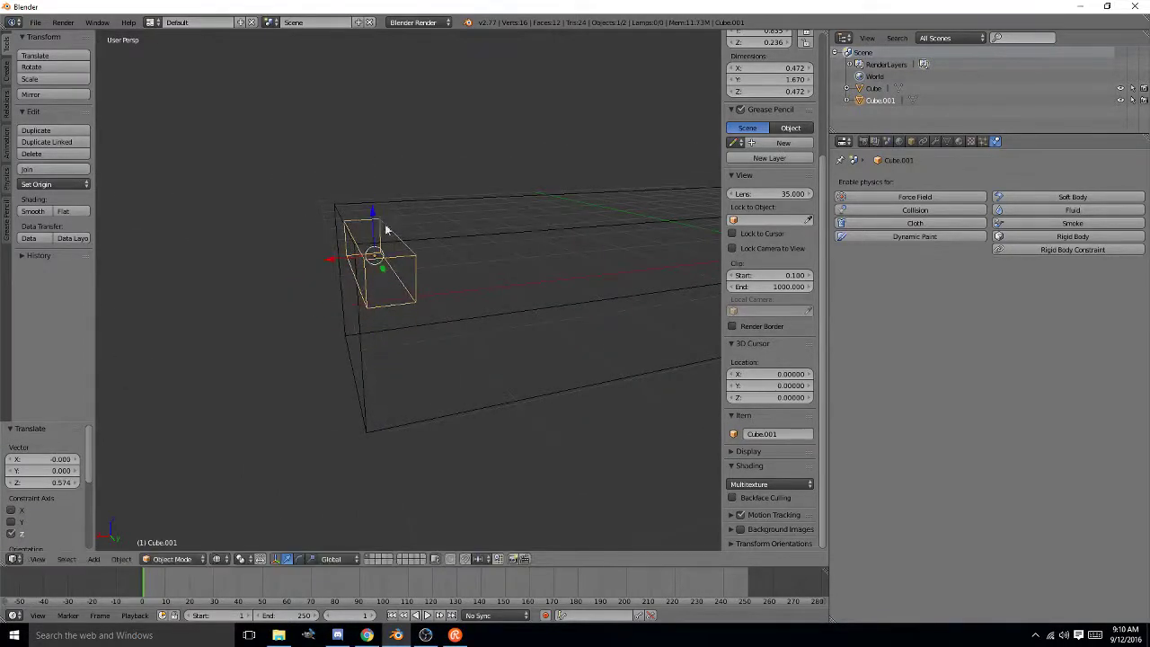
# - Lower the small block about 0.235 units along Z inside the end of the elongated box
pyautogui.scroll(-2, 497, 262)
pyautogui.moveTo(496, 262); pyautogui.dragTo(364, 311, button='middle')
pyautogui.scroll(-2, 401, 296)
pyautogui.scroll(4, 355, 360)
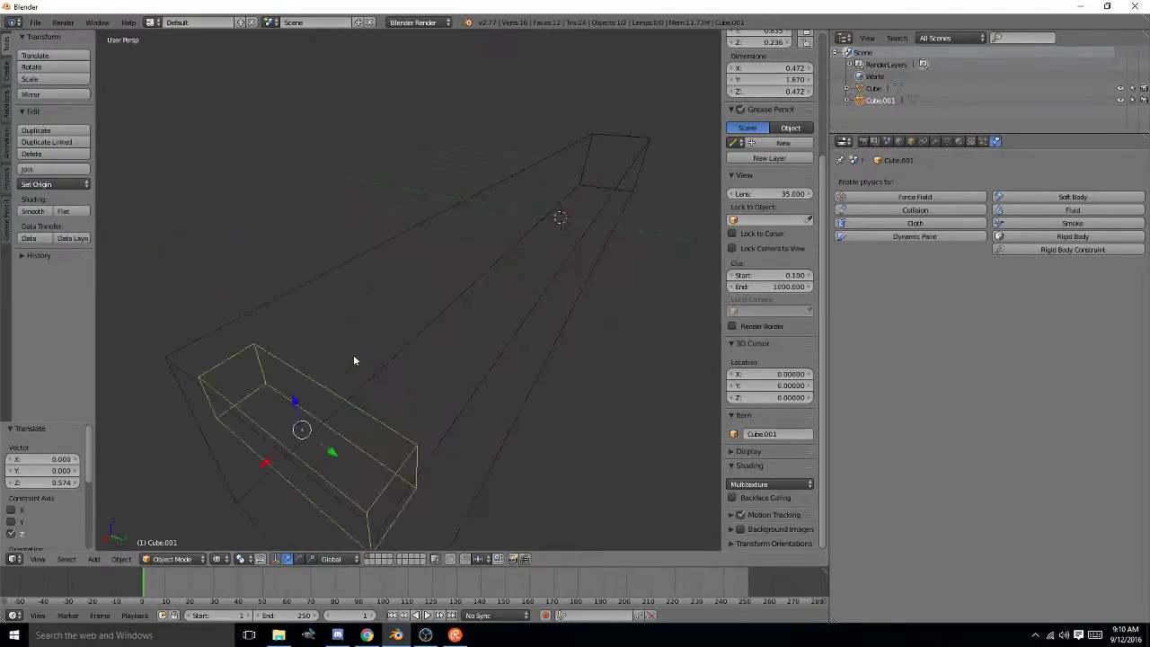
pyautogui.scroll(-1, 354, 360)
pyautogui.moveTo(513, 357); pyautogui.dragTo(119, 204, button='middle')
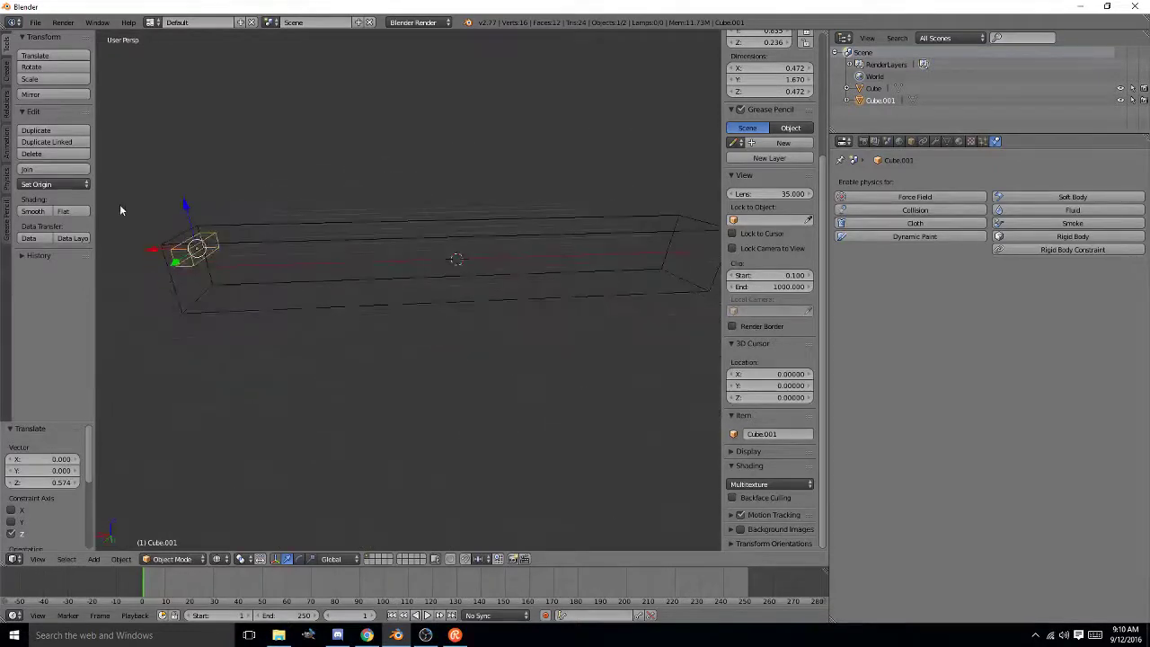
pyautogui.moveTo(184, 207); pyautogui.dragTo(190, 216)
# - Examine the small block's placement inside the elongated box from several angles
pyautogui.moveTo(480, 285); pyautogui.dragTo(377, 339, button='middle')
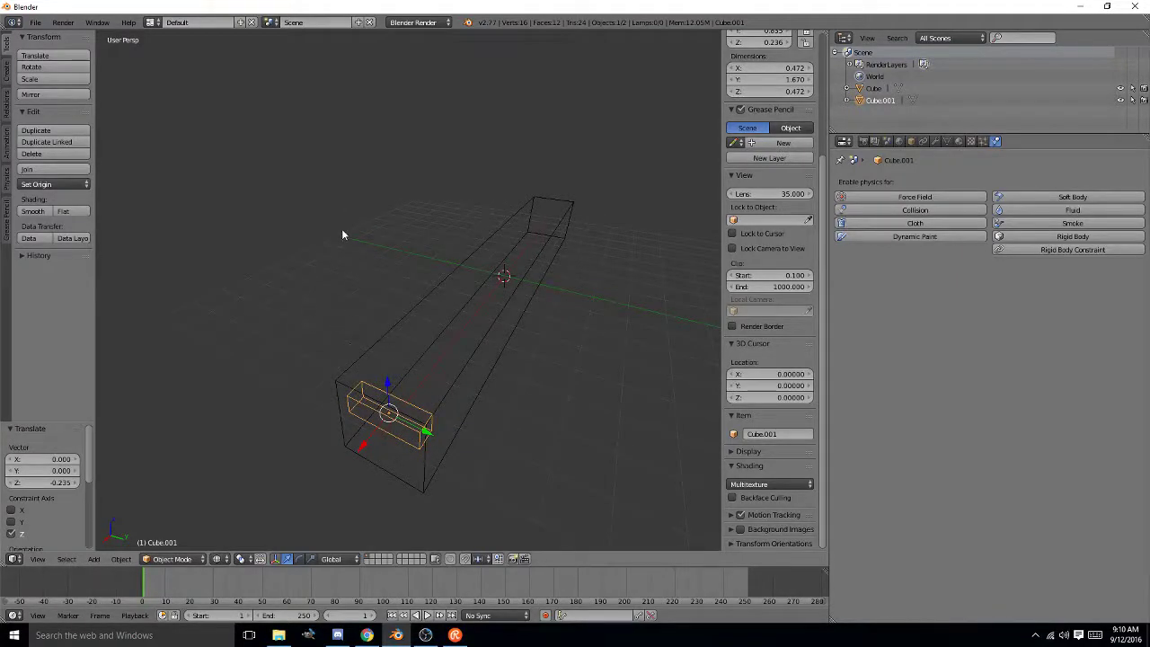
pyautogui.moveTo(341, 234); pyautogui.dragTo(311, 254, button='middle')
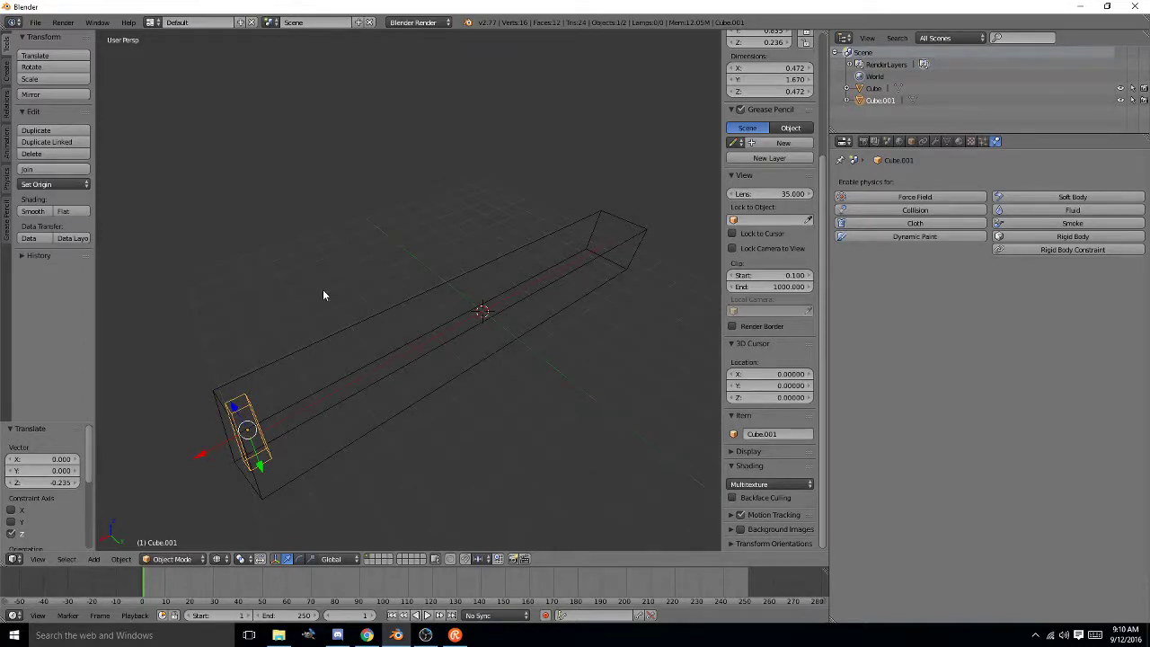
pyautogui.scroll(-3, 414, 397)
pyautogui.moveTo(420, 353); pyautogui.dragTo(411, 347, button='middle')
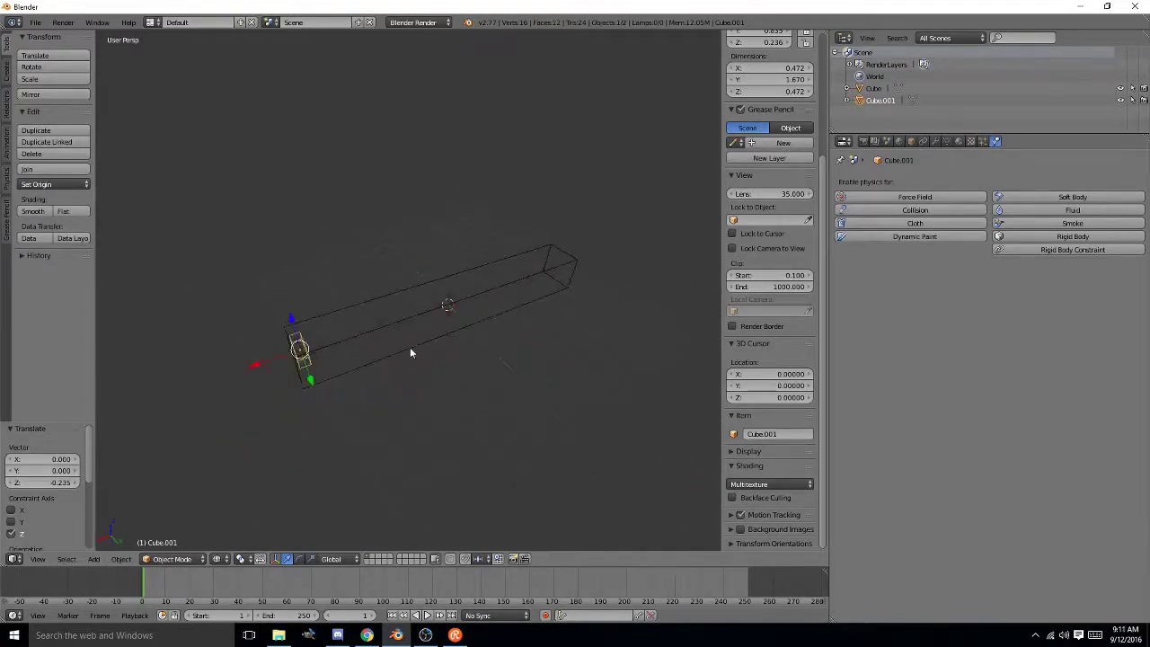
pyautogui.scroll(3, 406, 350)
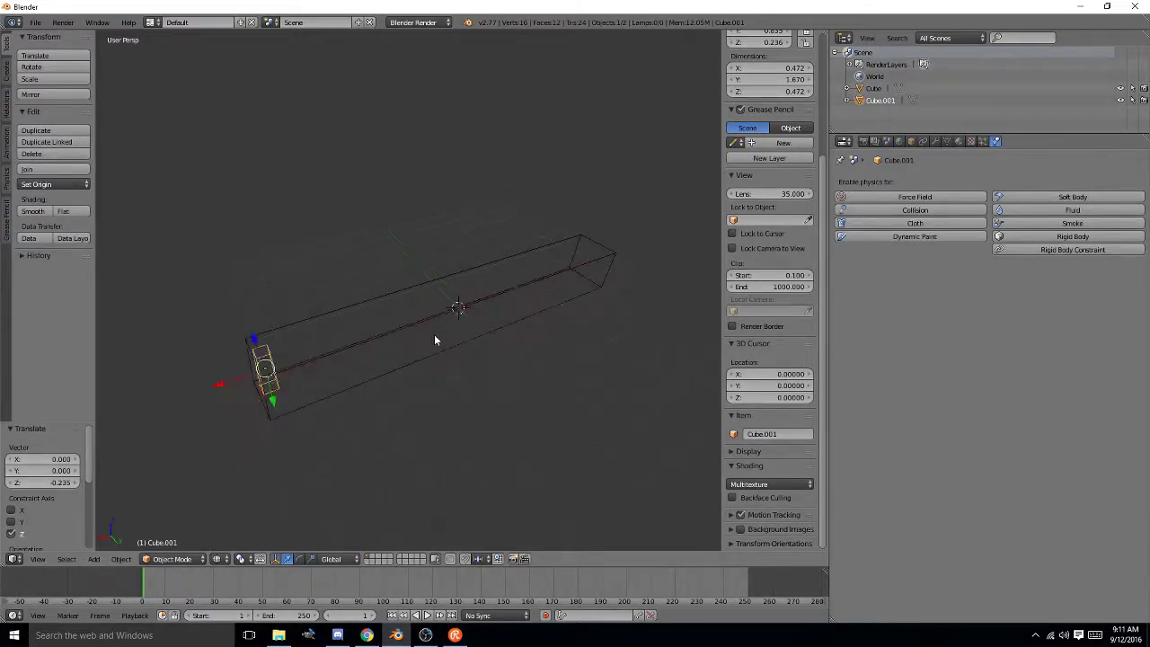
pyautogui.moveTo(483, 336); pyautogui.dragTo(440, 341, button='middle')
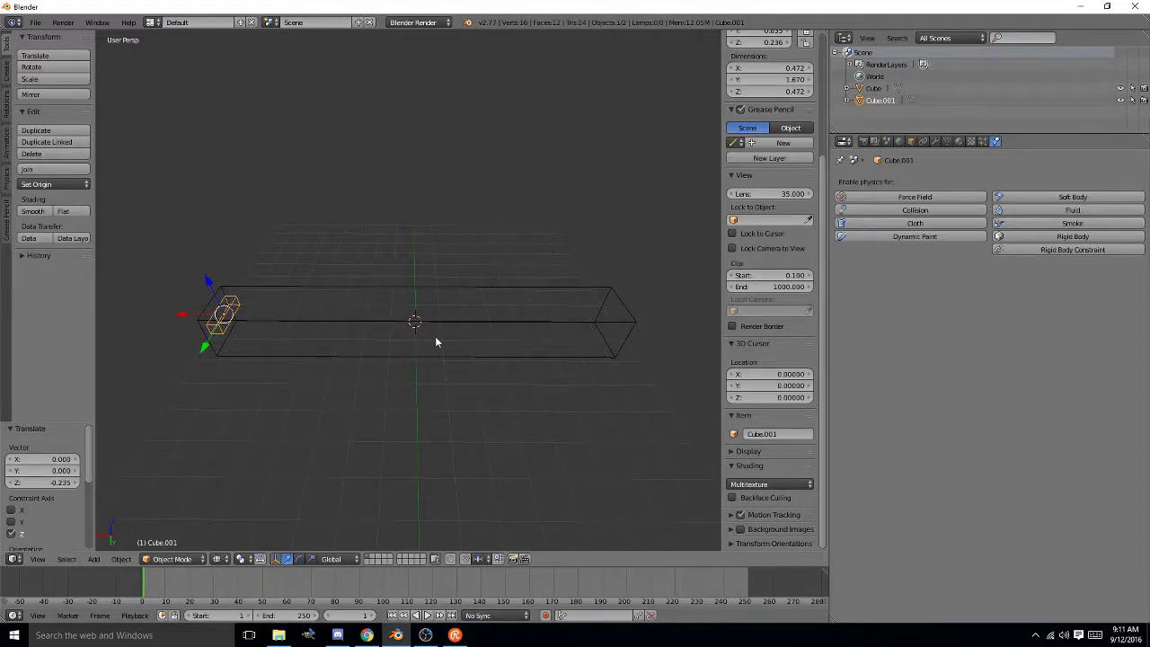
pyautogui.moveTo(436, 342)
pyautogui.mouseDown(button='middle')
pyautogui.moveTo(456, 333)
pyautogui.moveTo(380, 354)
pyautogui.moveTo(290, 338)
pyautogui.moveTo(423, 309)
pyautogui.moveTo(473, 357)
pyautogui.moveTo(472, 338)
pyautogui.moveTo(526, 291)
pyautogui.moveTo(514, 283)
pyautogui.moveTo(465, 345)
pyautogui.moveTo(444, 347)
pyautogui.moveTo(442, 325)
pyautogui.mouseUp(button='middle')
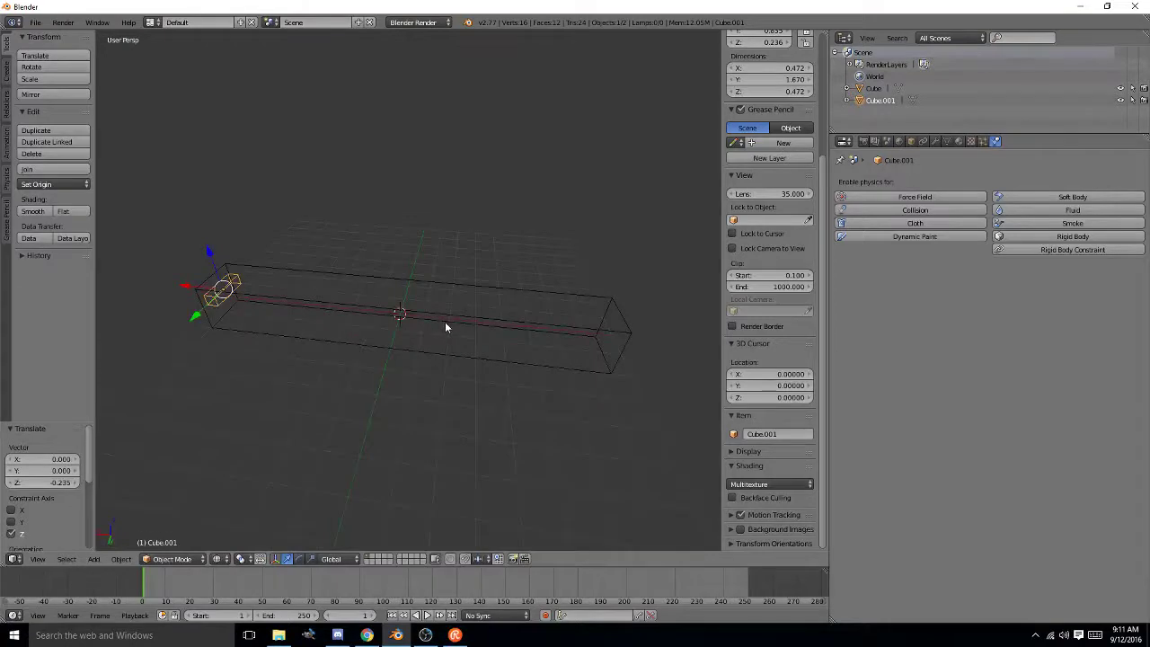
pyautogui.scroll(3, 381, 354)
pyautogui.moveTo(442, 326); pyautogui.dragTo(403, 323, button='middle')
pyautogui.scroll(3, 443, 359)
pyautogui.scroll(-5, 442, 358)
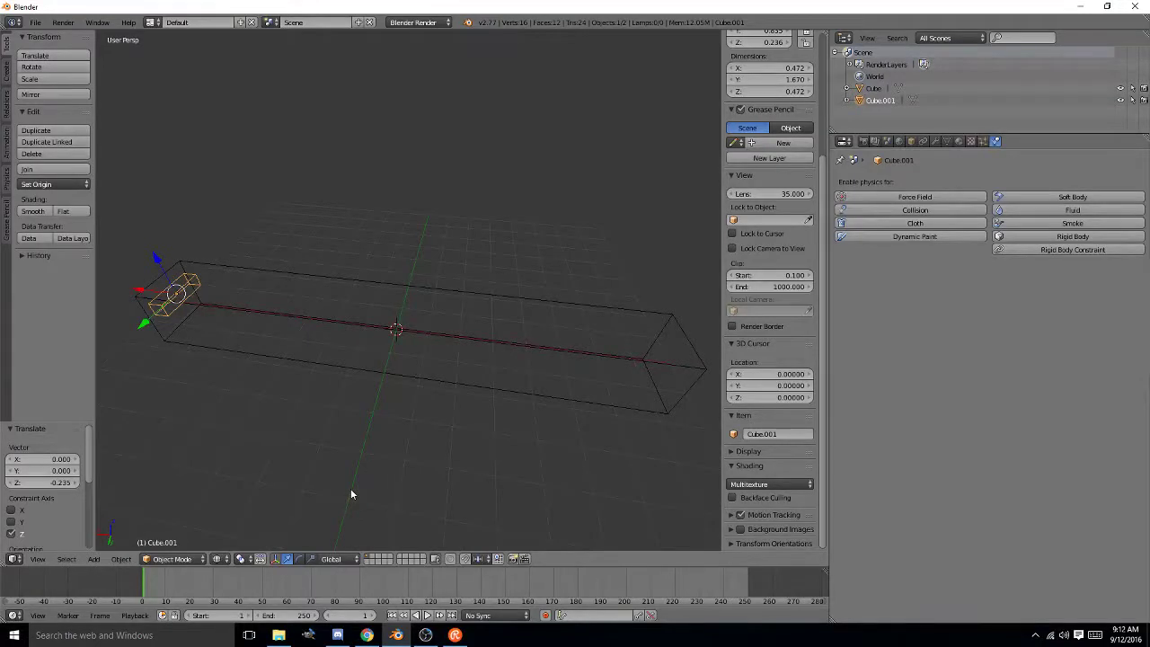
pyautogui.hotkey('shift', 'a')
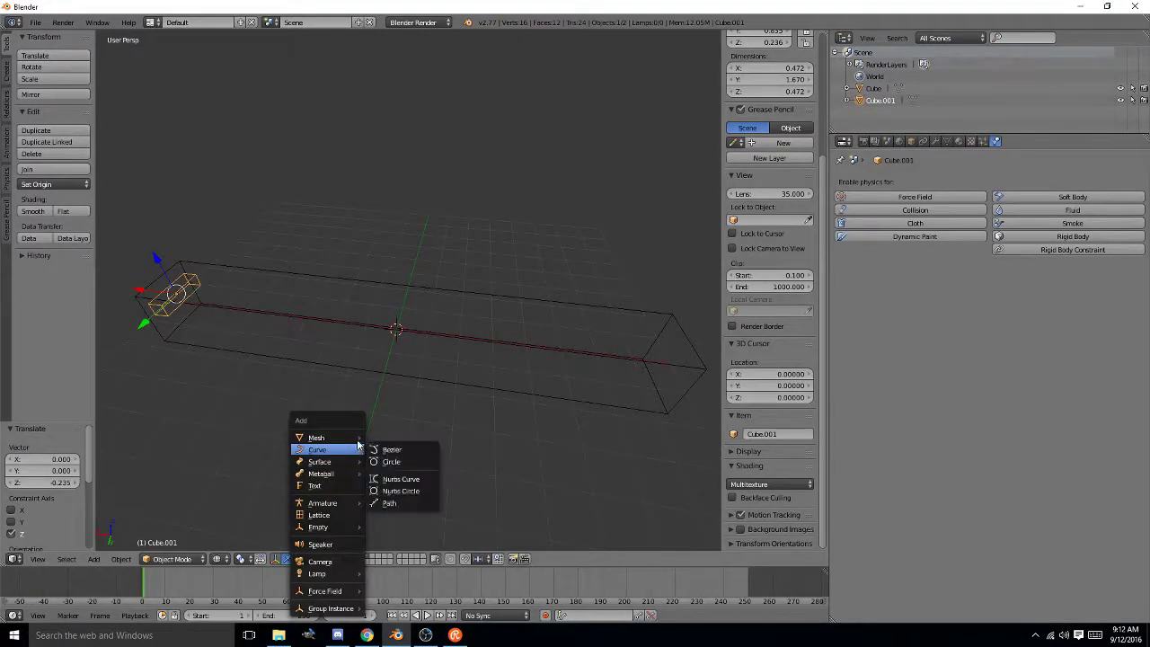
pyautogui.moveTo(331, 440)
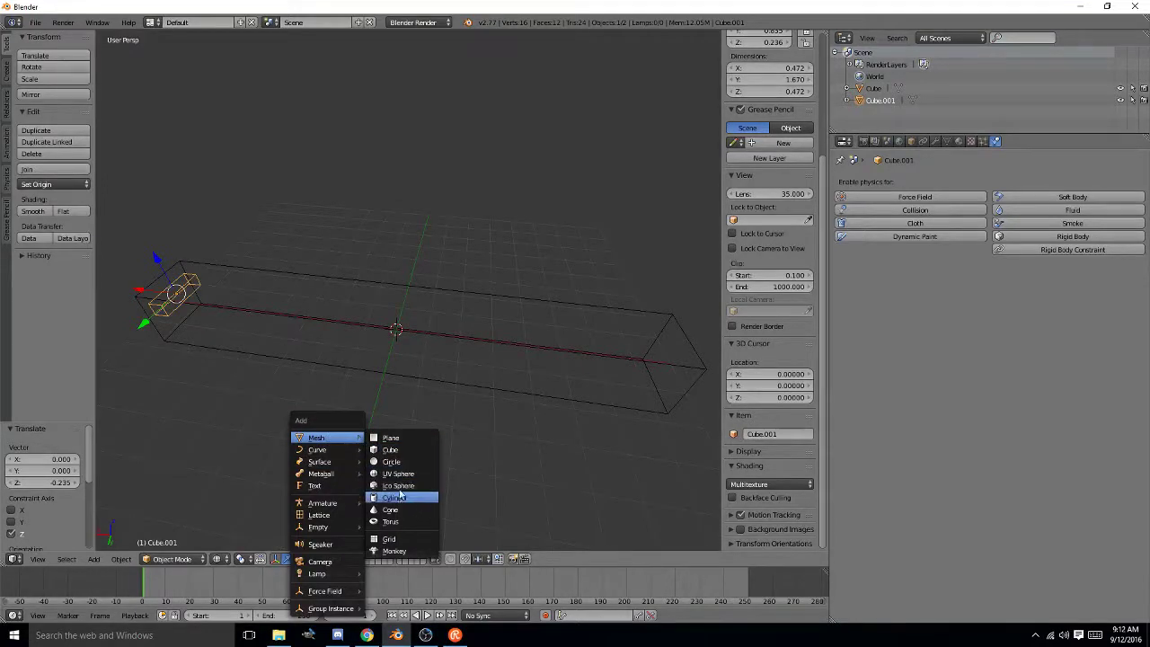
pyautogui.click(400, 450)
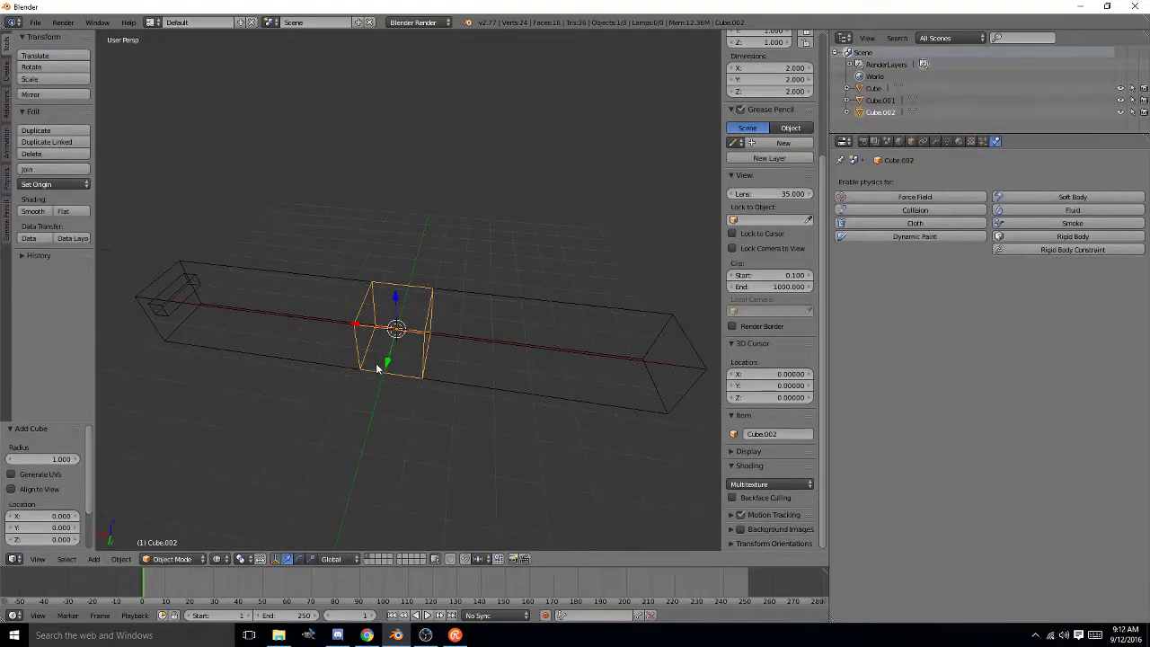
pyautogui.scroll(3, 378, 369)
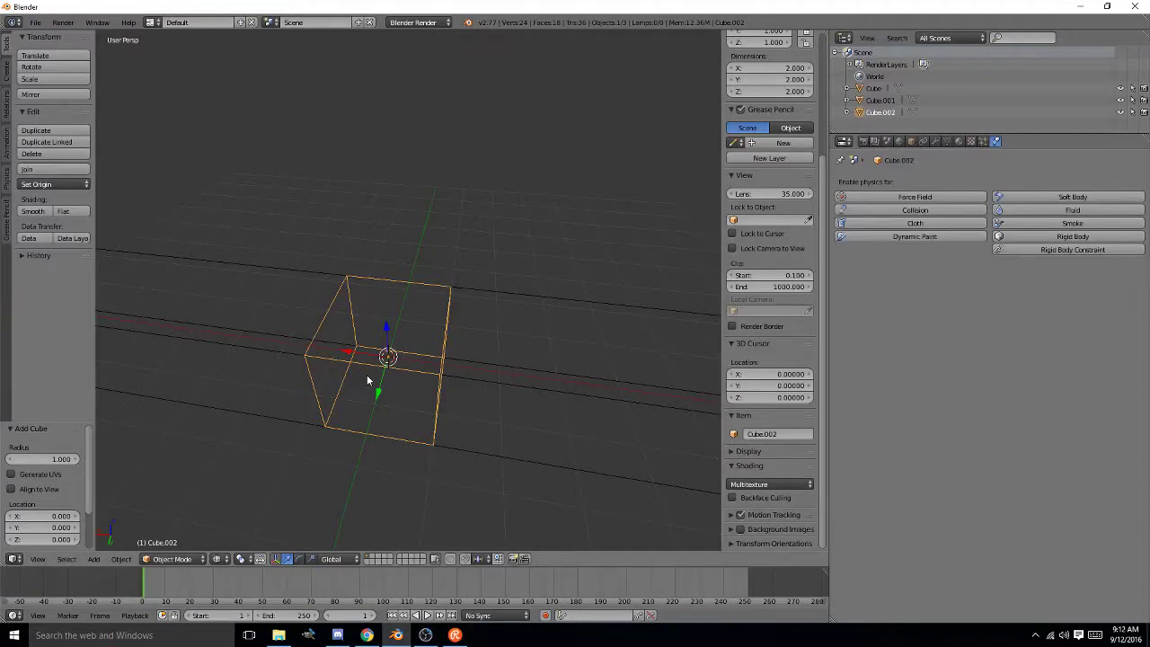
pyautogui.scroll(-5, 367, 380)
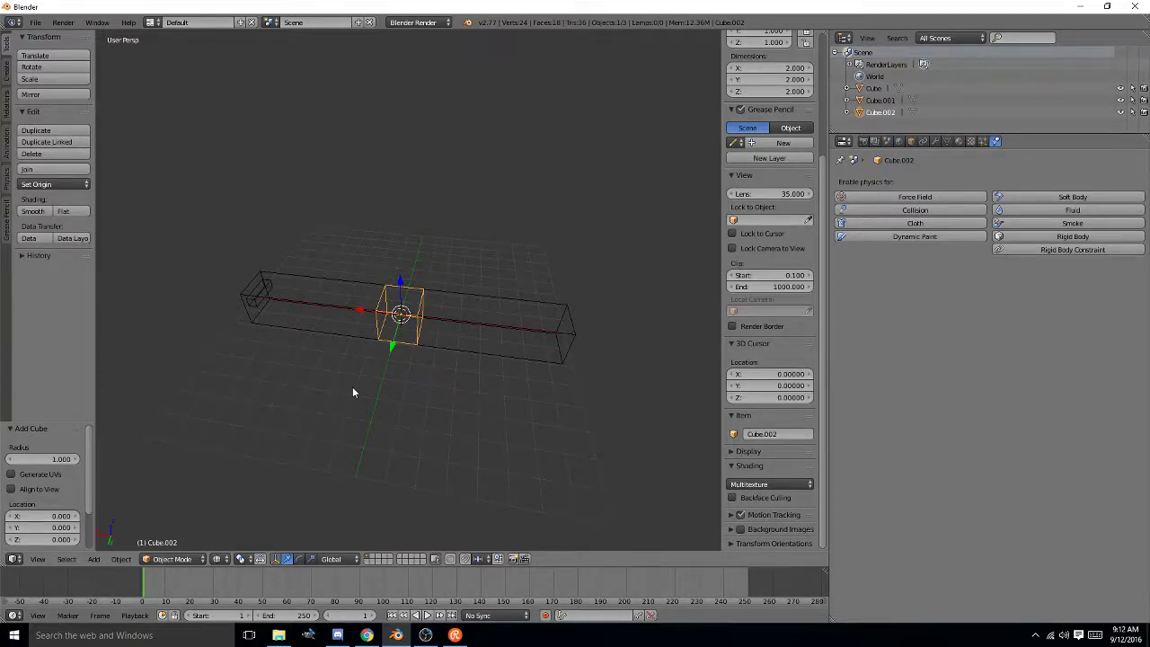
pyautogui.moveTo(325, 380); pyautogui.dragTo(386, 360, button='middle')
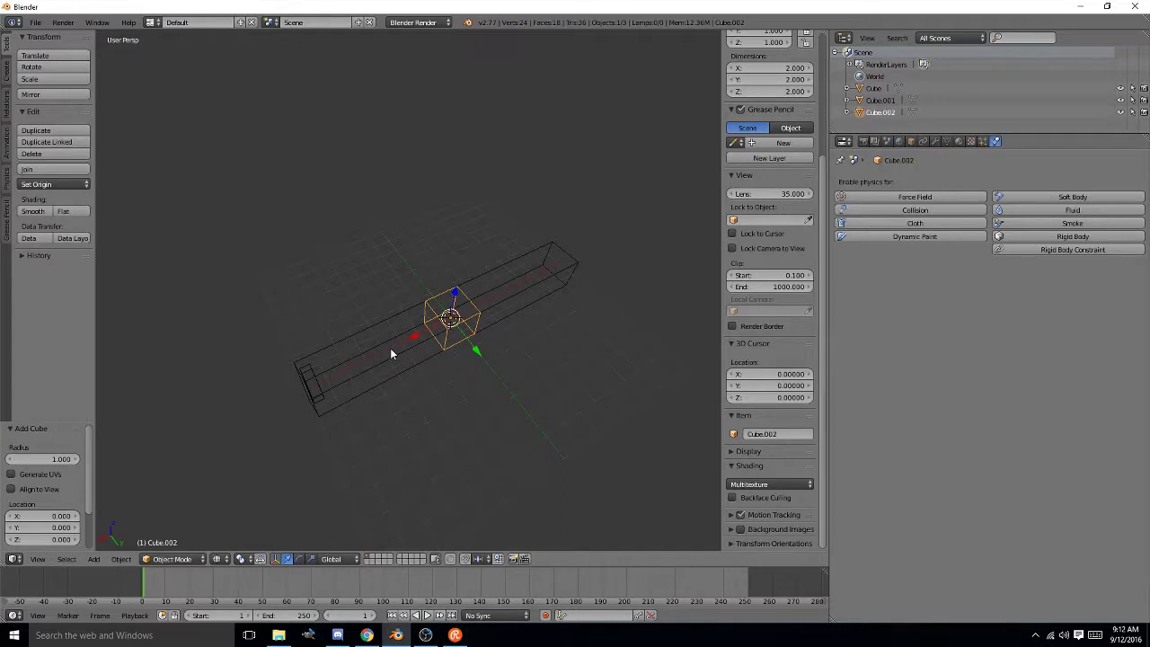
pyautogui.scroll(4, 440, 363)
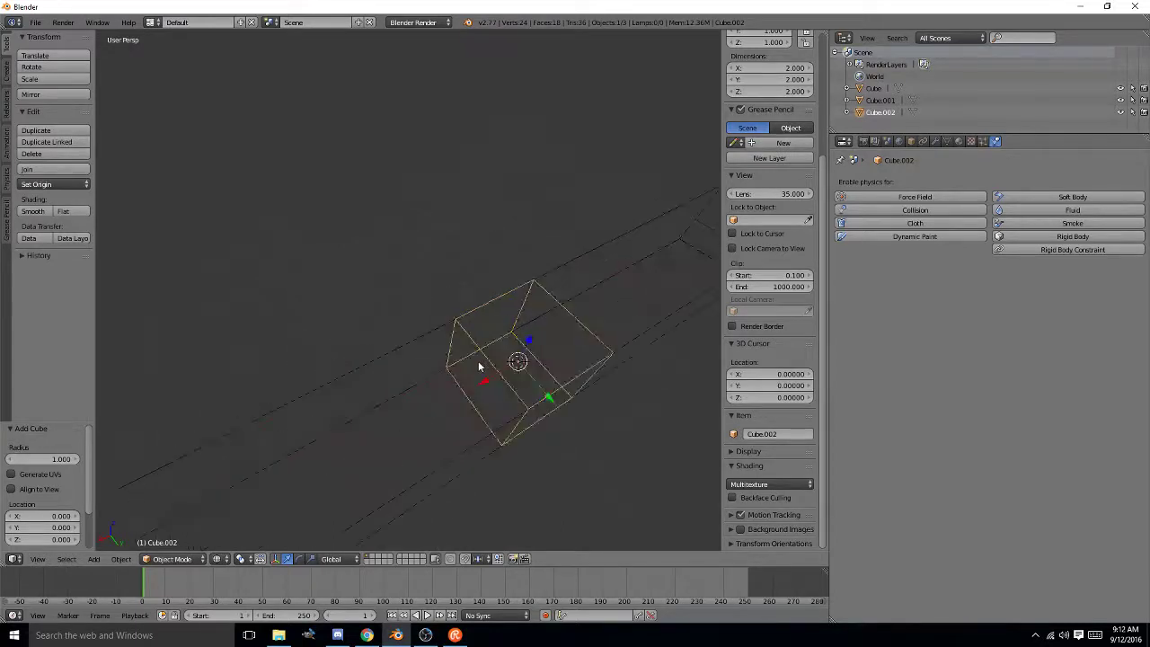
pyautogui.keyDown('shift'); pyautogui.moveTo(478, 363); pyautogui.dragTo(335, 332); pyautogui.keyUp('shift')
pyautogui.moveTo(335, 337); pyautogui.dragTo(308, 296, button='middle')
pyautogui.scroll(2, 506, 253)
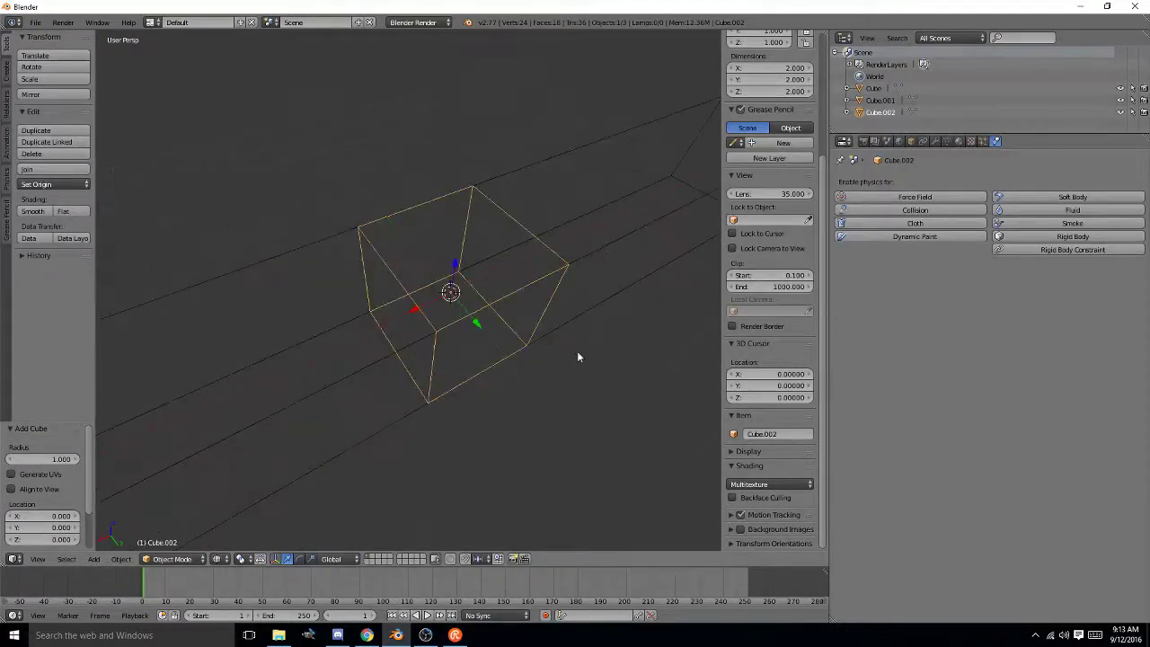
pyautogui.moveTo(556, 364); pyautogui.dragTo(482, 362, button='middle')
pyautogui.moveTo(341, 352); pyautogui.dragTo(462, 351, button='middle')
pyautogui.moveTo(457, 231); pyautogui.dragTo(392, 323, button='middle')
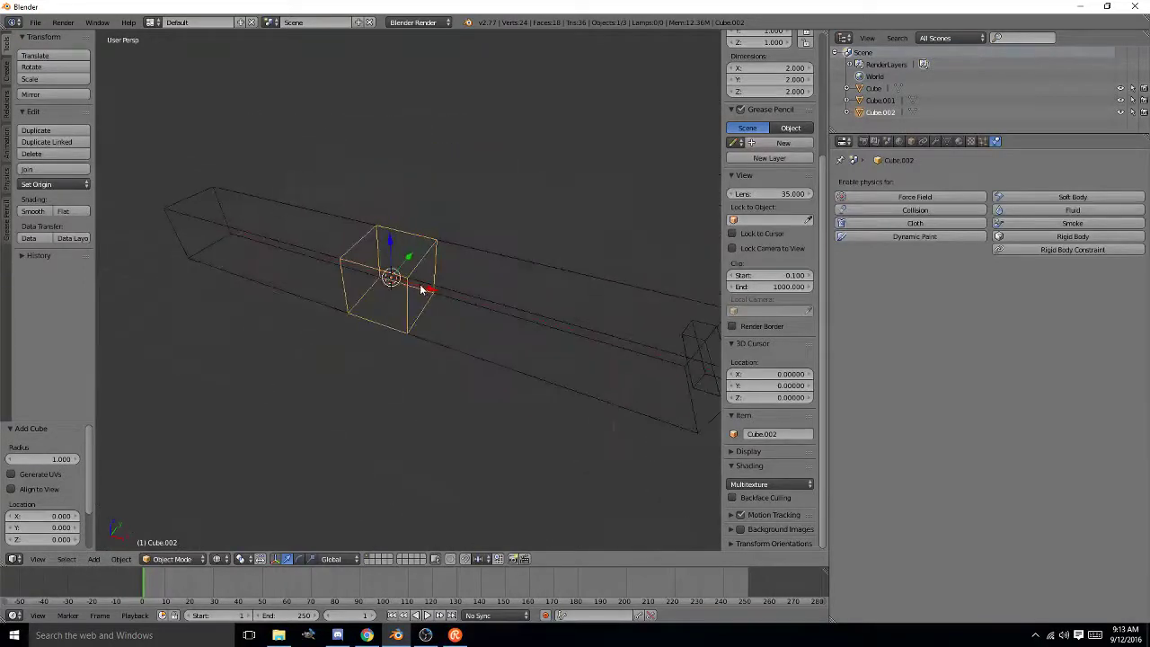
pyautogui.scroll(1, 421, 290)
pyautogui.press('x')
pyautogui.click(421, 285)
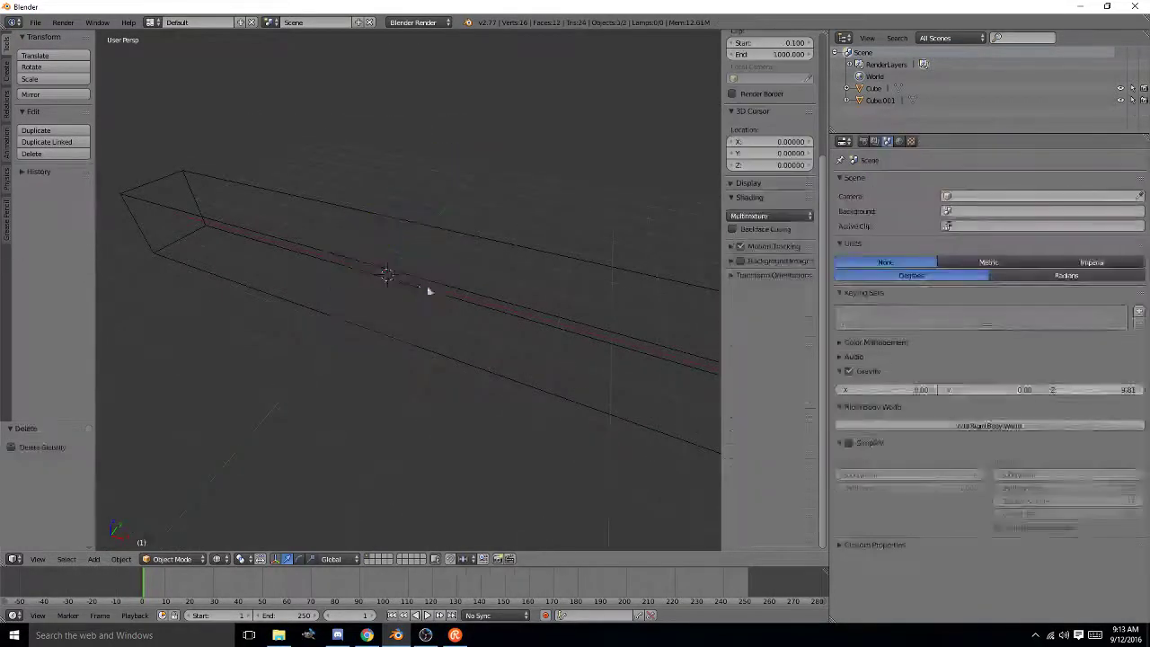
# - Select the small block at the end of the elongated box and check its placement from above and at an angle
pyautogui.scroll(-3, 434, 292)
pyautogui.moveTo(510, 321); pyautogui.dragTo(488, 248, button='middle')
pyautogui.rightClick(568, 175)
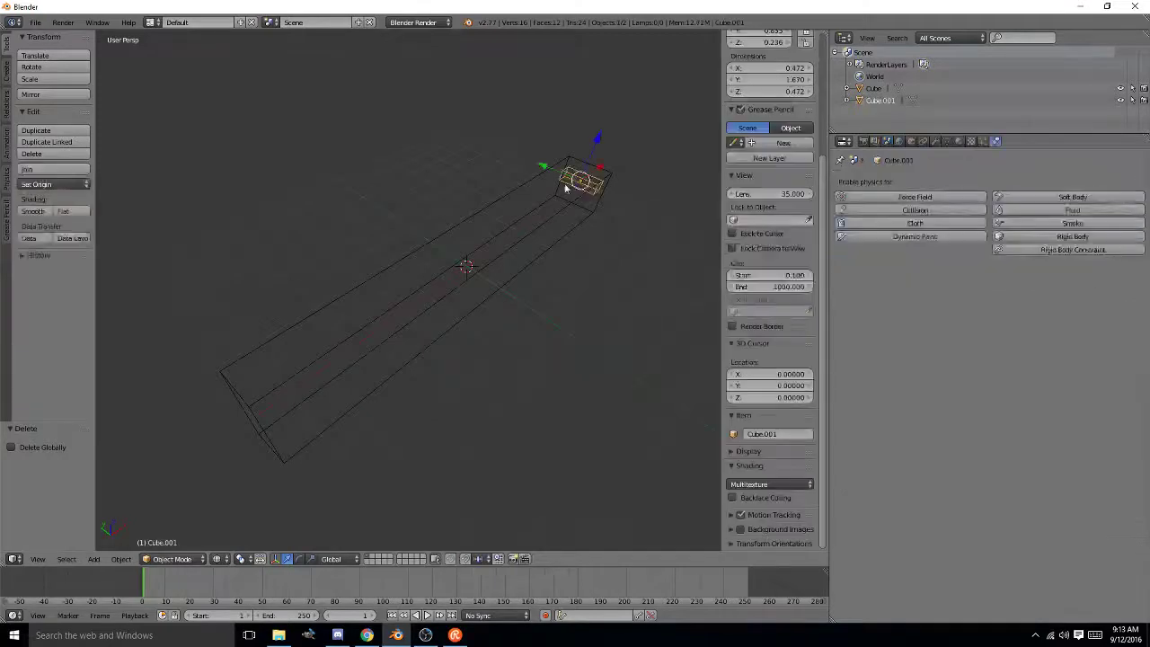
pyautogui.press('KP_7')
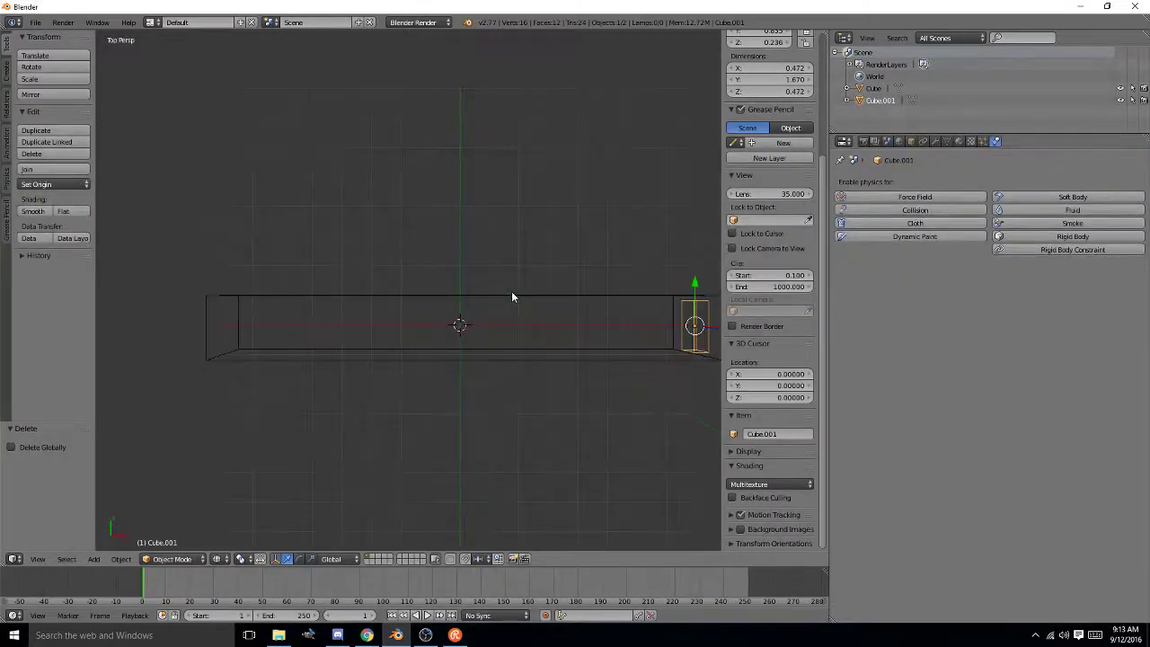
pyautogui.moveTo(464, 347); pyautogui.dragTo(525, 262, button='middle')
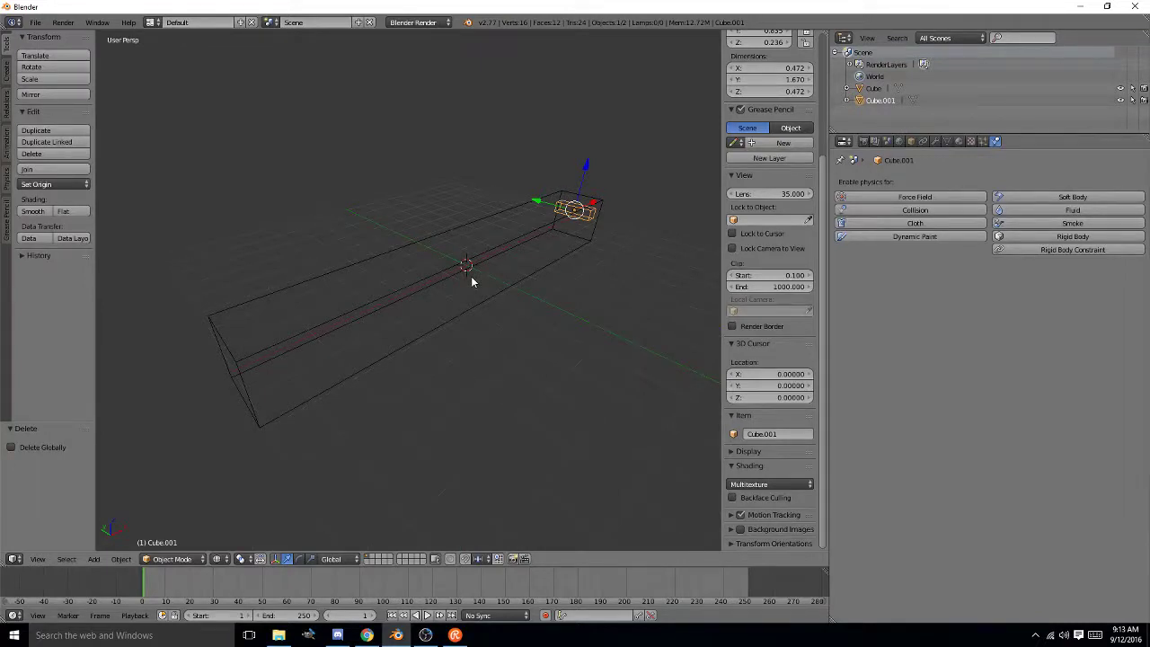
pyautogui.moveTo(472, 281)
pyautogui.mouseDown(button='middle')
pyautogui.moveTo(500, 282)
pyautogui.moveTo(479, 296)
pyautogui.mouseUp(button='middle')
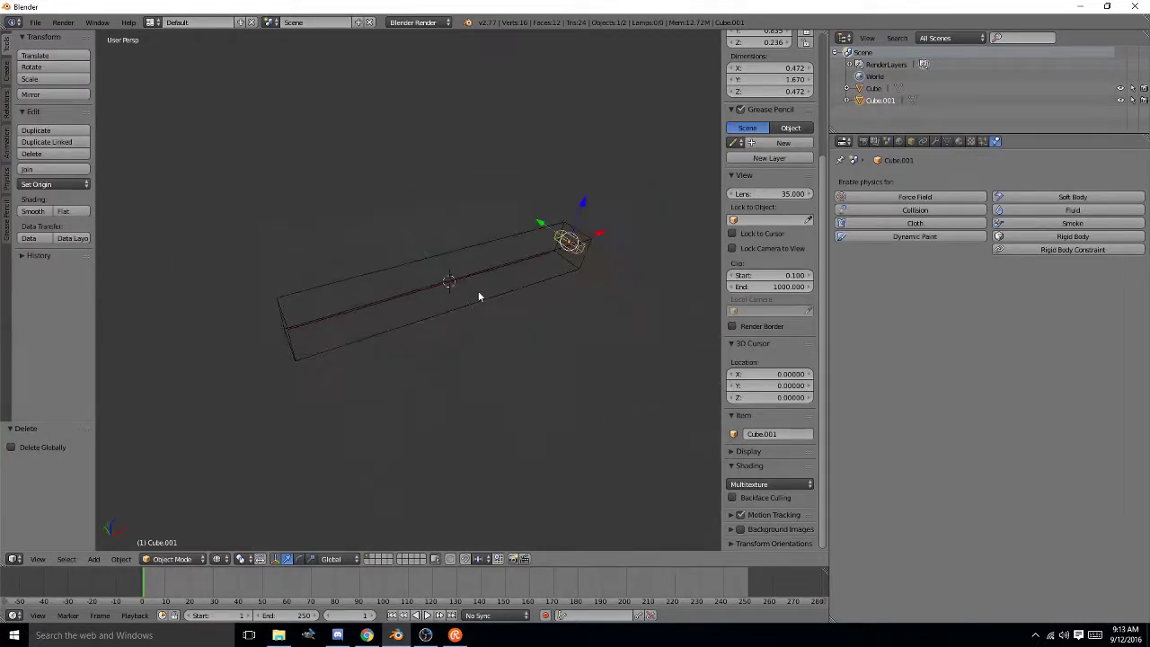
pyautogui.scroll(2, 466, 313)
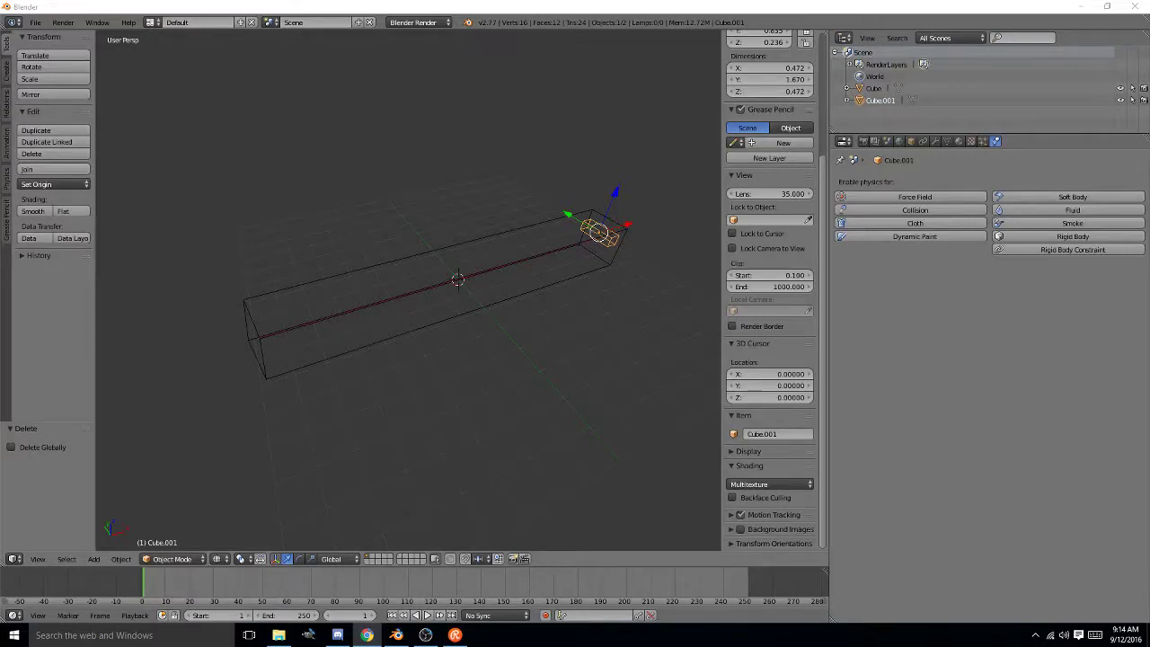
# - Duplicate the small block along negative X, then shift the copy about 1.55 units further so it sits inside the box's opposite end
pyautogui.moveTo(451, 261); pyautogui.dragTo(324, 200, button='middle')
pyautogui.moveTo(254, 239); pyautogui.dragTo(416, 290, button='middle')
pyautogui.scroll(1, 417, 288)
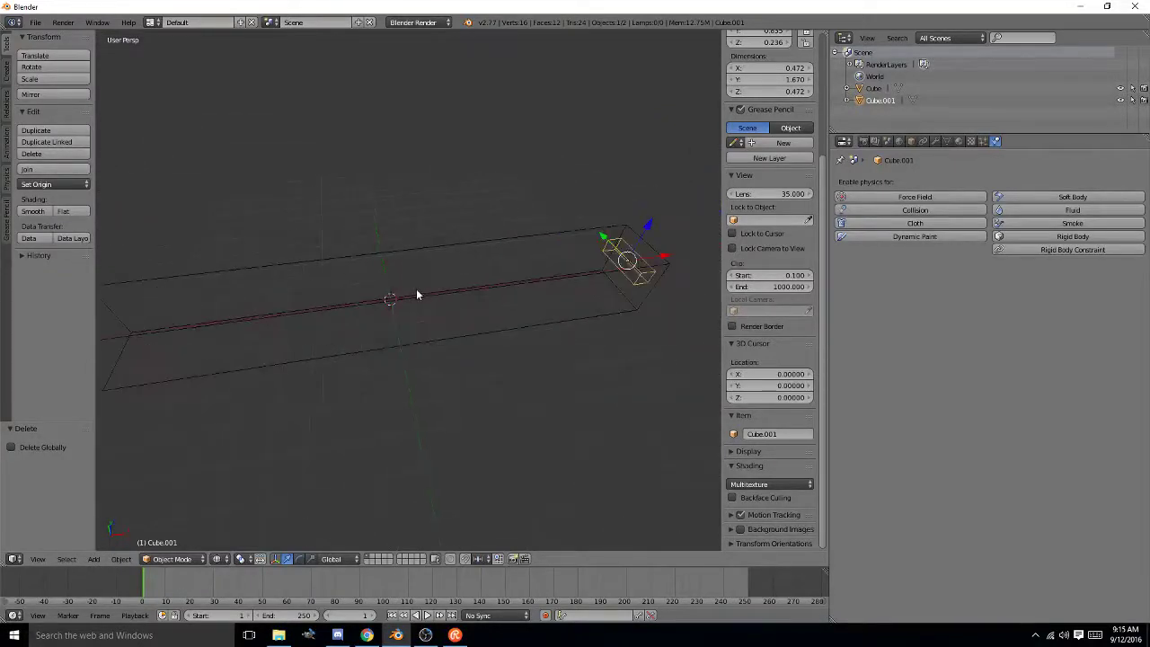
pyautogui.keyDown('shift'); pyautogui.moveTo(292, 308); pyautogui.dragTo(341, 316, button='middle'); pyautogui.keyUp('shift')
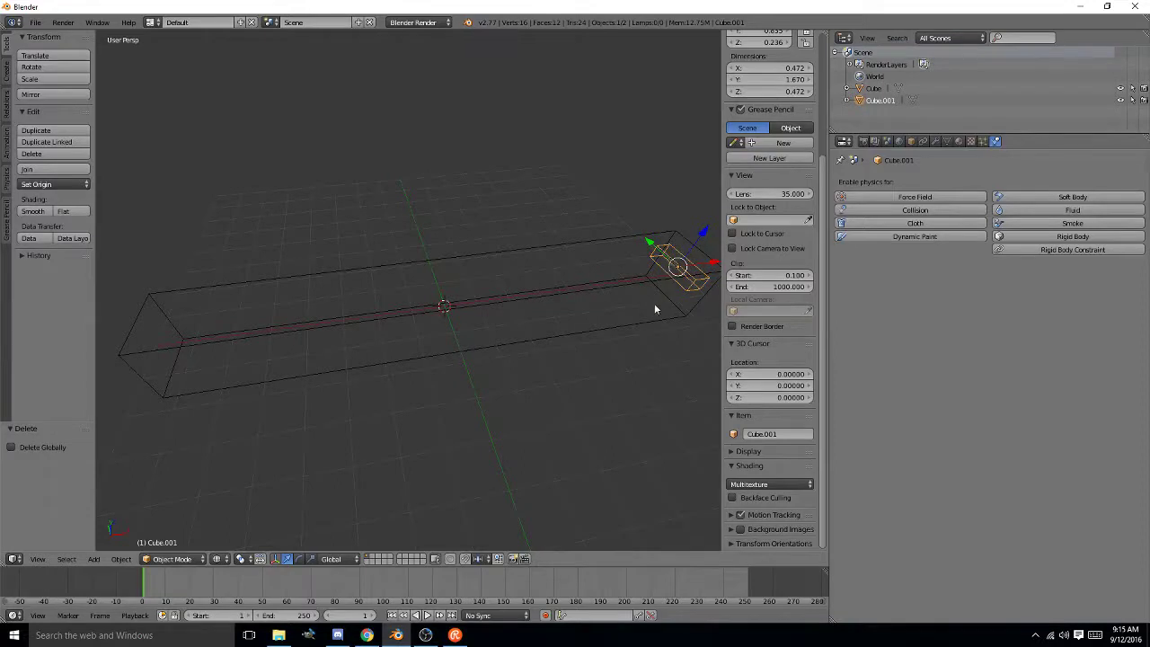
pyautogui.keyDown('shift'); pyautogui.moveTo(654, 306); pyautogui.dragTo(579, 322, button='middle'); pyautogui.keyUp('shift')
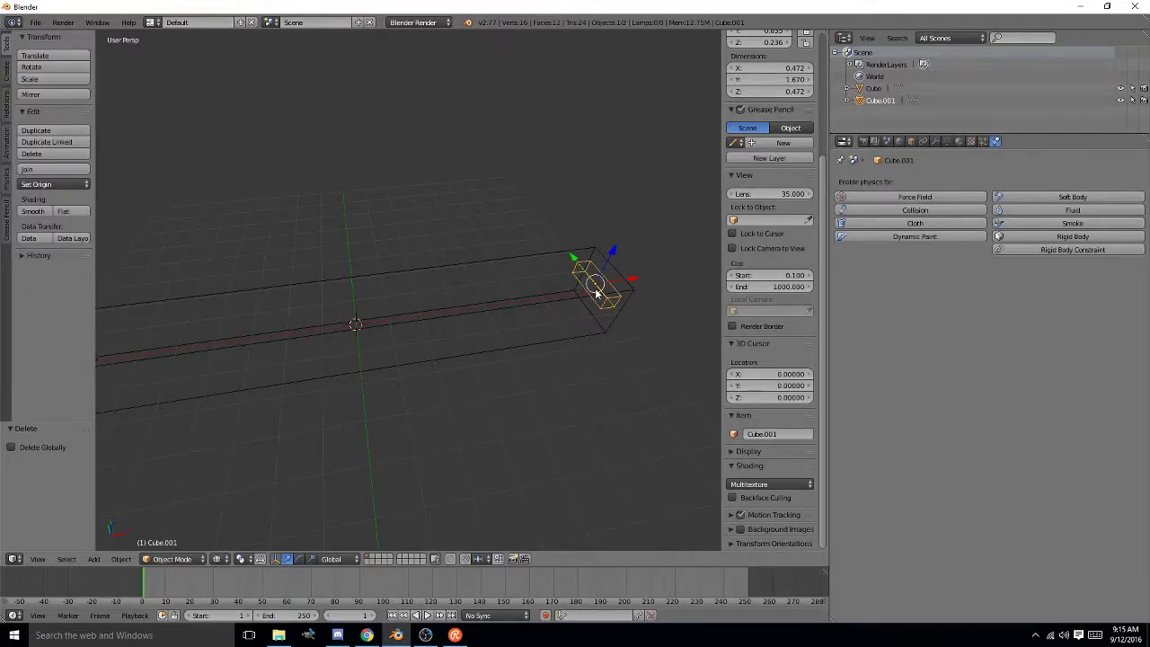
pyautogui.hotkey('shift', 'd')
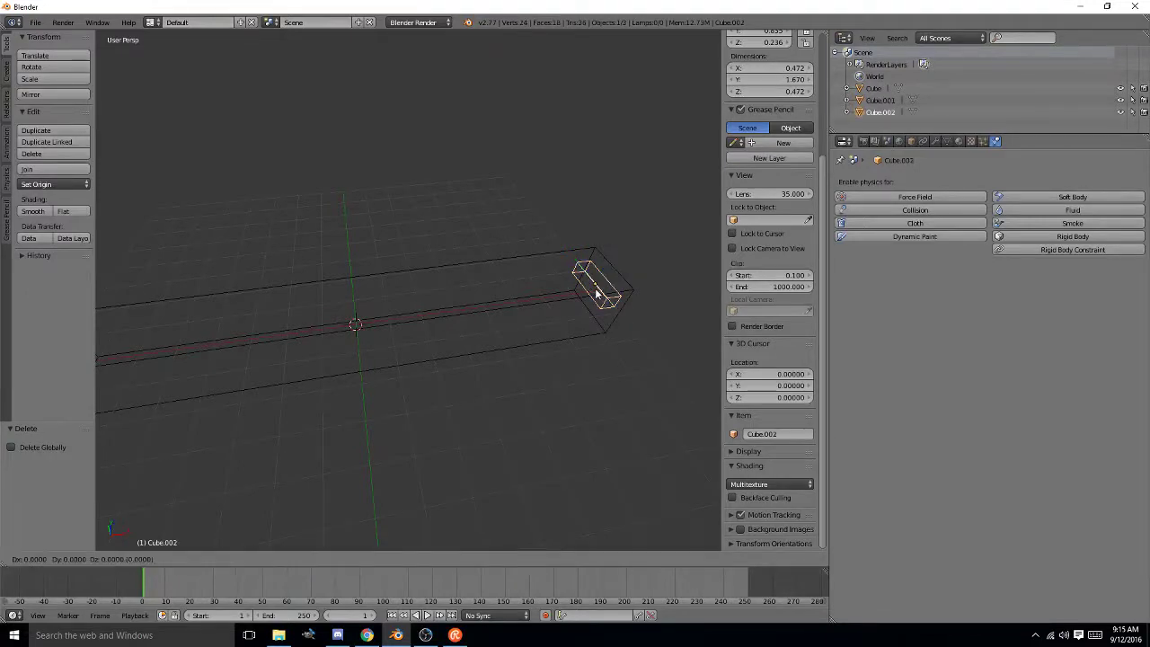
pyautogui.press('x')
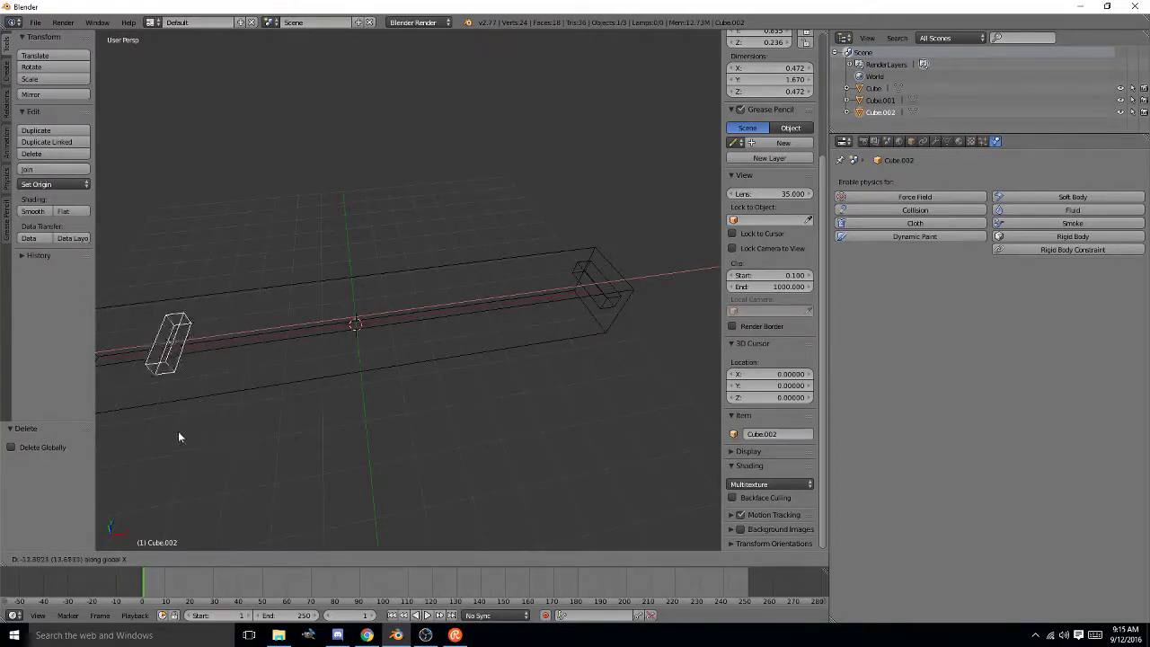
pyautogui.click(137, 445)
pyautogui.keyDown('shift'); pyautogui.moveTo(182, 428); pyautogui.dragTo(389, 400, button='middle'); pyautogui.keyUp('shift')
pyautogui.moveTo(403, 327); pyautogui.dragTo(339, 326)
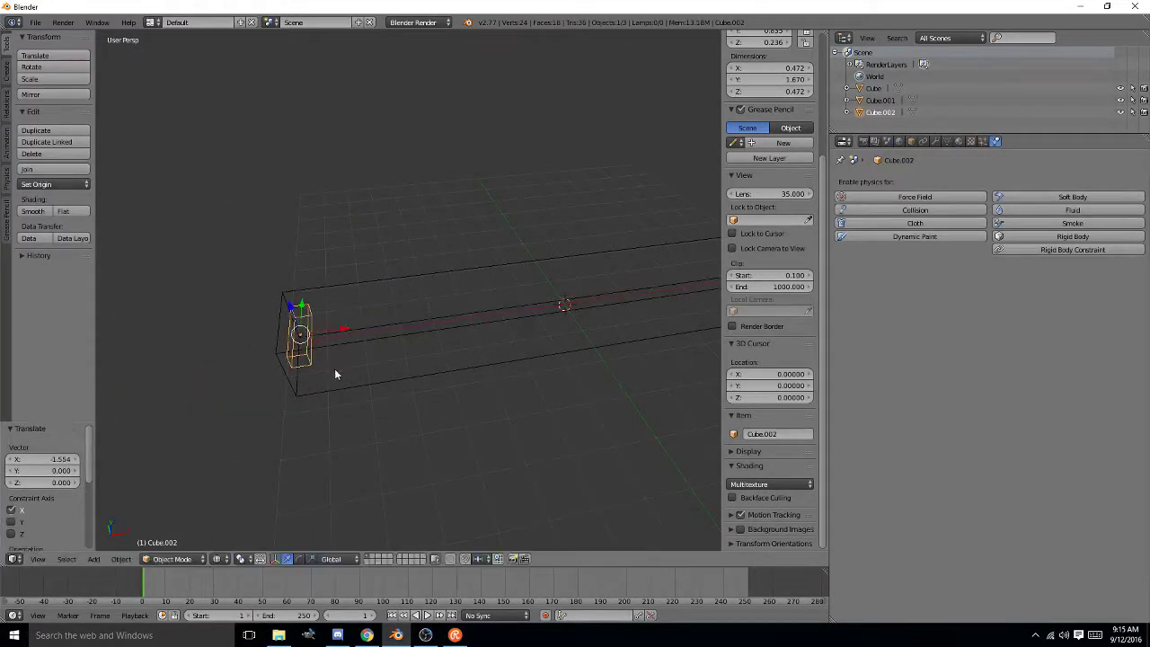
pyautogui.moveTo(334, 372); pyautogui.dragTo(379, 329, button='middle')
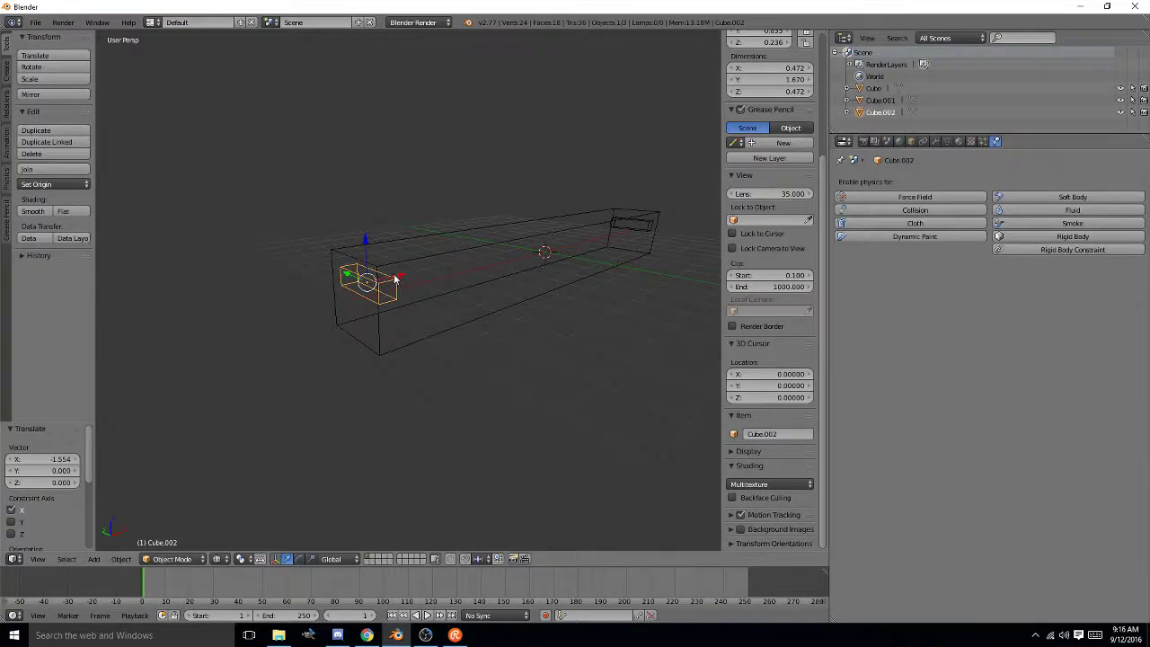
pyautogui.moveTo(390, 275); pyautogui.dragTo(442, 320, button='middle')
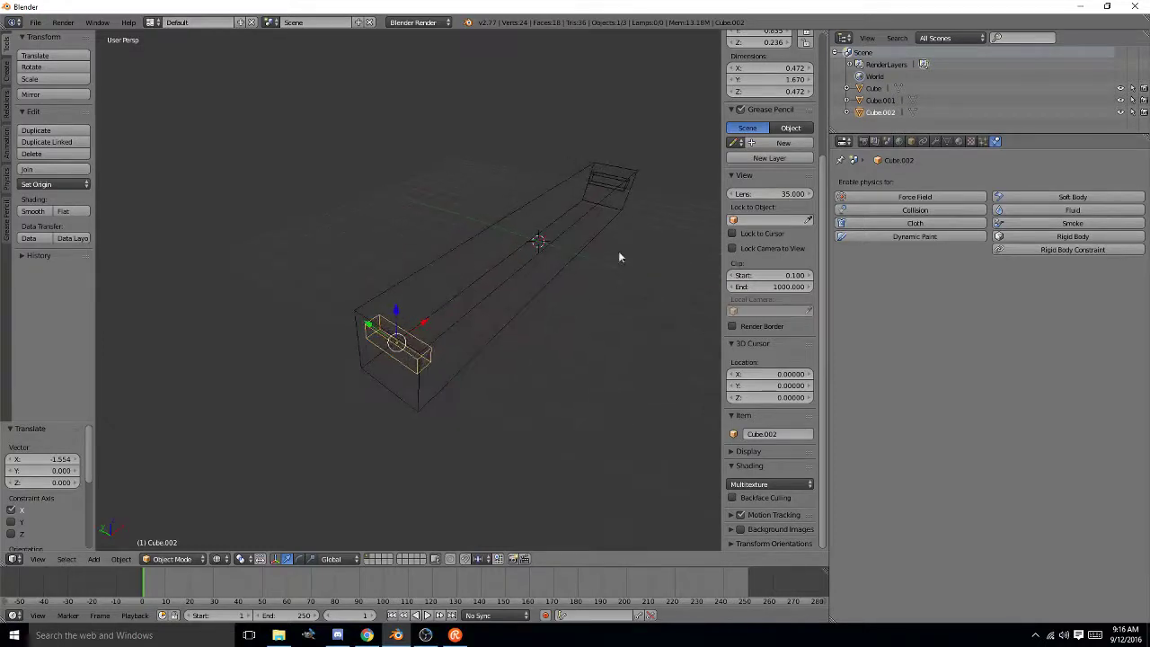
pyautogui.moveTo(446, 371); pyautogui.dragTo(411, 365, button='middle')
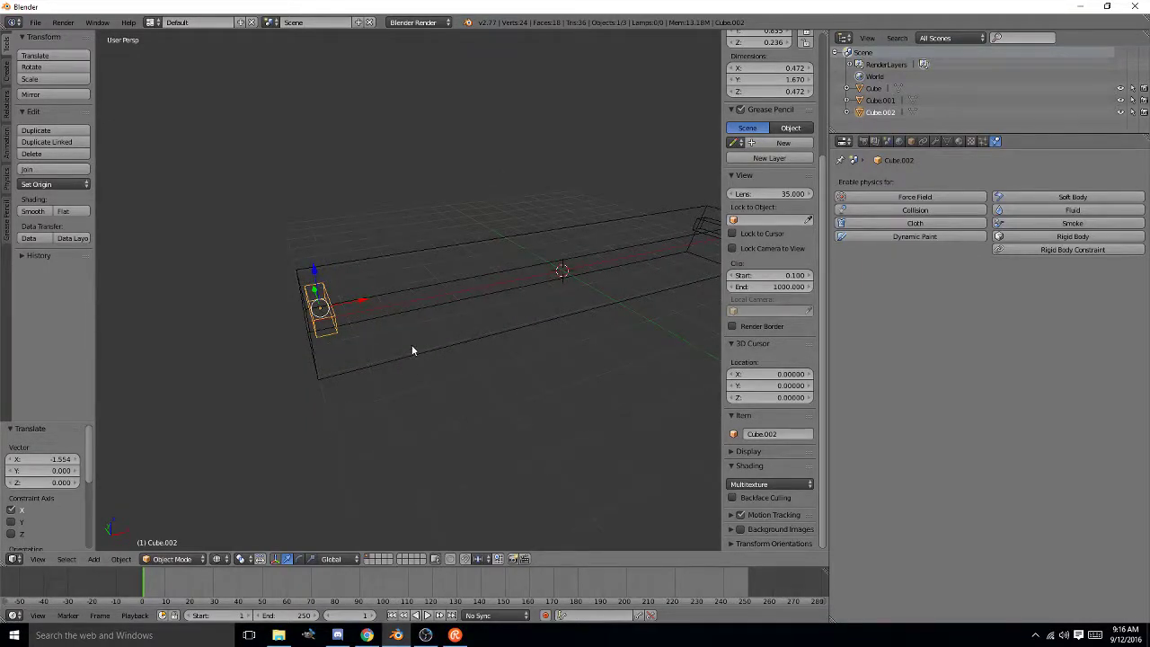
pyautogui.moveTo(412, 351)
pyautogui.mouseDown(button='middle')
pyautogui.moveTo(437, 347)
pyautogui.moveTo(411, 353)
pyautogui.mouseUp(button='middle')
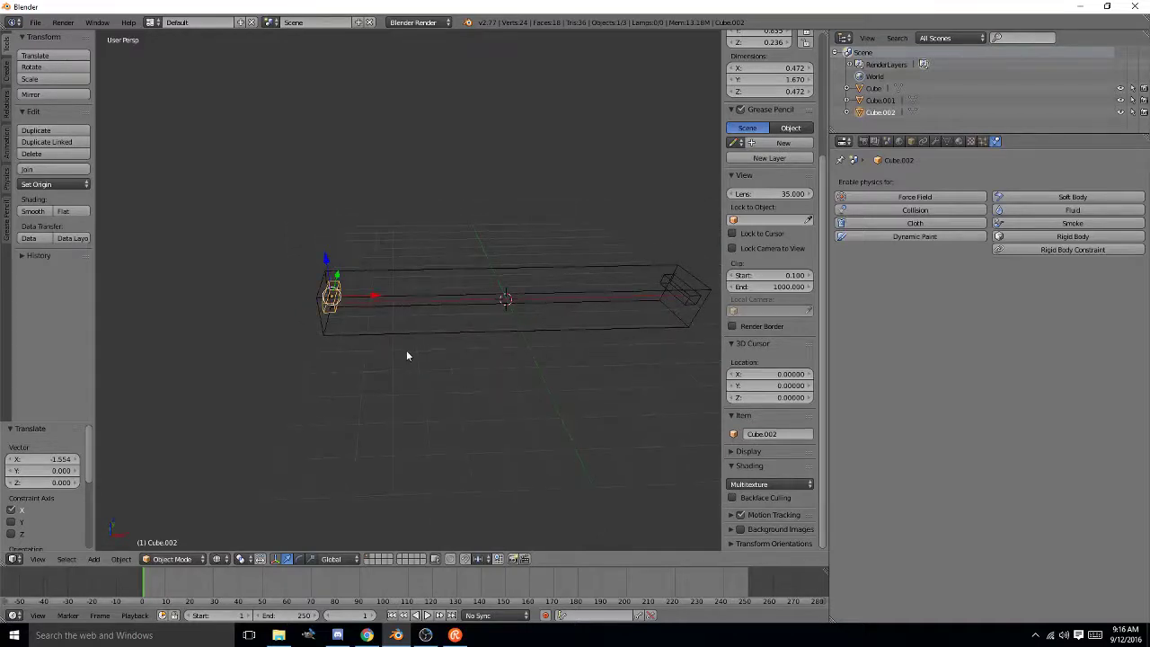
pyautogui.moveTo(322, 355); pyautogui.dragTo(488, 327, button='middle')
pyautogui.scroll(3, 488, 327)
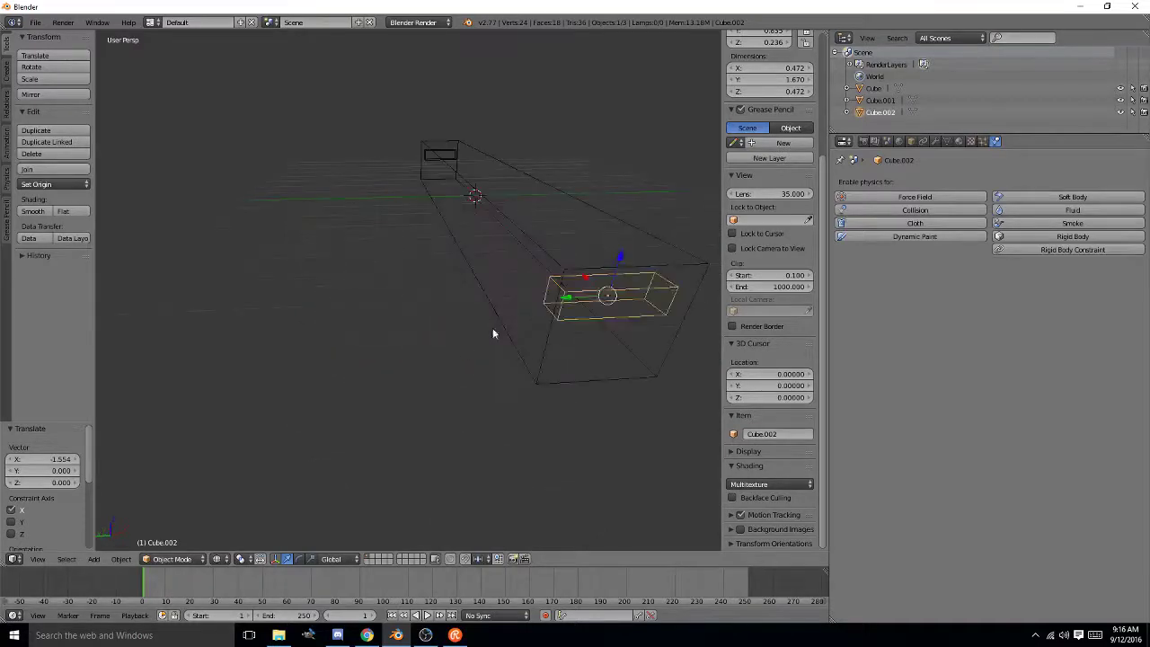
# - Lower the duplicated block about 0.334 units along Z to centre it vertically inside the elongated box's end
pyautogui.press('KP_1')
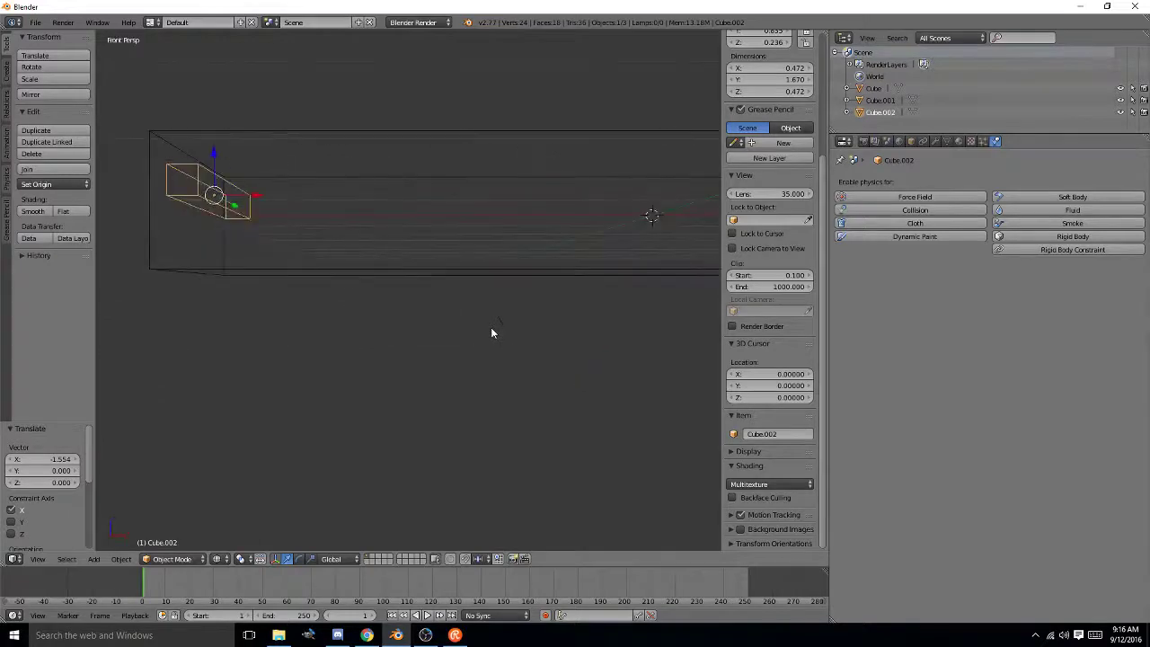
pyautogui.press('KP_5')
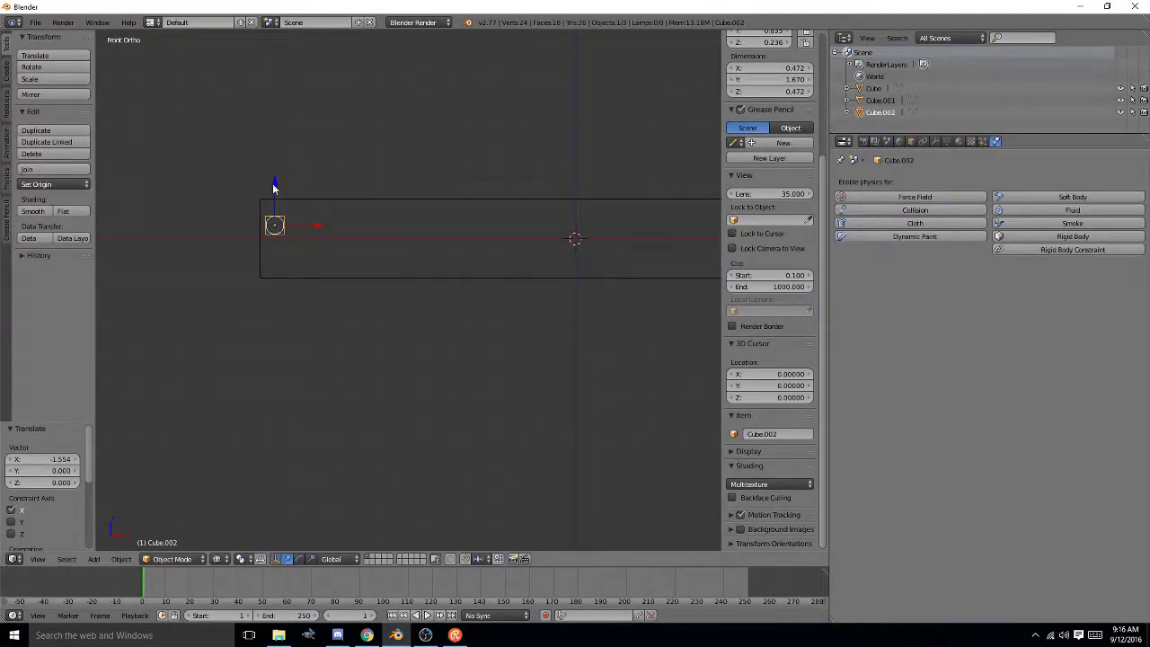
pyautogui.press('g')
pyautogui.press('z')
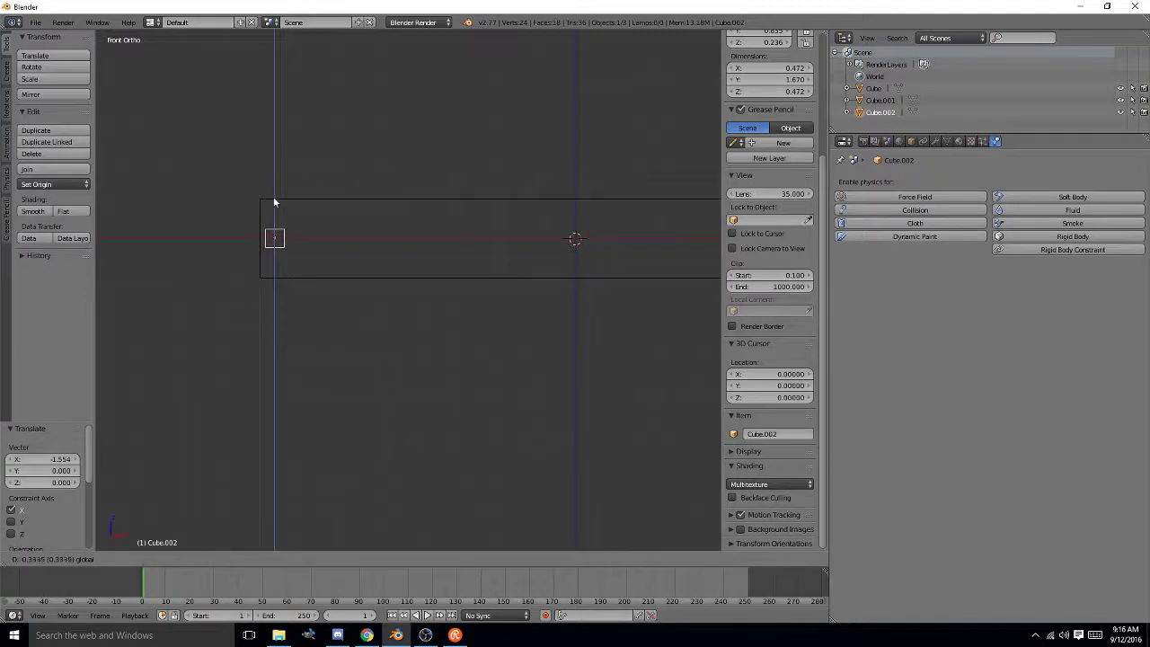
pyautogui.click(273, 198)
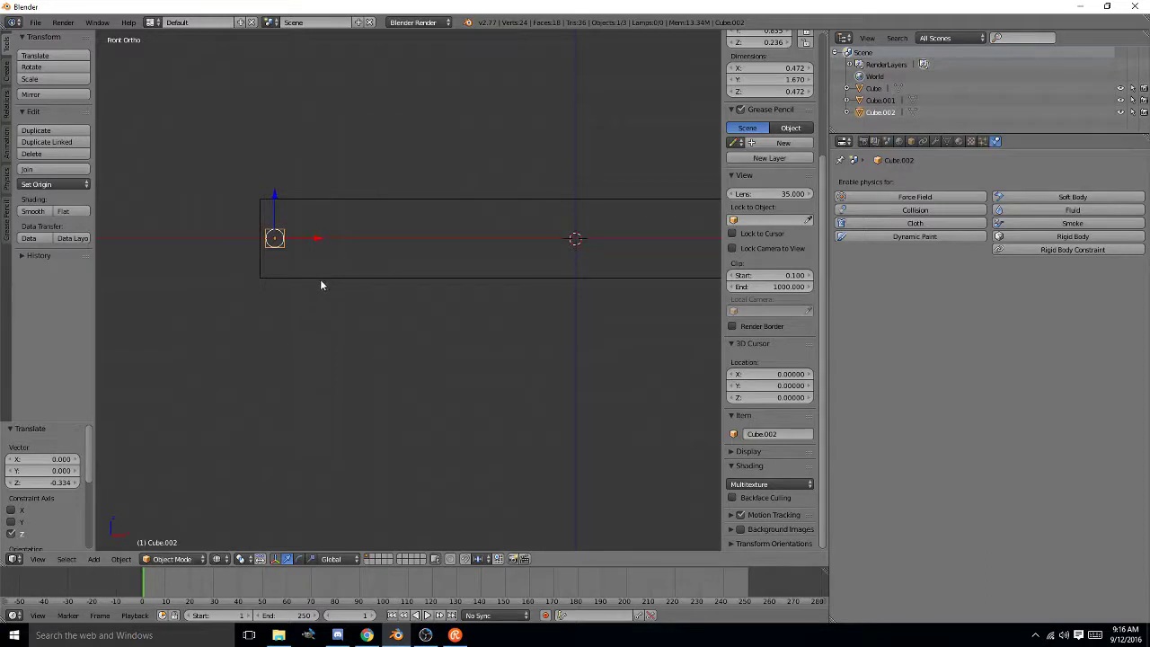
pyautogui.press('s')
pyautogui.press('z')
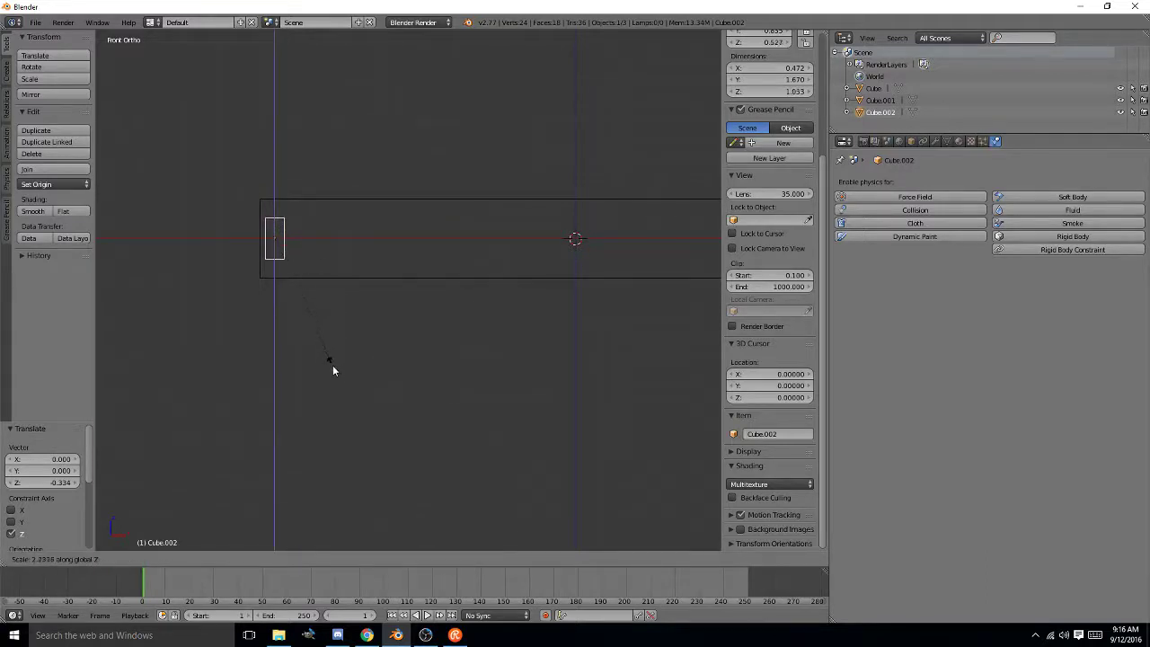
pyautogui.rightClick(331, 350)
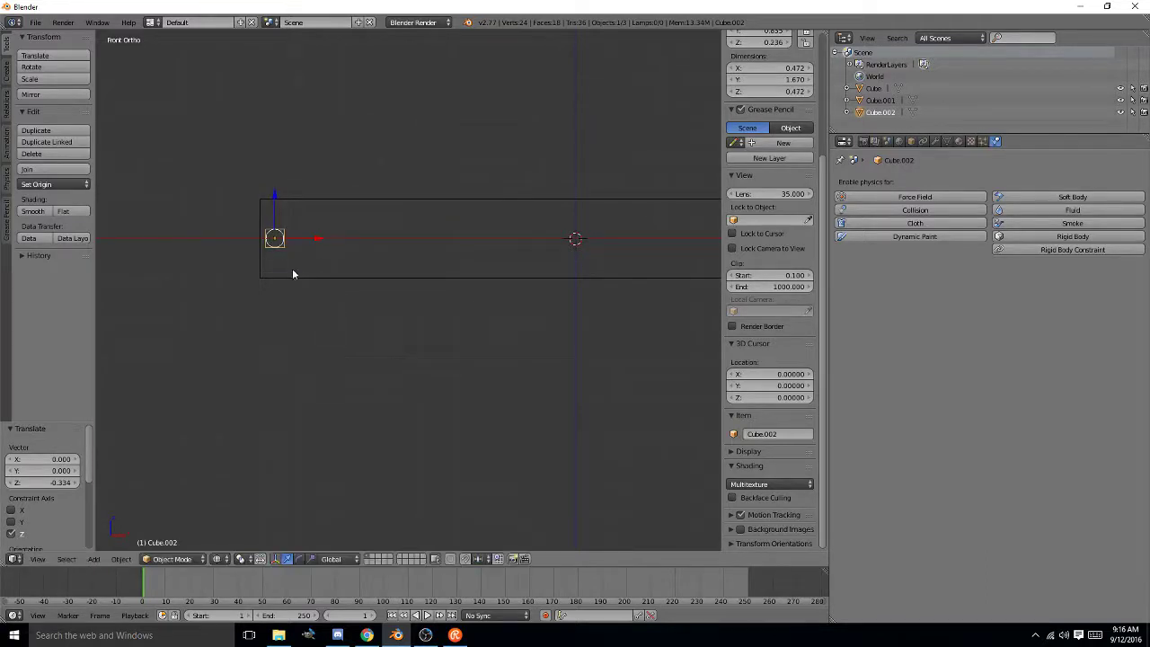
# - Scale the duplicated block along Z by about 3.867 so it nearly fills the elongated box's height
pyautogui.press('s')
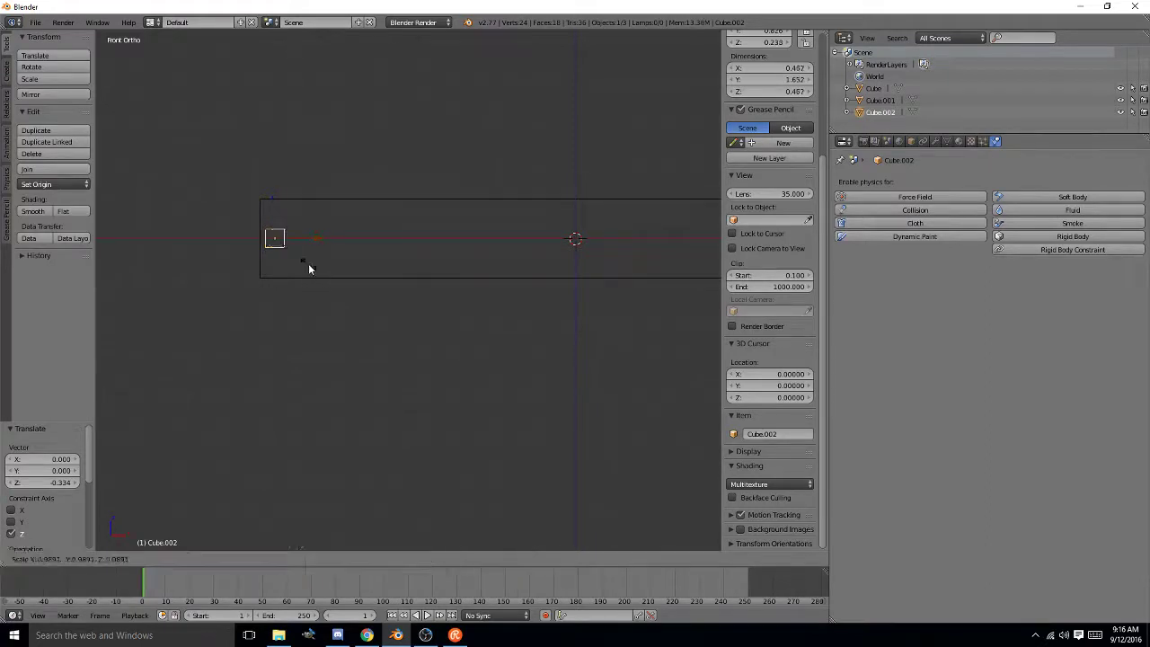
pyautogui.press('z')
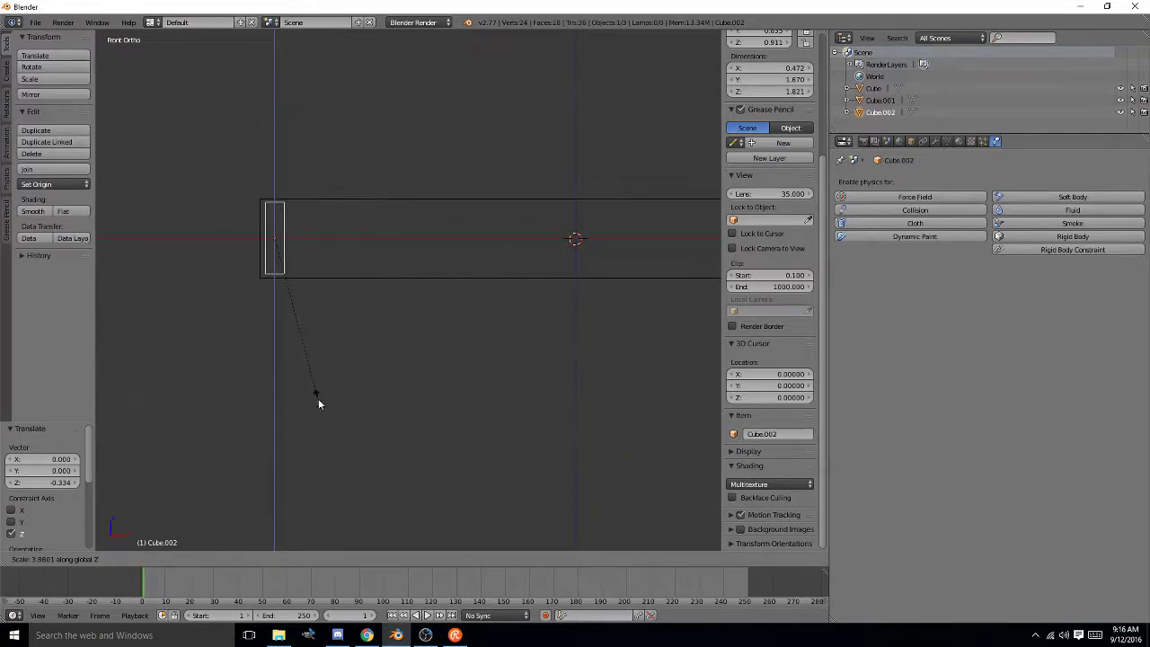
pyautogui.click(319, 401)
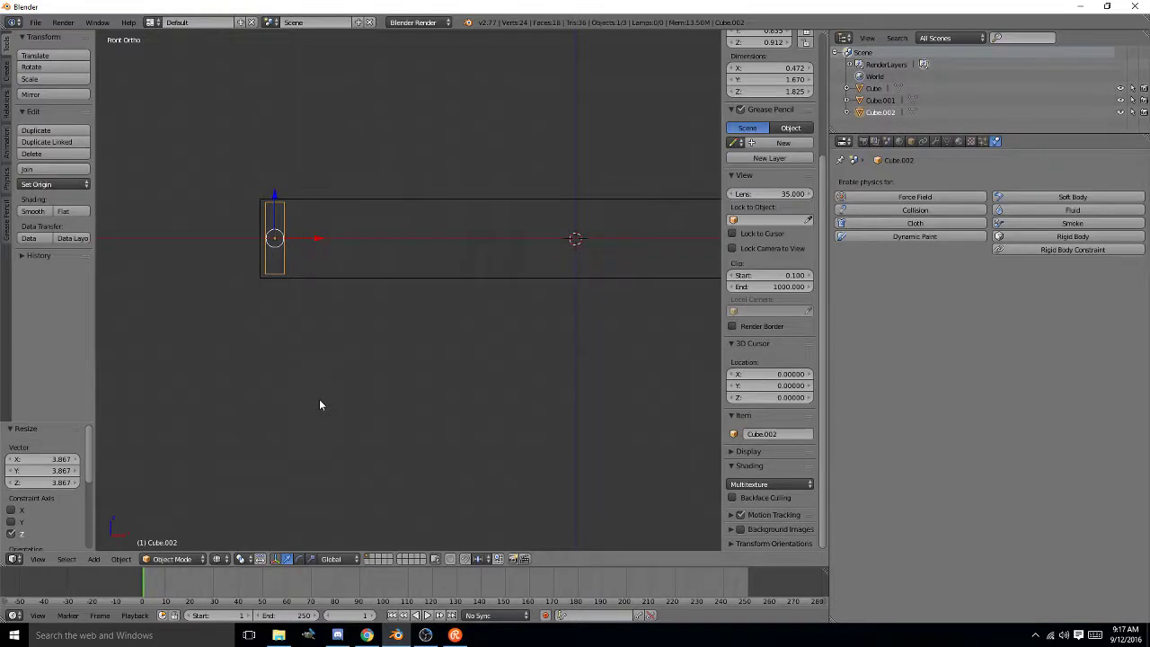
# - Examine the tall block's fit inside the end of the elongated box from the front and at several angles
pyautogui.press('KP_3')
pyautogui.press('KP_1')
pyautogui.scroll(-2, 369, 316)
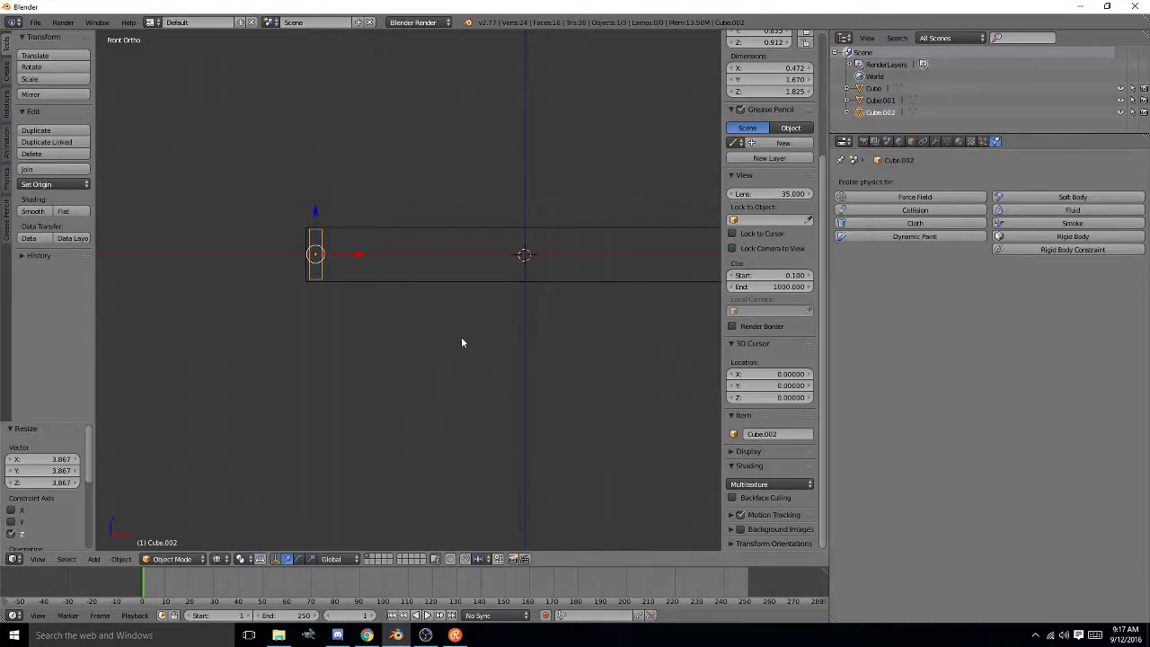
pyautogui.keyDown('shift'); pyautogui.moveTo(461, 338); pyautogui.dragTo(359, 359, button='middle'); pyautogui.keyUp('shift')
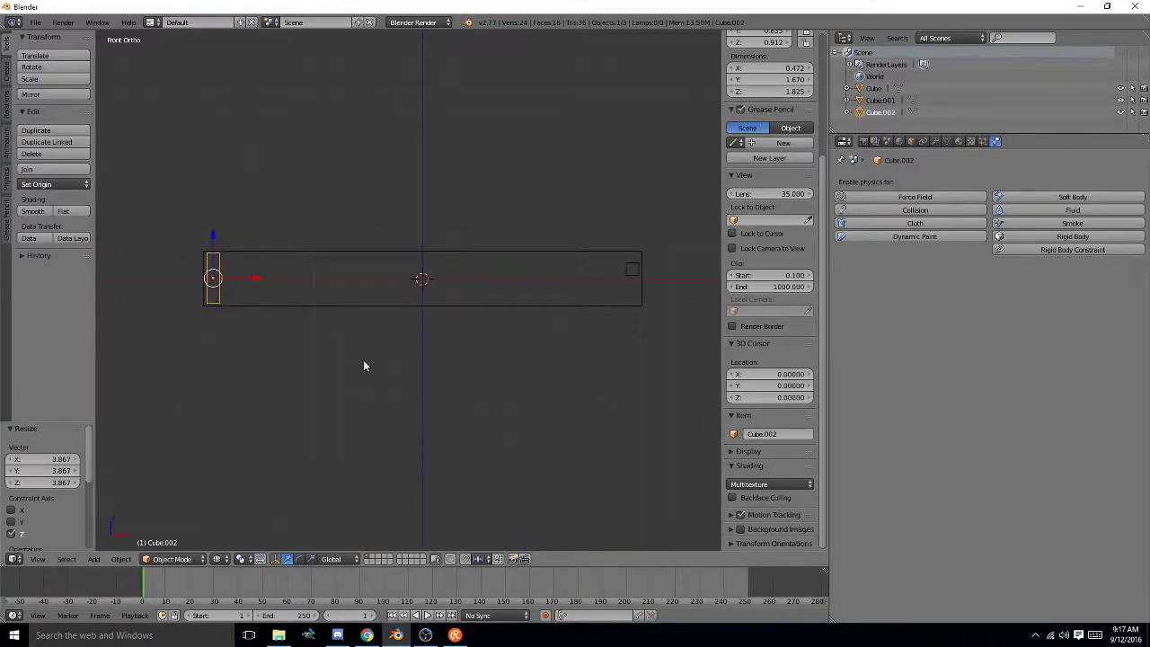
pyautogui.moveTo(363, 366); pyautogui.dragTo(275, 450, button='middle')
pyautogui.scroll(-2, 279, 430)
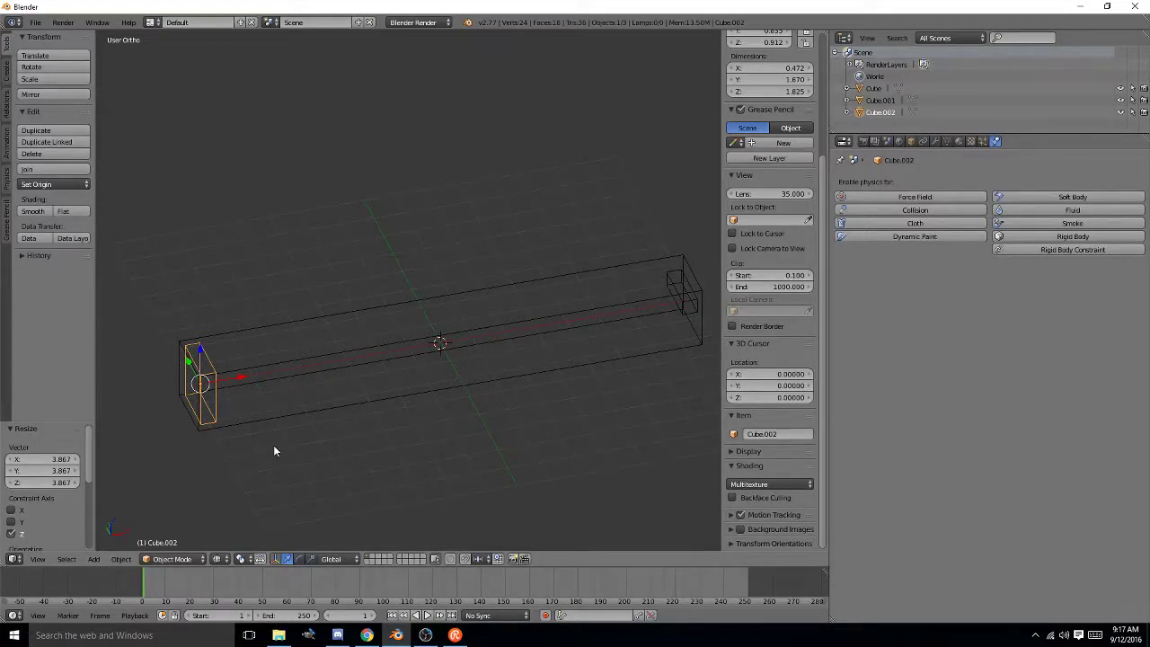
pyautogui.moveTo(282, 442); pyautogui.dragTo(282, 420, button='middle')
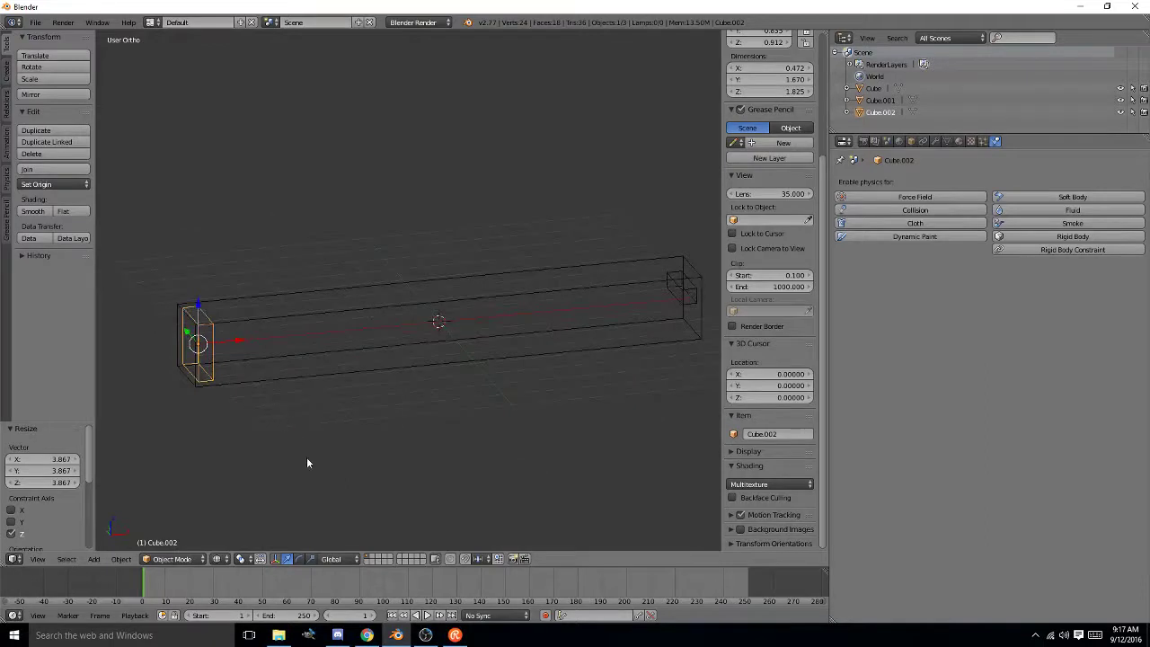
pyautogui.moveTo(309, 461); pyautogui.dragTo(300, 471, button='middle')
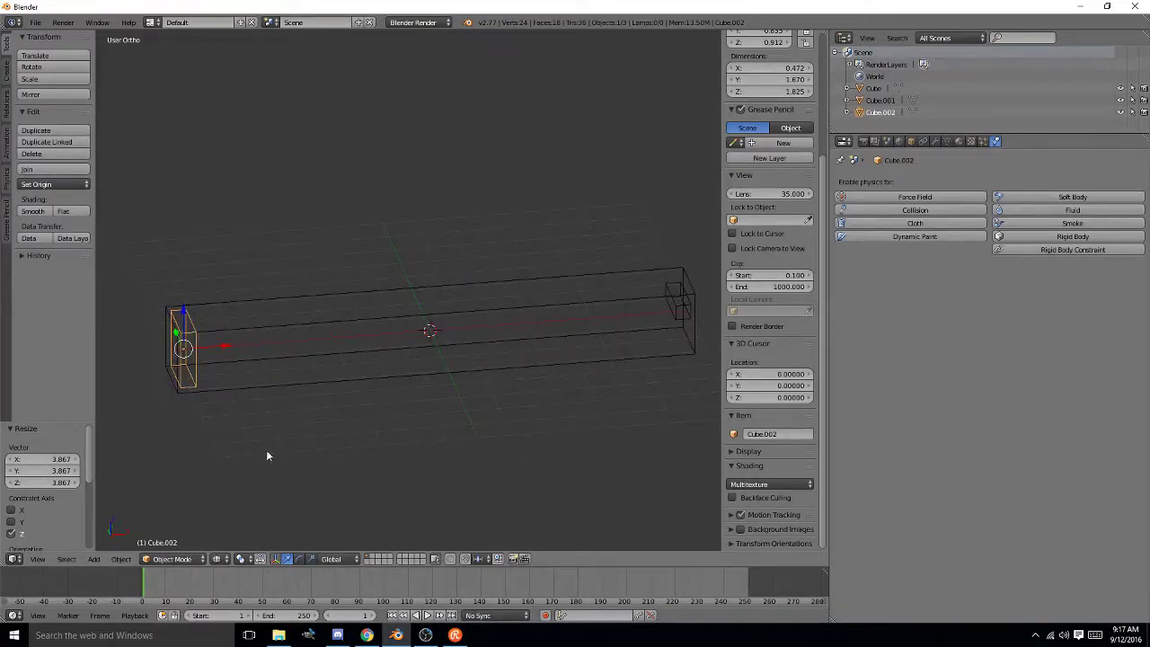
pyautogui.moveTo(268, 411); pyautogui.dragTo(415, 341, button='middle')
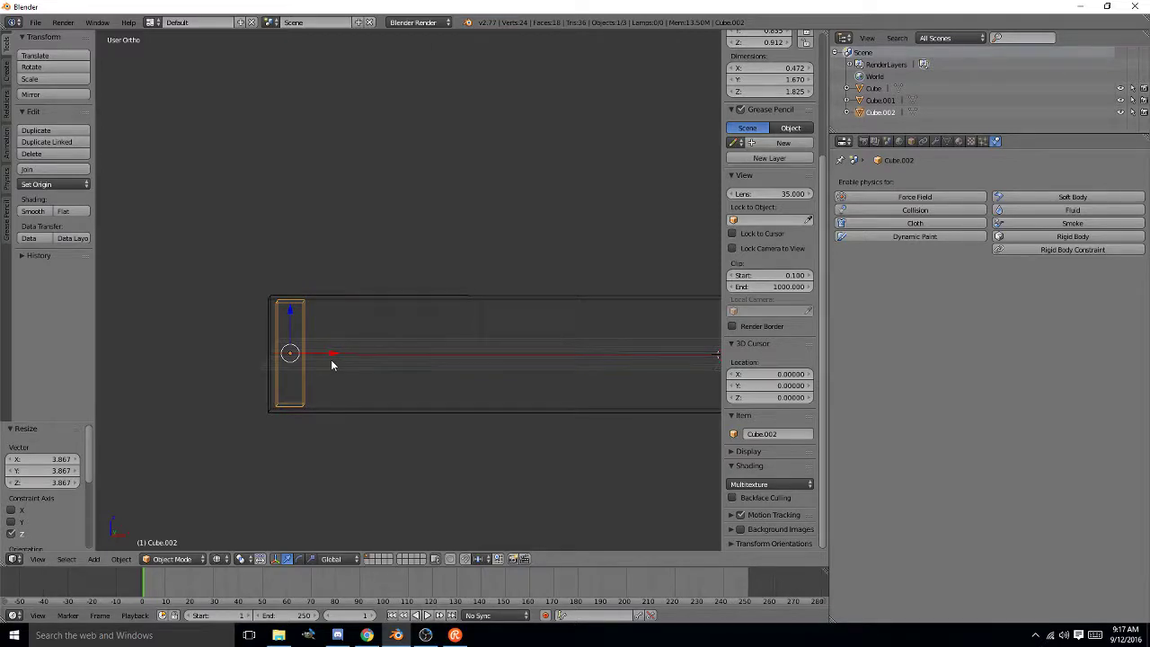
# - Move the tall block about 0.49 units along negative X so it sticks out through the elongated box's end
pyautogui.press('KP_1')
pyautogui.keyDown('shift'); pyautogui.moveTo(442, 369); pyautogui.dragTo(336, 365, button='middle'); pyautogui.keyUp('shift')
pyautogui.scroll(-2, 336, 365)
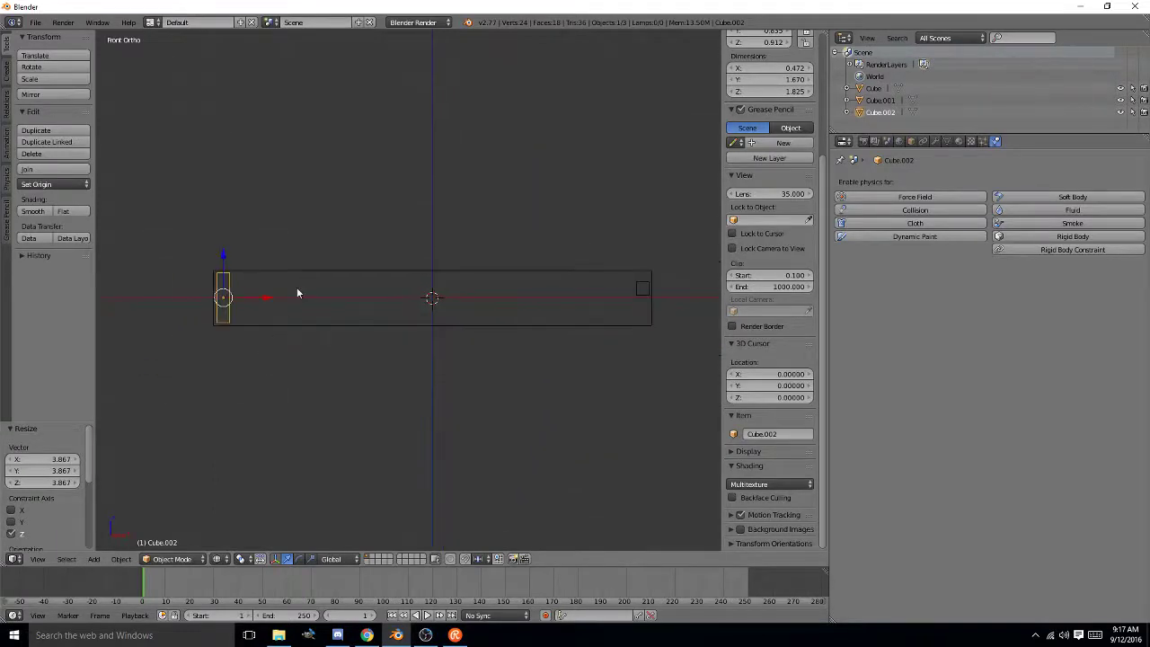
pyautogui.scroll(1, 296, 292)
pyautogui.keyDown('shift'); pyautogui.moveTo(295, 301); pyautogui.dragTo(275, 331, button='middle'); pyautogui.keyUp('shift')
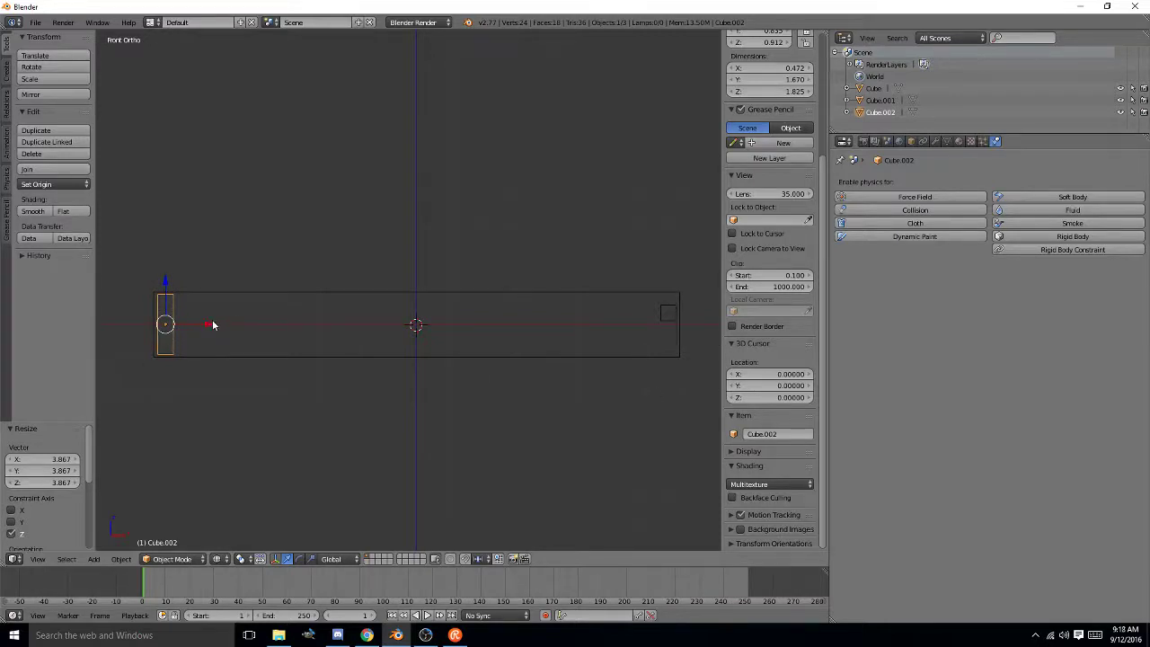
pyautogui.moveTo(212, 324); pyautogui.dragTo(193, 330)
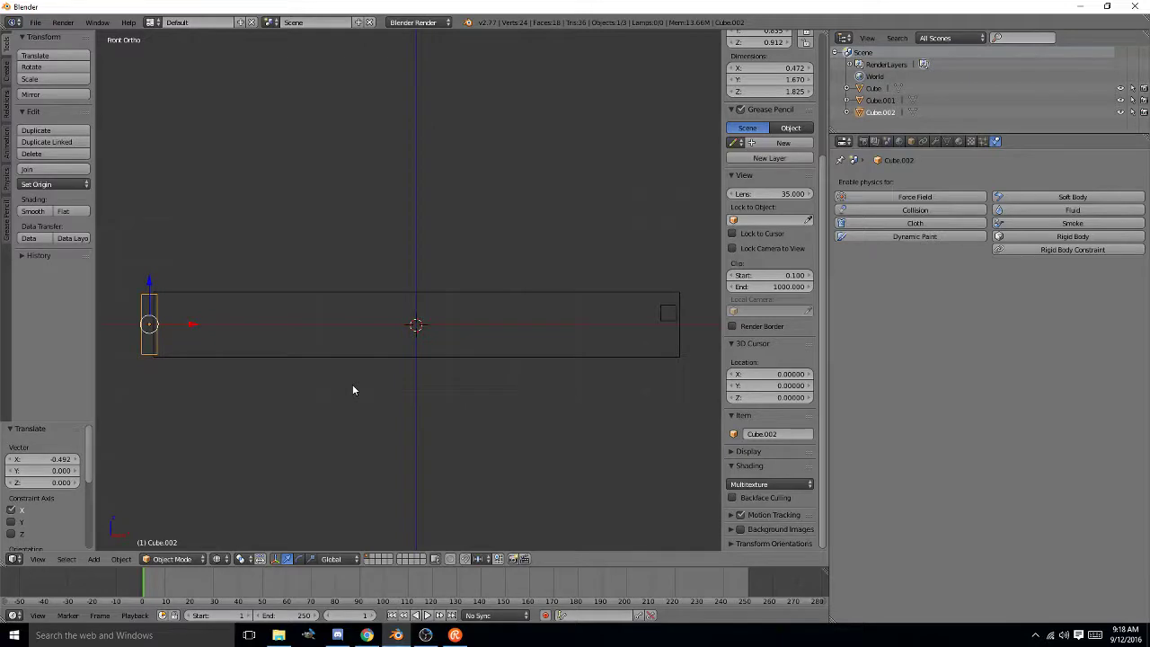
# - Add the small block at the opposite end to the selection and shift both blocks about 0.036 units along Y
pyautogui.keyDown('shift'); pyautogui.rightClick(668, 315); pyautogui.keyUp('shift')
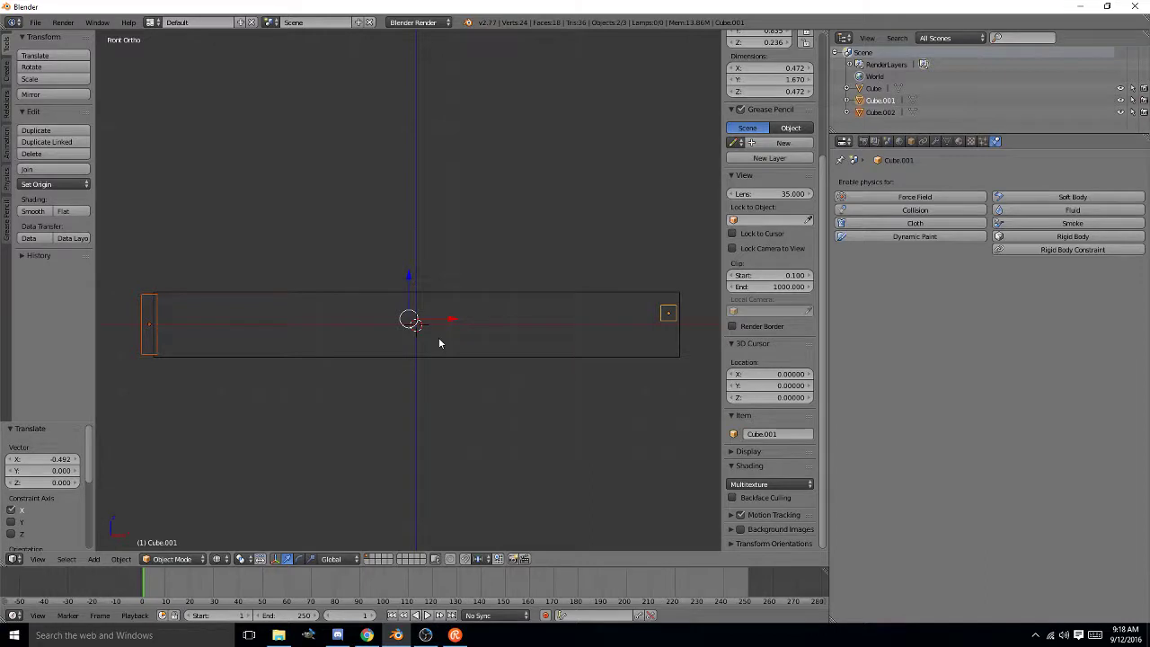
pyautogui.press('KP_7')
pyautogui.press('g')
pyautogui.press('y')
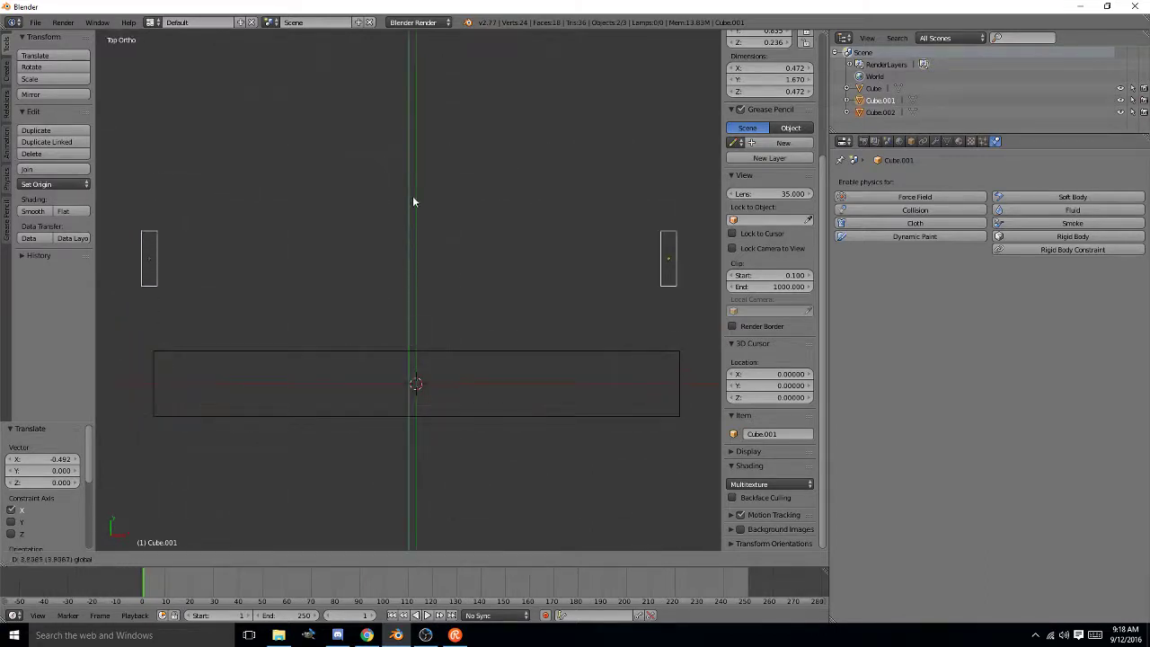
pyautogui.click(395, 334)
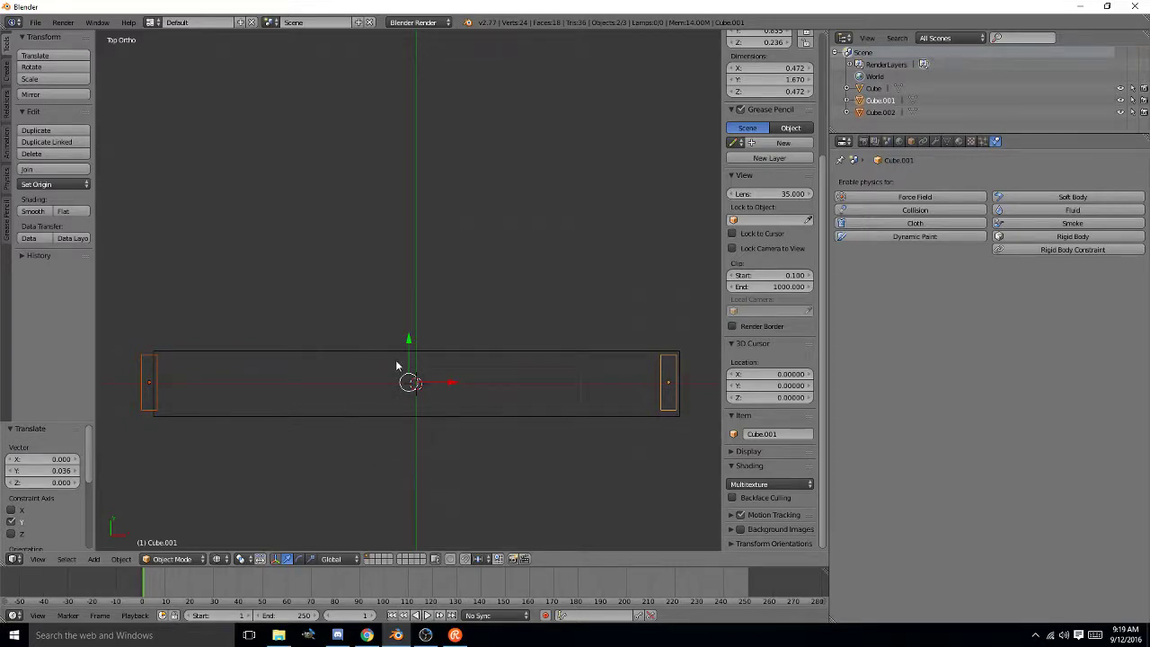
# - Examine the placement of both end blocks relative to the elongated box from several angles
pyautogui.moveTo(393, 366); pyautogui.dragTo(248, 294, button='middle')
pyautogui.moveTo(321, 237); pyautogui.dragTo(441, 216, button='middle')
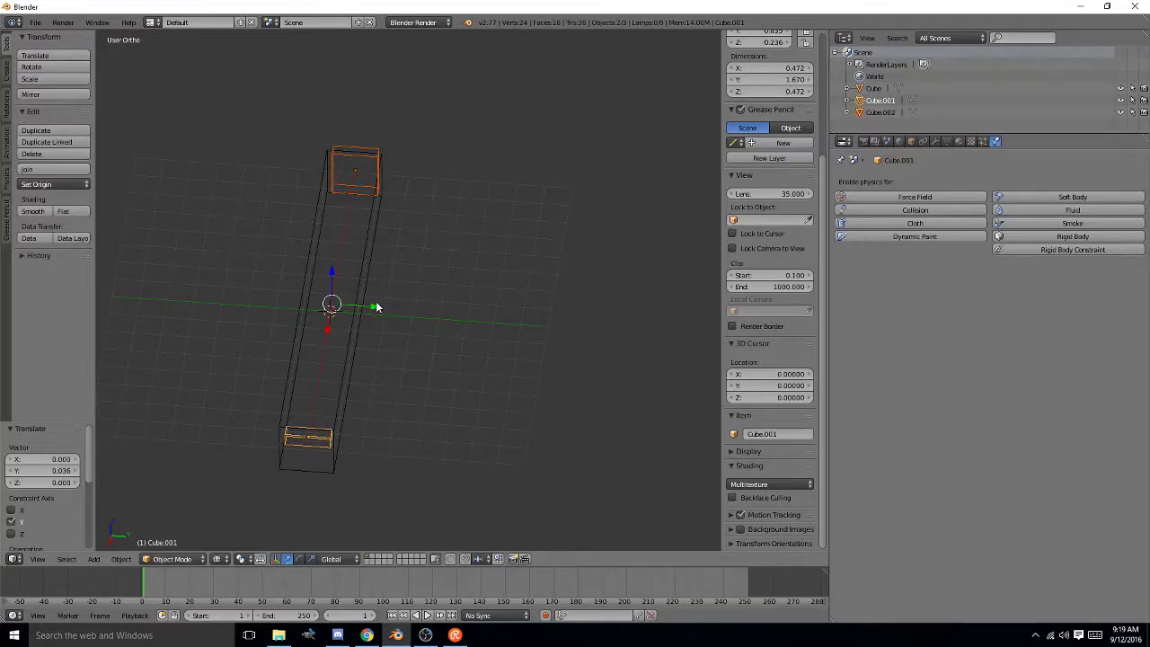
pyautogui.moveTo(315, 405); pyautogui.dragTo(392, 384, button='middle')
pyautogui.moveTo(426, 384)
pyautogui.mouseDown(button='middle')
pyautogui.moveTo(500, 342)
pyautogui.moveTo(439, 384)
pyautogui.mouseUp(button='middle')
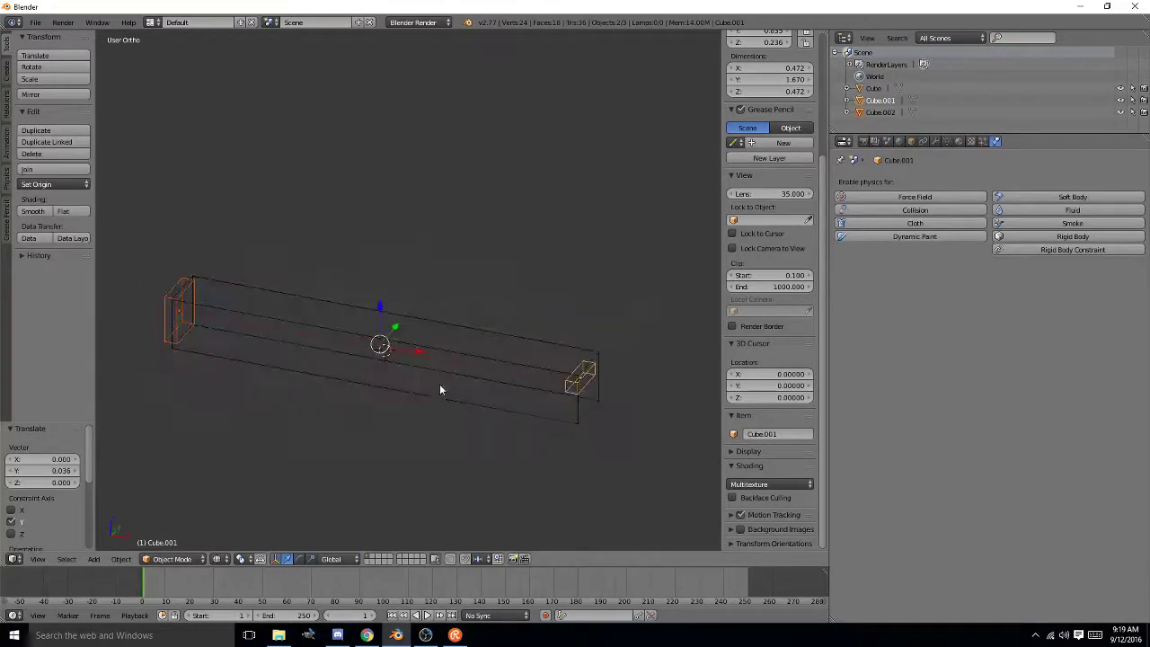
pyautogui.scroll(3, 422, 395)
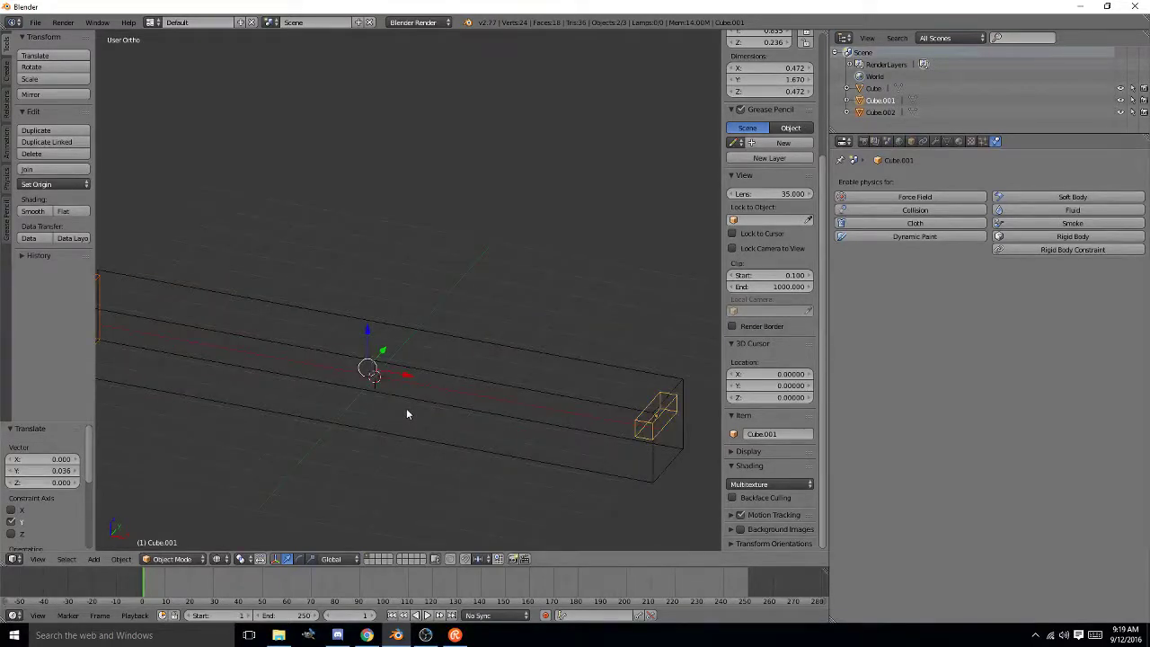
pyautogui.moveTo(406, 412); pyautogui.dragTo(593, 380, button='middle')
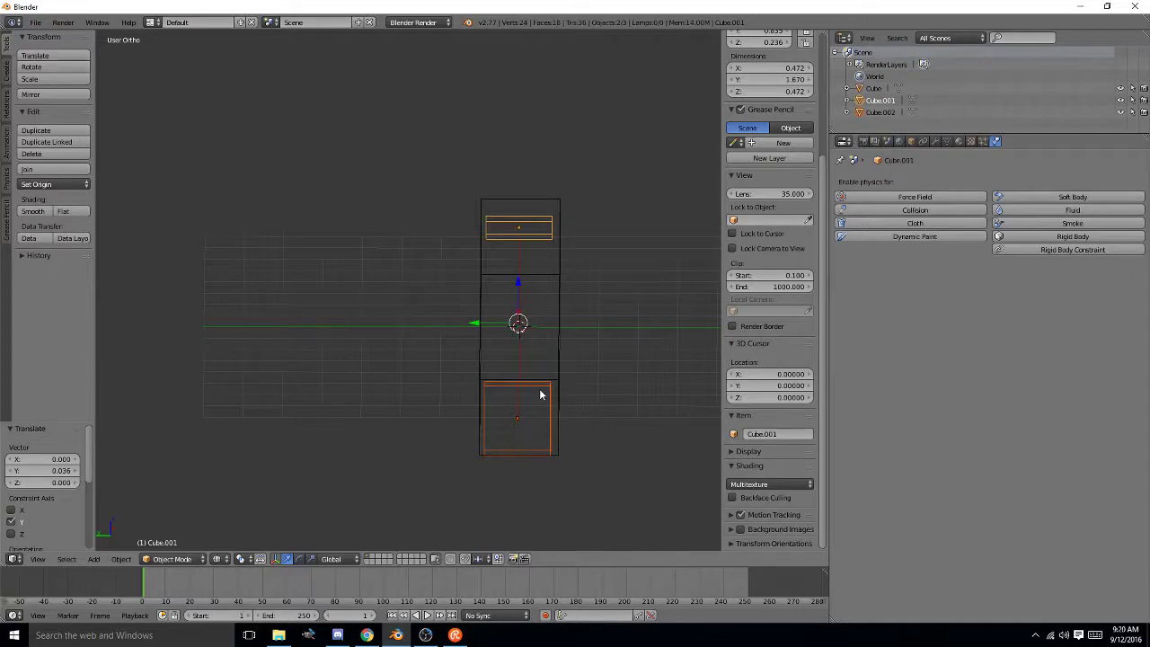
pyautogui.moveTo(480, 354); pyautogui.dragTo(406, 345, button='middle')
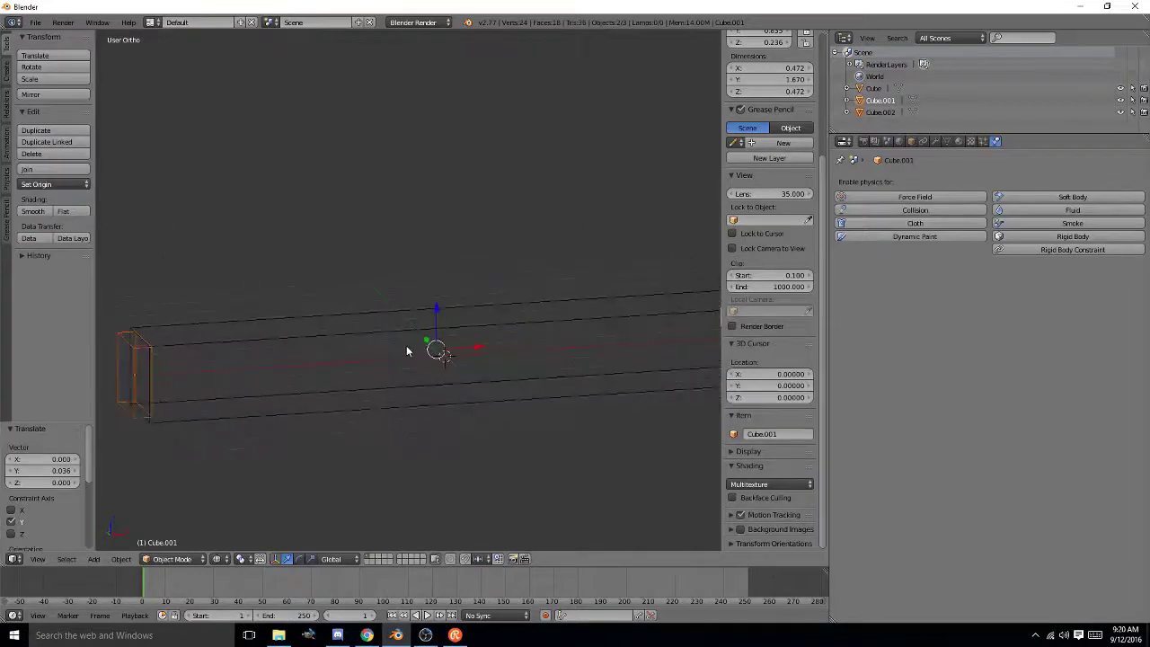
pyautogui.moveTo(289, 364); pyautogui.dragTo(334, 372, button='middle')
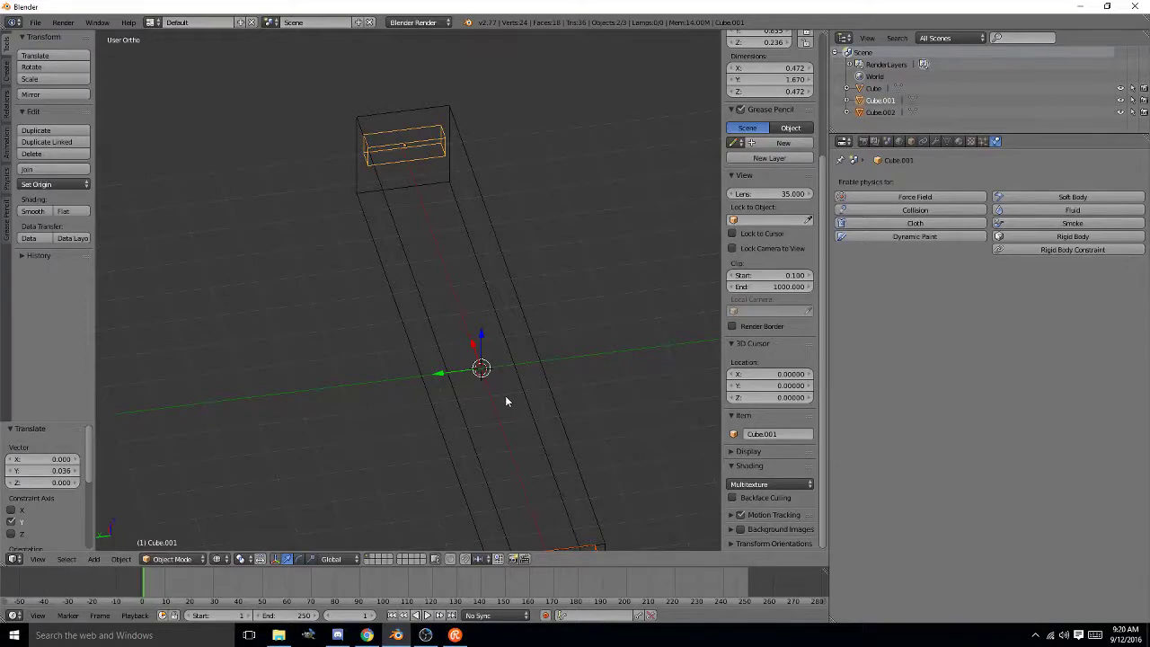
# - Add a plane mesh at the centre of the elongated box and scale it uniformly by 8
pyautogui.hotkey('shift', 'a')
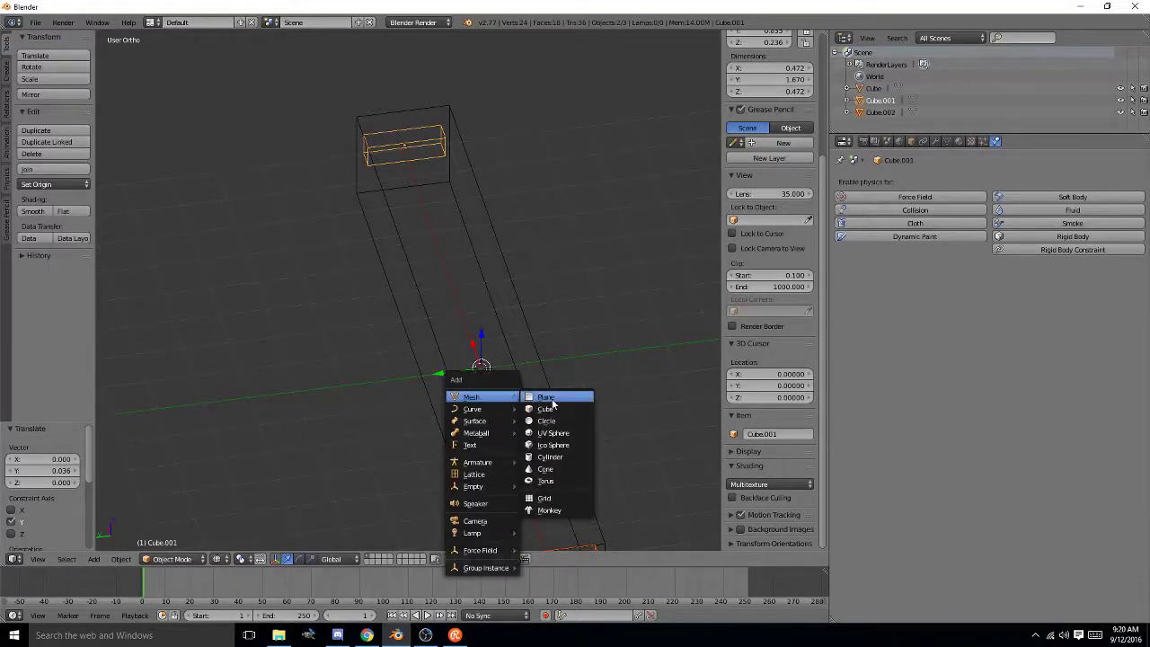
pyautogui.click(545, 397)
pyautogui.moveTo(285, 362); pyautogui.dragTo(441, 399, button='middle')
pyautogui.scroll(-3, 388, 362)
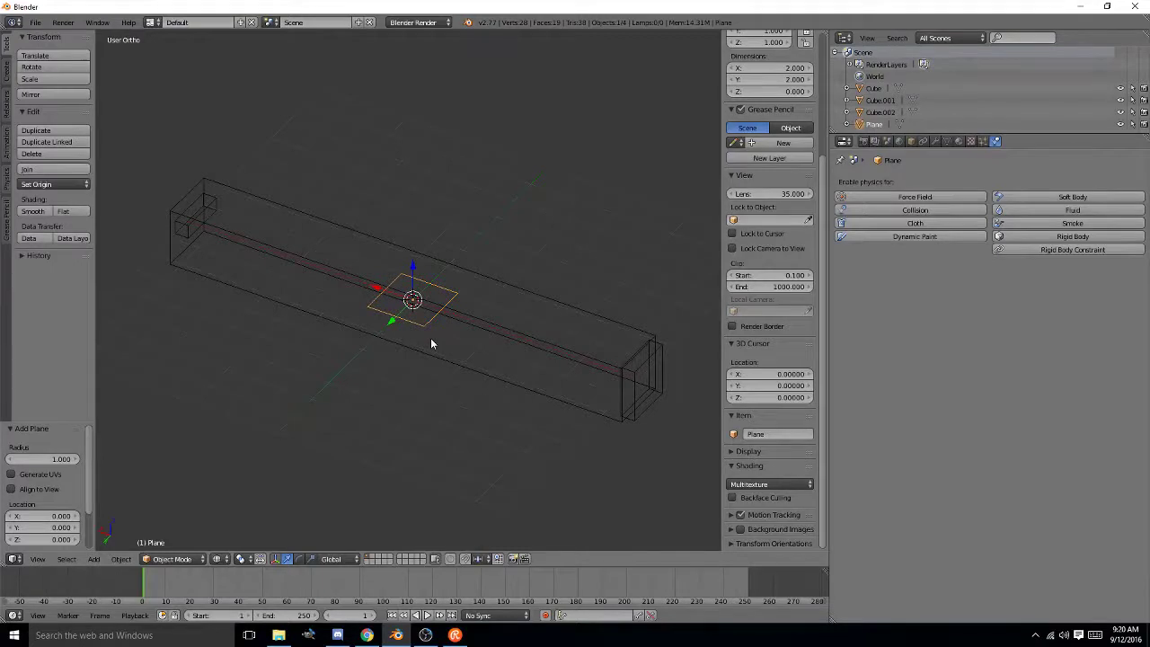
pyautogui.press('s')
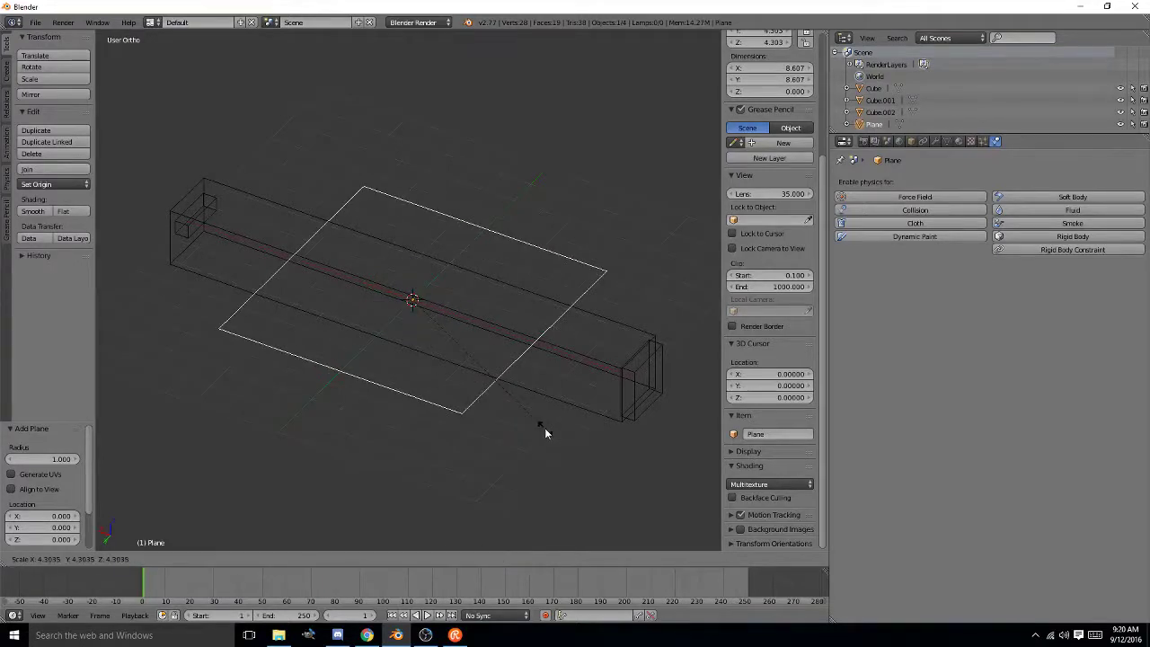
pyautogui.write('8| = 8 Y: |8| = 8 Z: |8| = 8')
pyautogui.press('Return')
# - Try lowering the plane about 0.965 units along Z to the bottom of the elongated box, and undo the move
pyautogui.moveTo(473, 396); pyautogui.dragTo(526, 366, button='middle')
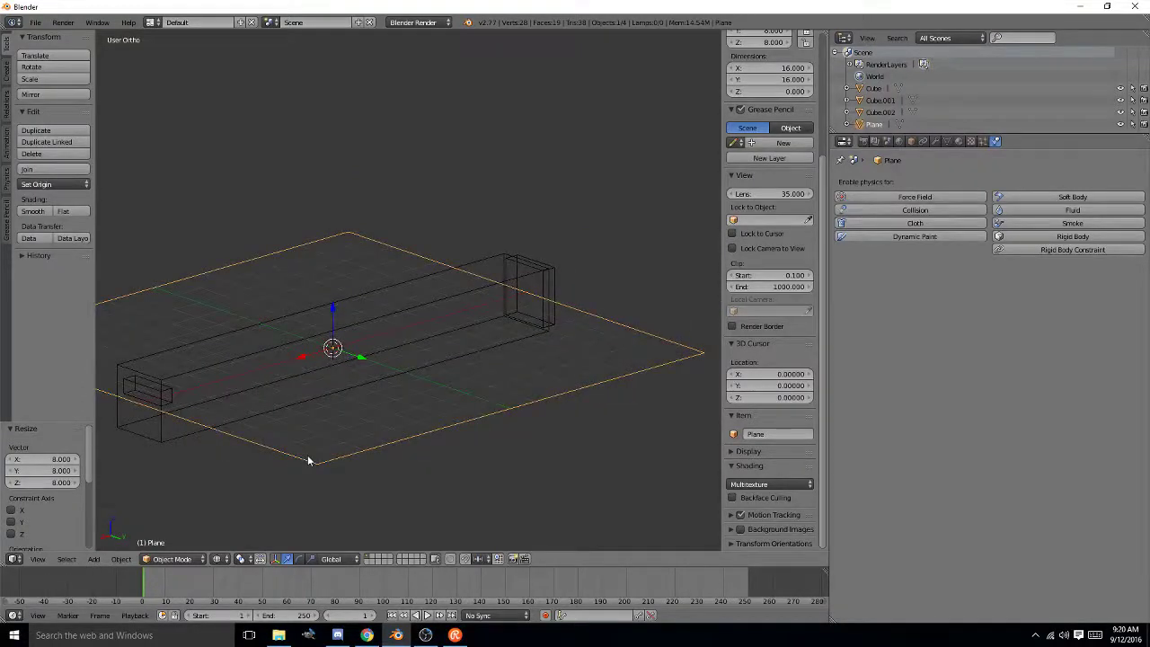
pyautogui.press('KP_3')
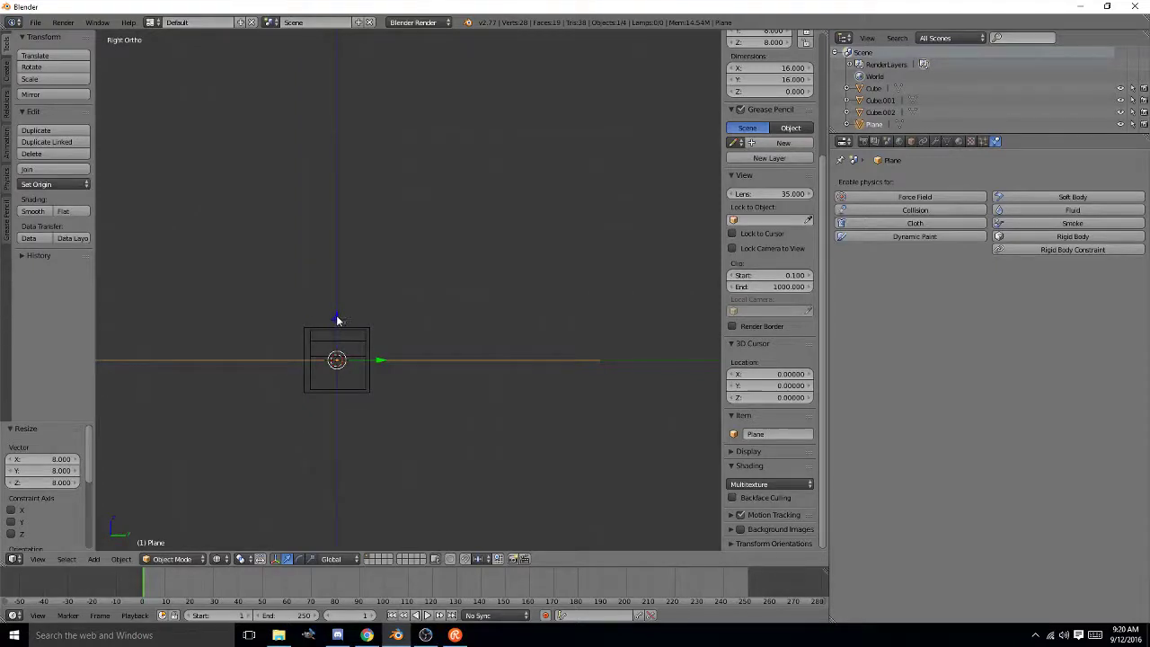
pyautogui.moveTo(473, 299); pyautogui.dragTo(344, 303, button='middle')
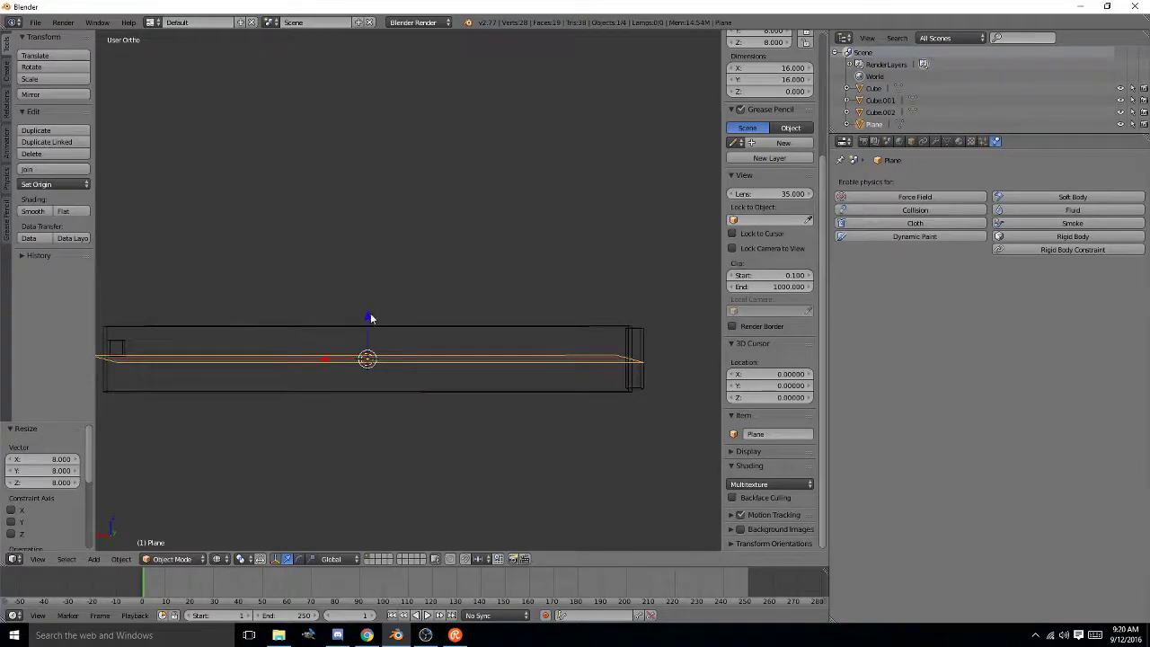
pyautogui.moveTo(372, 318); pyautogui.dragTo(350, 334)
pyautogui.moveTo(350, 333)
pyautogui.mouseDown(button='middle')
pyautogui.moveTo(315, 303)
pyautogui.moveTo(388, 339)
pyautogui.moveTo(429, 348)
pyautogui.moveTo(455, 336)
pyautogui.moveTo(369, 323)
pyautogui.mouseUp(button='middle')
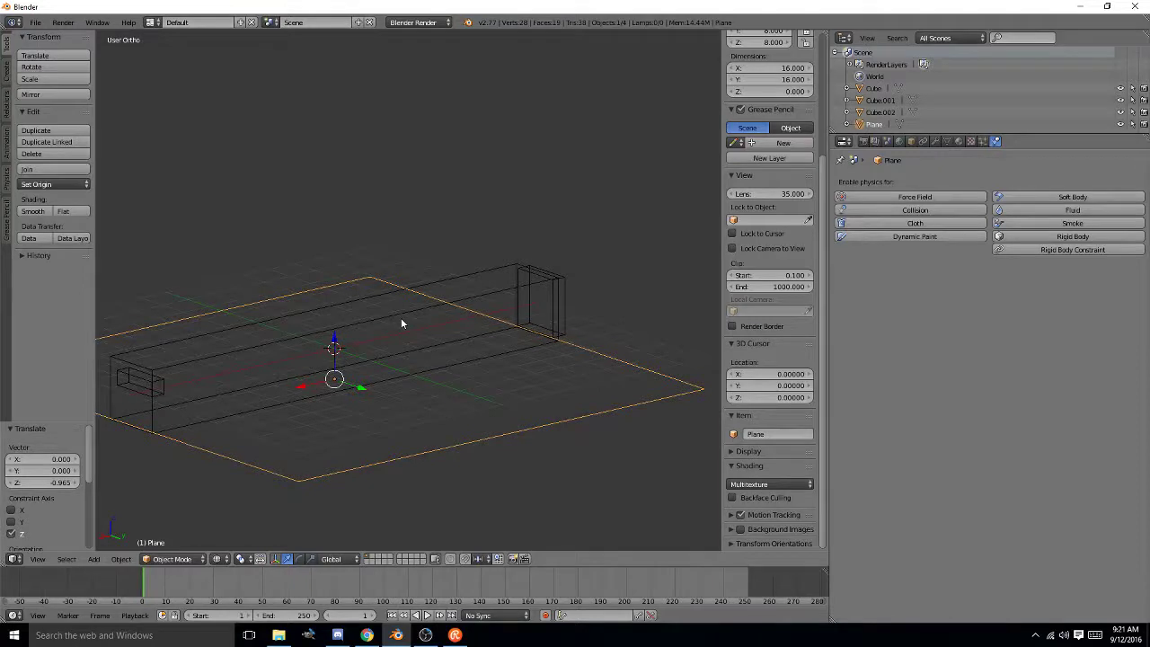
pyautogui.hotkey('ctrl', 'z')
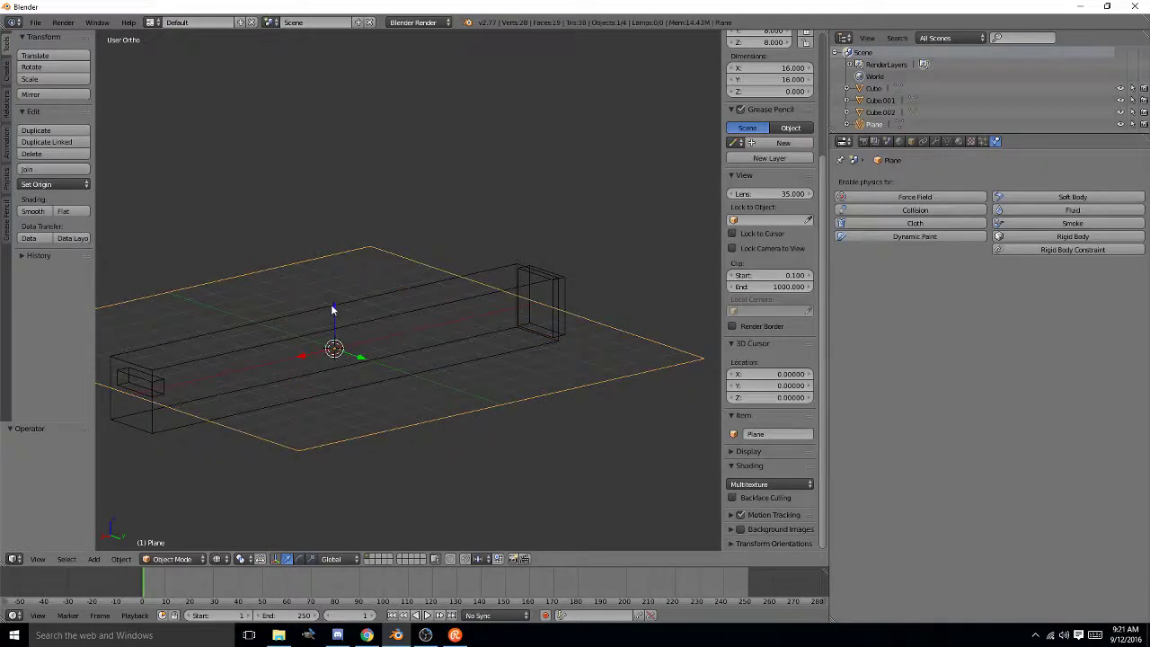
# - Lower the plane about 0.758 units along Z towards the bottom of the elongated box
pyautogui.moveTo(333, 310); pyautogui.dragTo(334, 334)
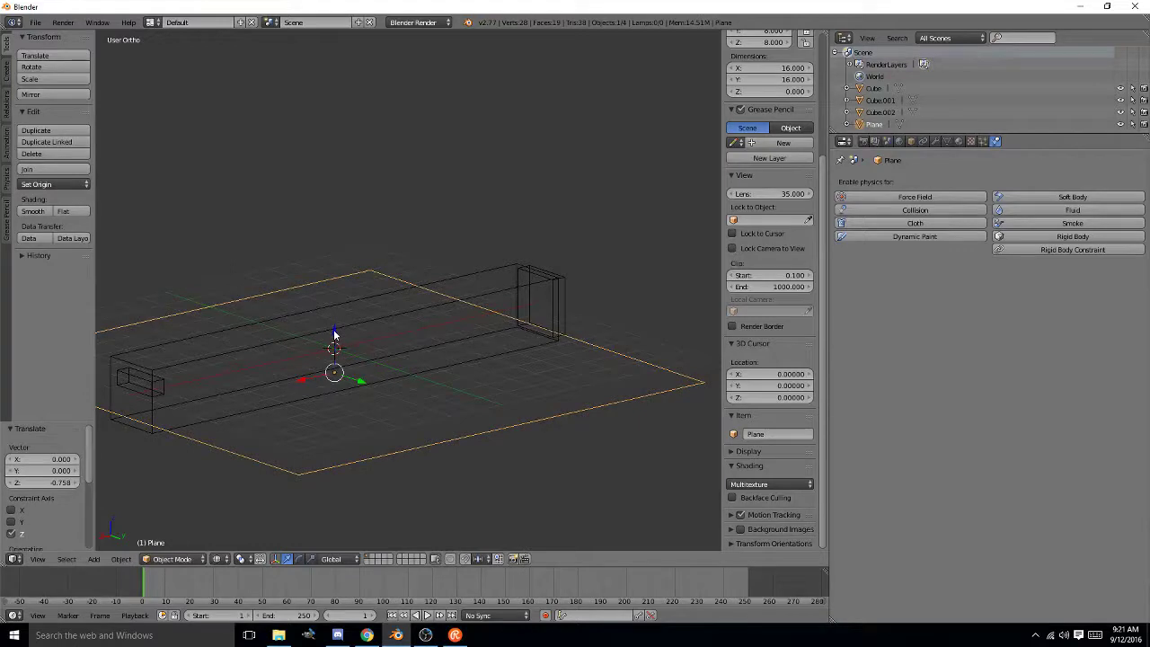
pyautogui.moveTo(336, 331); pyautogui.dragTo(326, 366, button='middle')
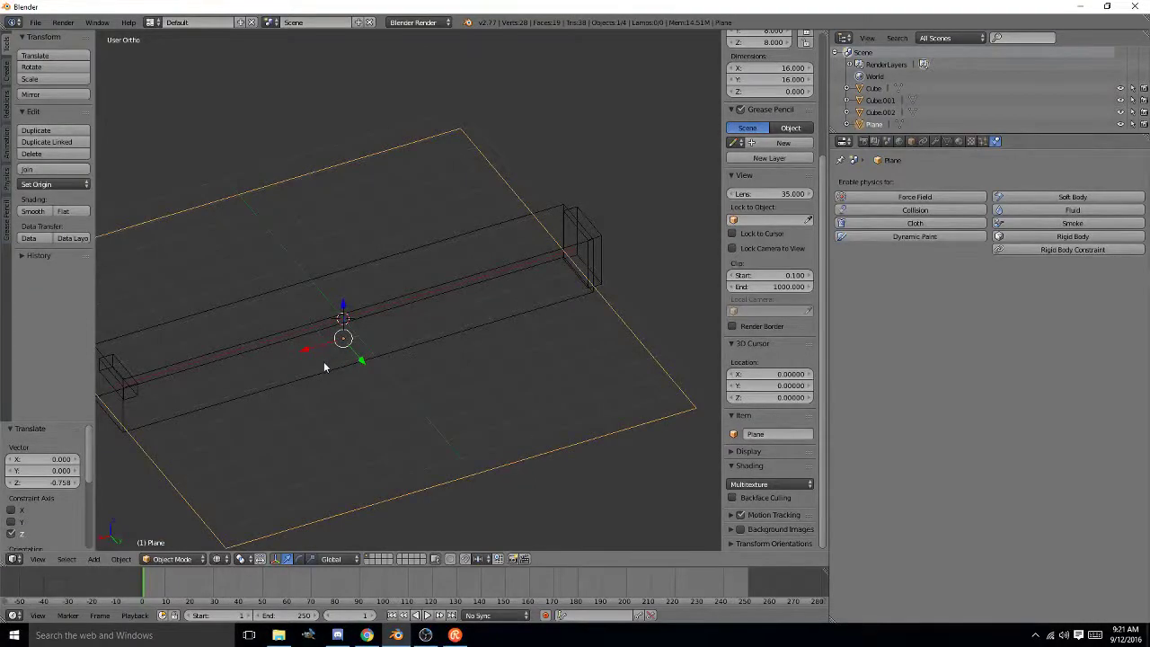
pyautogui.moveTo(324, 364); pyautogui.dragTo(350, 362, button='middle')
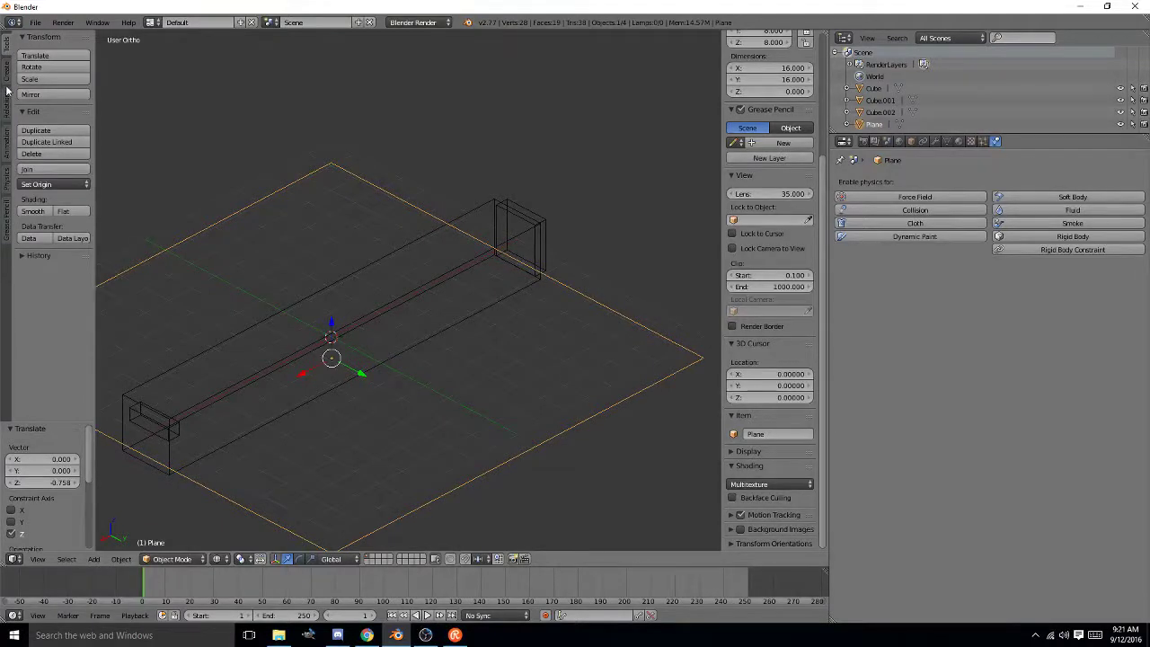
# - Examine the plane's position relative to the elongated box and both end blocks from several angles
pyautogui.click(36, 23)
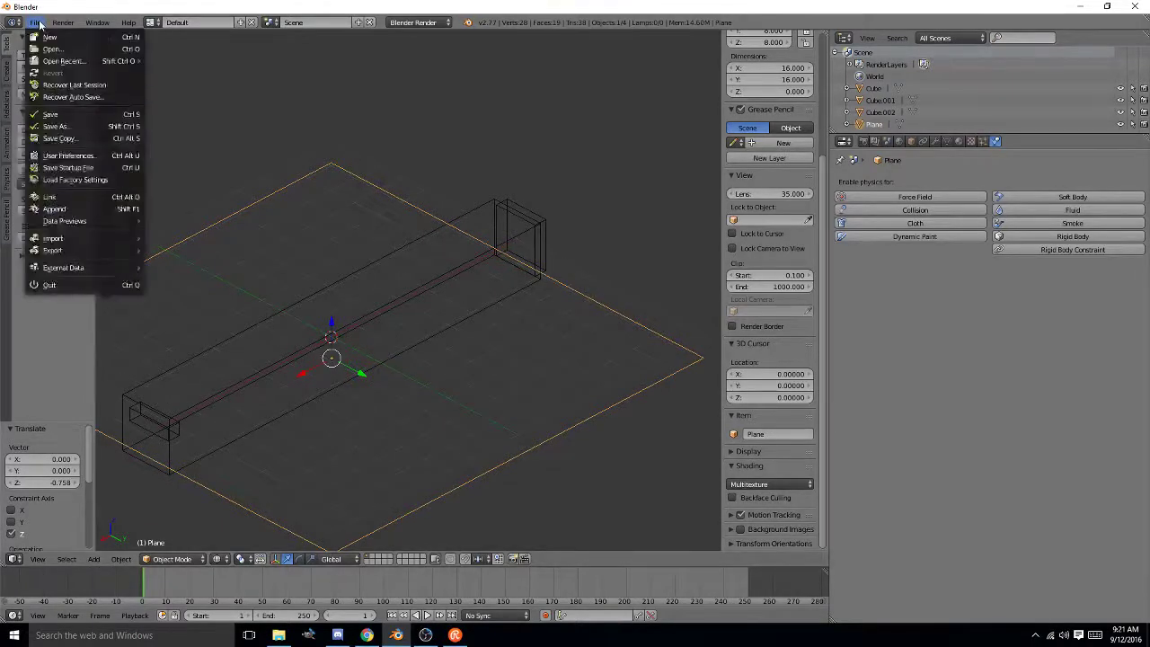
pyautogui.moveTo(59, 24)
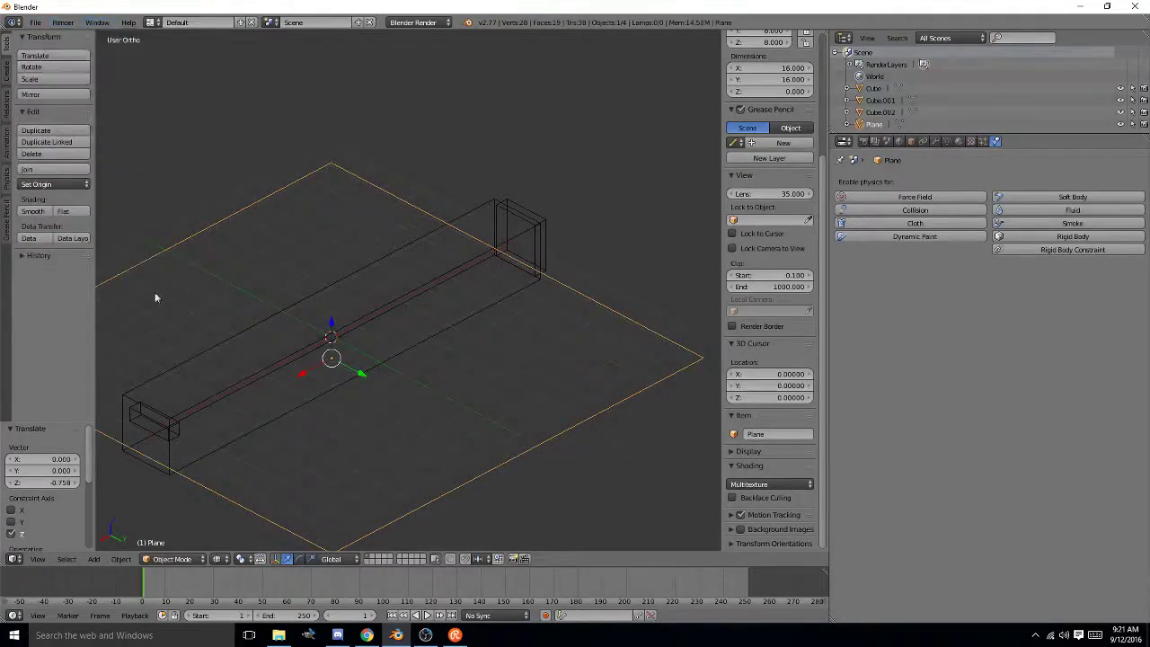
pyautogui.moveTo(251, 393); pyautogui.dragTo(293, 367, button='middle')
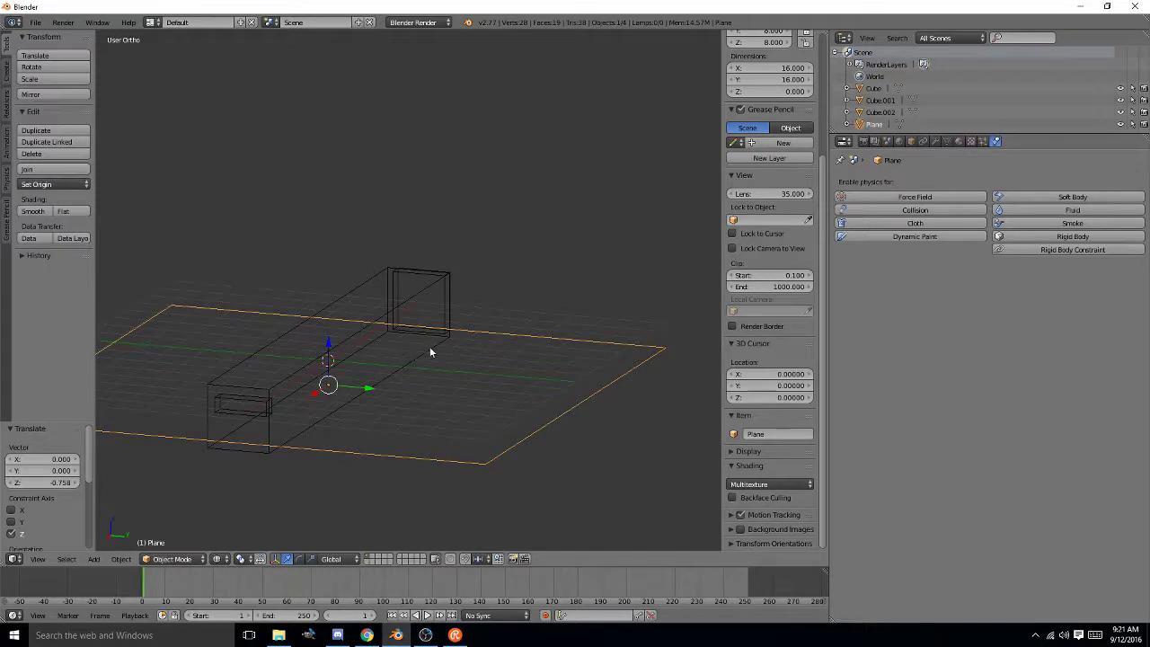
pyautogui.moveTo(432, 352)
pyautogui.mouseDown(button='middle')
pyautogui.moveTo(360, 372)
pyautogui.moveTo(415, 365)
pyautogui.mouseUp(button='middle')
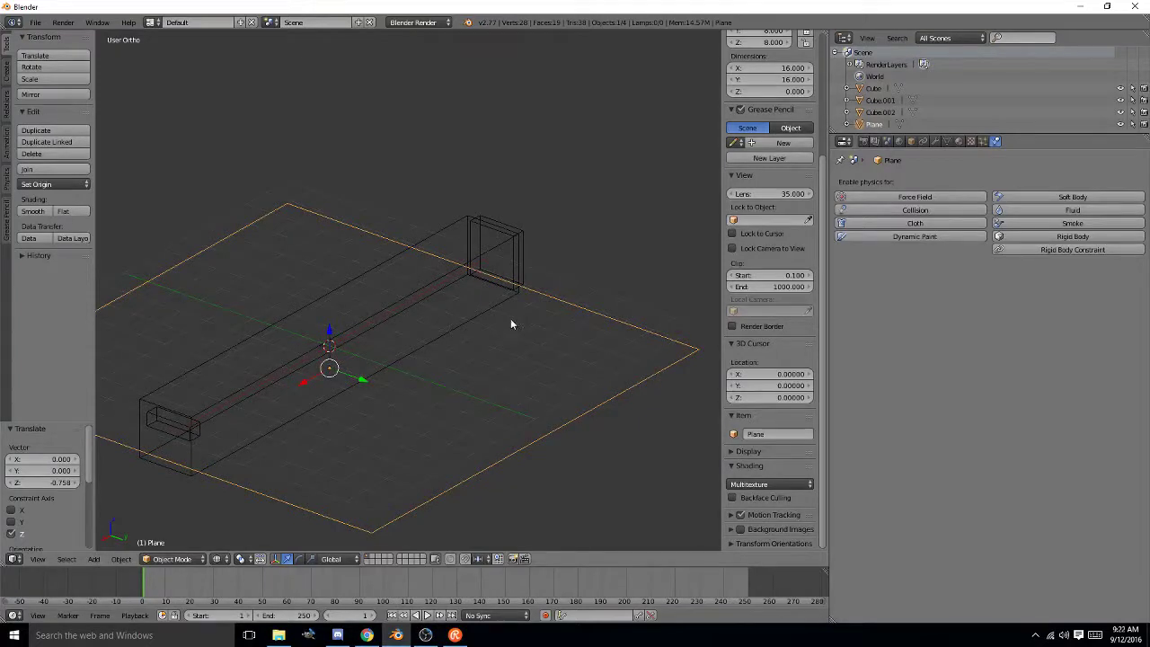
pyautogui.moveTo(513, 325)
pyautogui.mouseDown(button='middle')
pyautogui.moveTo(479, 286)
pyautogui.moveTo(562, 314)
pyautogui.moveTo(480, 324)
pyautogui.moveTo(411, 311)
pyautogui.moveTo(449, 301)
pyautogui.moveTo(506, 308)
pyautogui.mouseUp(button='middle')
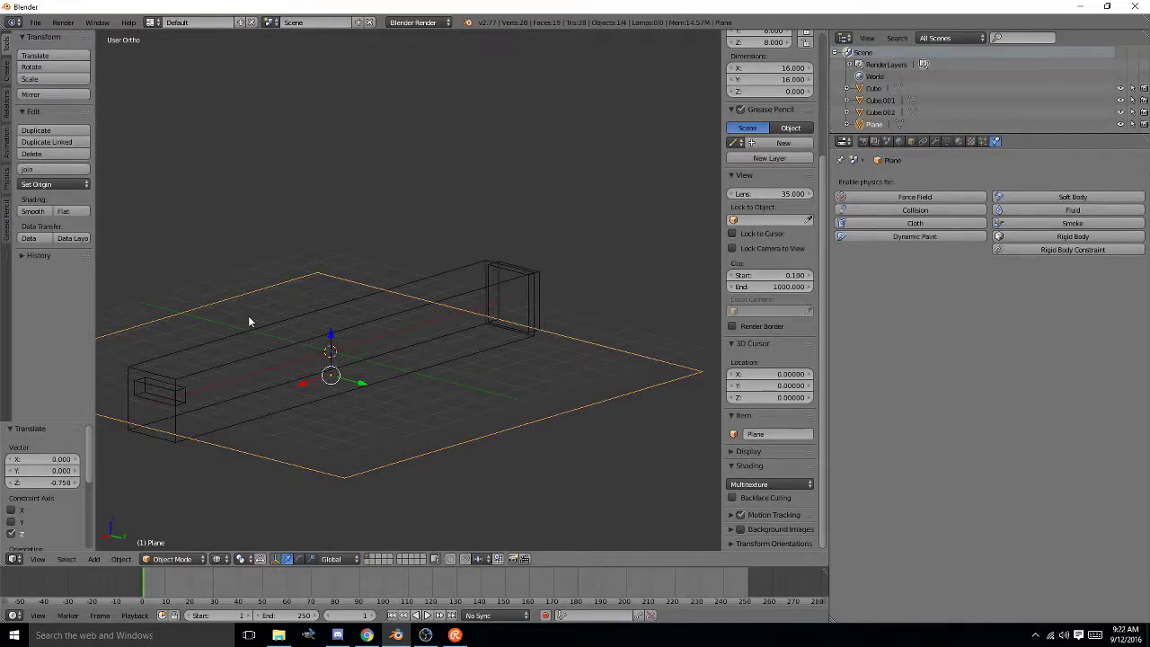
pyautogui.moveTo(244, 329); pyautogui.dragTo(304, 376, button='middle')
pyautogui.scroll(1, 289, 380)
pyautogui.scroll(-1, 287, 380)
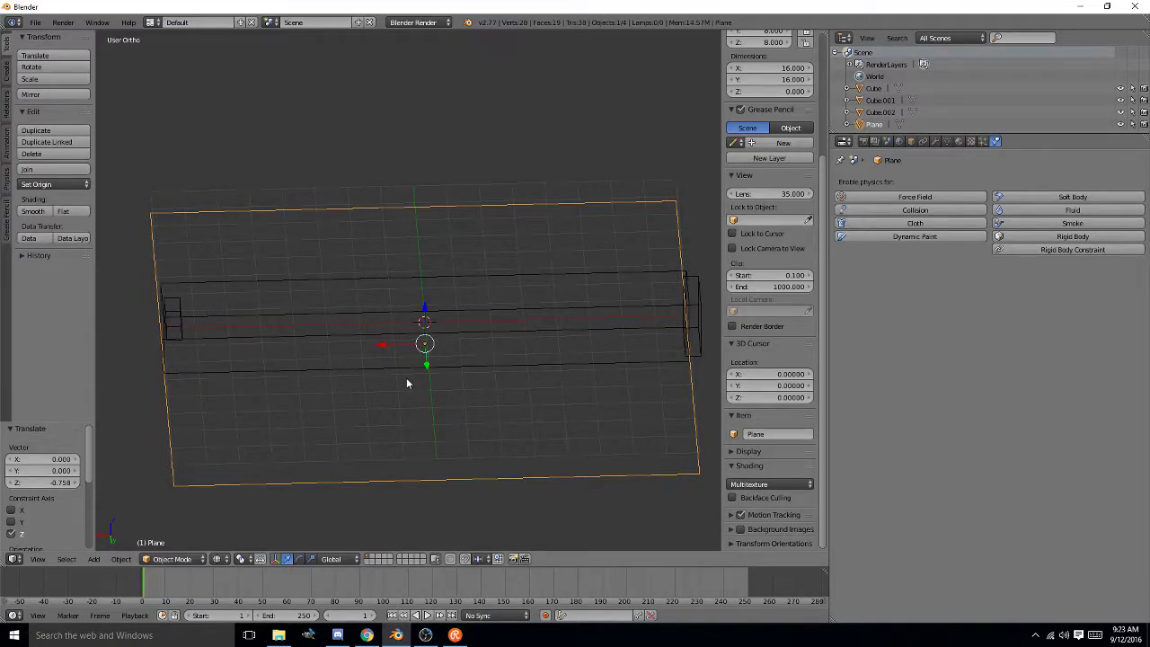
# - Set the plane's origin to the 3D cursor and move its geometry to that origin at the box's centre
pyautogui.hotkey('ctrl', 'shift', 'alt', 'c')
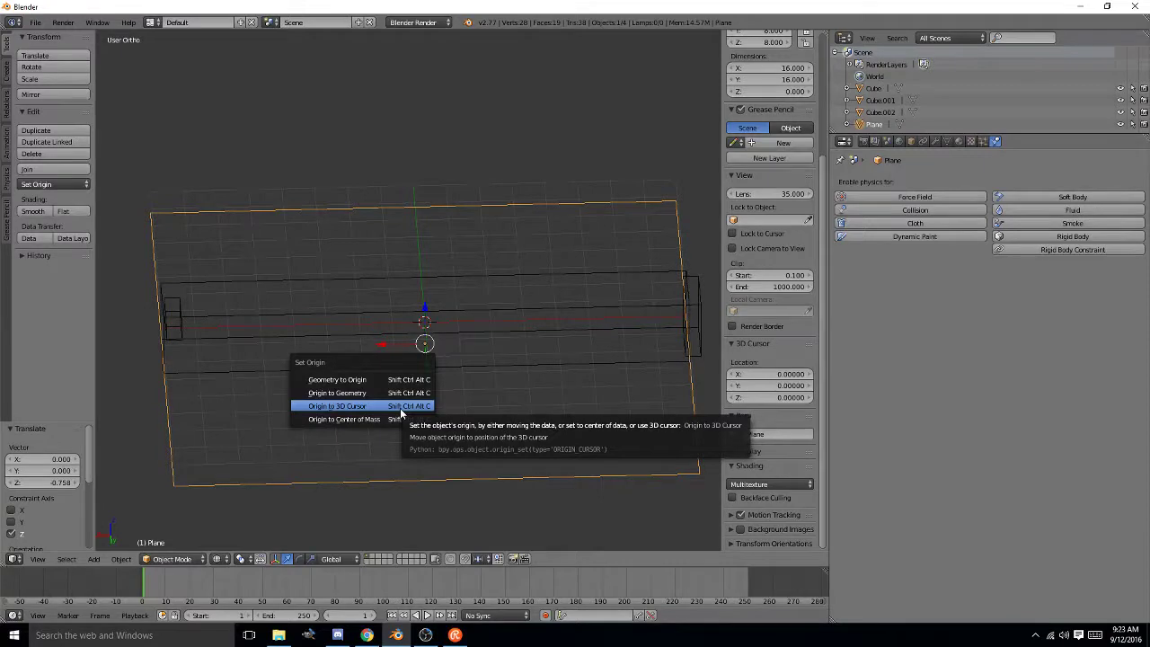
pyautogui.click(401, 409)
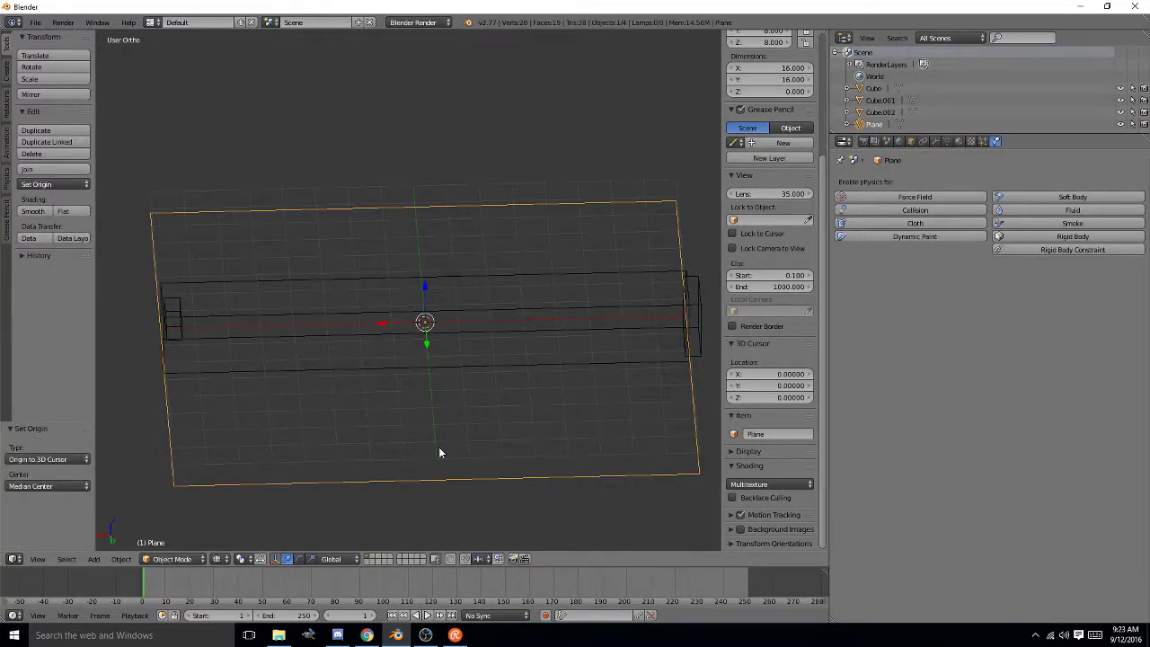
pyautogui.hotkey('ctrl', 'alt', 'shift', 'c')
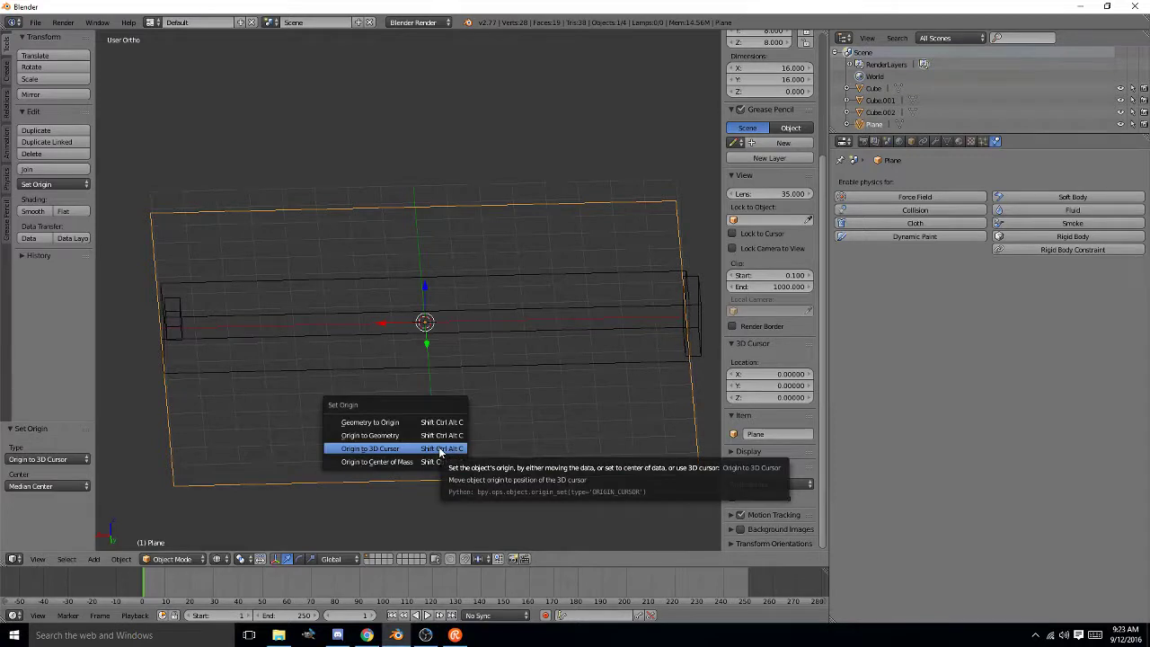
pyautogui.click(437, 422)
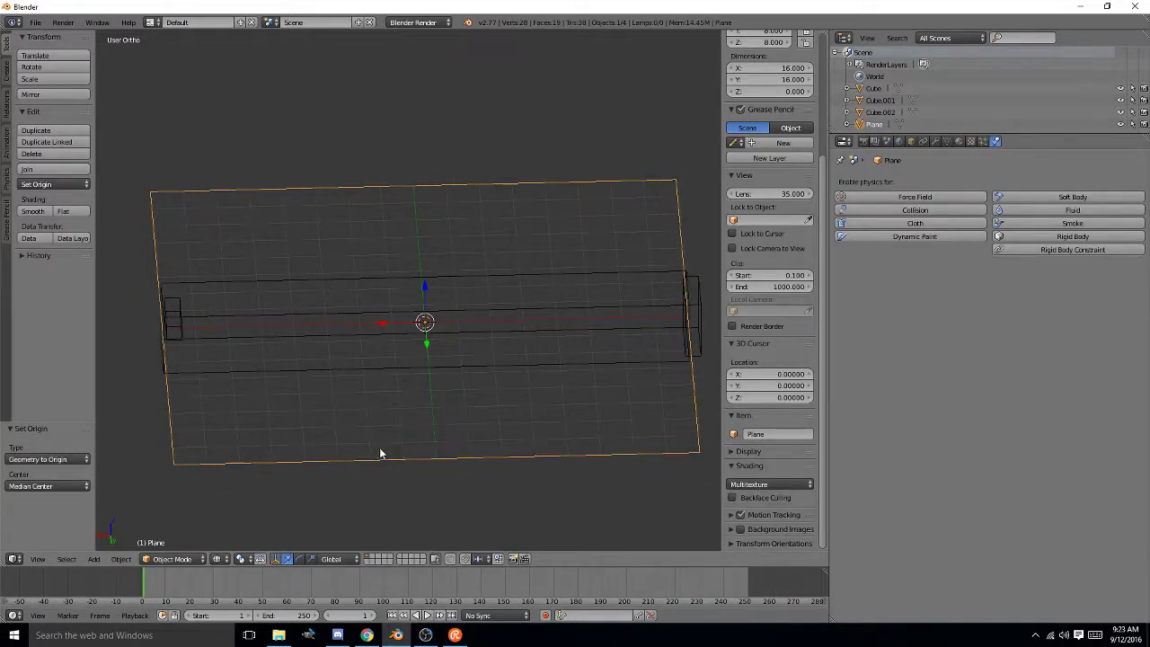
# - Lower the plane about 0.867 units along Z to near the bottom of the elongated box and check it from several sides
pyautogui.moveTo(380, 453); pyautogui.dragTo(467, 374, button='middle')
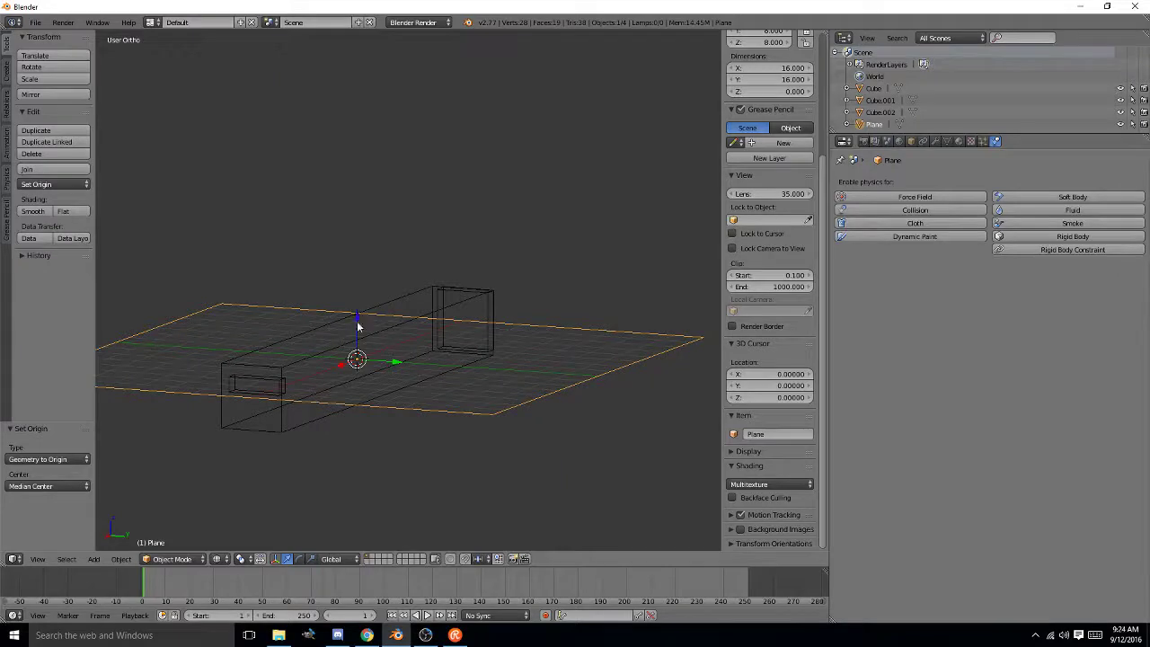
pyautogui.moveTo(356, 319); pyautogui.dragTo(358, 352)
pyautogui.moveTo(424, 333); pyautogui.dragTo(539, 324, button='middle')
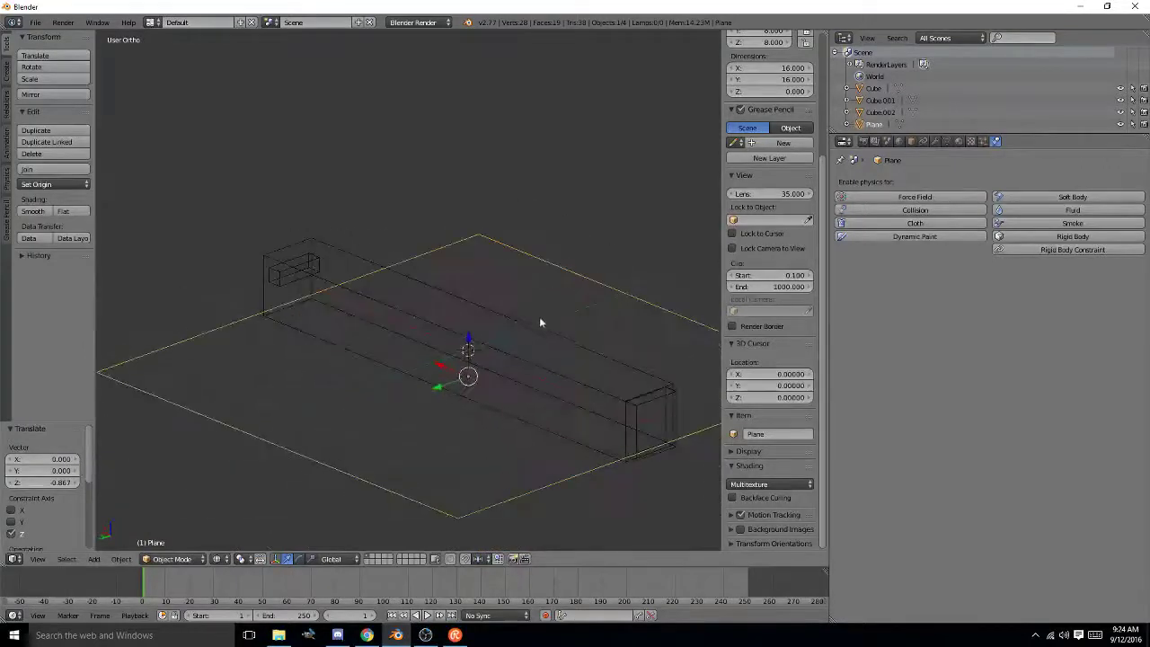
pyautogui.moveTo(471, 347); pyautogui.dragTo(390, 353, button='middle')
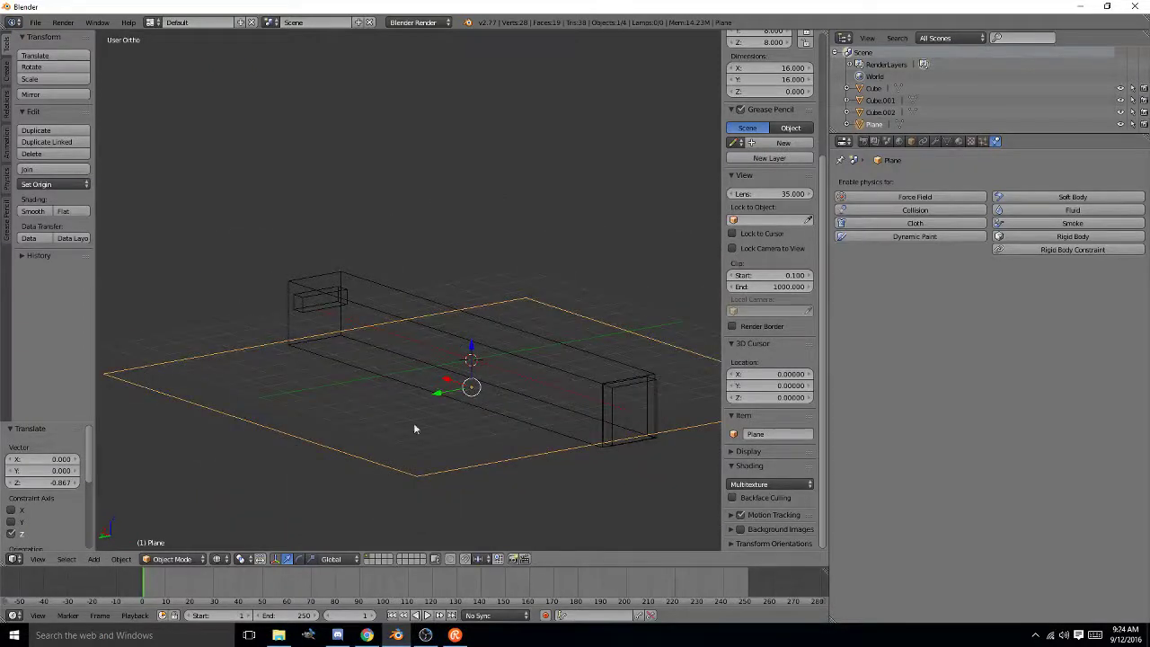
pyautogui.moveTo(471, 528); pyautogui.dragTo(454, 371, button='middle')
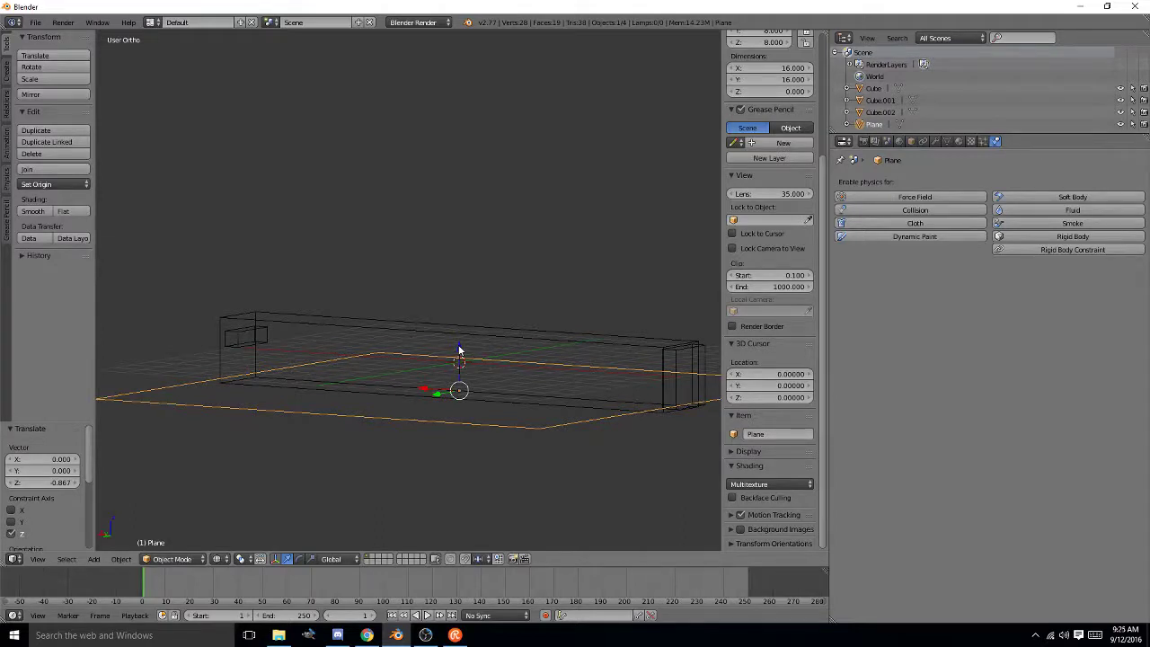
# - Enable fluid physics on the elongated cube and set its fluid type to Domain
pyautogui.moveTo(626, 372); pyautogui.dragTo(349, 401, button='middle')
pyautogui.rightClick(385, 307)
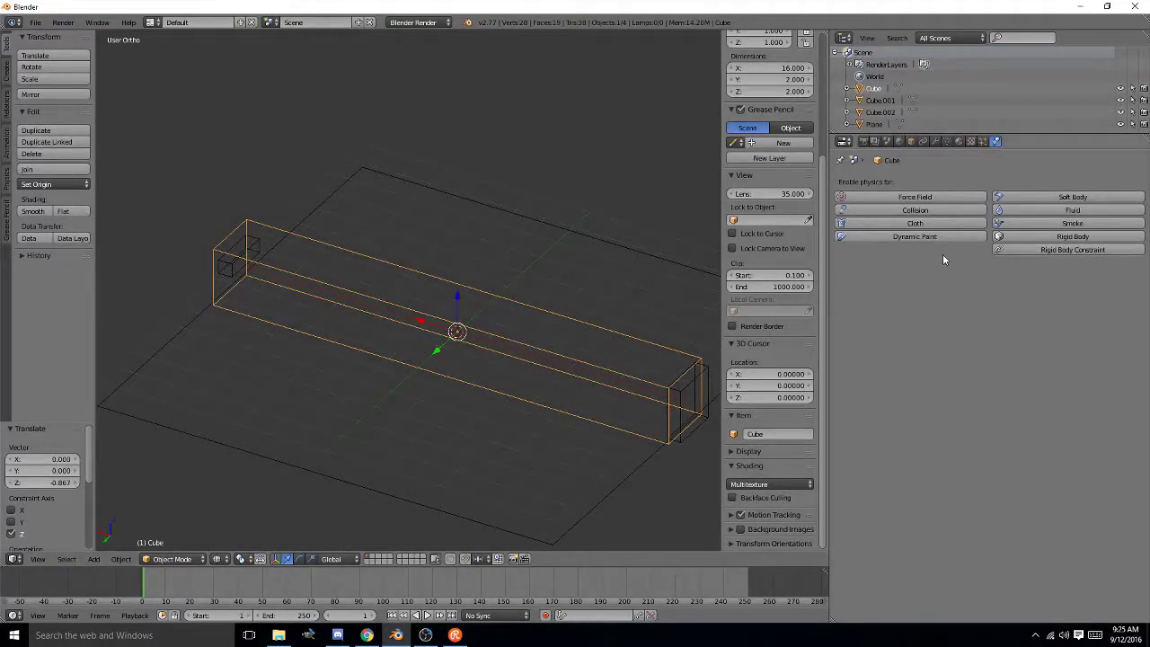
pyautogui.click(1042, 209)
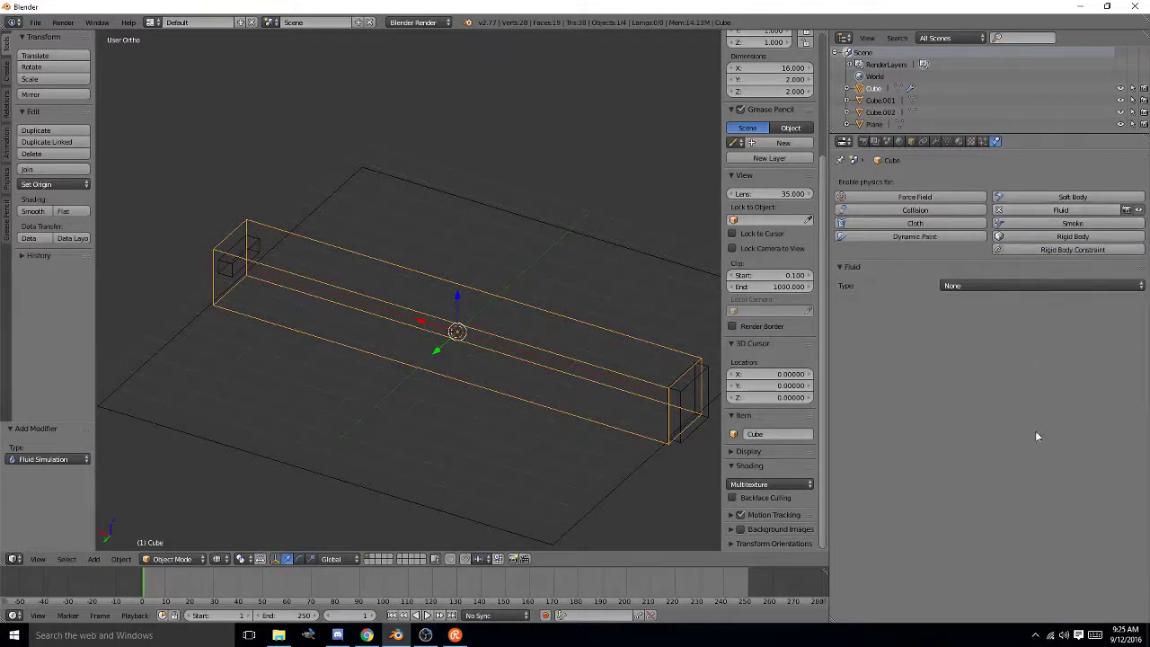
pyautogui.click(1007, 285)
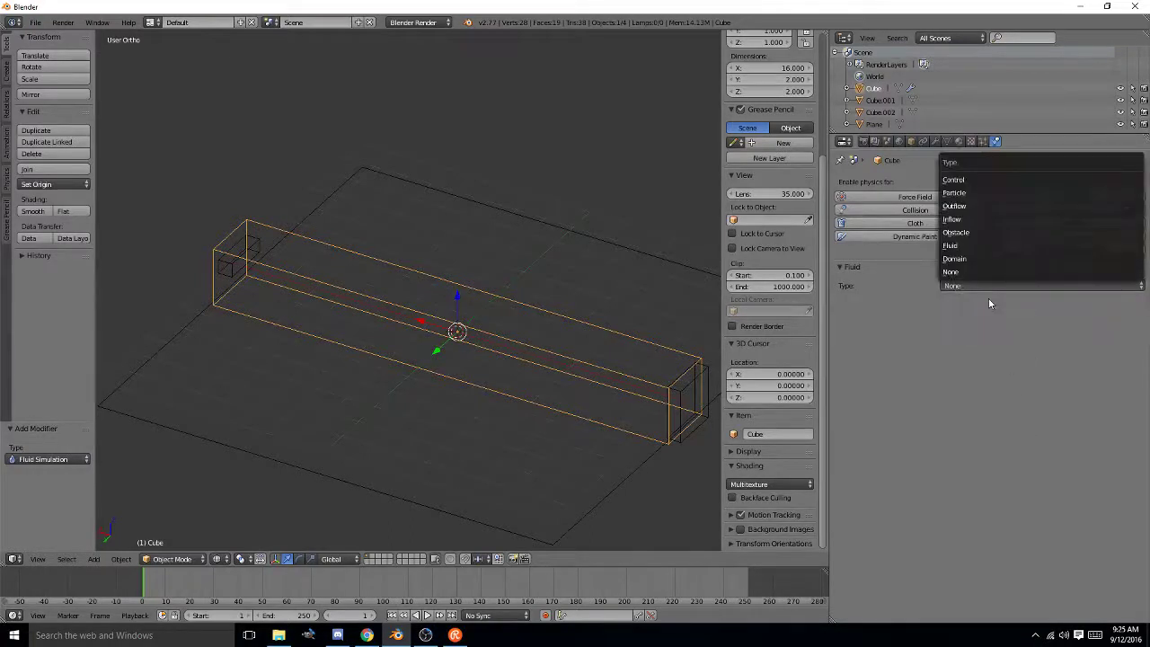
pyautogui.click(988, 298)
pyautogui.click(990, 285)
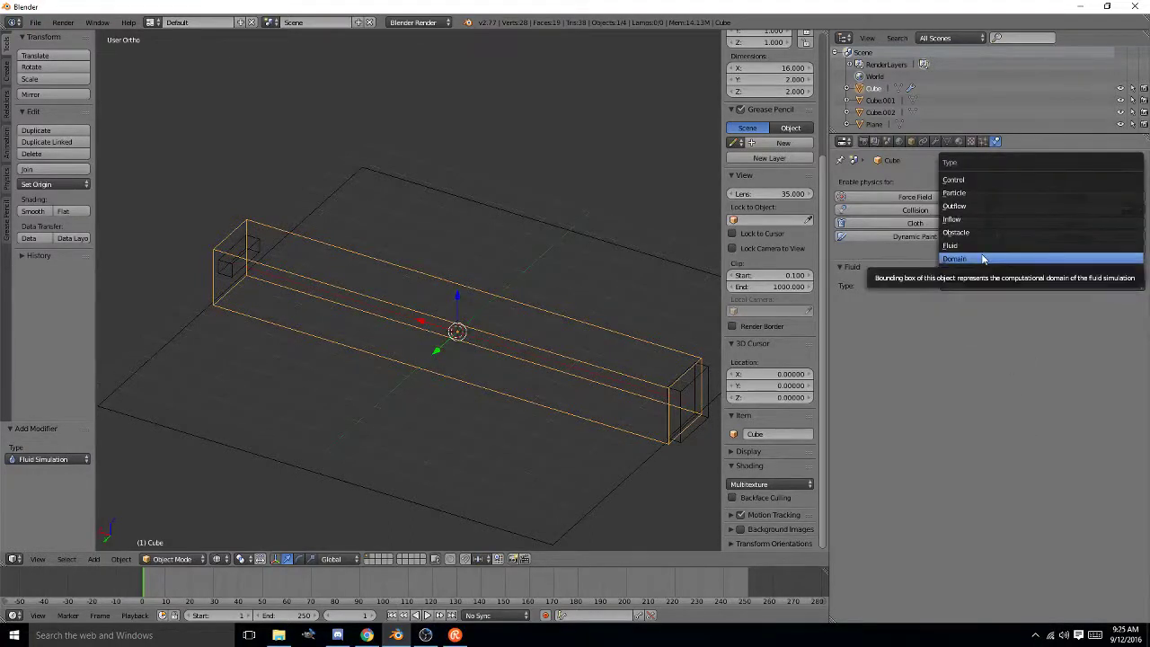
pyautogui.click(981, 257)
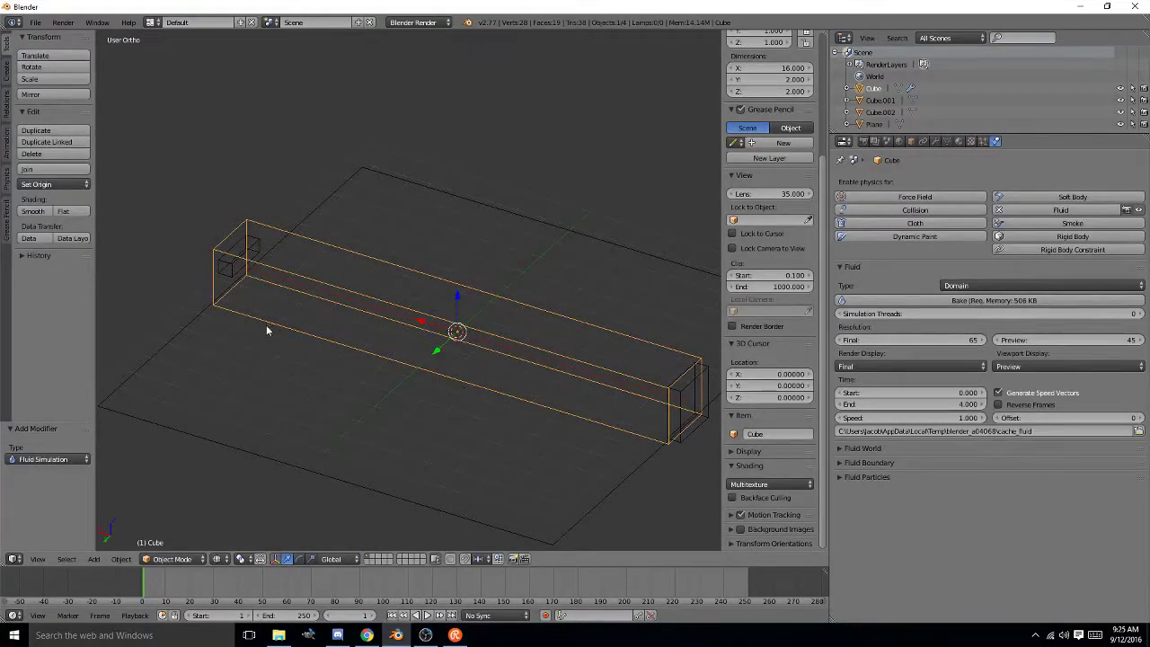
# - Enable fluid physics on the small, low-height block at one end of the domain and set its type to Inflow
pyautogui.rightClick(227, 272)
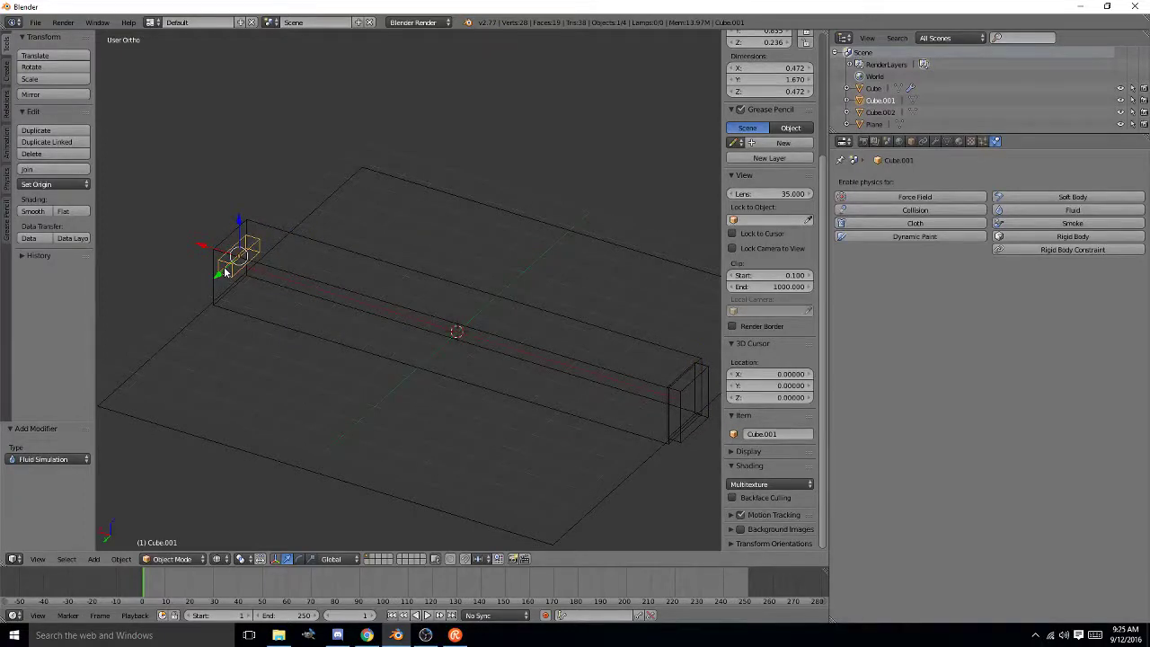
pyautogui.click(1067, 212)
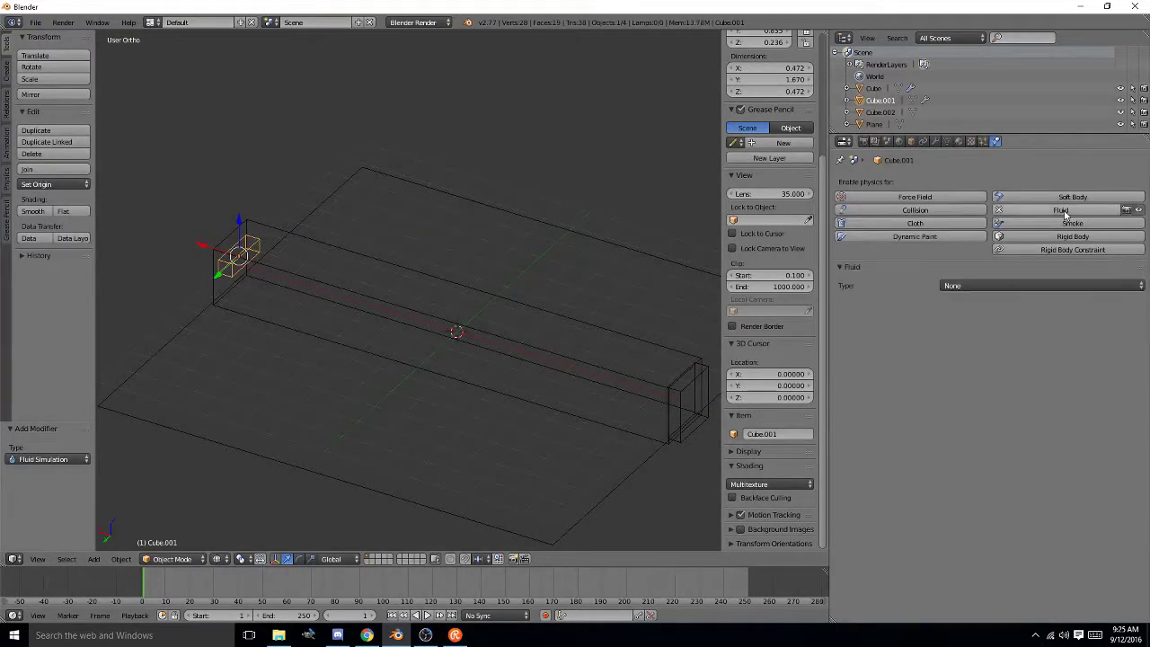
pyautogui.click(996, 288)
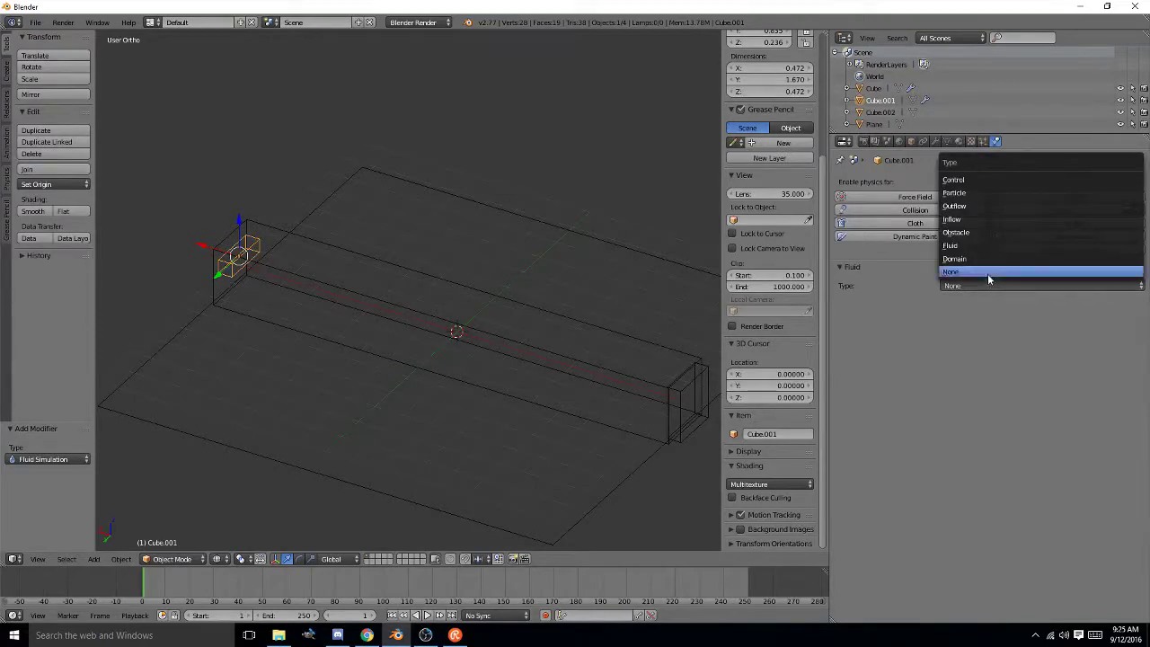
pyautogui.click(981, 223)
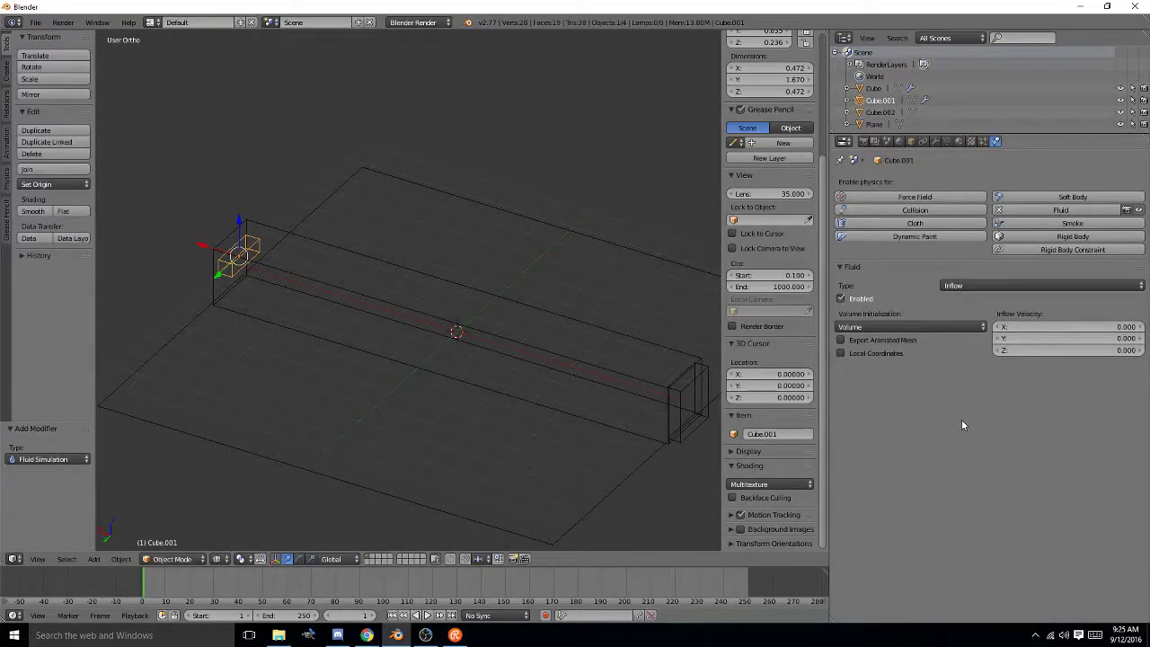
# - Set the inflow block's X inflow velocity to 0.2
pyautogui.click(1117, 328)
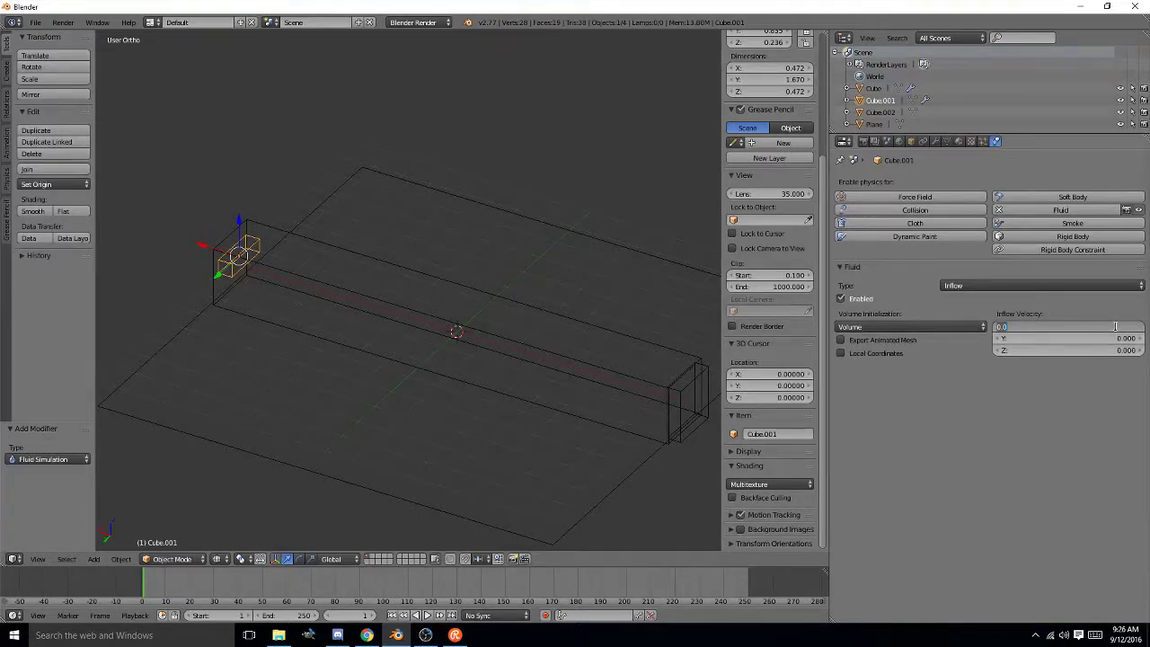
pyautogui.press('BackSpace')
pyautogui.write('.2')
pyautogui.press('Return')
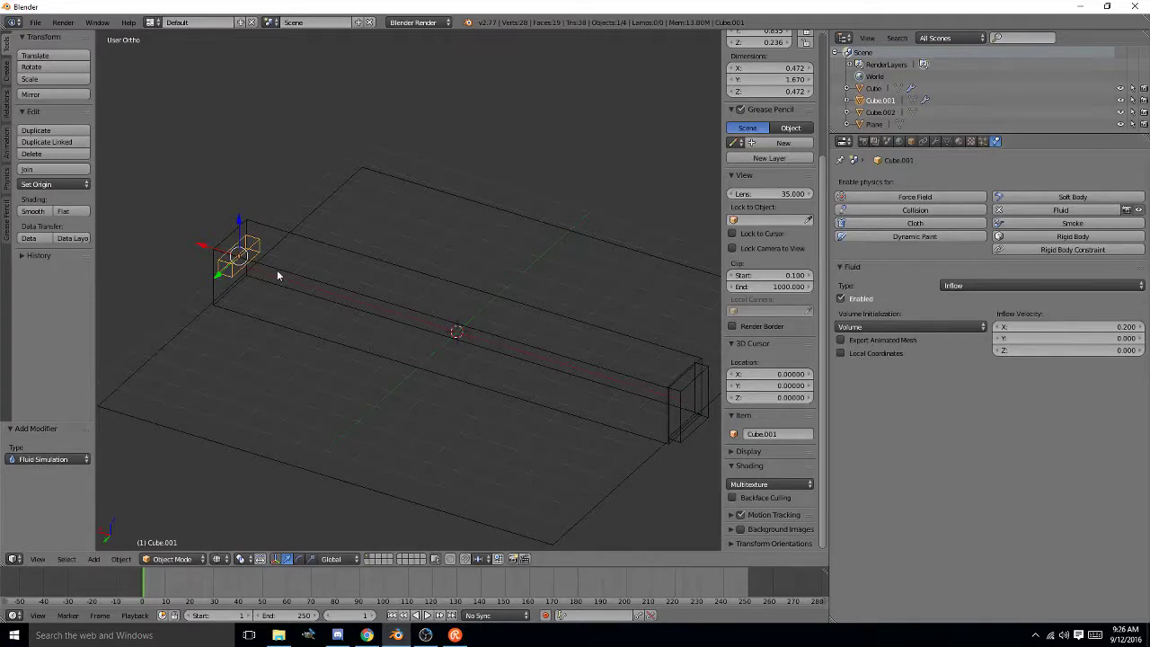
# - Enable fluid physics on the taller block at the opposite end of the domain and set its type to Outflow
pyautogui.rightClick(681, 415)
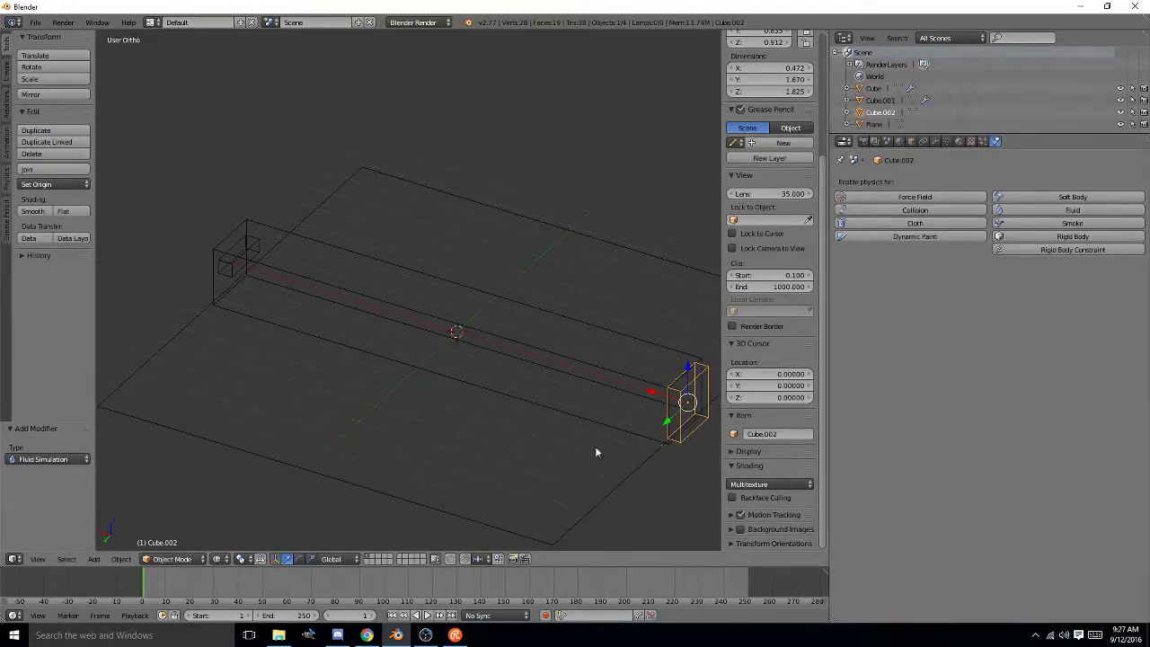
pyautogui.click(1042, 209)
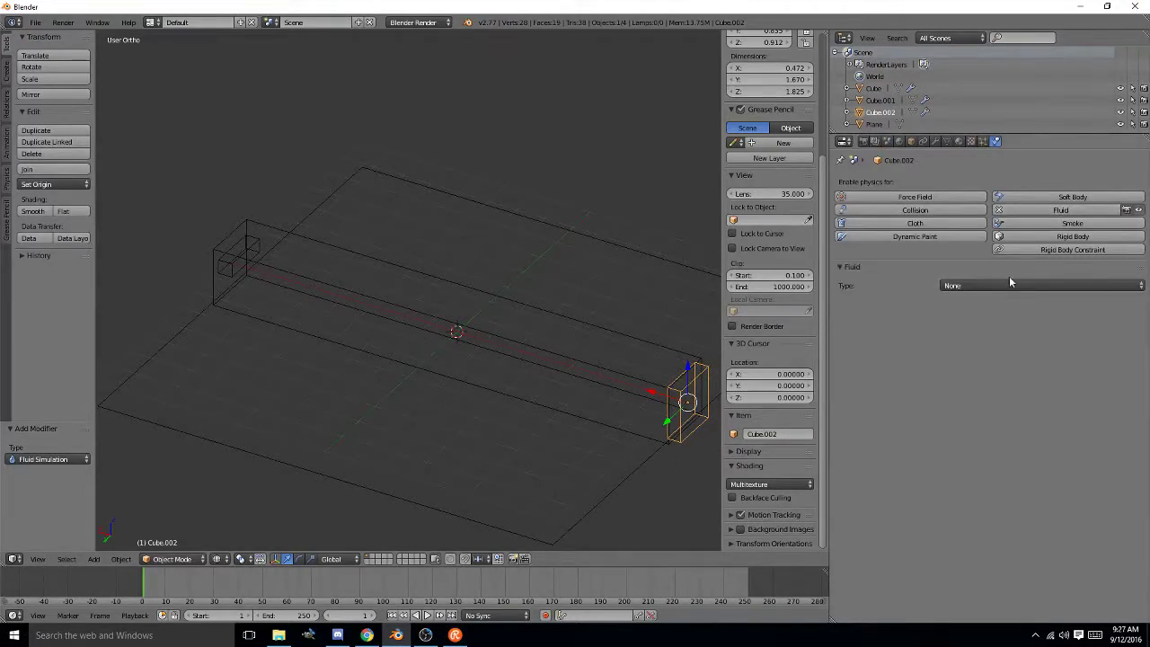
pyautogui.click(1009, 285)
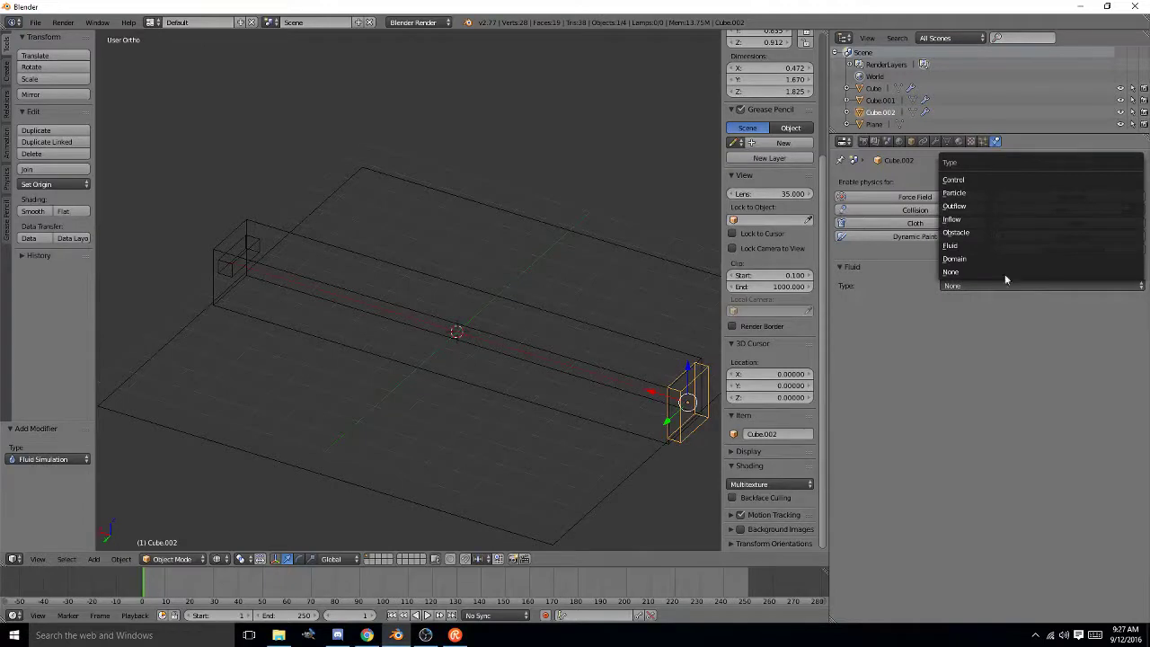
pyautogui.click(1004, 207)
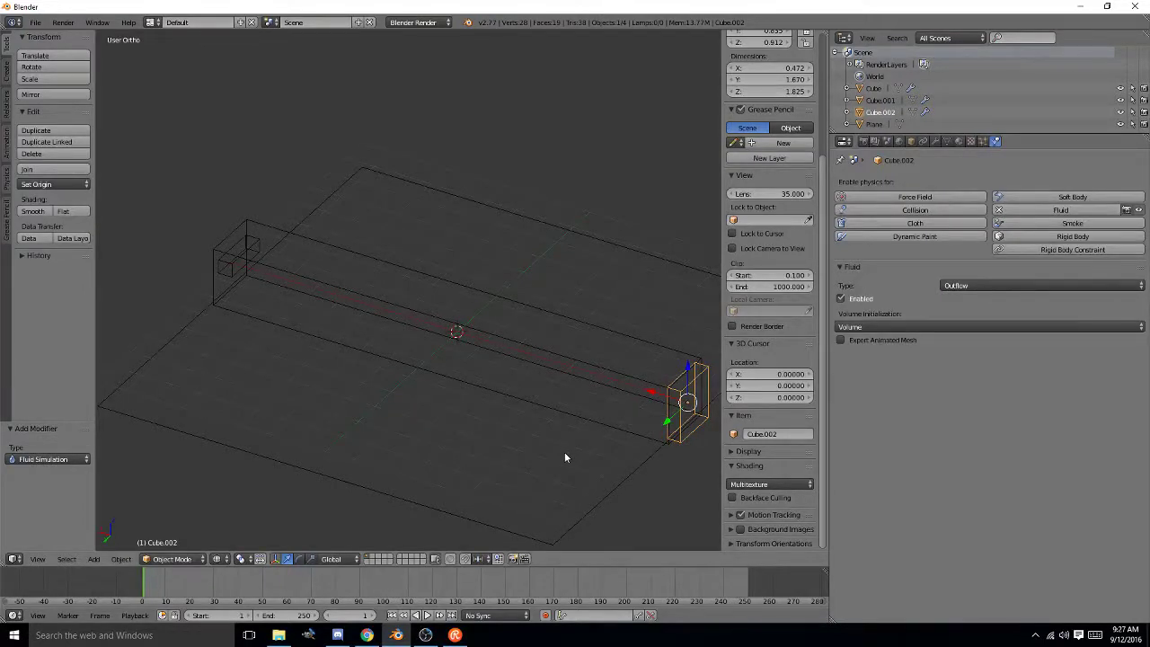
# - Enable fluid physics on the large plane and set its fluid type to Obstacle
pyautogui.rightClick(595, 506)
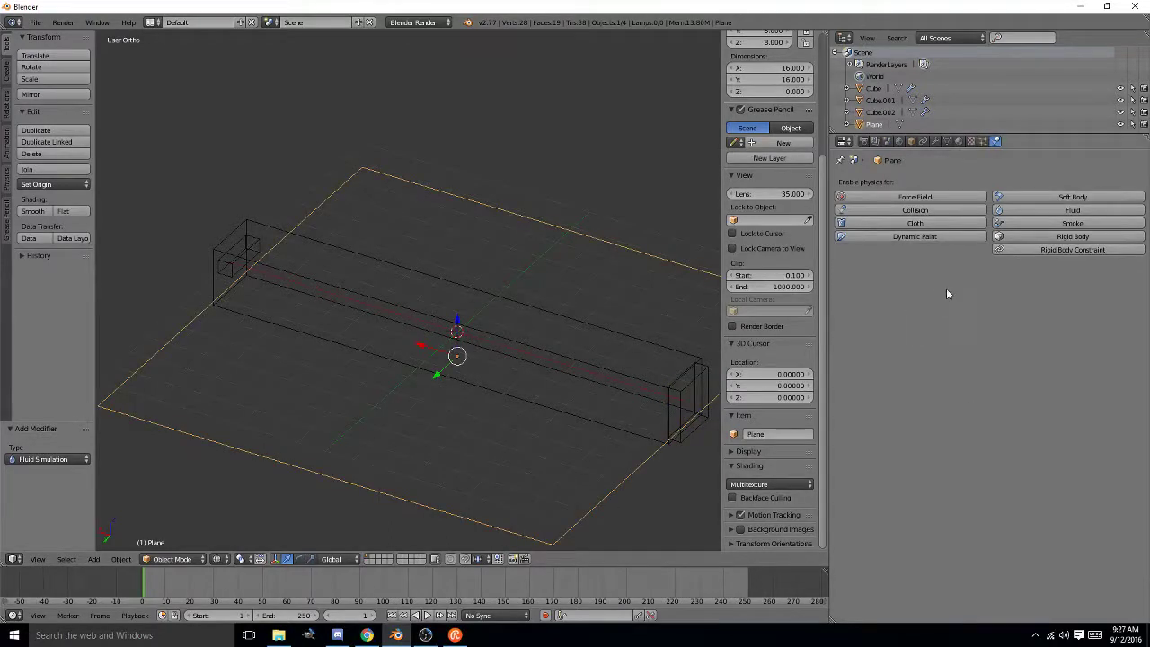
pyautogui.click(1060, 210)
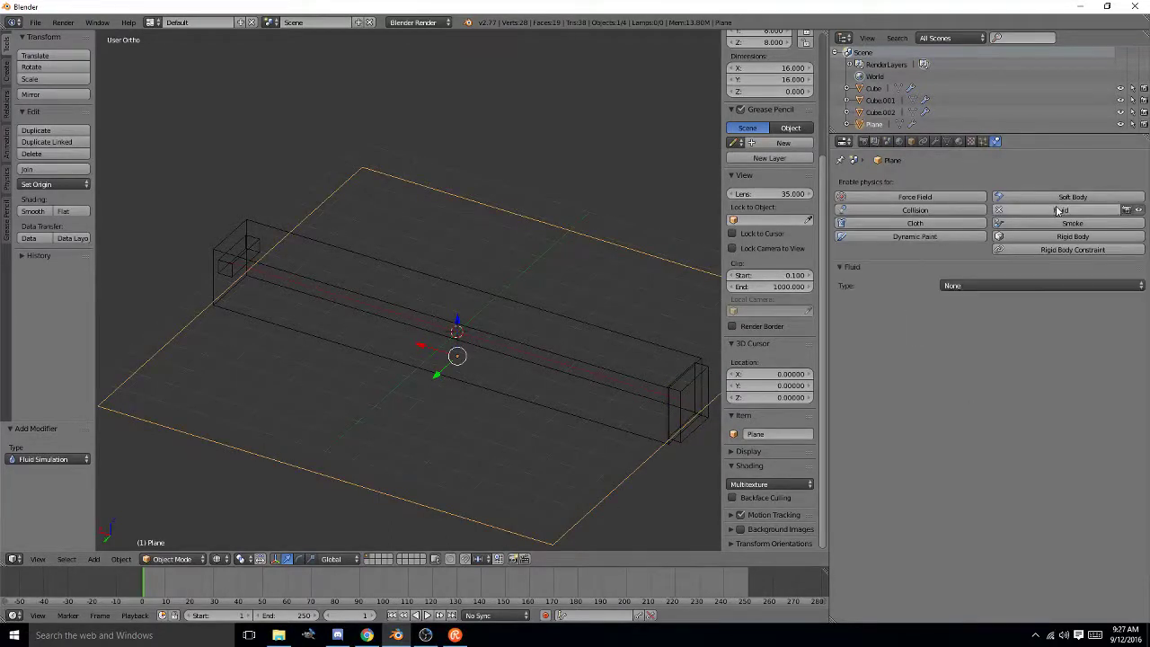
pyautogui.click(972, 286)
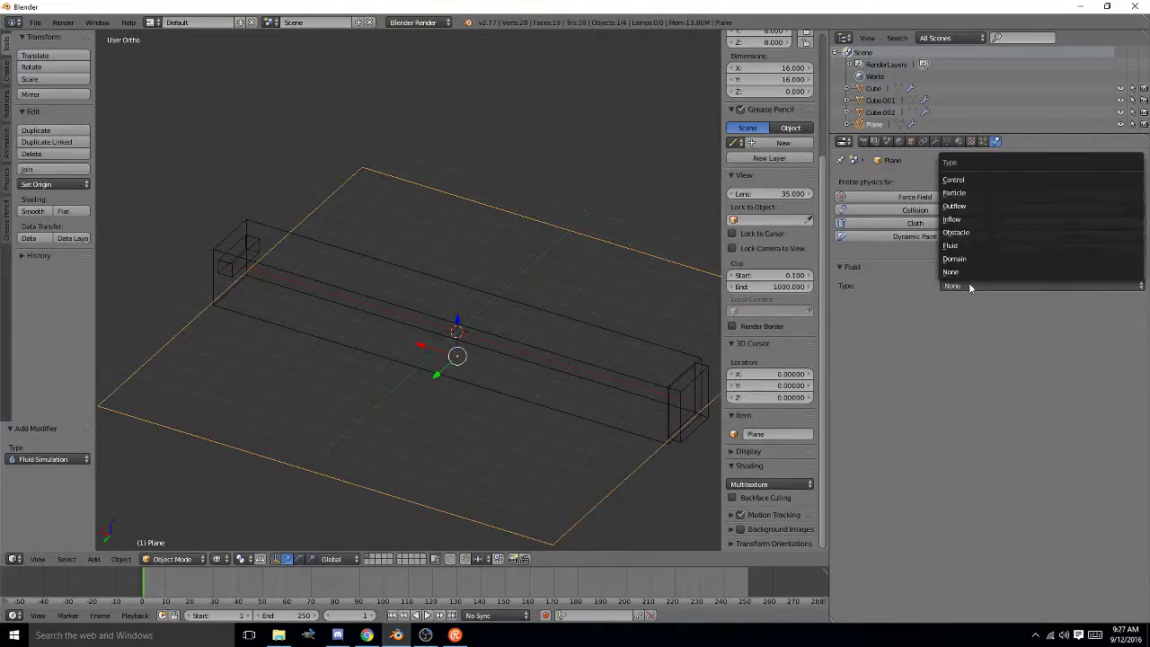
pyautogui.click(974, 232)
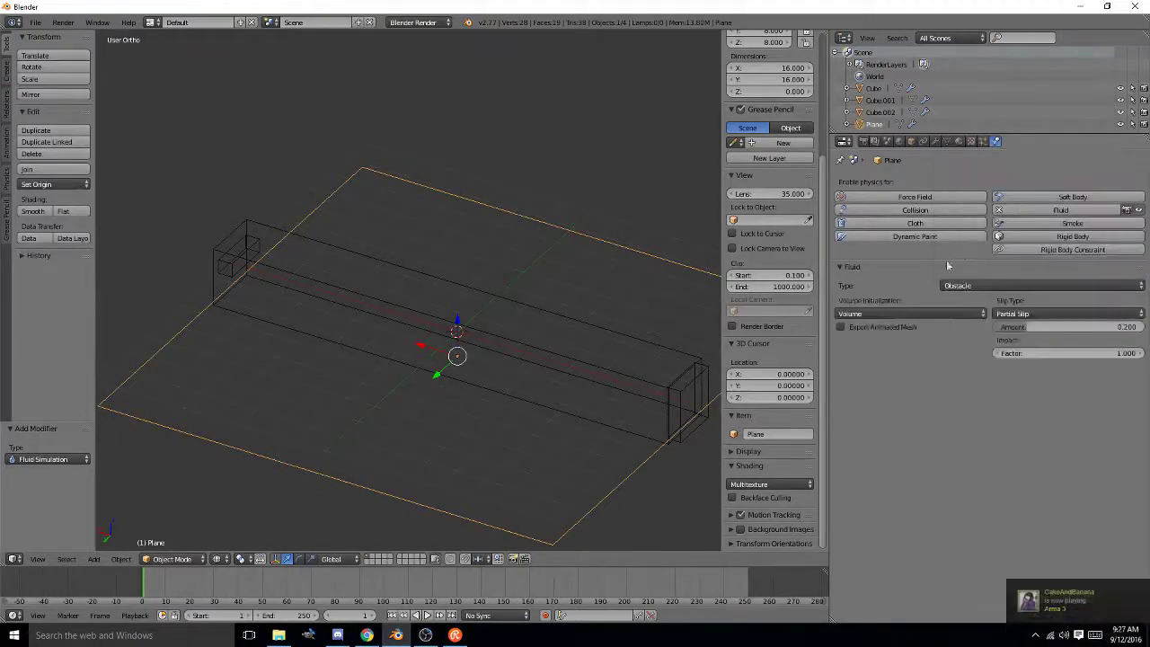
pyautogui.moveTo(495, 476); pyautogui.dragTo(457, 437, button='middle')
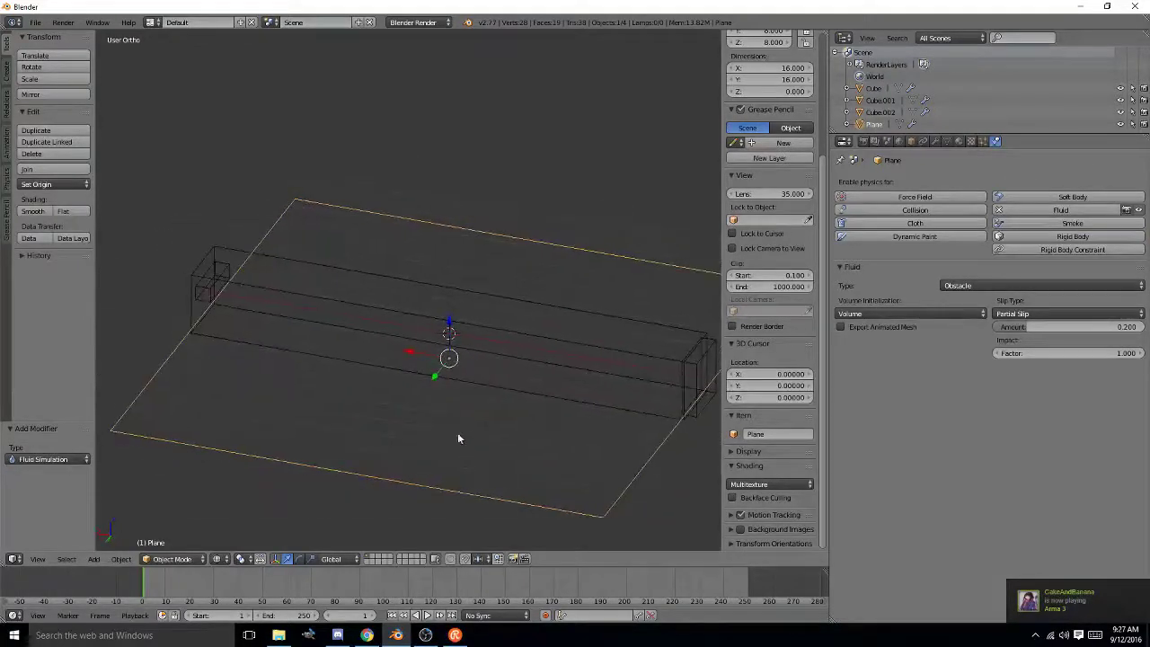
# - Switch the viewport to solid shading and review the fluid settings of the outflow block, the plane and the domain
pyautogui.rightClick(505, 333)
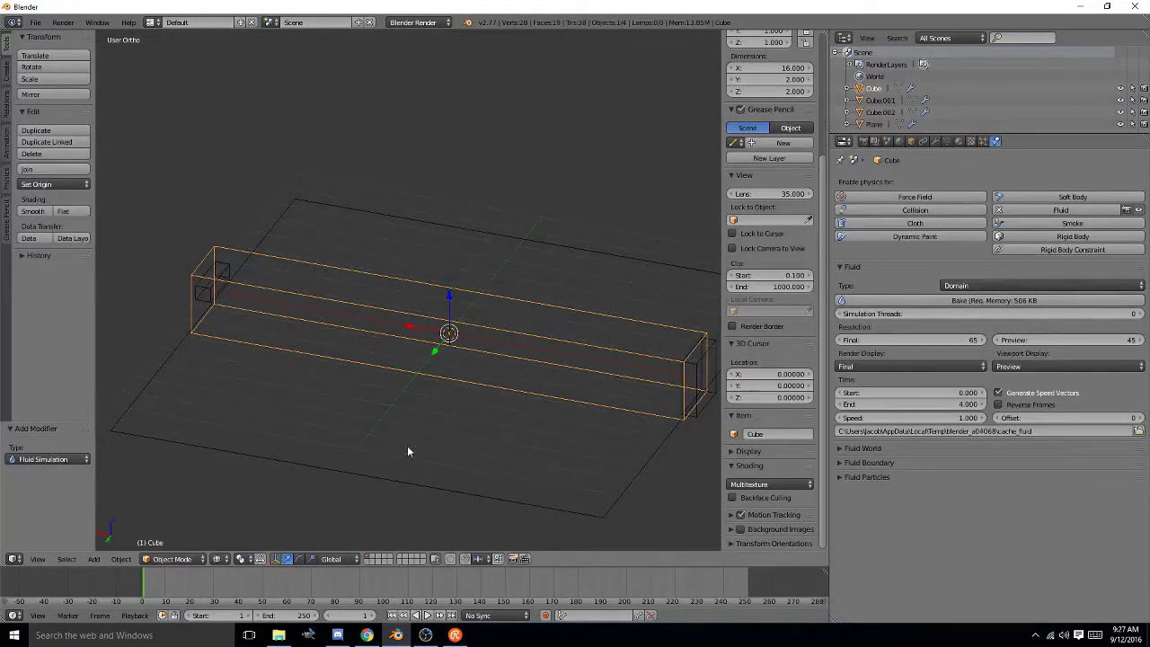
pyautogui.press('z')
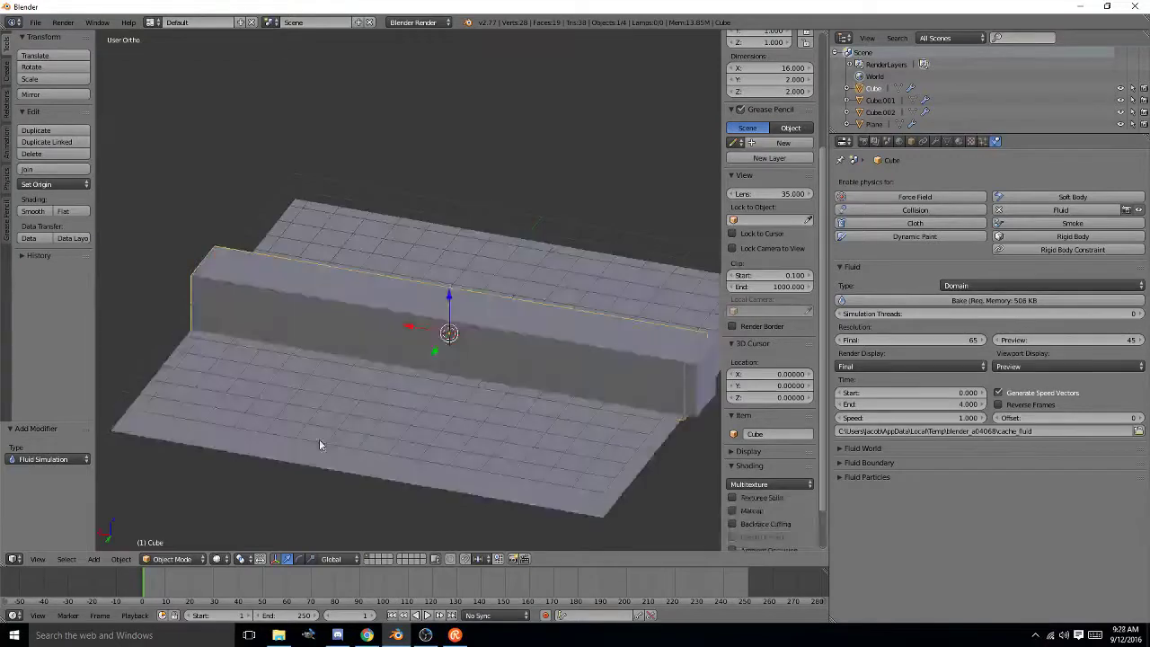
pyautogui.scroll(3, 566, 345)
pyautogui.scroll(-2, 555, 339)
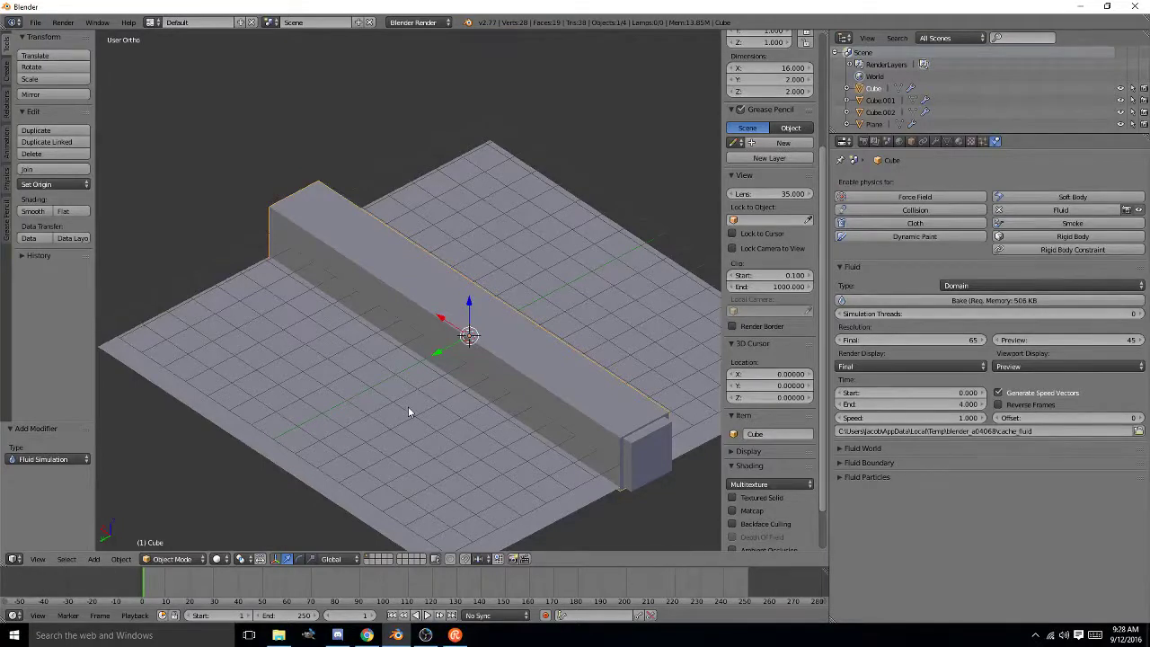
pyautogui.rightClick(670, 455)
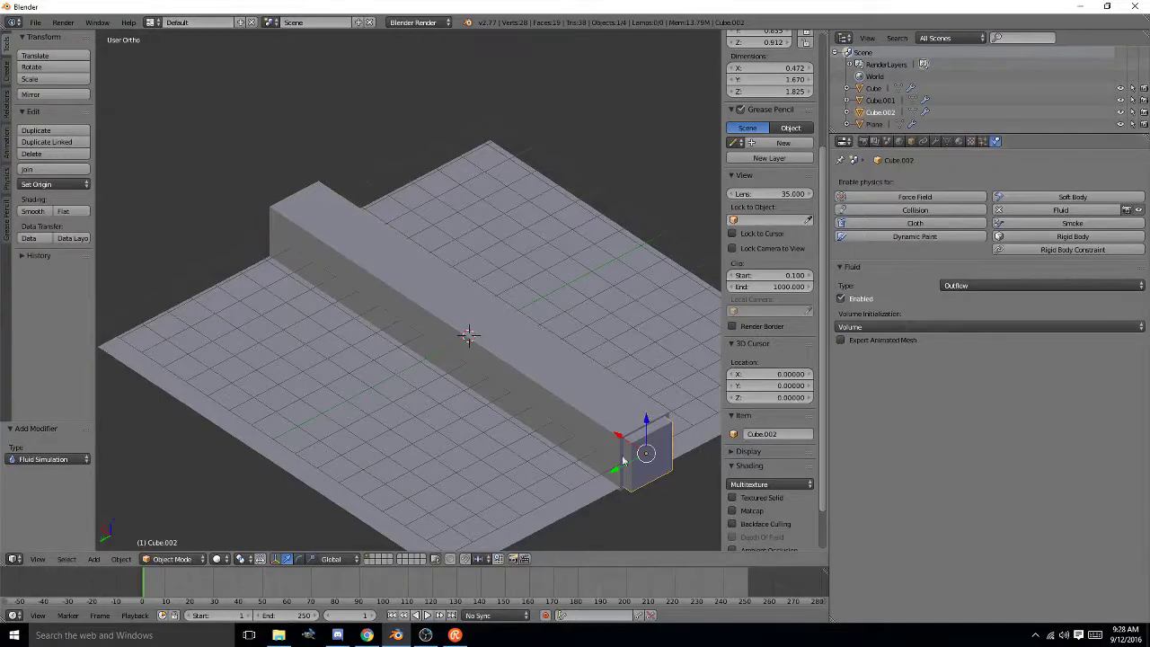
pyautogui.rightClick(517, 413)
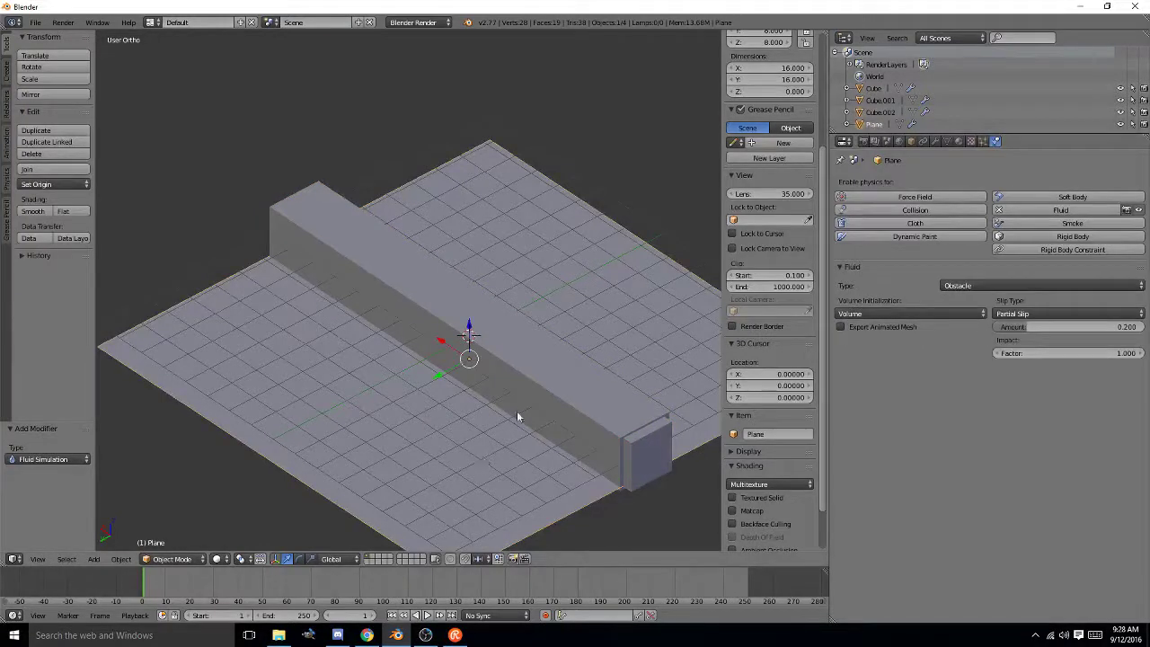
pyautogui.rightClick(560, 386)
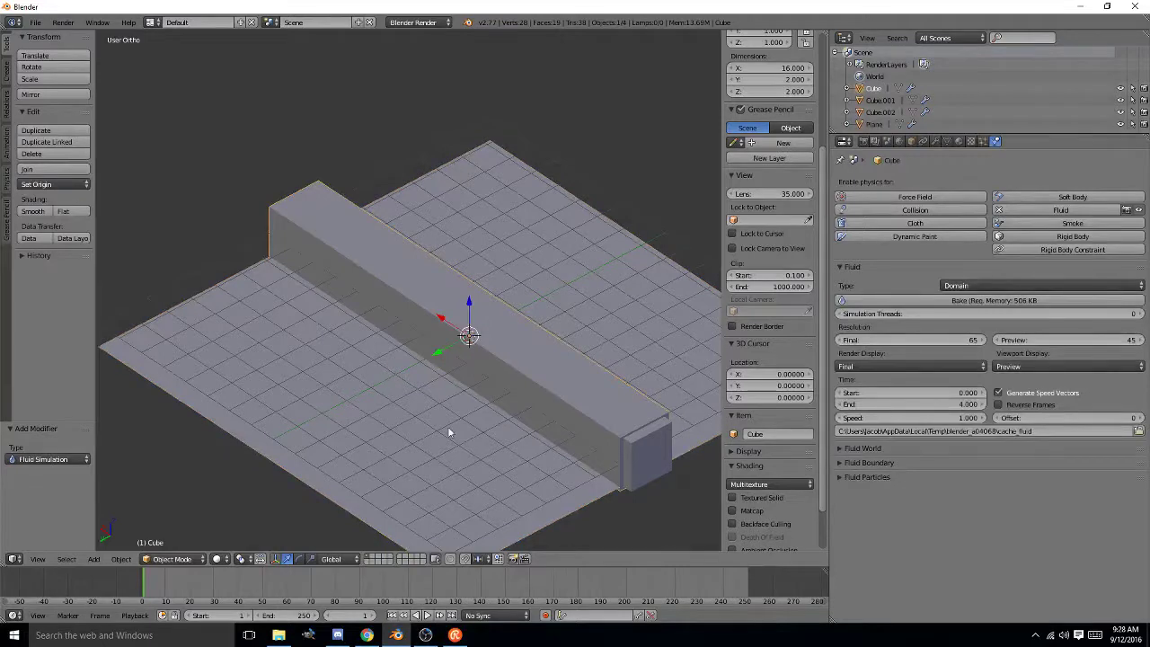
pyautogui.moveTo(325, 356); pyautogui.dragTo(351, 389, button='middle')
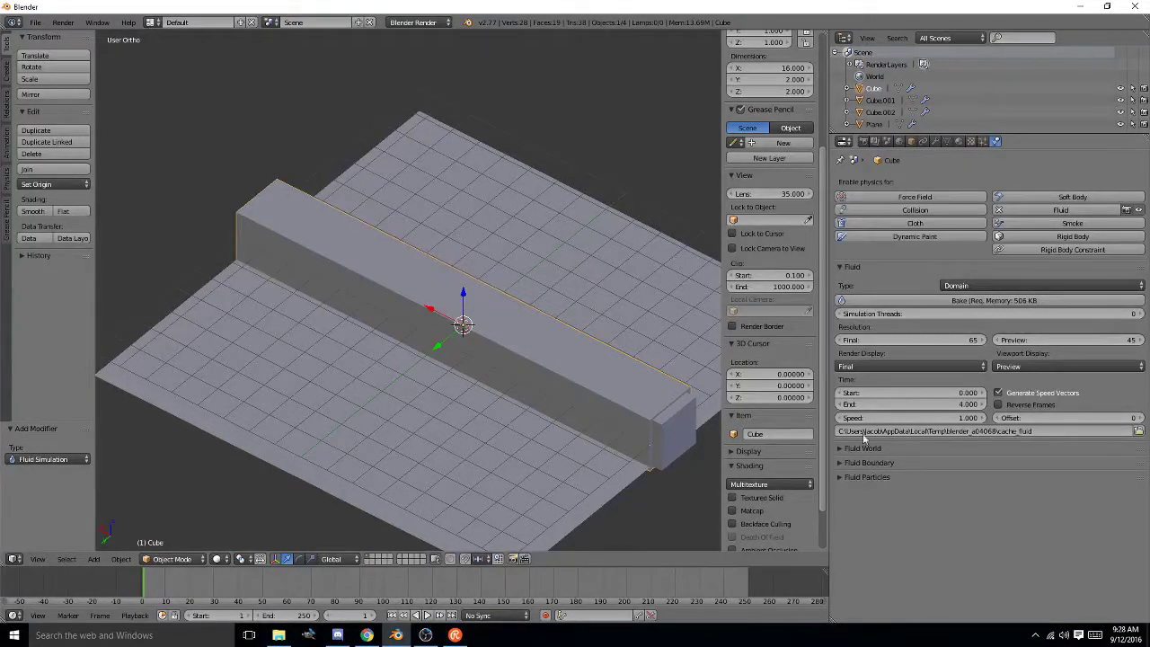
# - Bake the domain's fluid simulation and play the animation from the start of the timeline
pyautogui.click(937, 302)
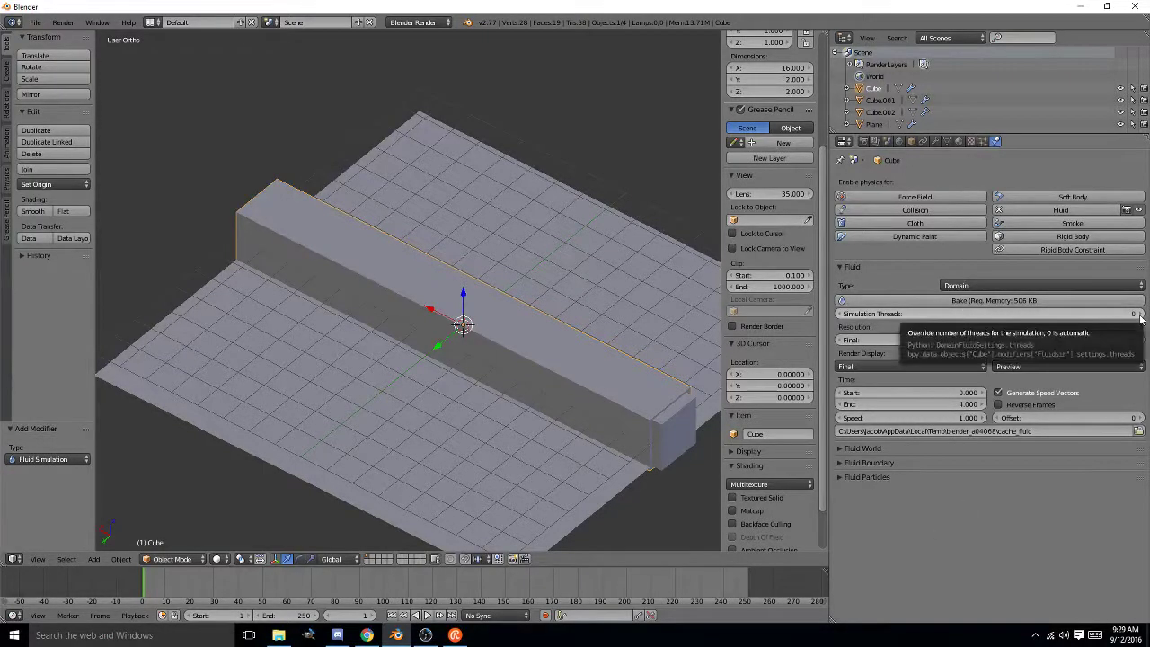
pyautogui.hotkey('alt', 'a')
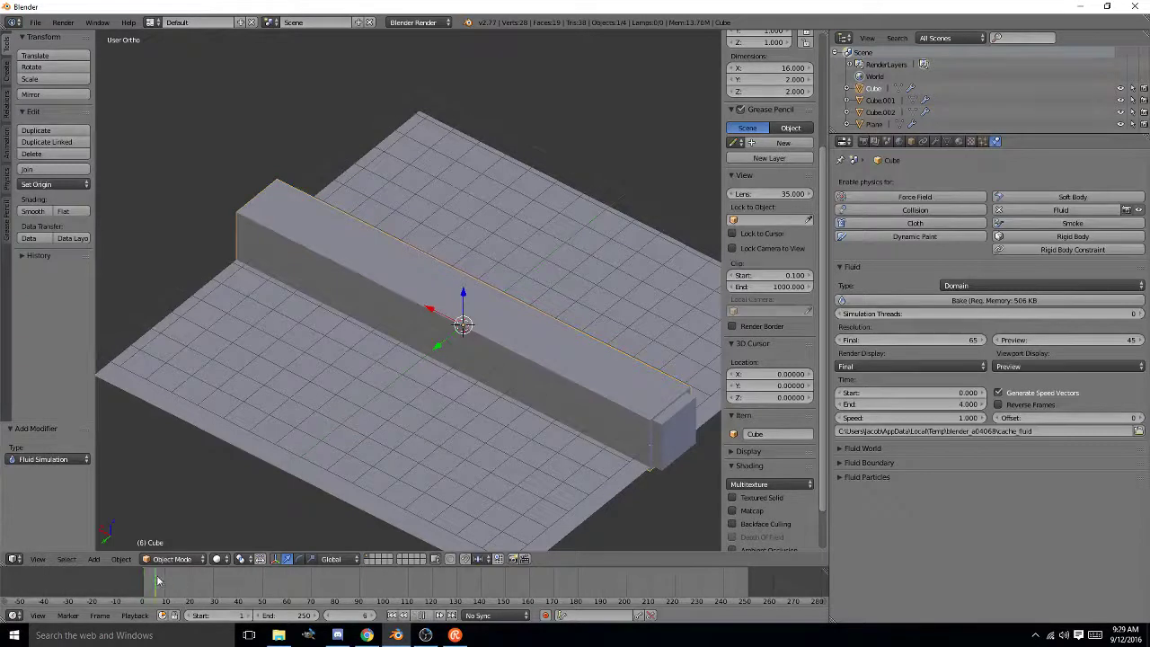
pyautogui.click(141, 587)
pyautogui.hotkey('alt', 'a')
pyautogui.hotkey('alt', 'a')
pyautogui.hotkey('alt', 'a')
# - Set the fluid domain's simulation end time to 30 and its simulation threads to 1
pyautogui.click(984, 406)
pyautogui.click(984, 406)
pyautogui.click(984, 406)
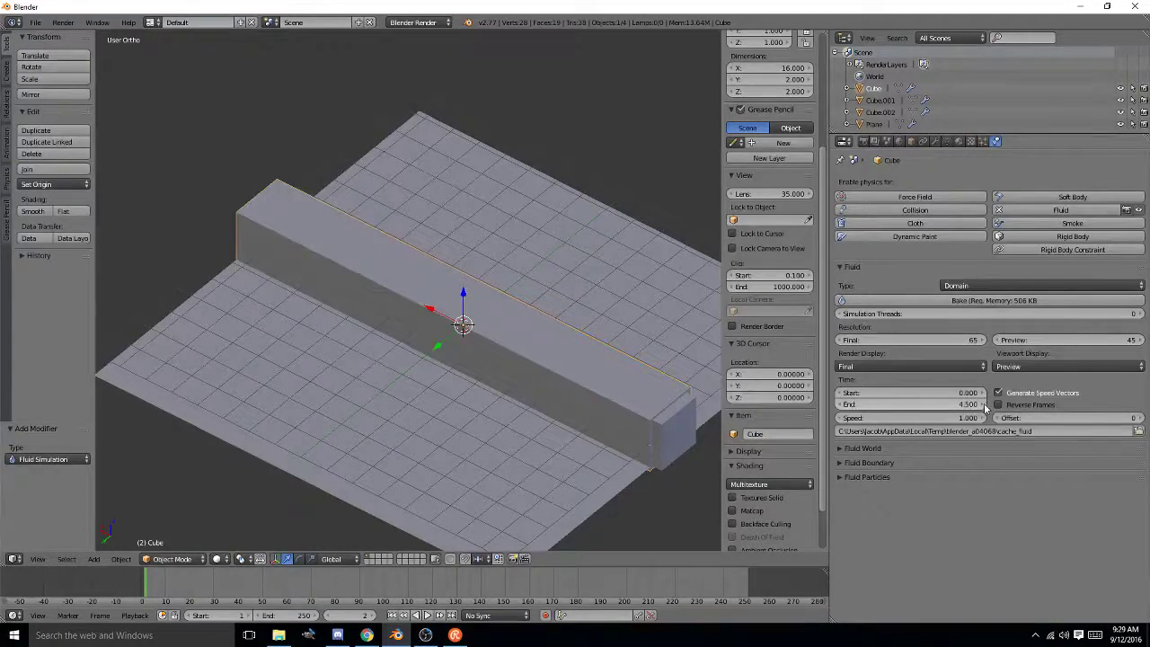
pyautogui.click(968, 403)
pyautogui.write('4.6')
pyautogui.press('BackSpace')
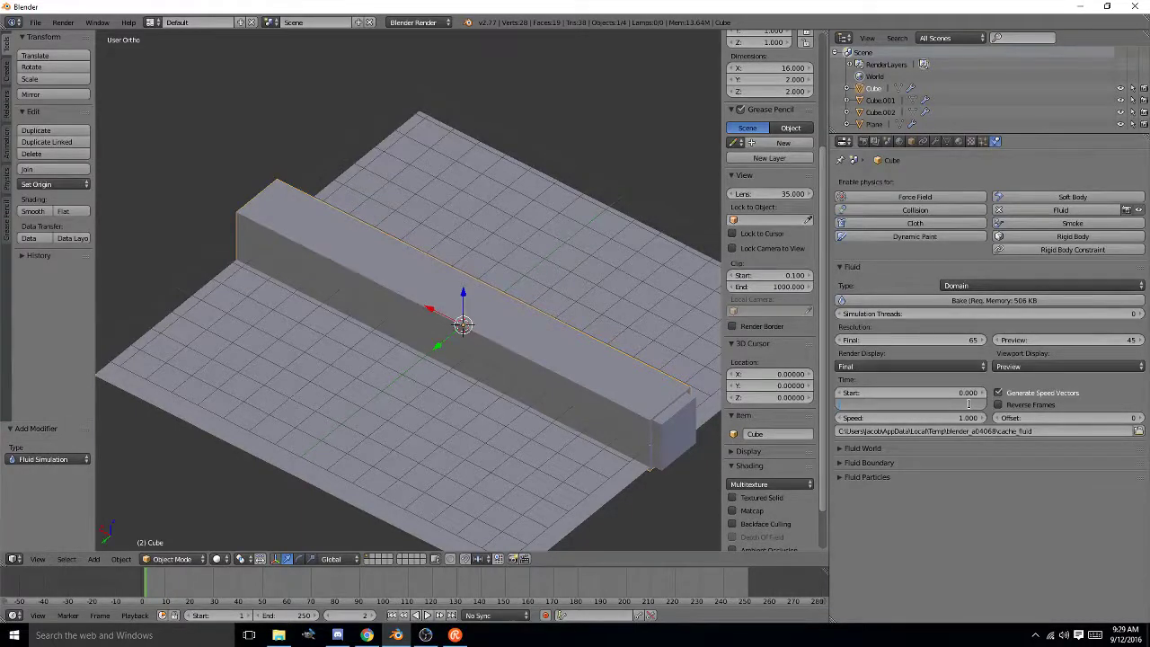
pyautogui.press('Return')
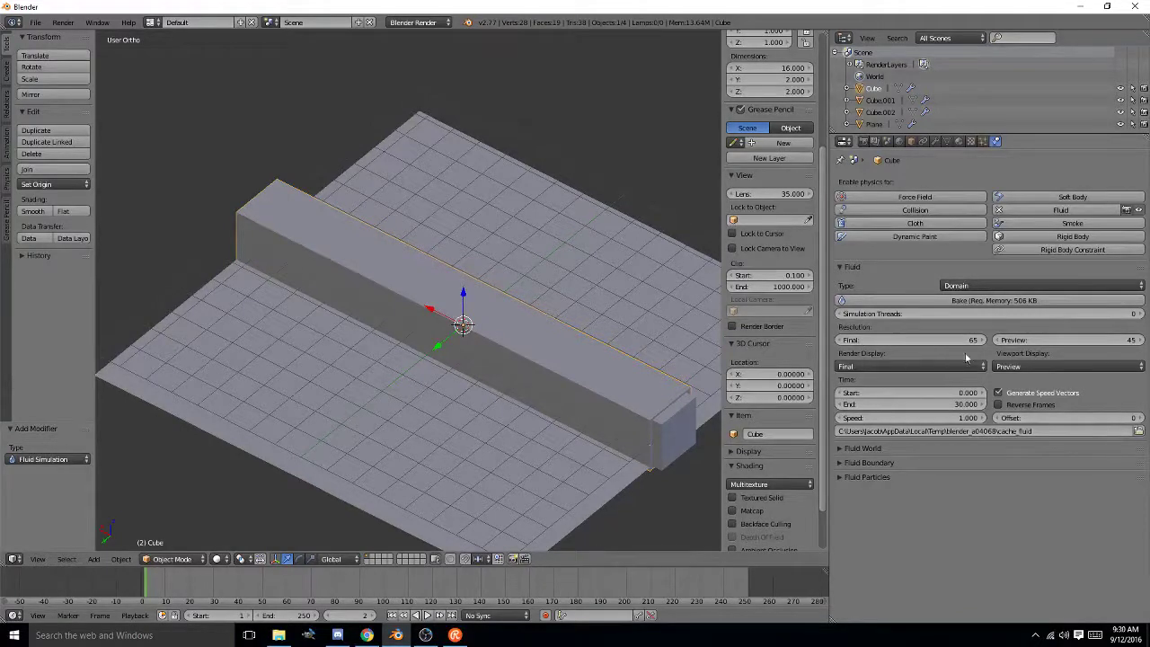
pyautogui.click(1142, 313)
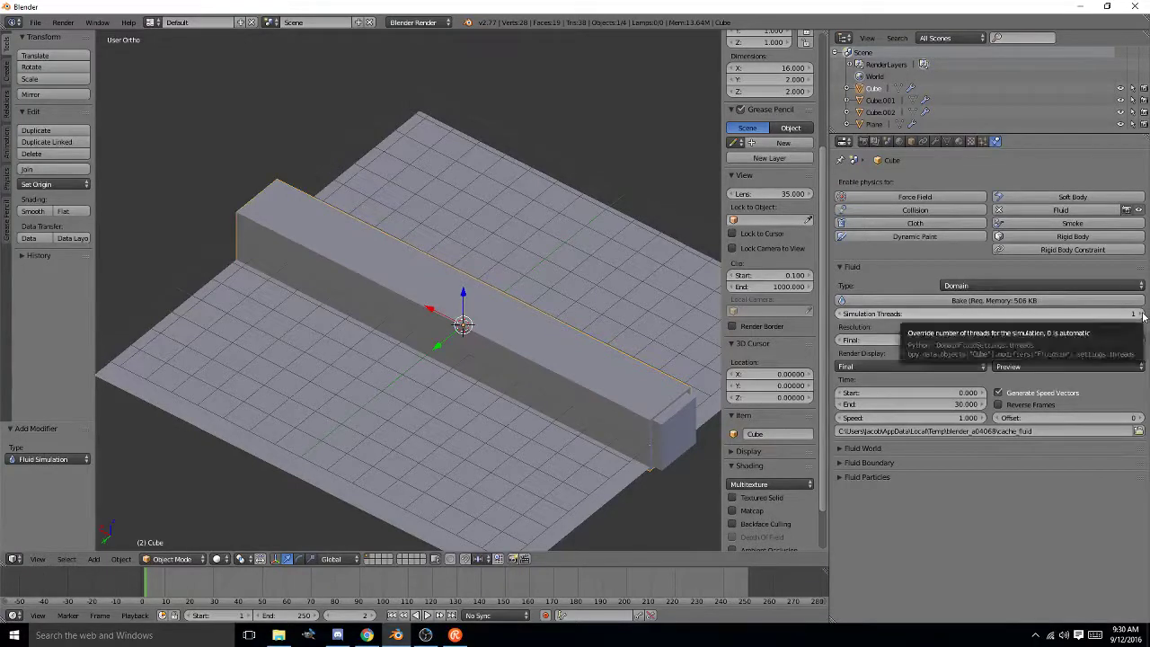
pyautogui.click(954, 367)
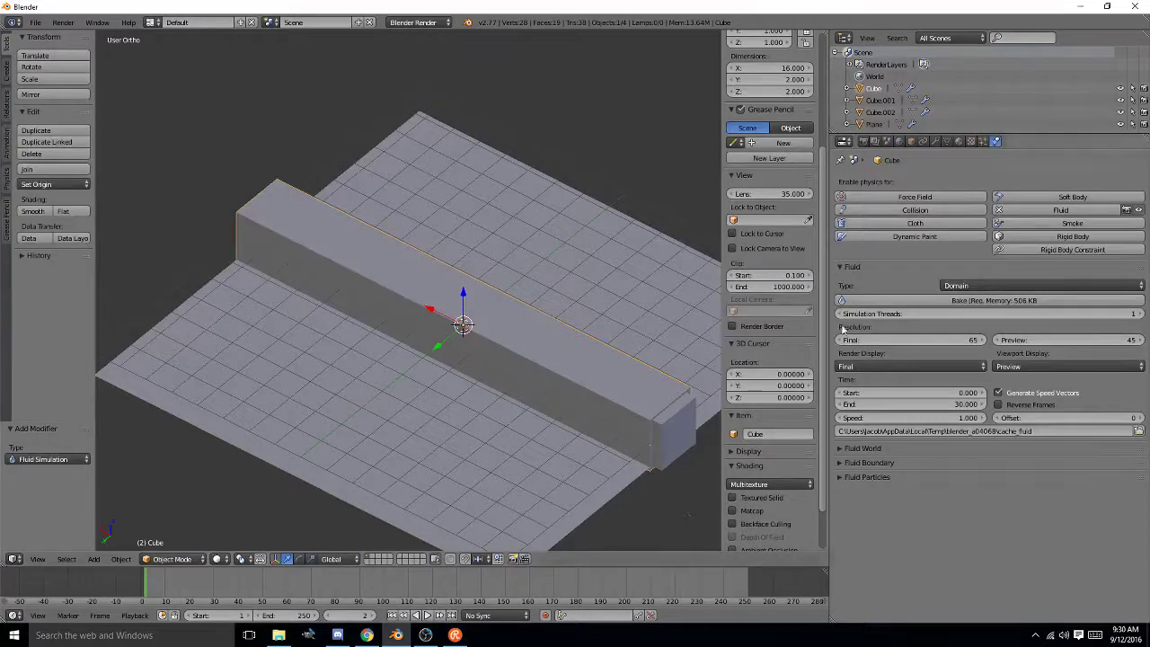
# - Bake the fluid simulation again with the new domain settings and play back the first frames
pyautogui.click(892, 306)
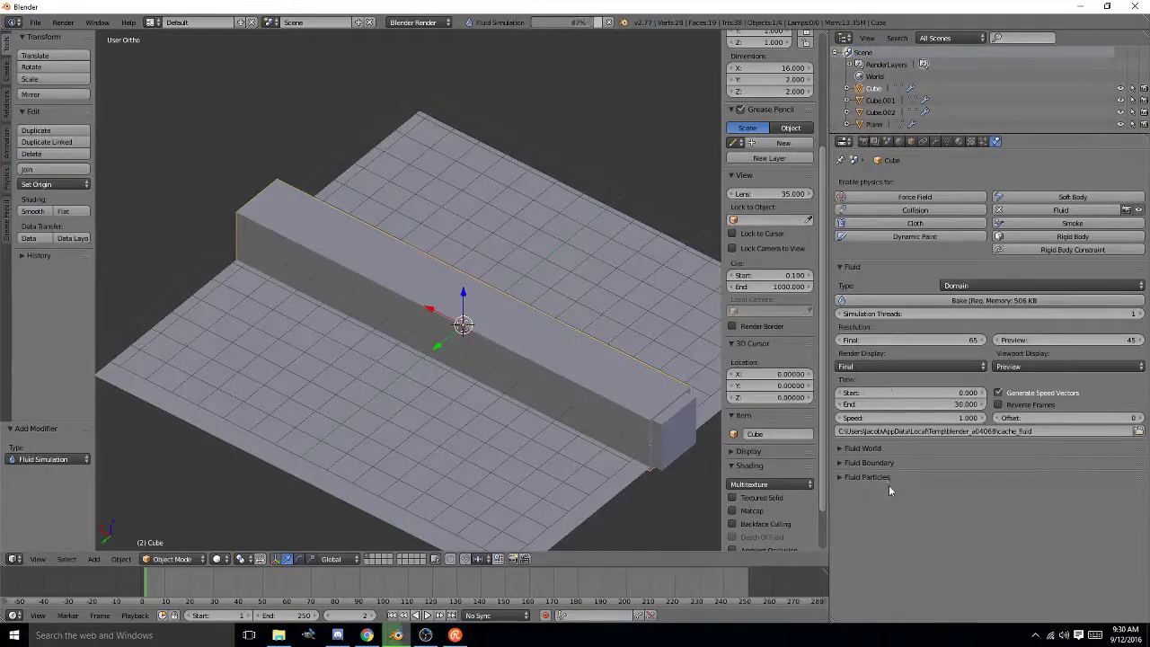
pyautogui.hotkey('alt', 'a')
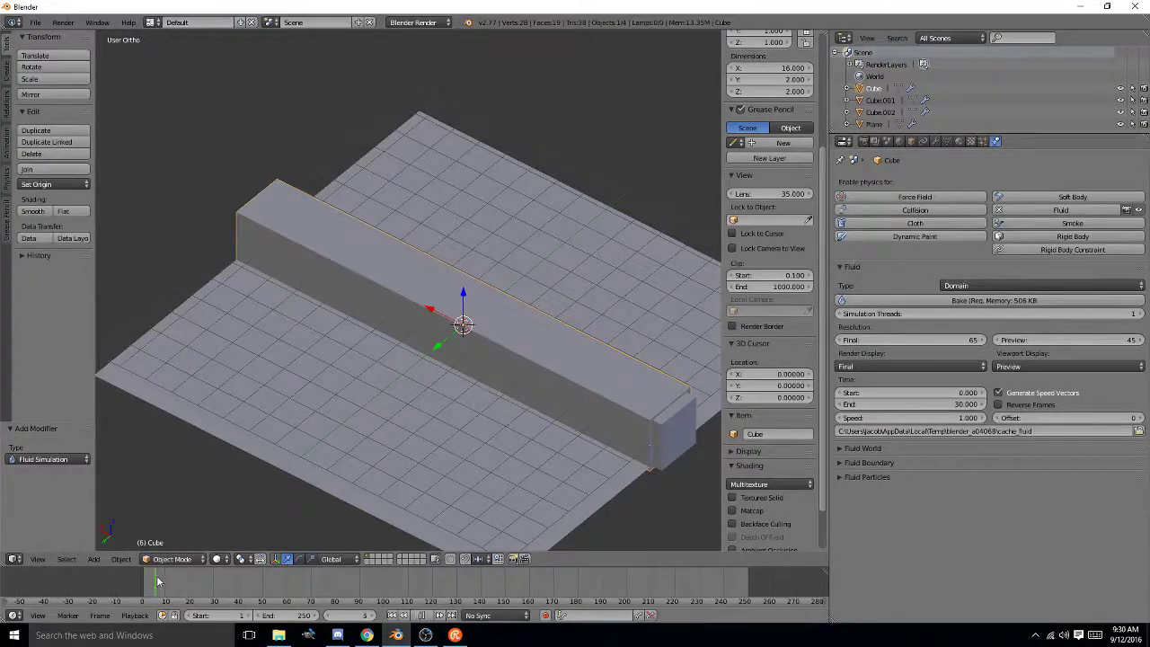
pyautogui.moveTo(158, 582)
pyautogui.mouseDown()
pyautogui.moveTo(239, 585)
pyautogui.moveTo(151, 594)
pyautogui.mouseUp()
pyautogui.hotkey('alt', 'a')
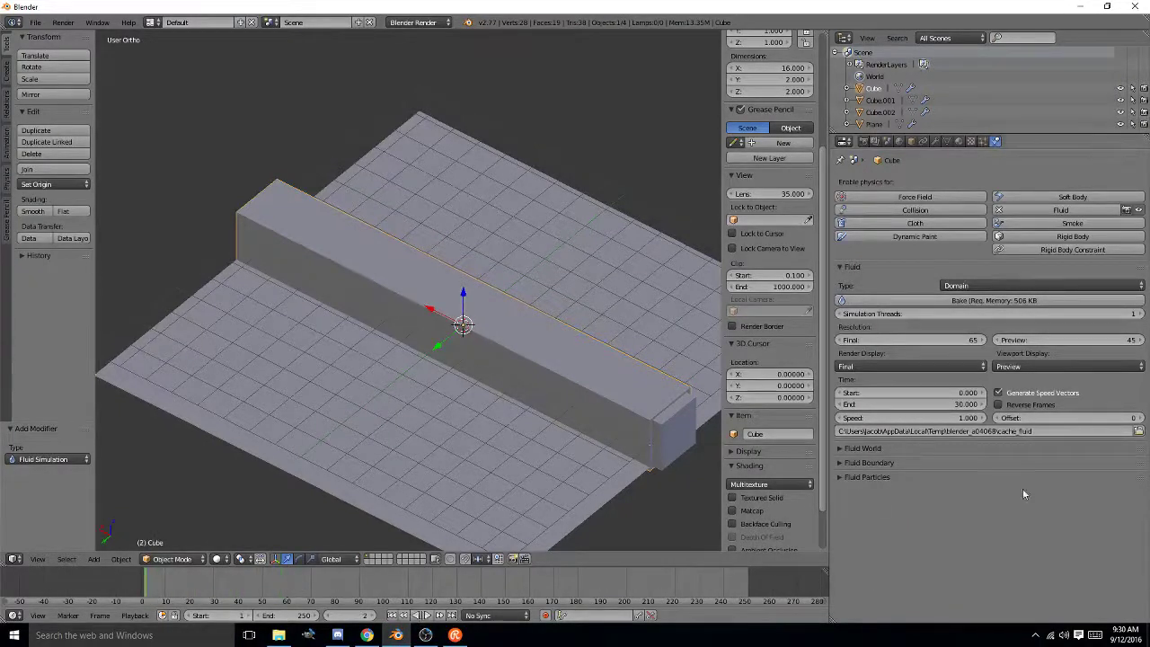
# - Set the Generate amount in the domain's Fluid Particles settings to 1
pyautogui.click(836, 447)
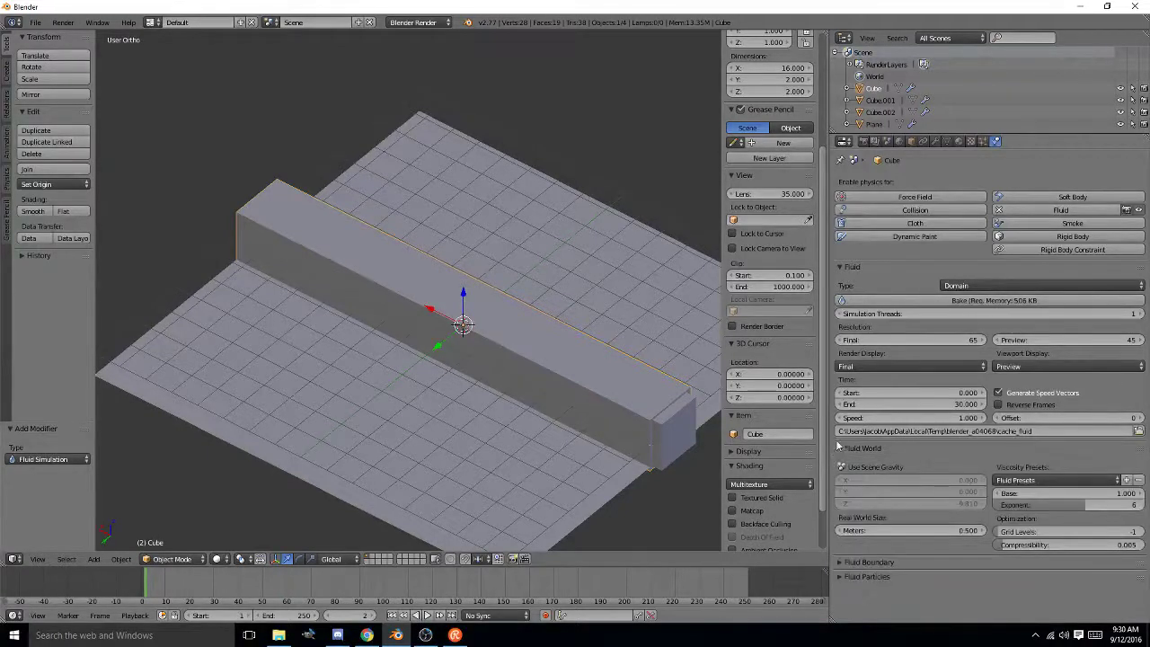
pyautogui.click(837, 448)
pyautogui.click(840, 461)
pyautogui.click(839, 461)
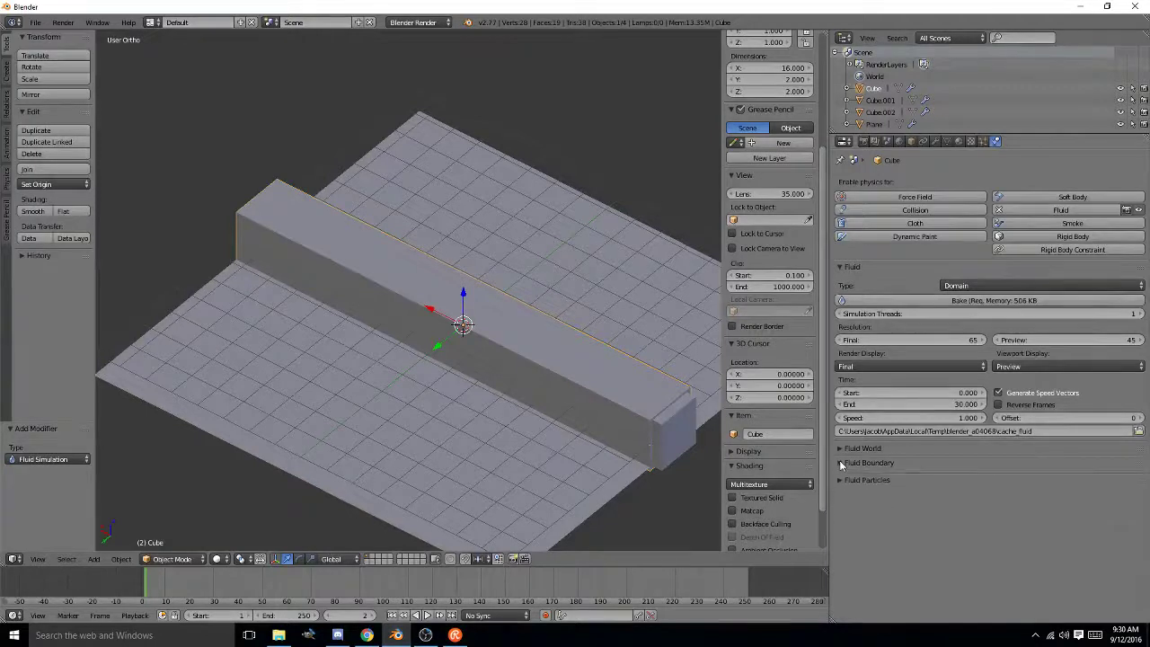
pyautogui.click(841, 479)
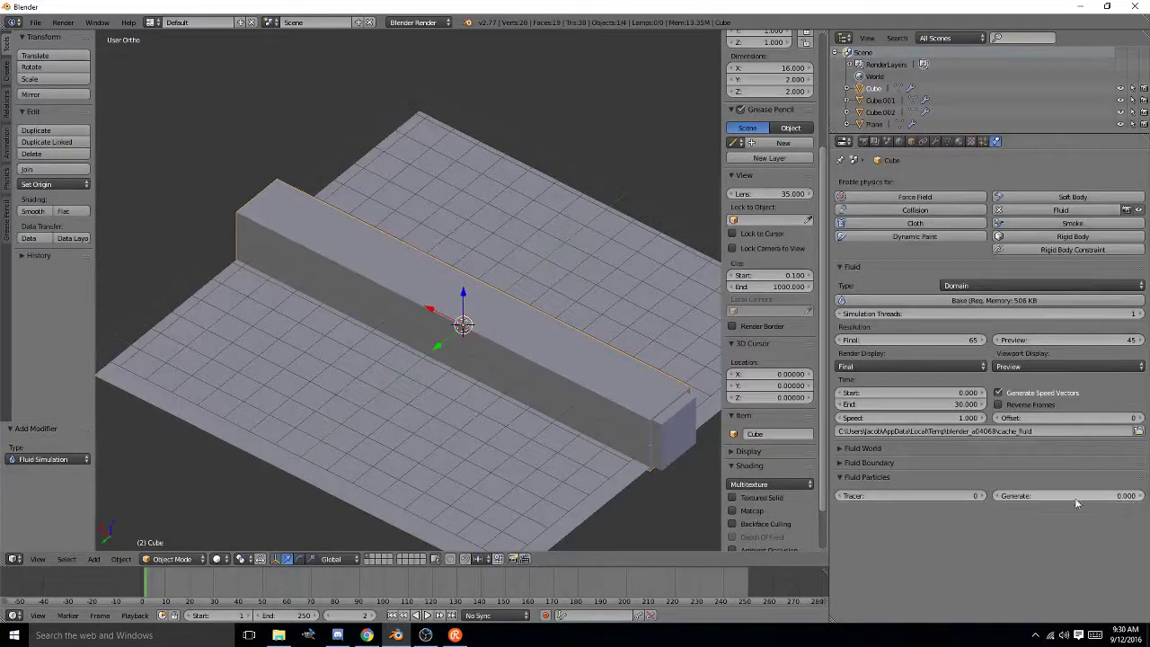
pyautogui.click(1140, 496)
pyautogui.click(1140, 496)
pyautogui.click(1141, 496)
pyautogui.click(1140, 496)
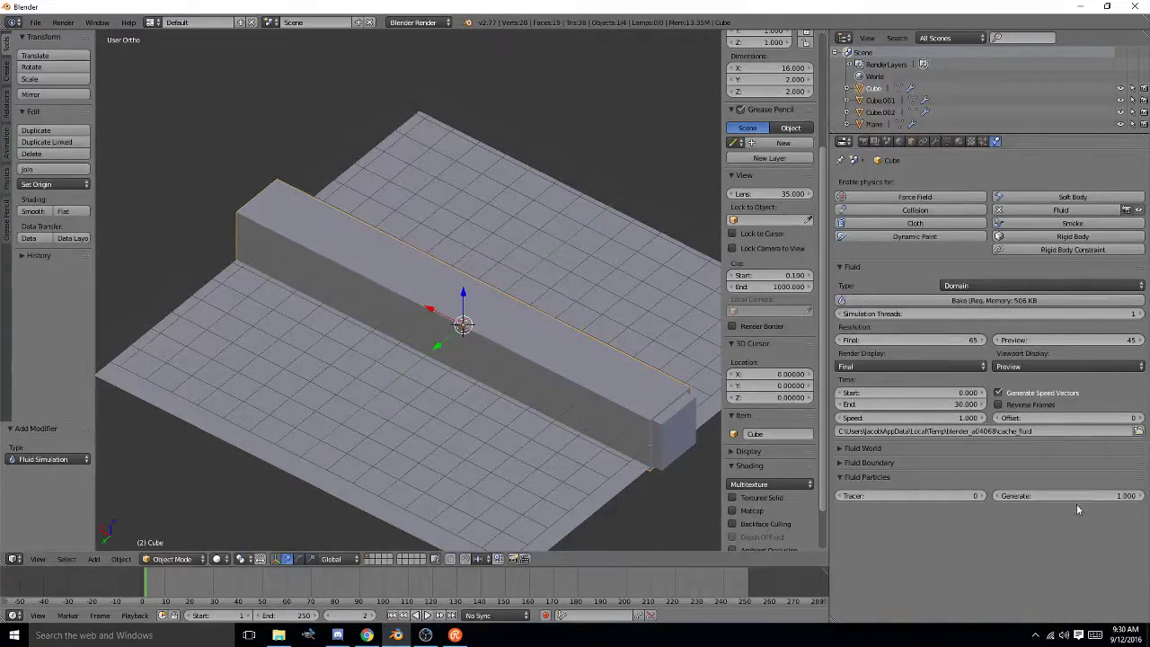
pyautogui.click(1140, 496)
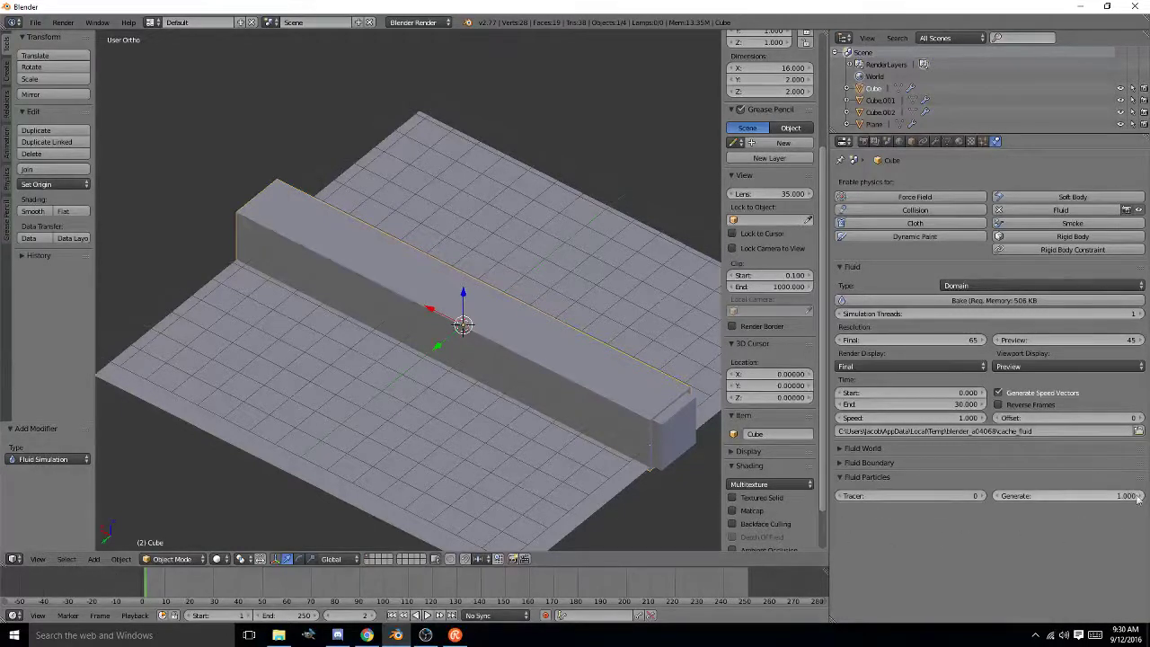
pyautogui.click(997, 497)
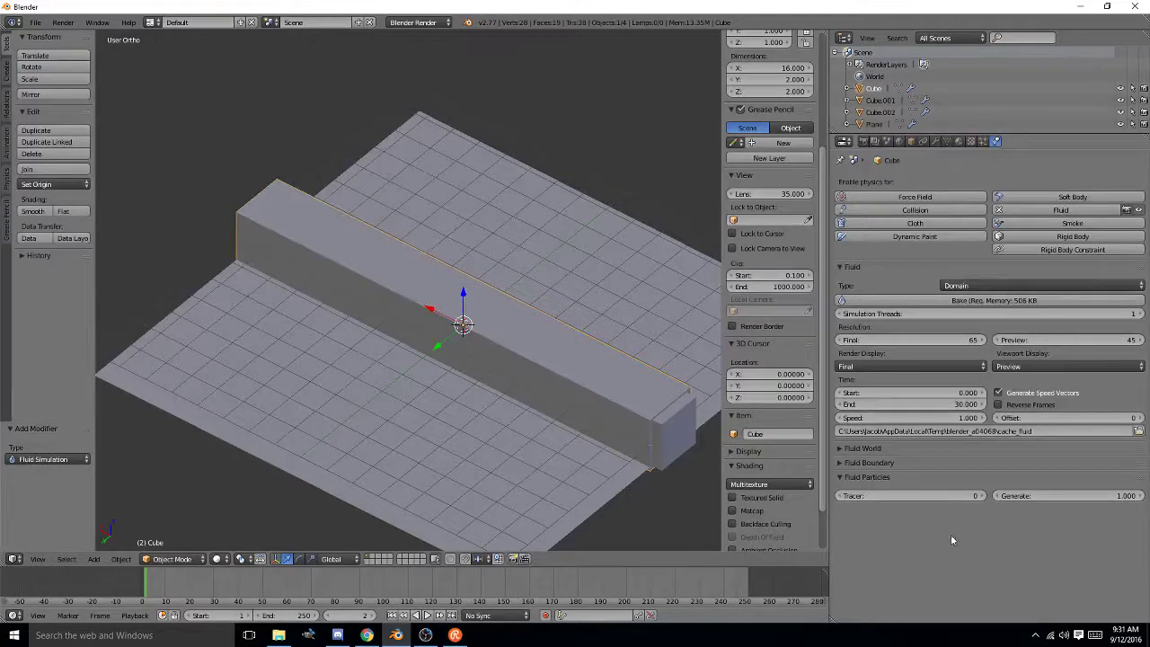
# - Examine the domain's Fluid Boundary and Fluid World settings
pyautogui.click(843, 477)
pyautogui.click(843, 463)
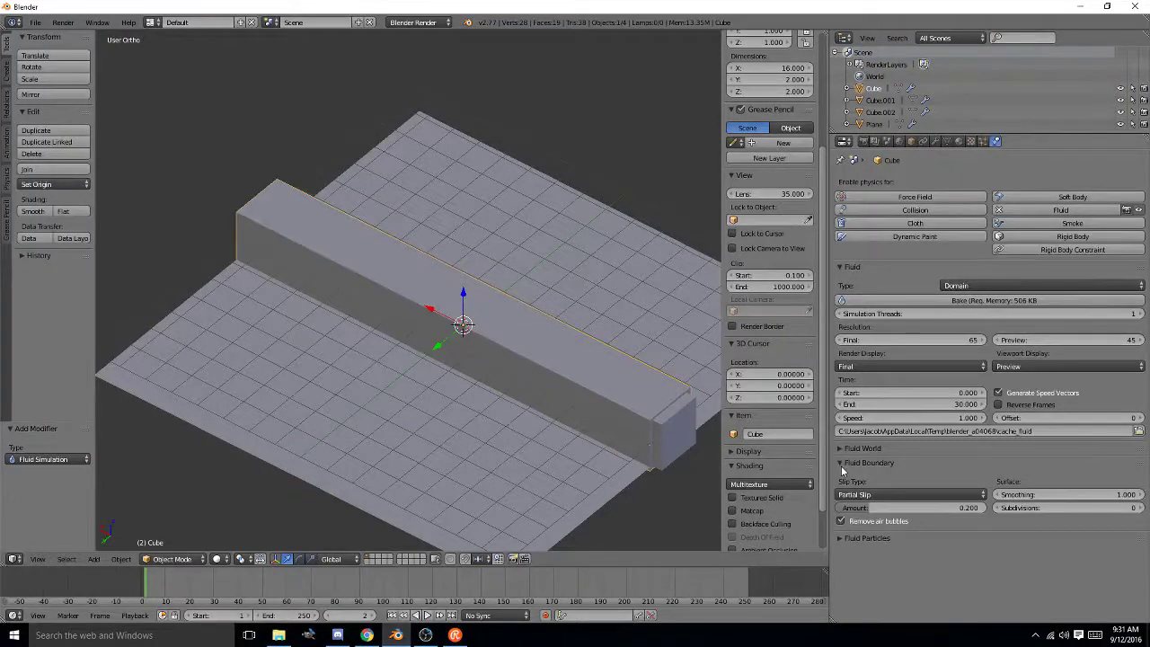
pyautogui.click(843, 463)
pyautogui.click(842, 462)
pyautogui.click(840, 462)
pyautogui.click(841, 448)
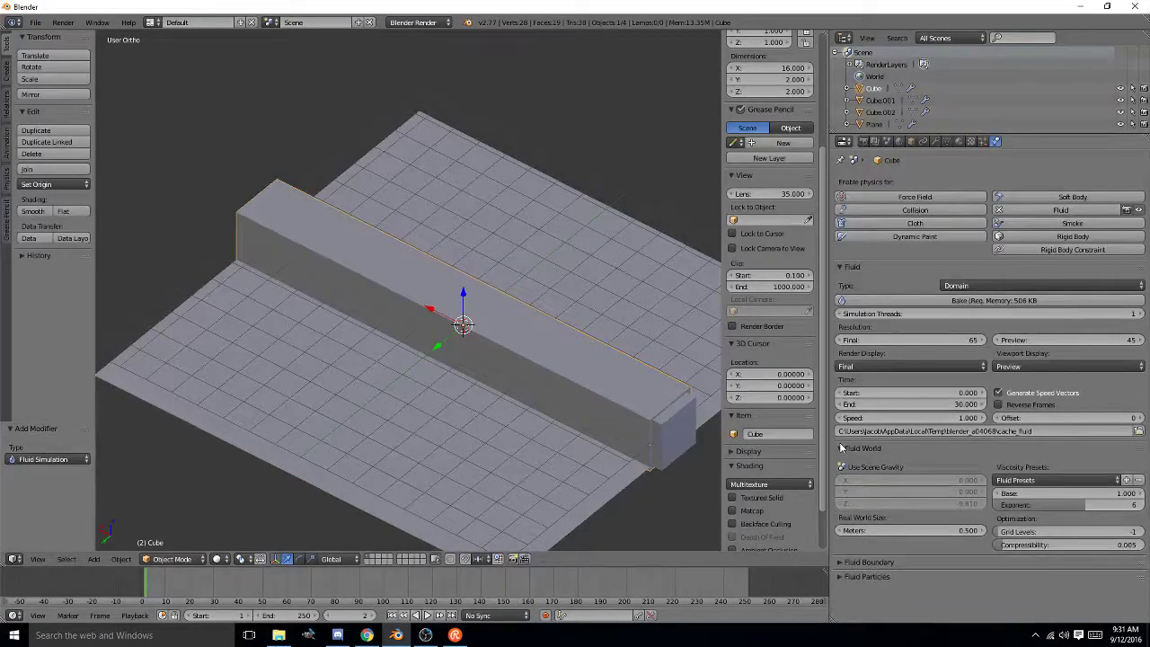
pyautogui.click(841, 448)
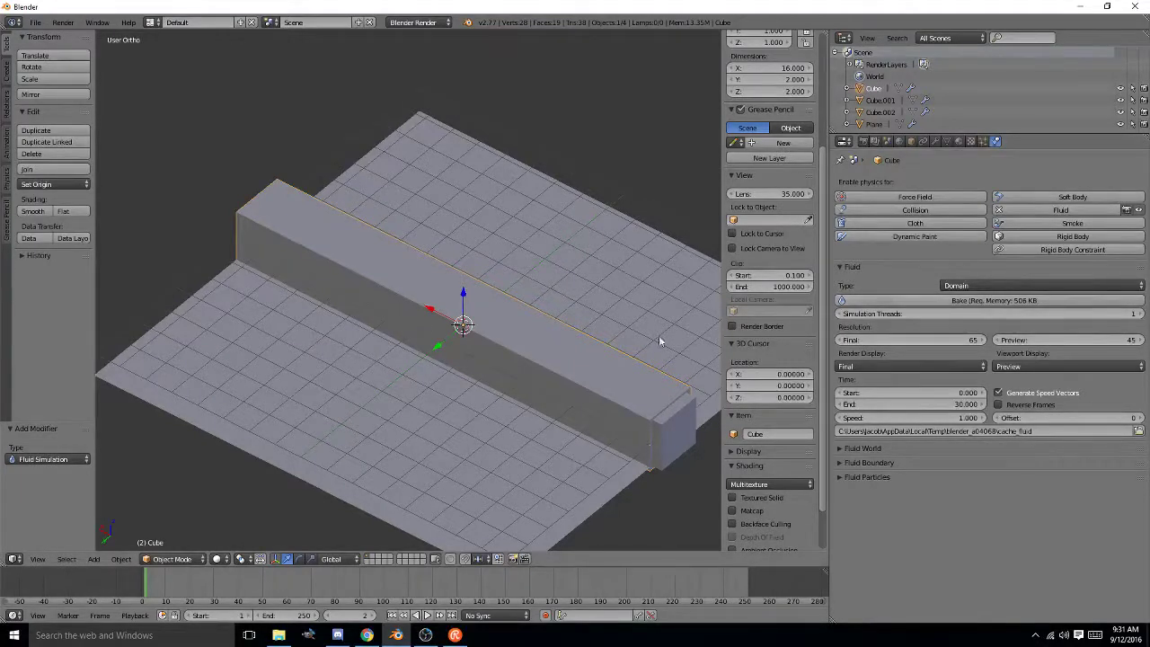
# - Switch the viewport to wireframe and set the inflow block's X inflow velocity to -0.2
pyautogui.rightClick(672, 433)
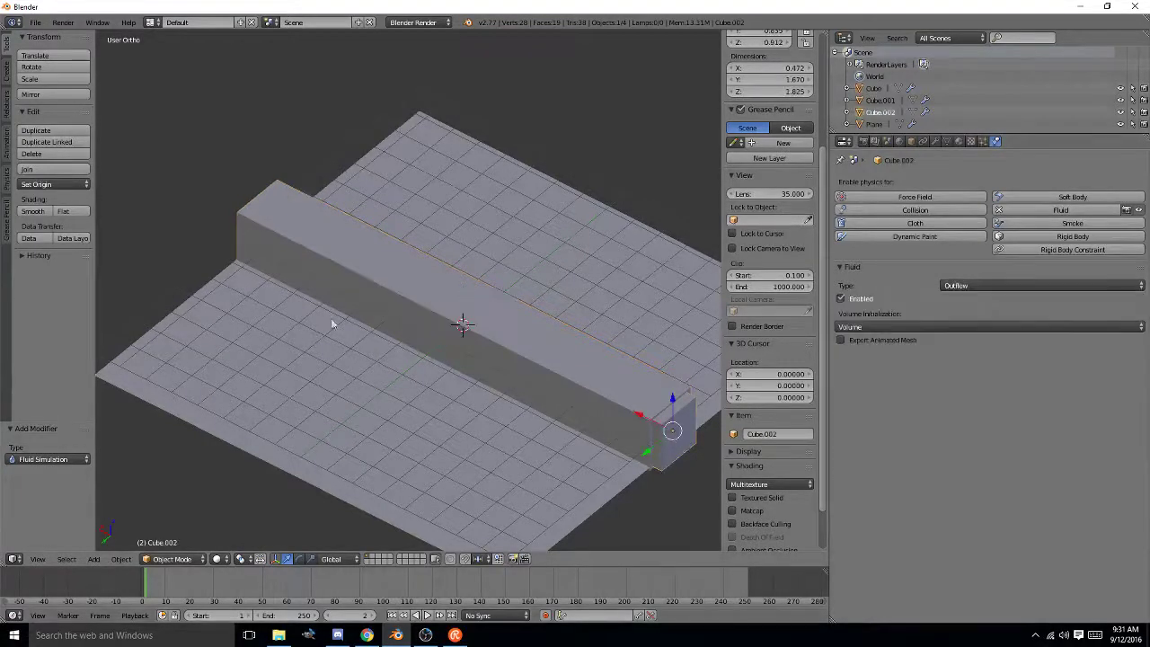
pyautogui.press('z')
pyautogui.rightClick(274, 213)
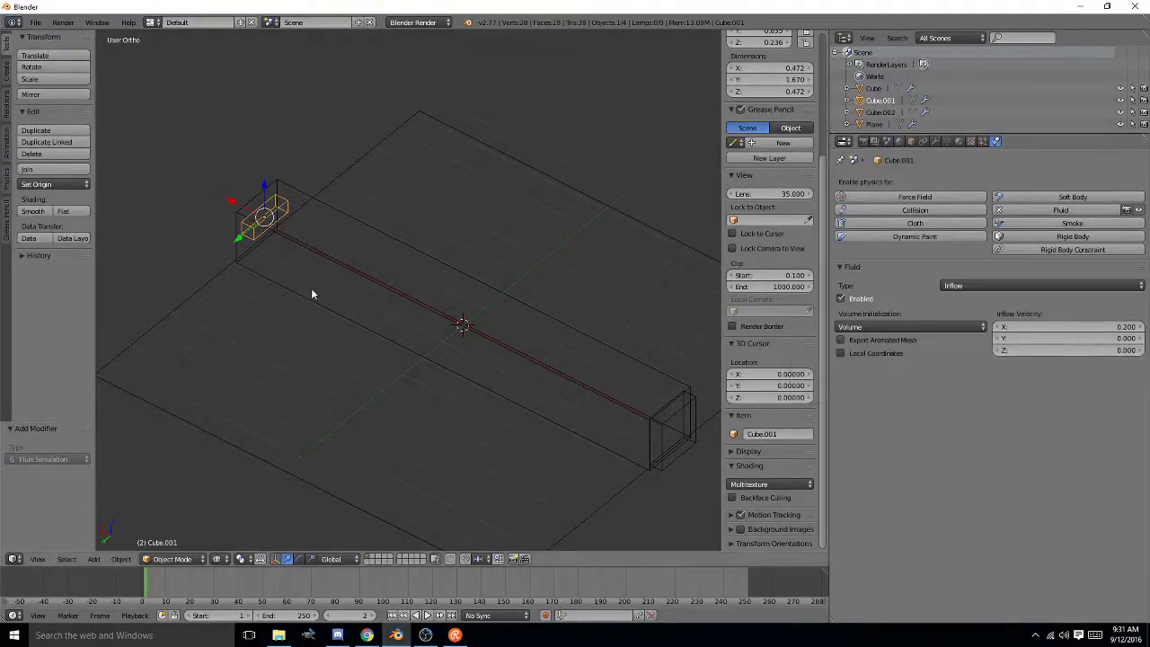
pyautogui.click(1086, 325)
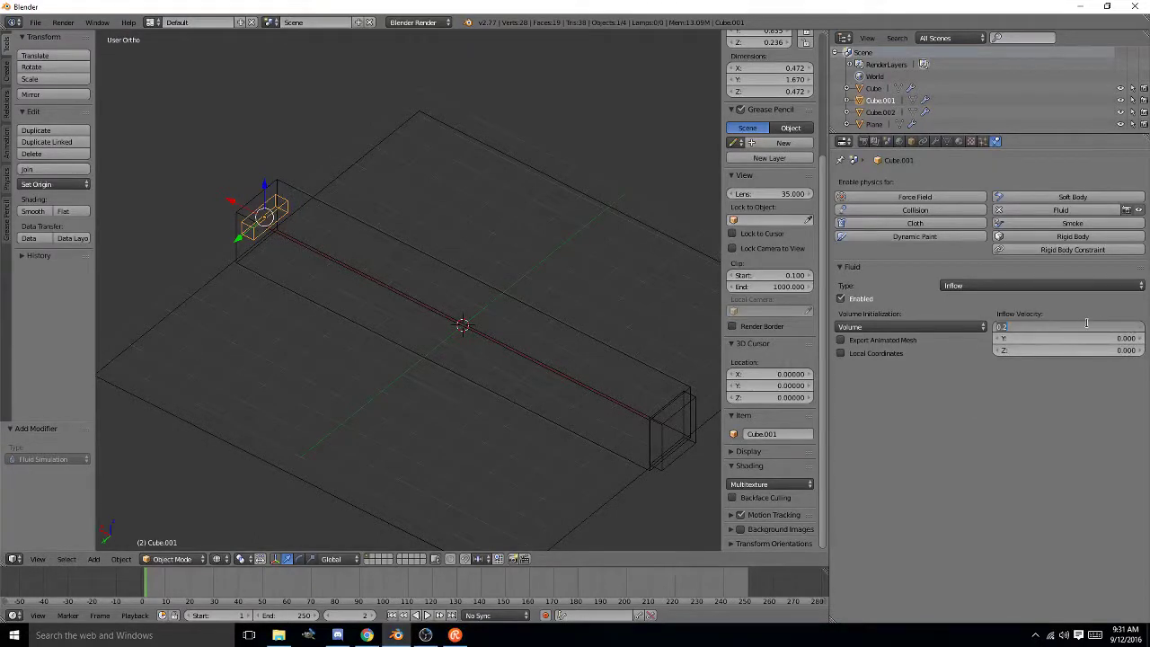
pyautogui.press('BackSpace')
pyautogui.write('-0.2')
pyautogui.press('Return')
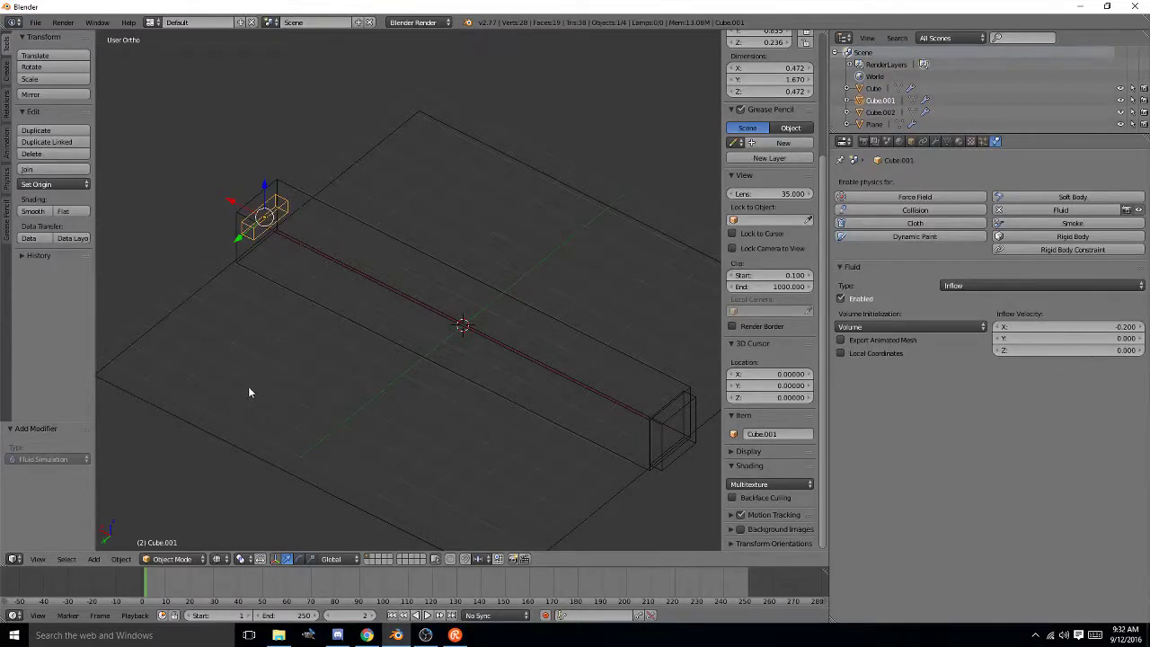
# - Review the fluid settings of the inflow block, the outflow block and the plane obstacle
pyautogui.moveTo(241, 387); pyautogui.dragTo(274, 392, button='middle')
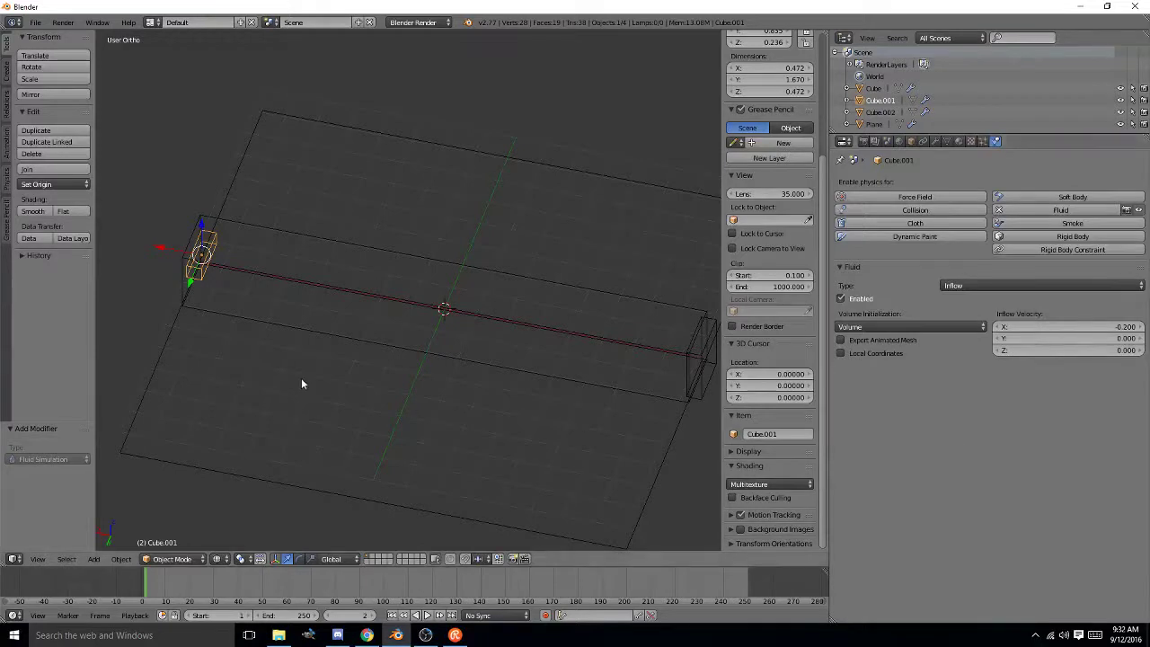
pyautogui.moveTo(324, 342); pyautogui.dragTo(253, 310, button='middle')
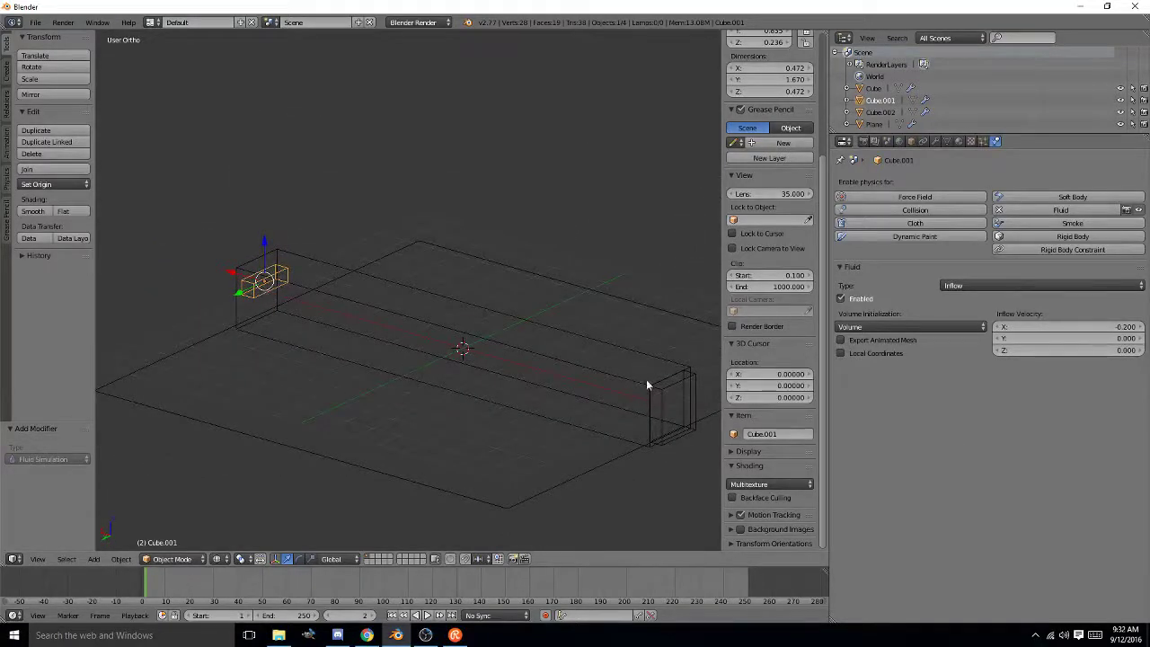
pyautogui.rightClick(663, 406)
pyautogui.rightClick(265, 285)
pyautogui.rightClick(664, 395)
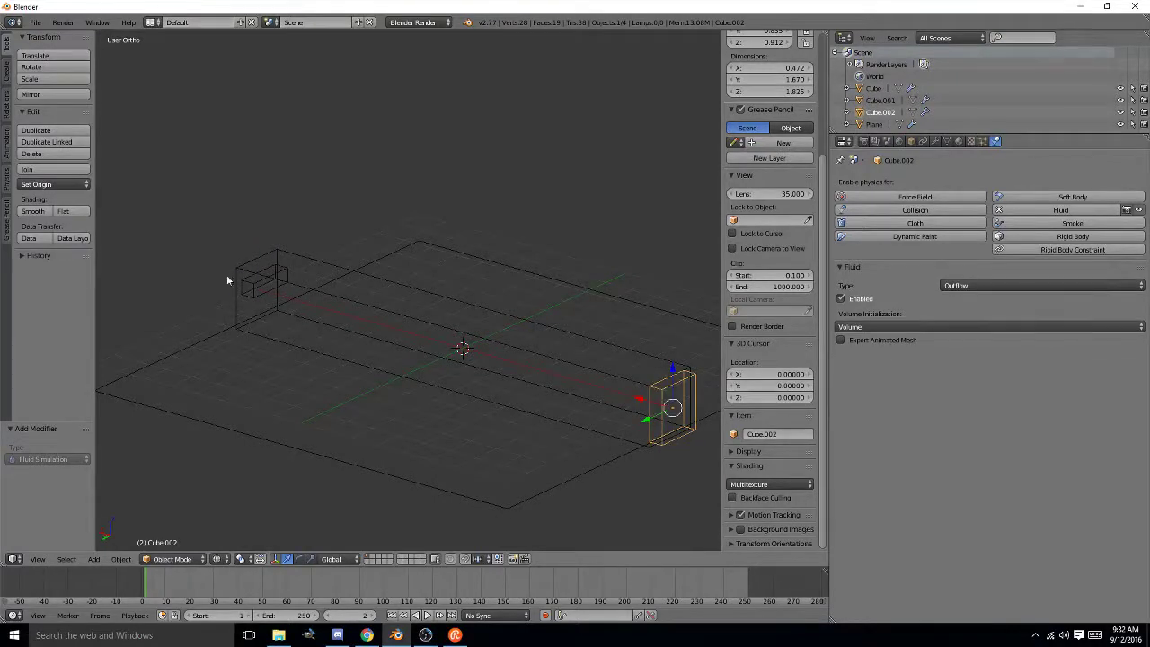
pyautogui.rightClick(256, 287)
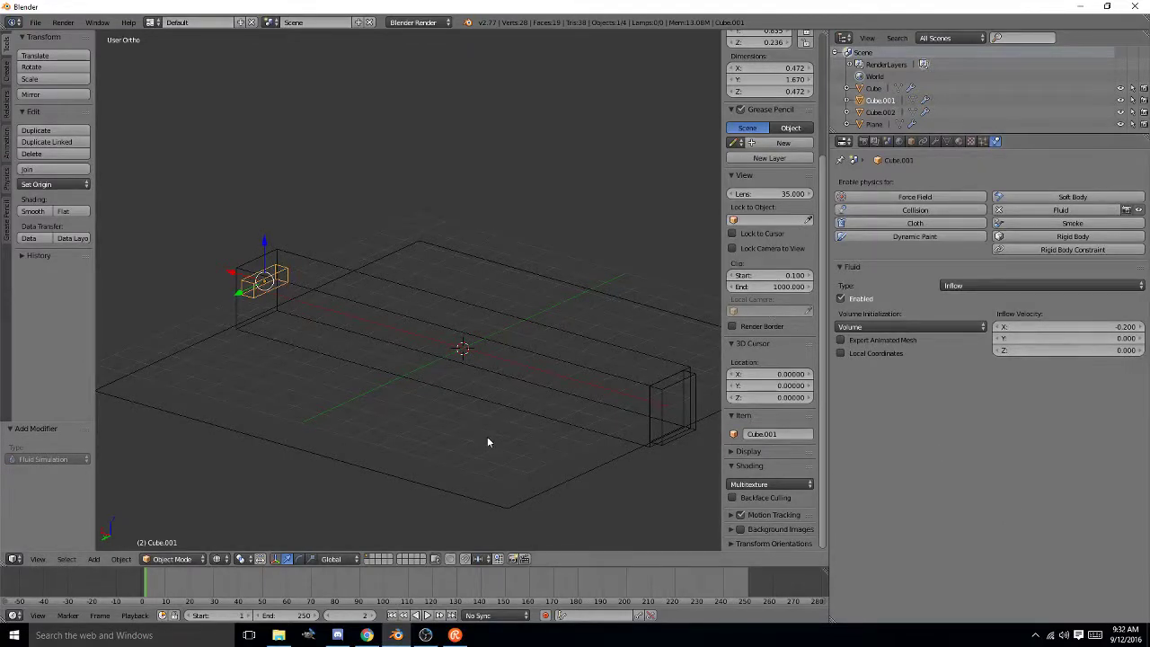
pyautogui.rightClick(467, 503)
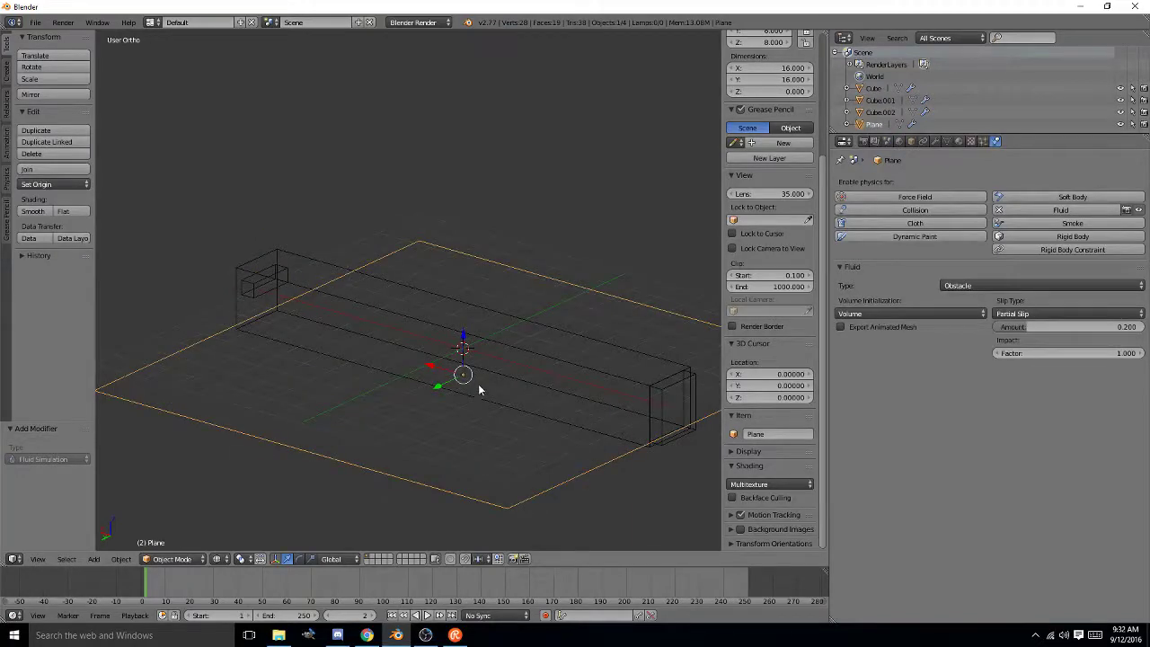
# - Return the viewport to solid shading, bake the domain's fluid simulation again and play it back from the start
pyautogui.press('z')
pyautogui.moveTo(527, 357); pyautogui.dragTo(560, 334, button='middle')
pyautogui.rightClick(560, 334)
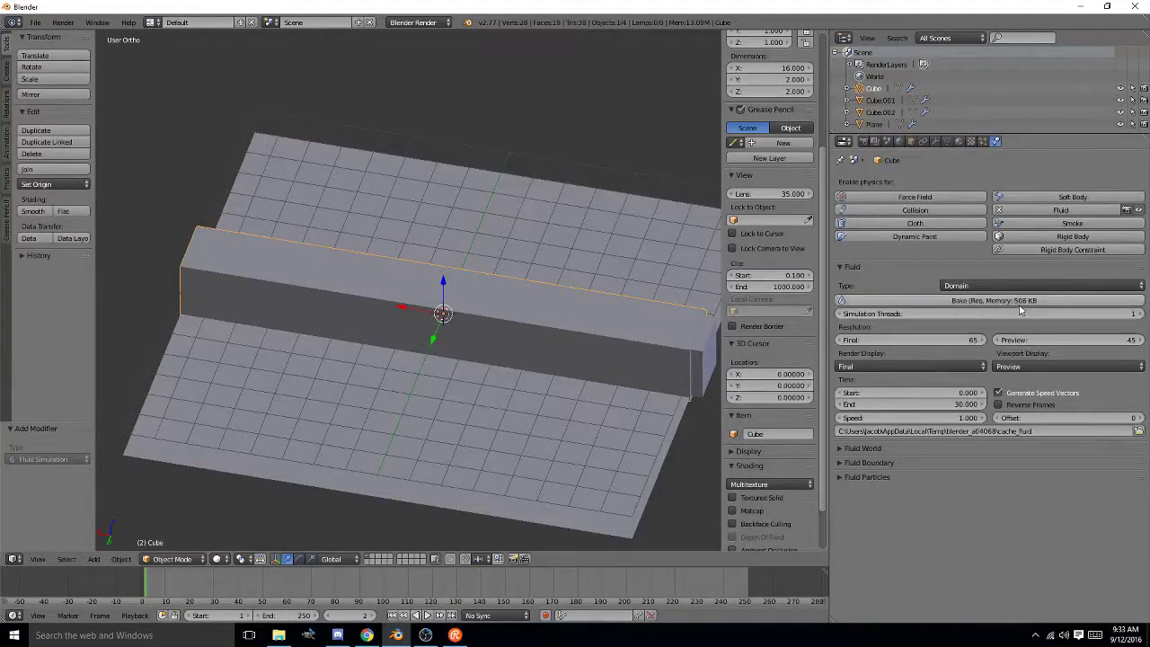
pyautogui.click(1017, 287)
pyautogui.click(1017, 287)
pyautogui.click(1017, 287)
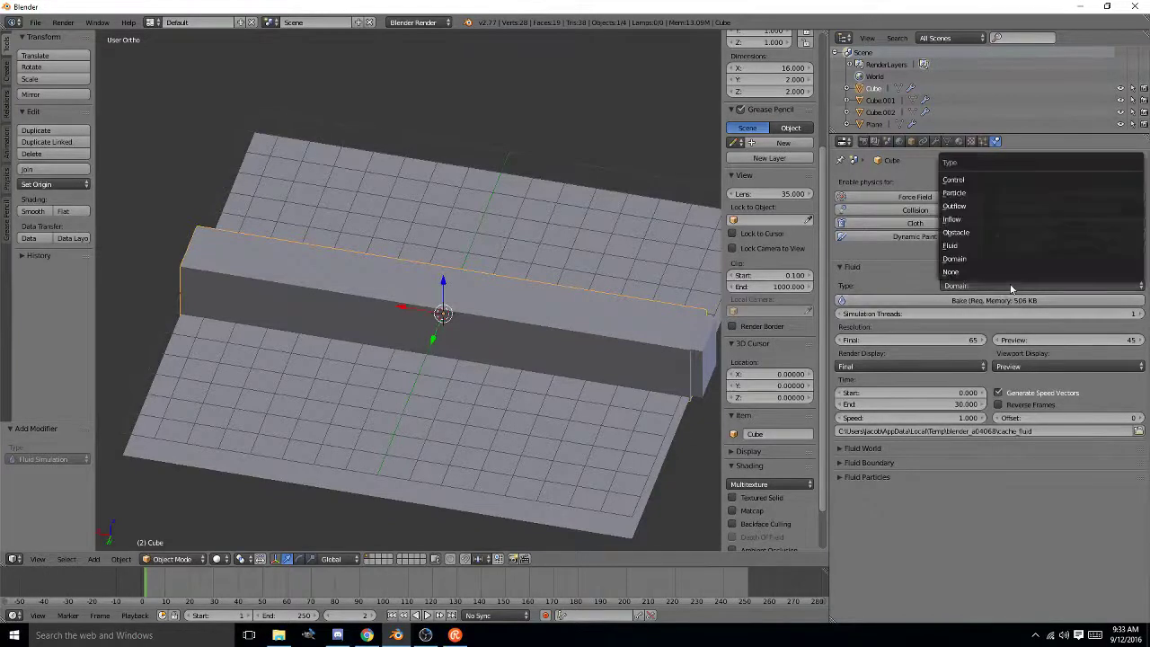
pyautogui.click(1016, 287)
pyautogui.click(1007, 301)
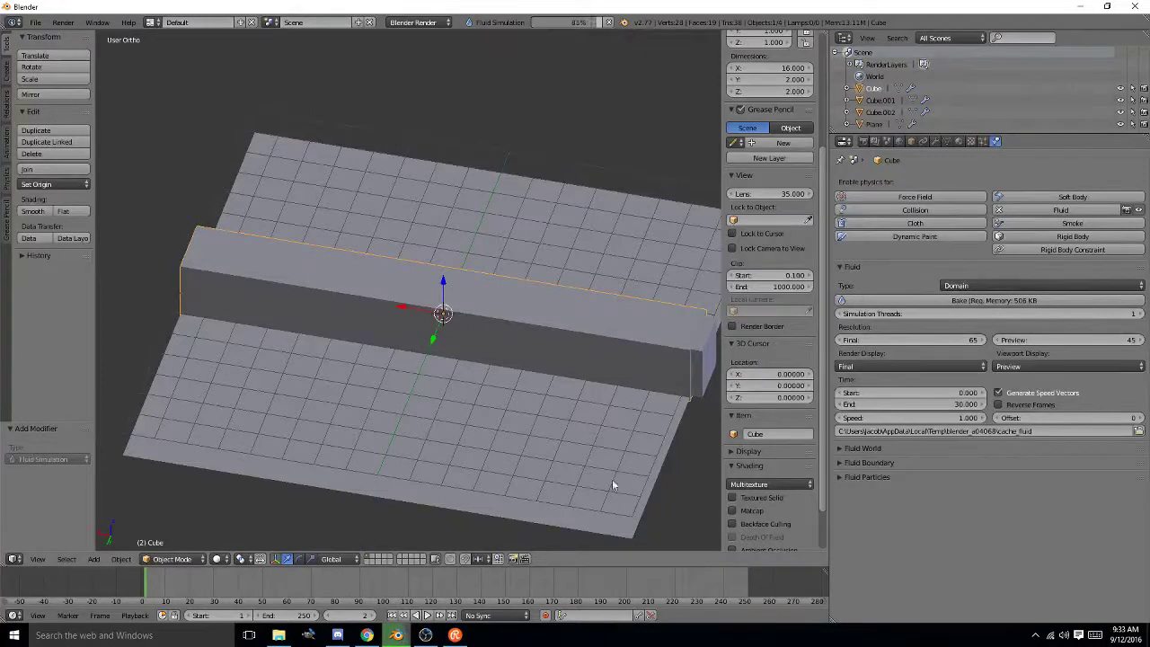
pyautogui.hotkey('alt', 'a')
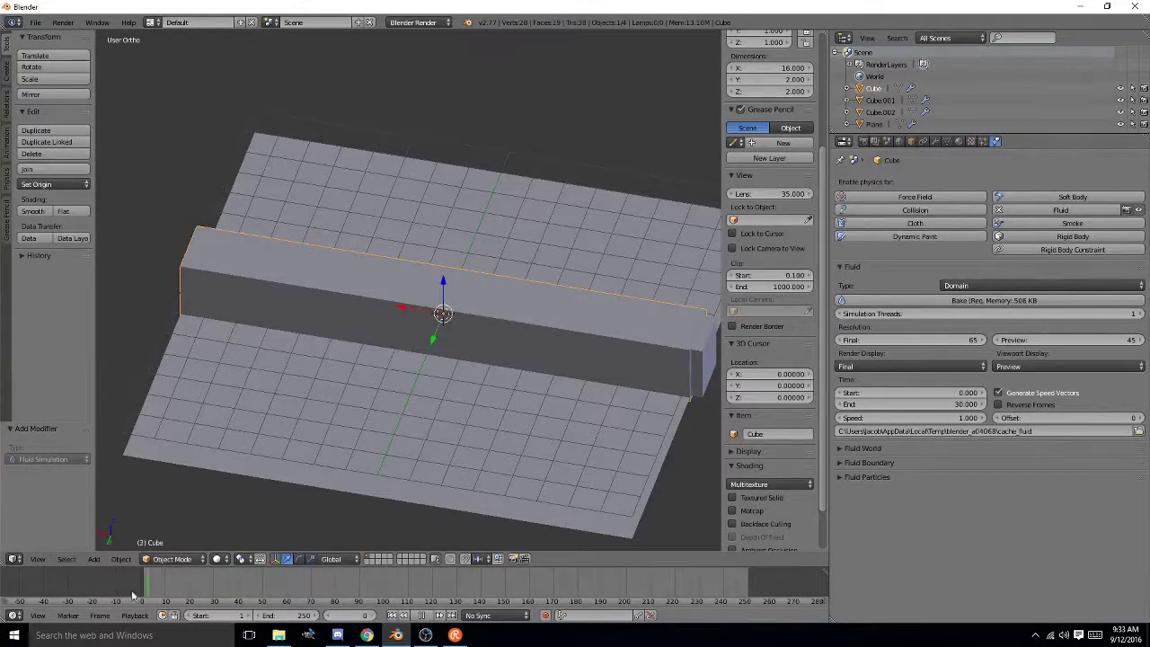
pyautogui.moveTo(203, 589); pyautogui.dragTo(146, 588)
pyautogui.hotkey('alt', 'a')
# - Set the timeline's end frame to 30 and play the looping animation to check the fluid
pyautogui.click(307, 616)
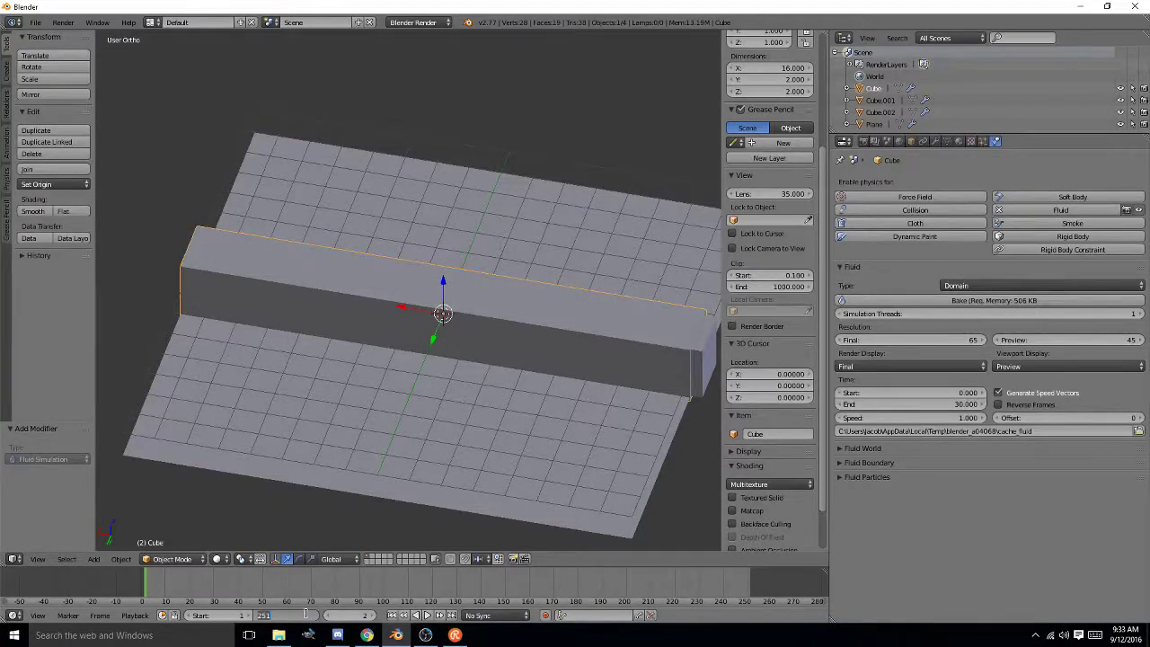
pyautogui.press('BackSpace')
pyautogui.write('30')
pyautogui.press('Return')
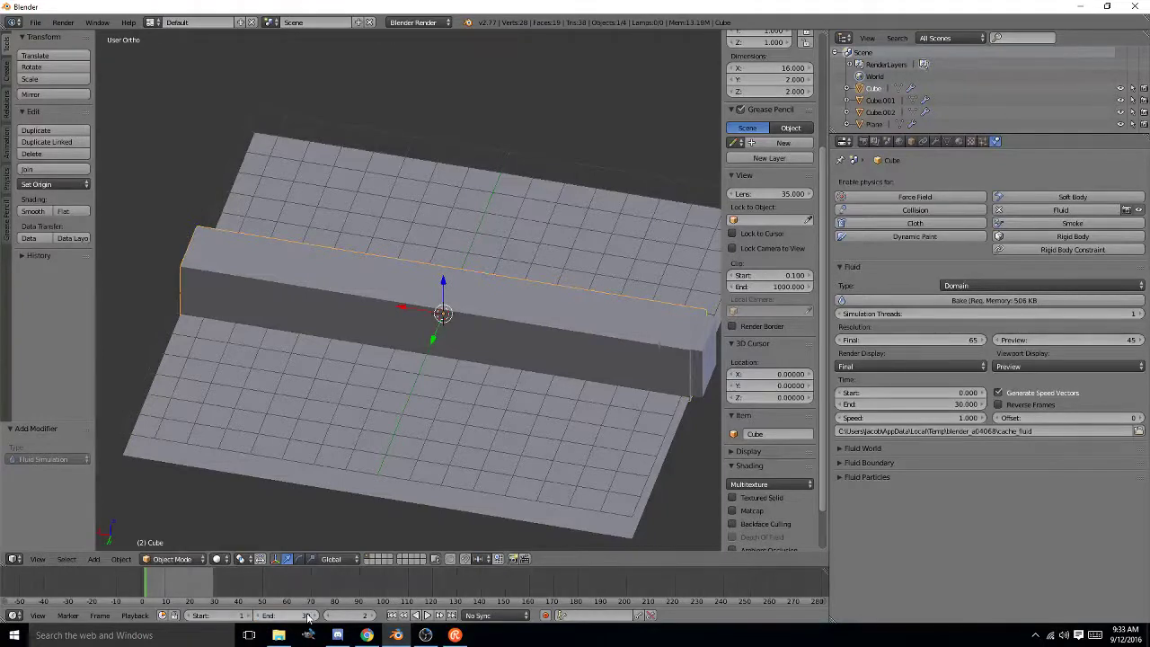
pyautogui.click(428, 615)
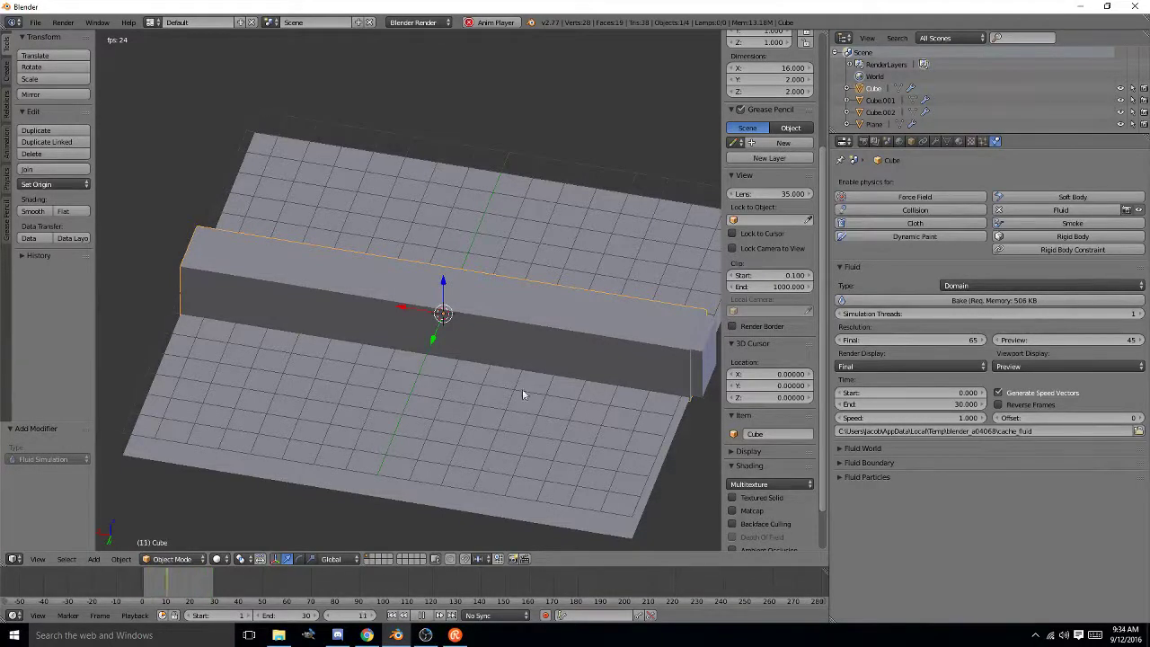
pyautogui.moveTo(524, 394); pyautogui.dragTo(382, 383, button='middle')
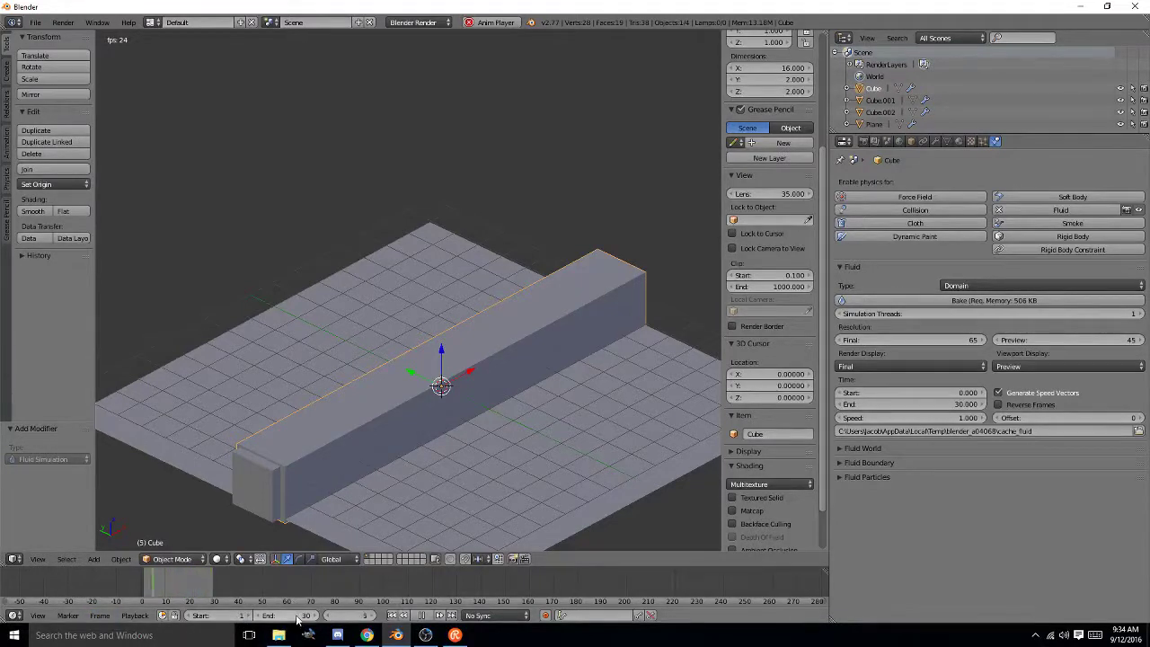
pyautogui.click(422, 617)
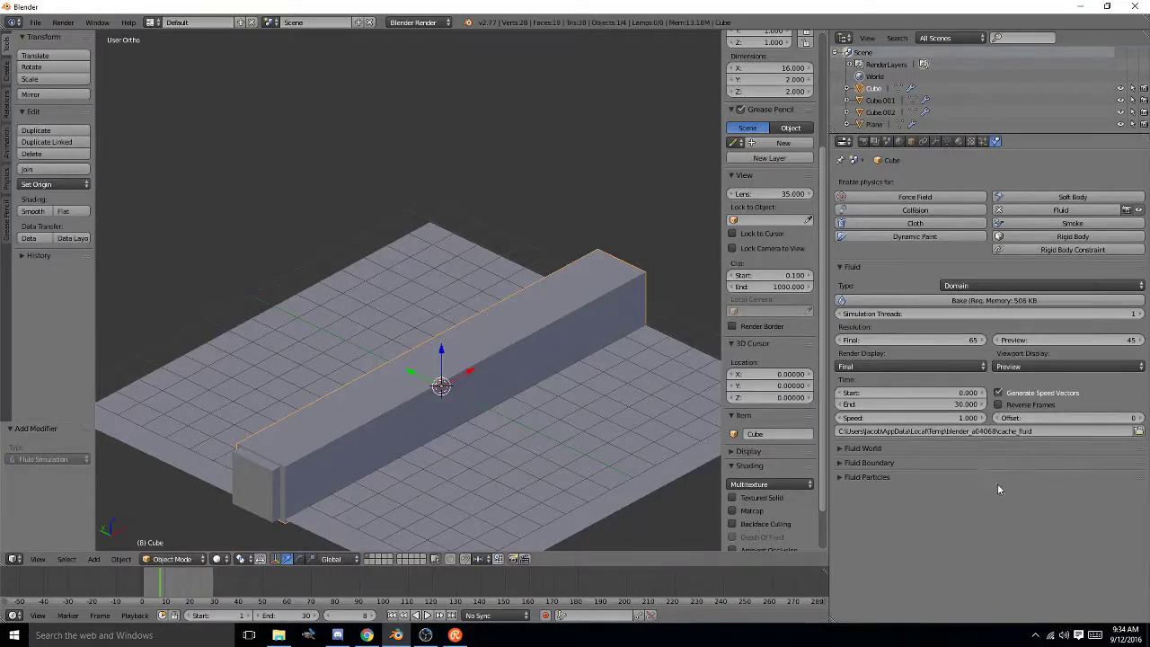
# - Check the domain's viewport display mode options and replay the animation while viewing the domain from other sides
pyautogui.click(1037, 367)
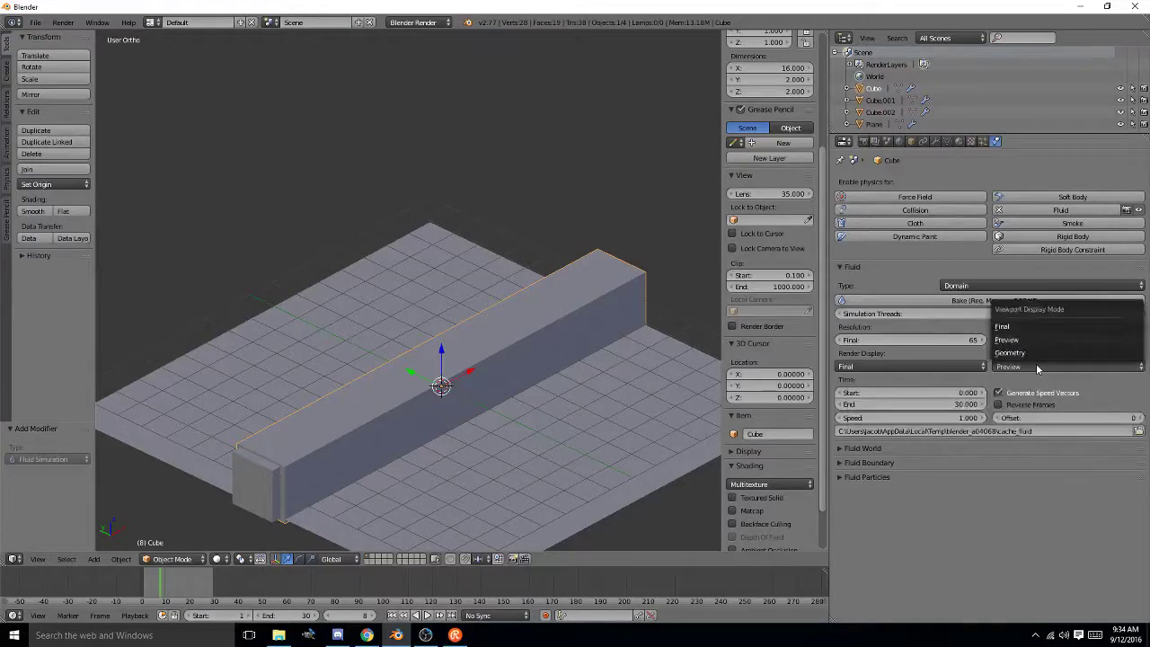
pyautogui.click(1036, 363)
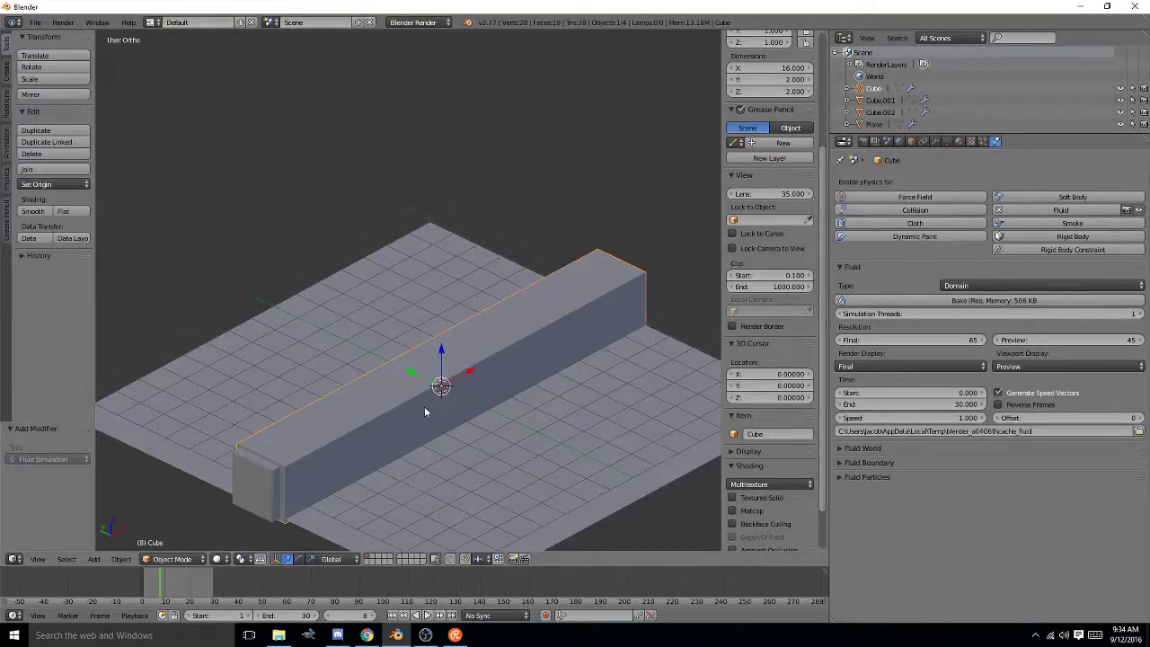
pyautogui.click(427, 616)
pyautogui.moveTo(475, 386); pyautogui.dragTo(293, 361, button='middle')
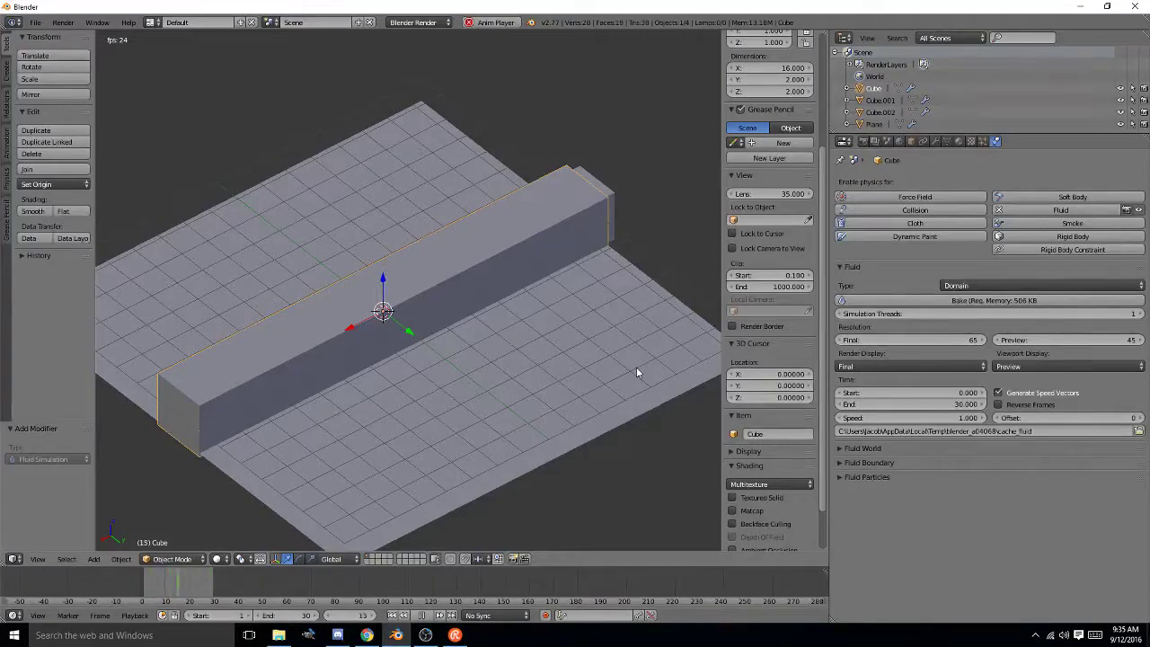
pyautogui.click(422, 615)
pyautogui.moveTo(508, 273); pyautogui.dragTo(357, 238, button='middle')
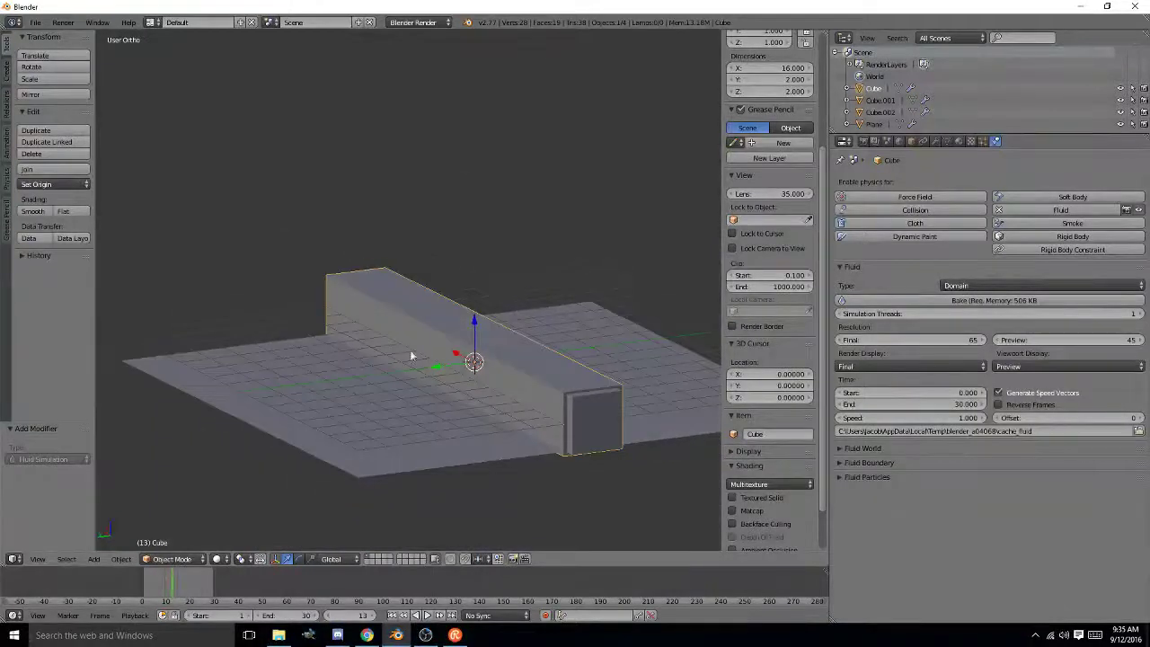
# - Select the plane obstacle and open its mesh in Edit Mode
pyautogui.rightClick(457, 415)
pyautogui.moveTo(457, 415); pyautogui.dragTo(370, 437, button='middle')
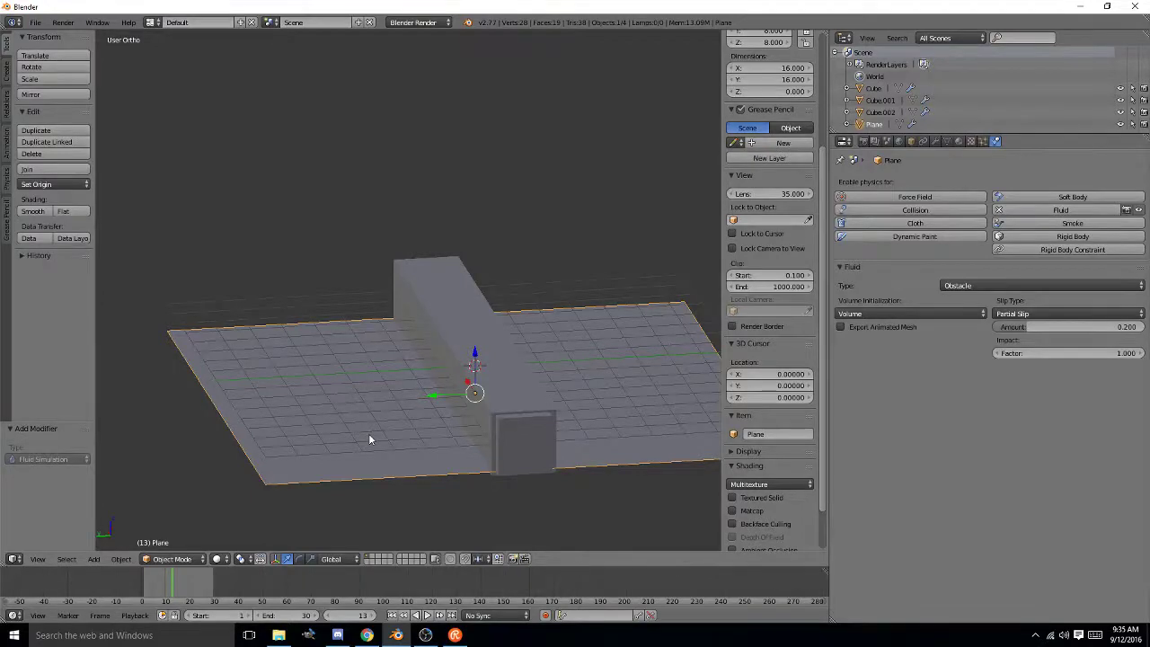
pyautogui.press('Tab')
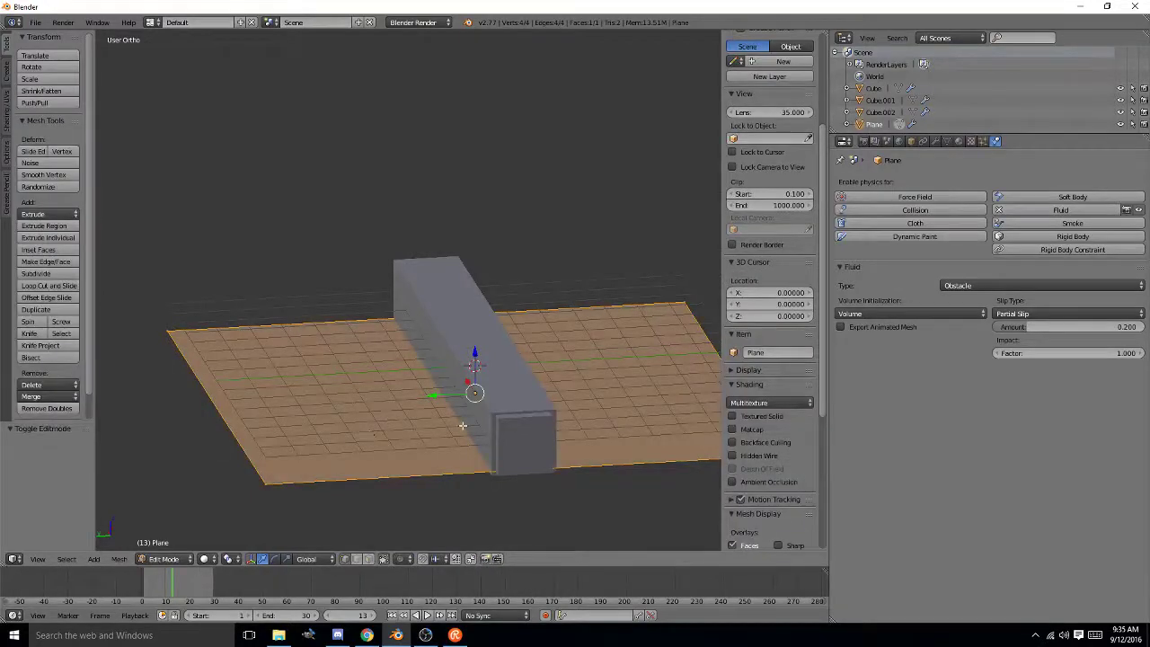
pyautogui.moveTo(464, 426); pyautogui.dragTo(531, 375, button='middle')
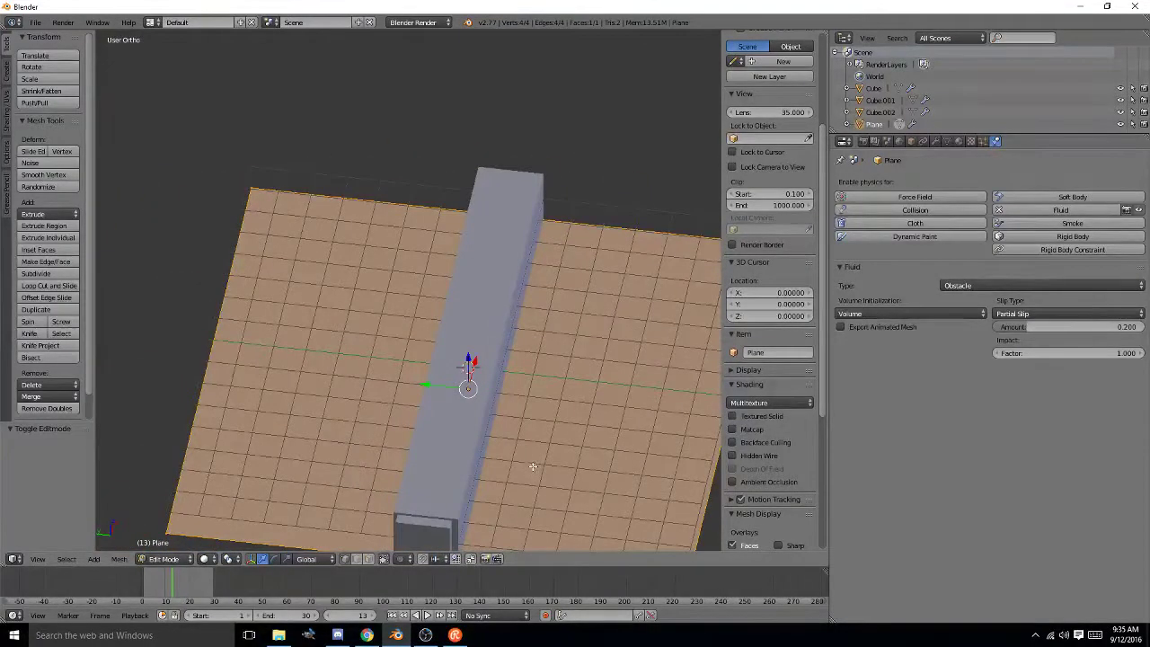
pyautogui.moveTo(530, 441); pyautogui.dragTo(525, 432, button='middle')
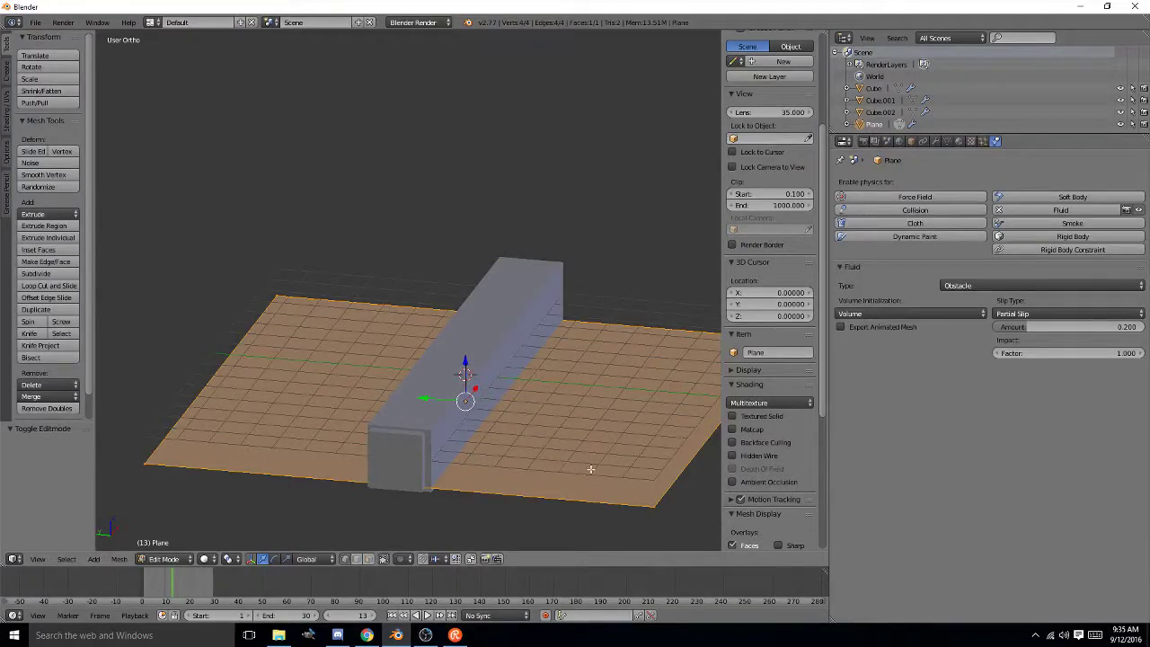
pyautogui.moveTo(593, 467); pyautogui.dragTo(390, 472, button='middle')
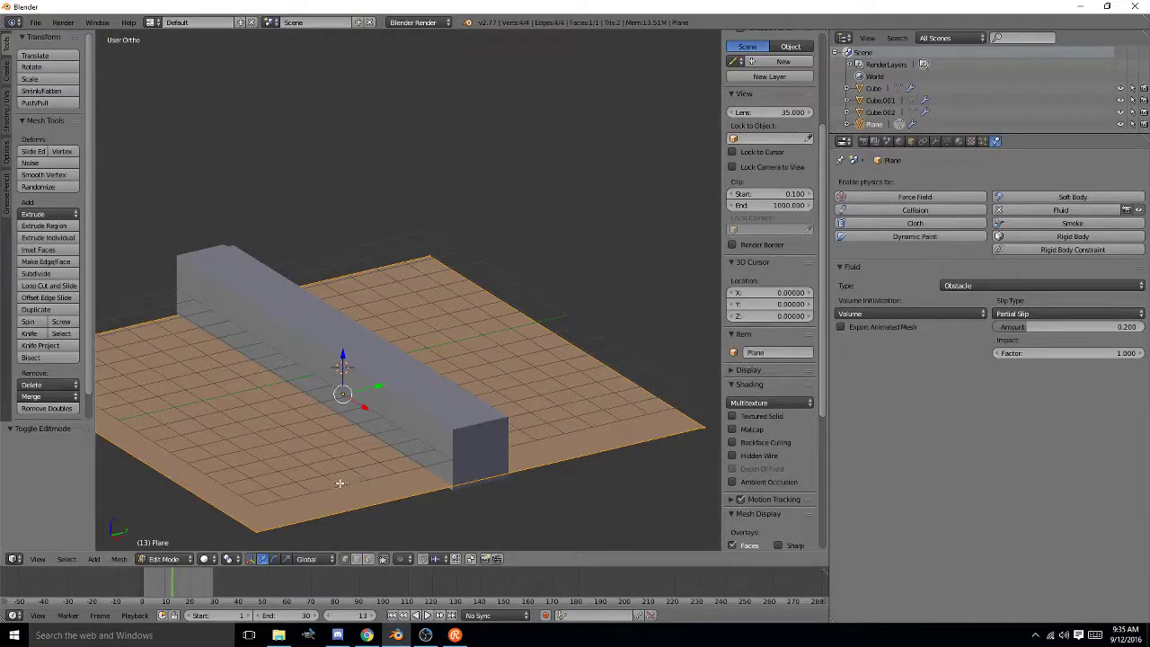
pyautogui.moveTo(340, 482); pyautogui.dragTo(381, 479, button='middle')
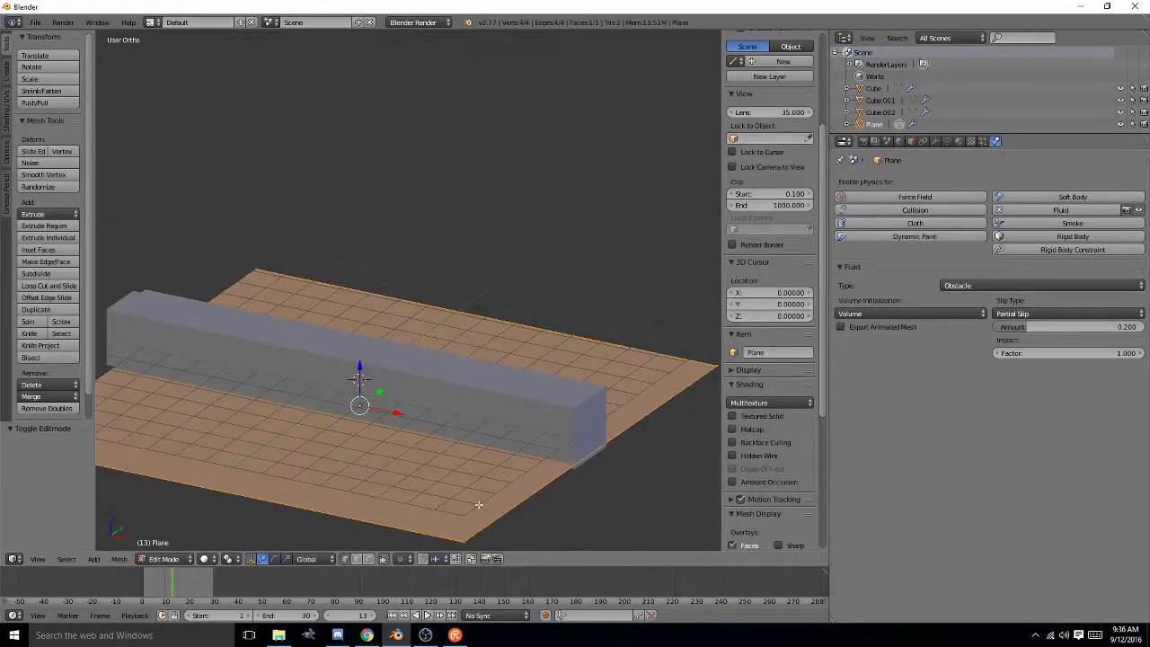
pyautogui.moveTo(479, 505); pyautogui.dragTo(546, 458, button='middle')
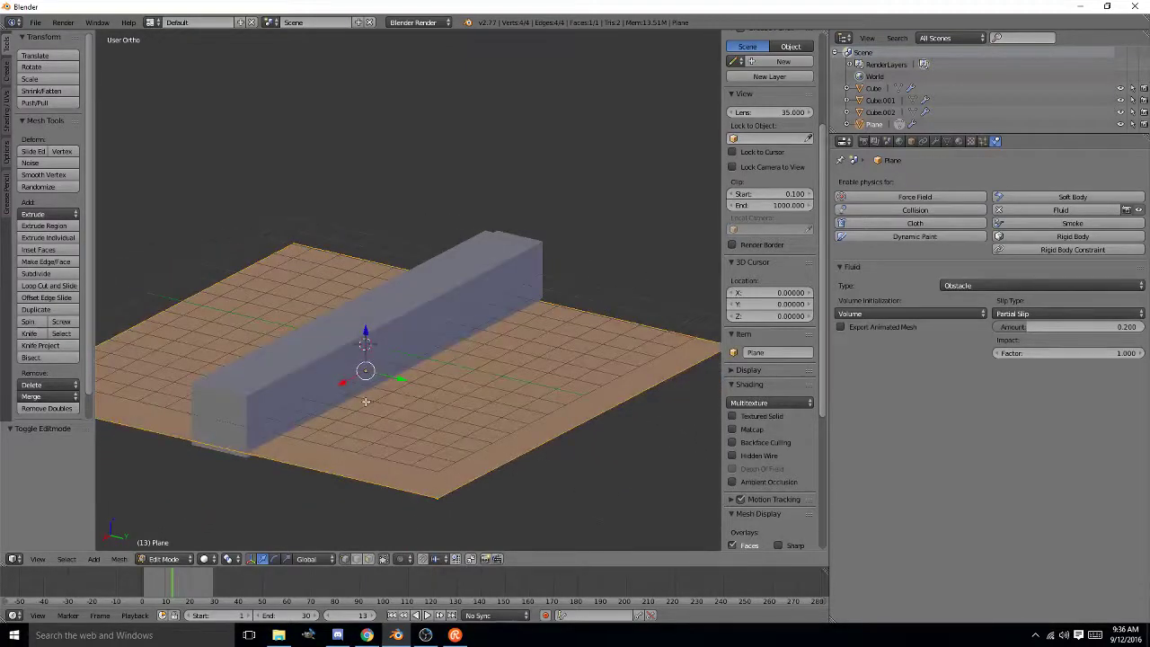
pyautogui.moveTo(366, 401); pyautogui.dragTo(437, 494, button='middle')
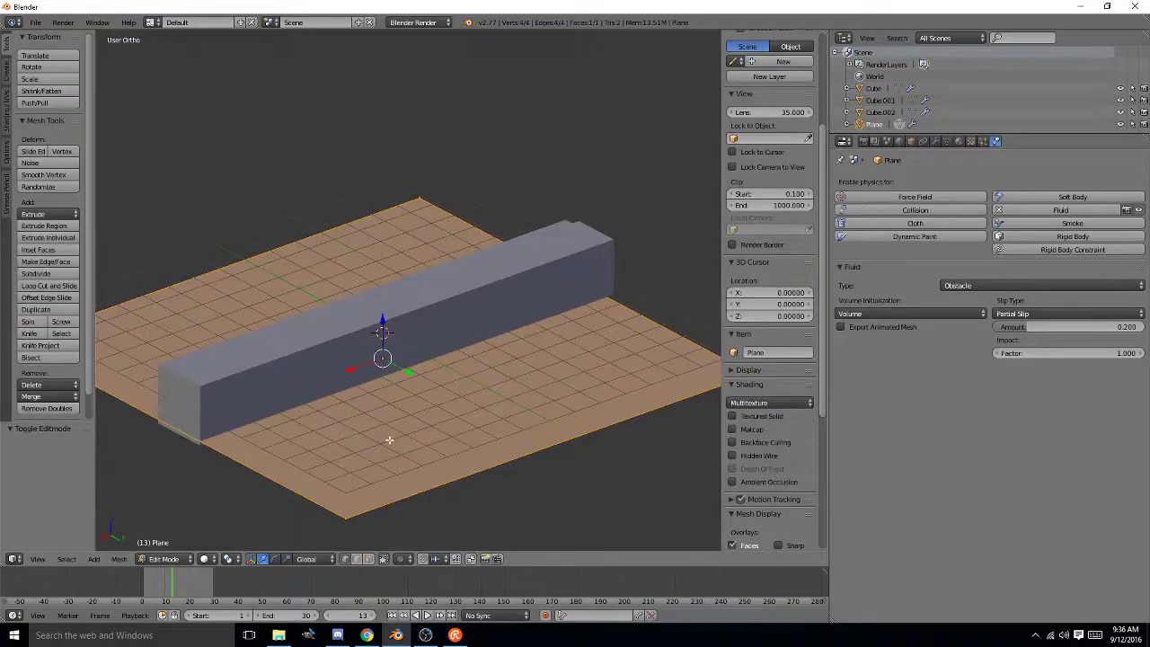
pyautogui.scroll(-1, 389, 439)
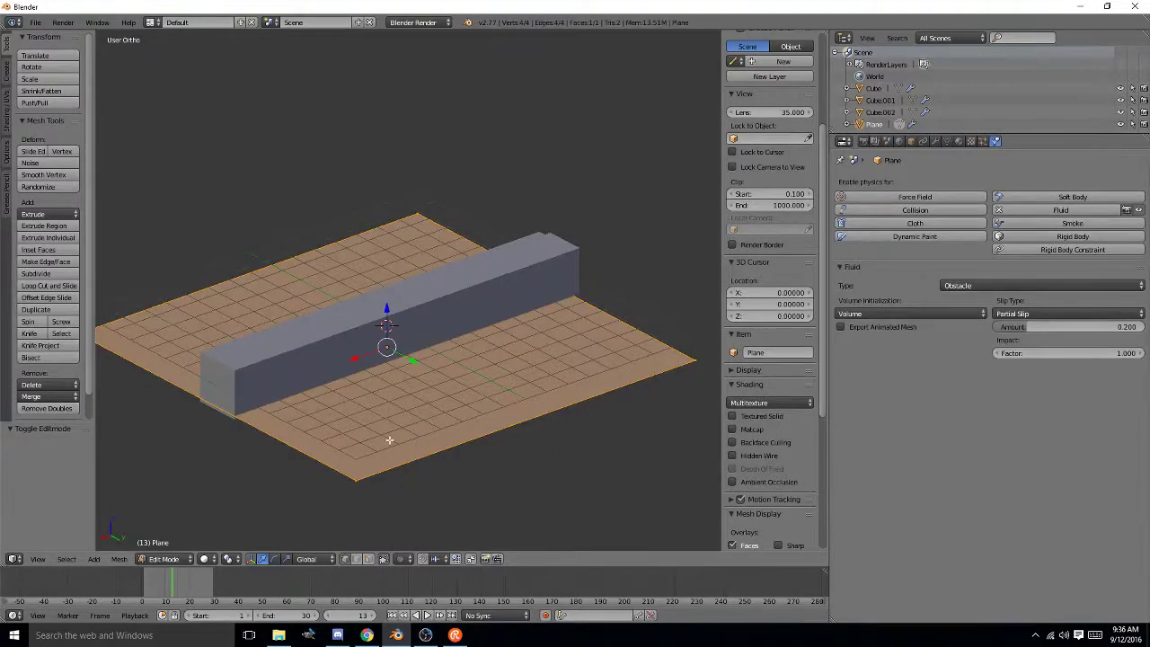
pyautogui.scroll(-3, 390, 441)
pyautogui.moveTo(390, 442); pyautogui.dragTo(477, 452, button='middle')
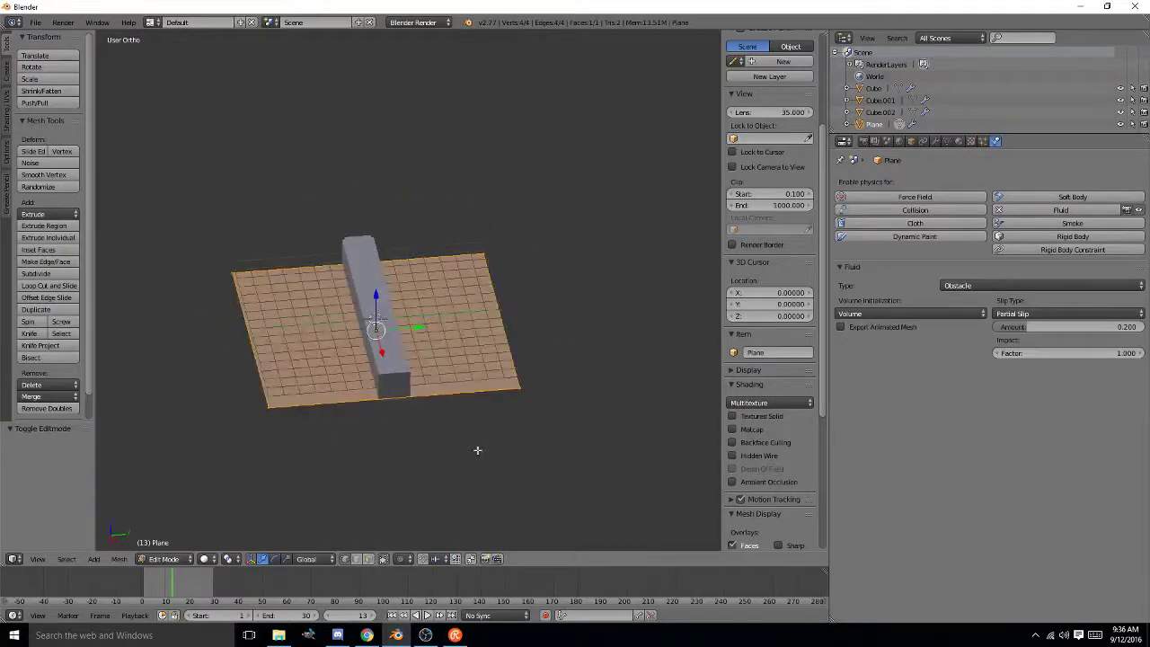
pyautogui.moveTo(506, 393); pyautogui.dragTo(389, 390, button='middle')
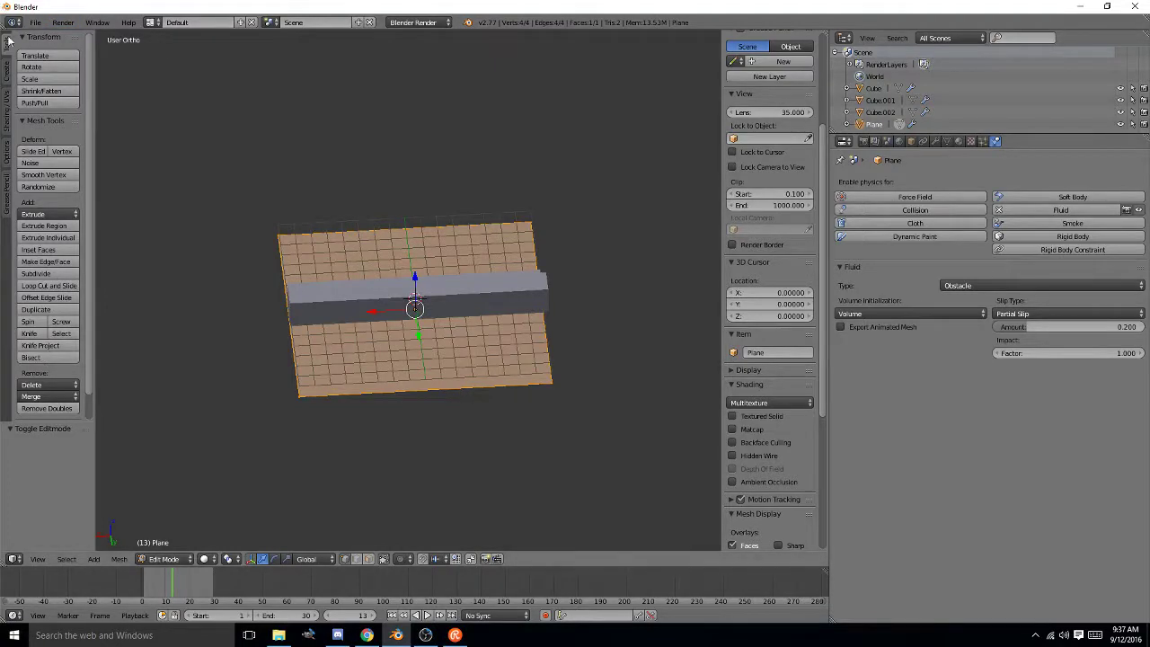
pyautogui.click(5, 78)
pyautogui.click(5, 93)
pyautogui.click(6, 43)
pyautogui.click(7, 74)
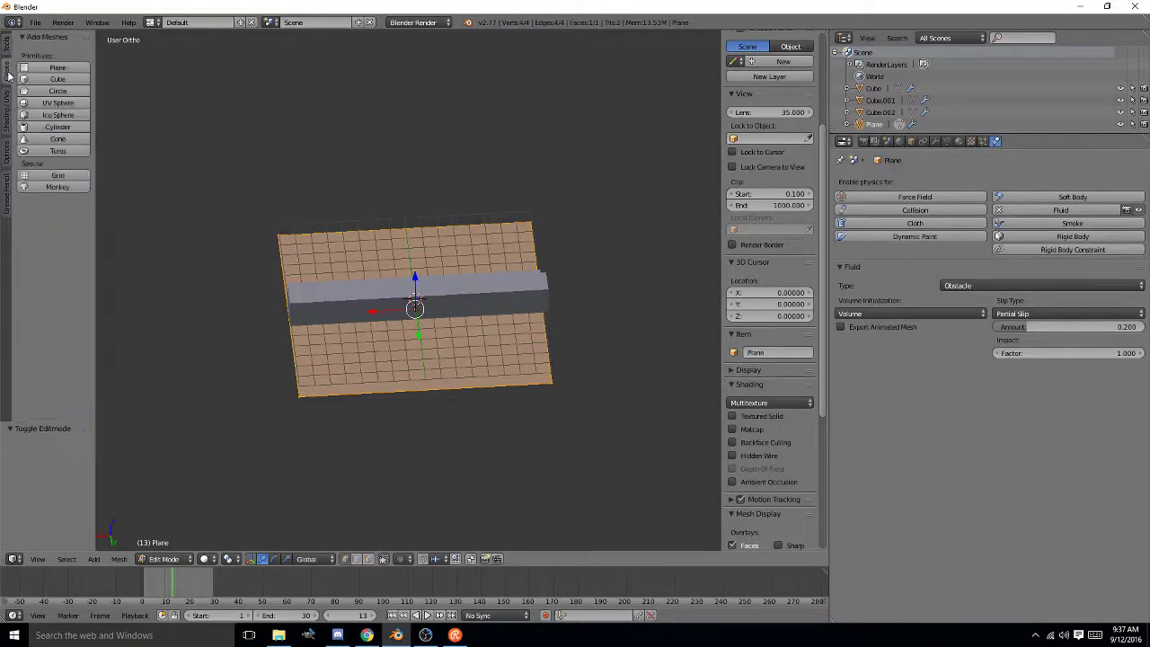
pyautogui.click(7, 47)
pyautogui.click(6, 72)
pyautogui.click(7, 53)
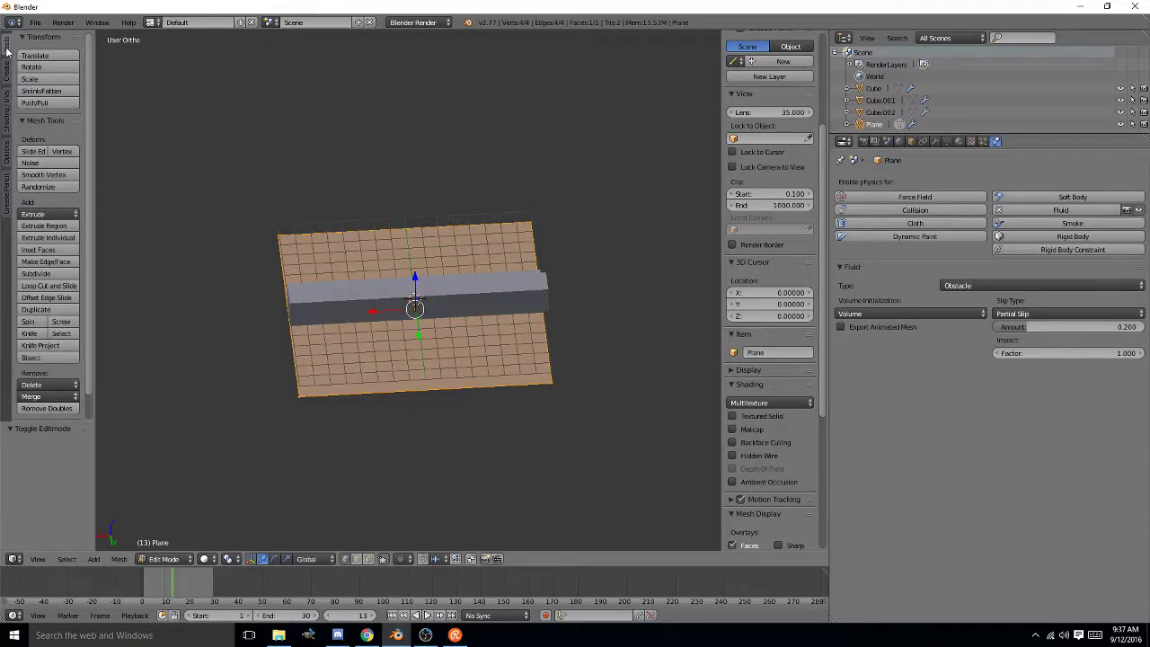
pyautogui.click(7, 72)
pyautogui.click(7, 54)
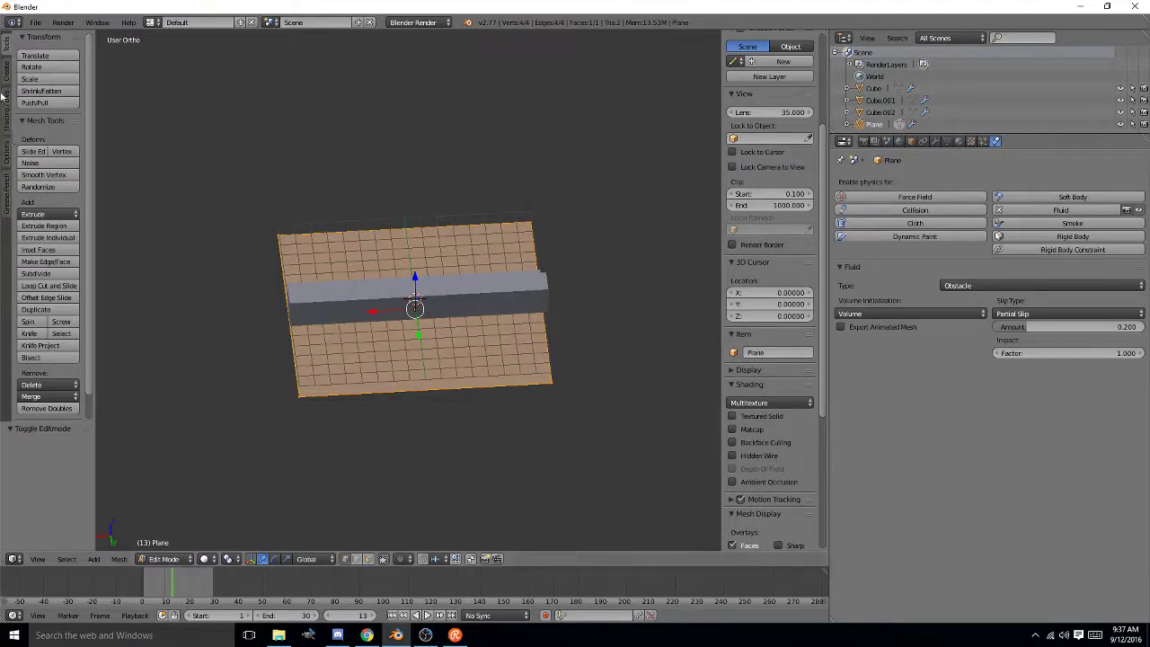
# - Subdivide the whole plane mesh four times with one cut each
pyautogui.click(49, 274)
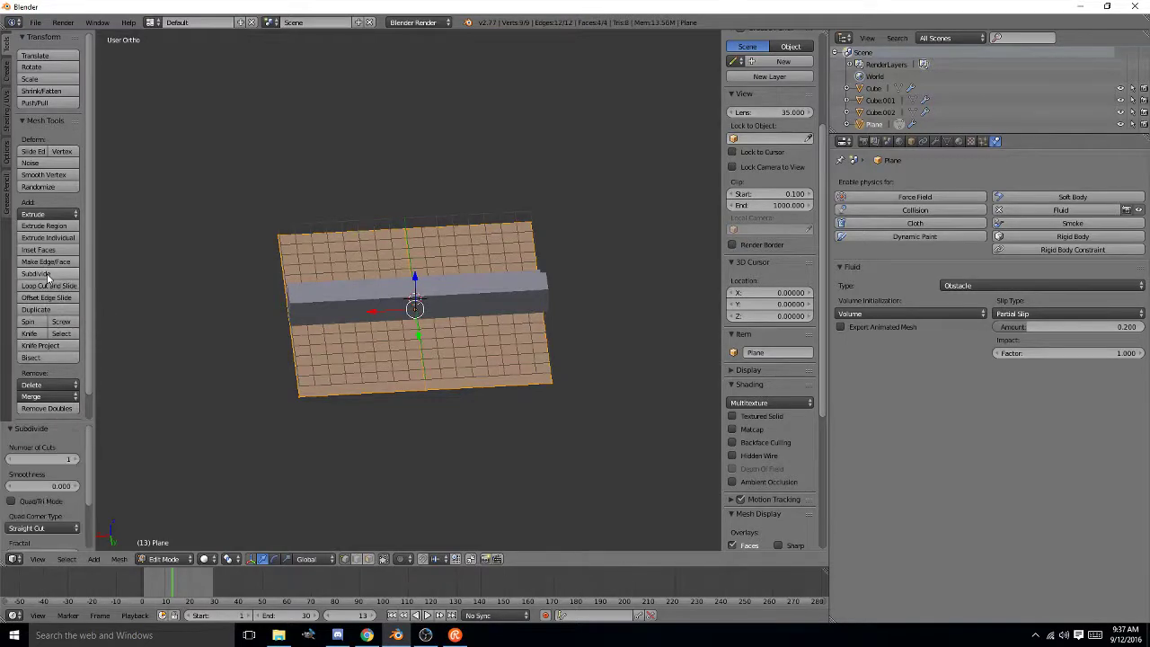
pyautogui.click(48, 275)
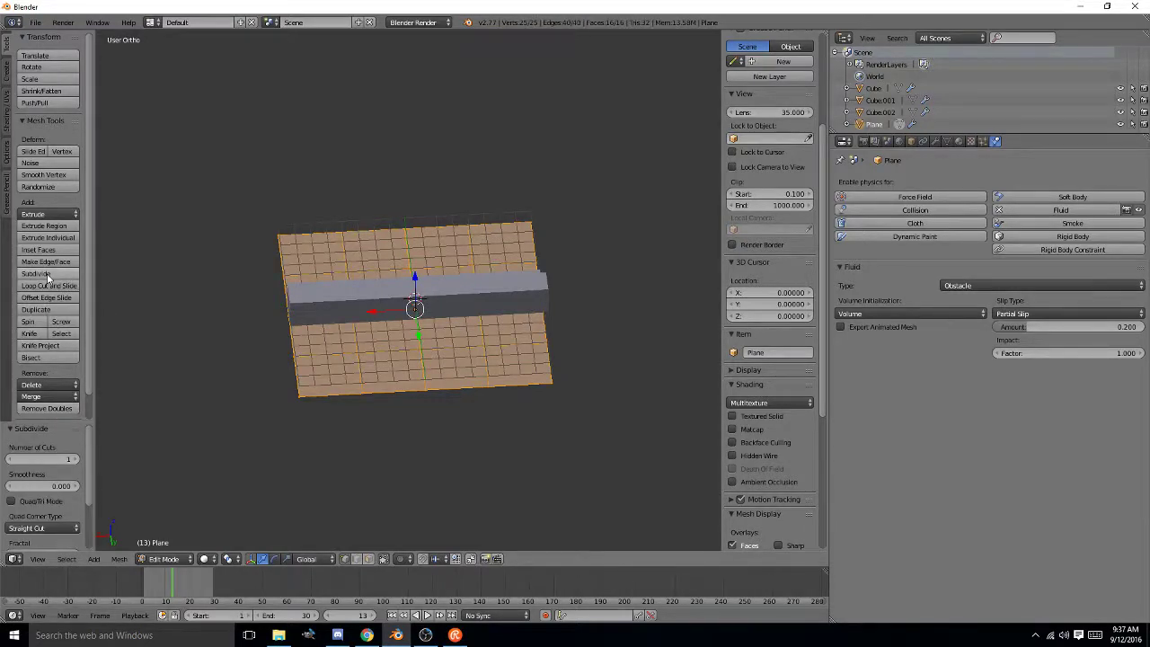
pyautogui.click(49, 275)
pyautogui.click(49, 275)
pyautogui.moveTo(391, 365); pyautogui.dragTo(486, 365, button='middle')
pyautogui.scroll(4, 419, 381)
pyautogui.moveTo(404, 384); pyautogui.dragTo(305, 369, button='middle')
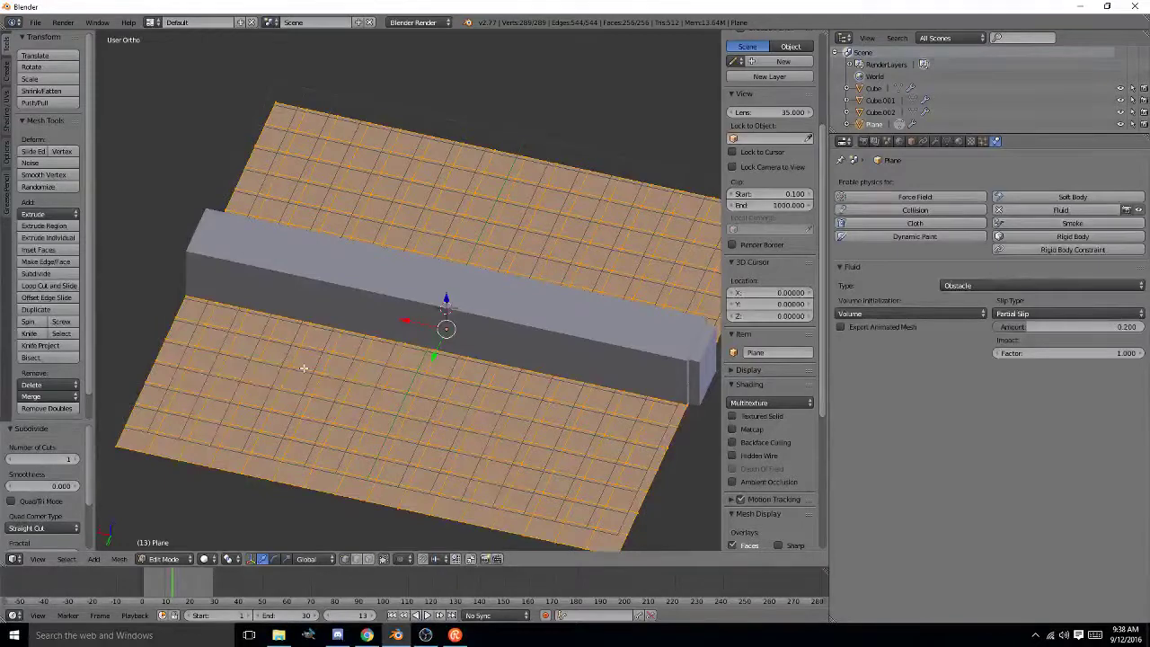
# - Undo the plane's subdivisions back to a single face and subdivide the whole mesh four times again with one cut each
pyautogui.moveTo(375, 416); pyautogui.dragTo(472, 398, button='middle')
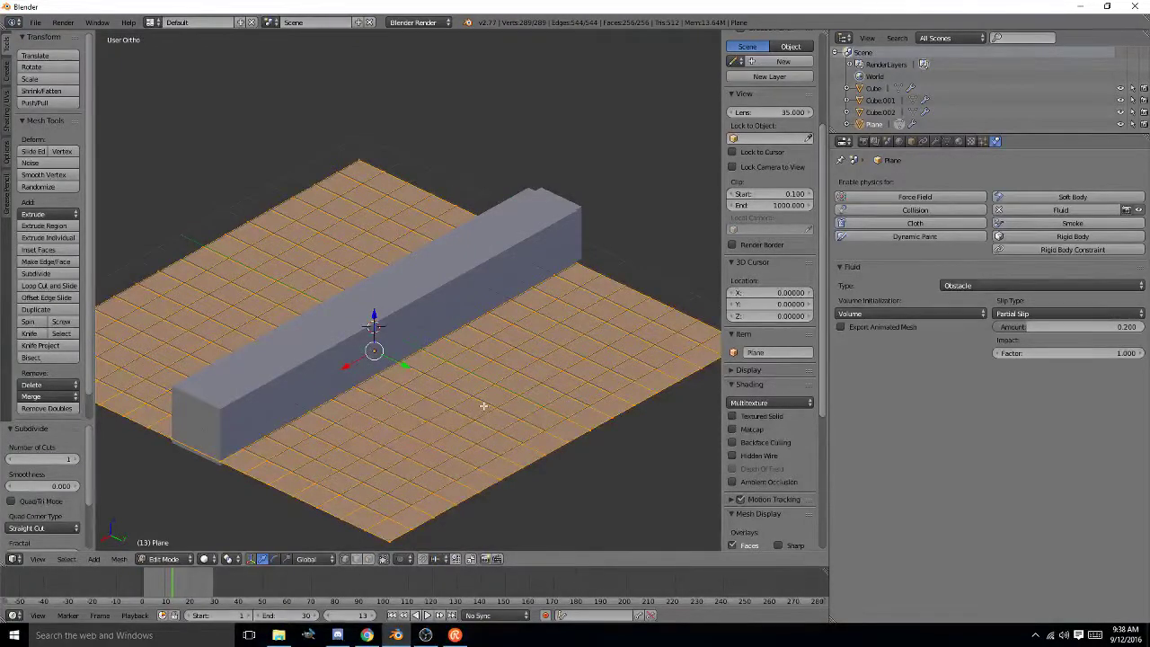
pyautogui.moveTo(484, 406); pyautogui.dragTo(421, 417, button='middle')
pyautogui.hotkey('ctrl', 'z')
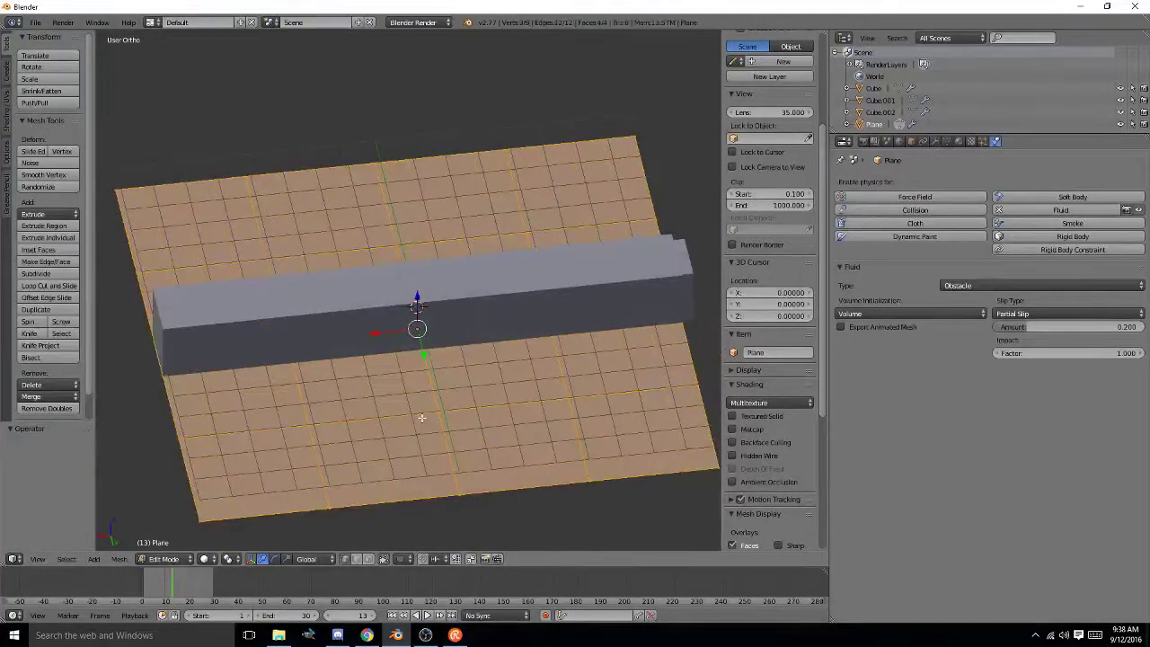
pyautogui.hotkey('ctrl', 'z')
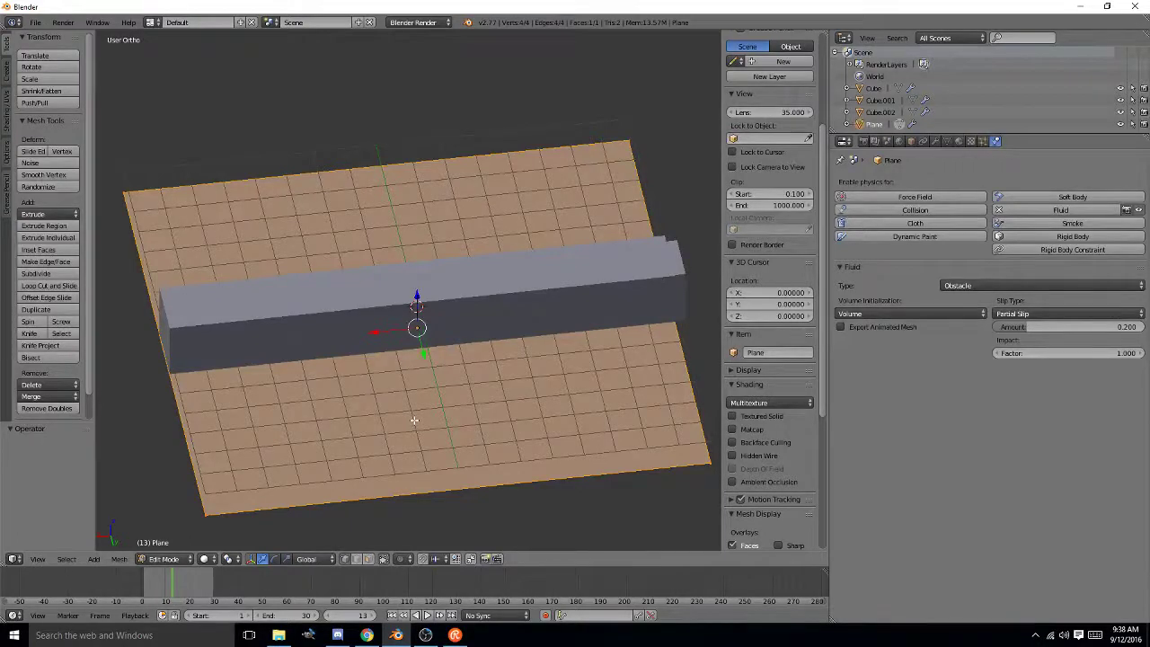
pyautogui.moveTo(358, 404); pyautogui.dragTo(430, 436, button='middle')
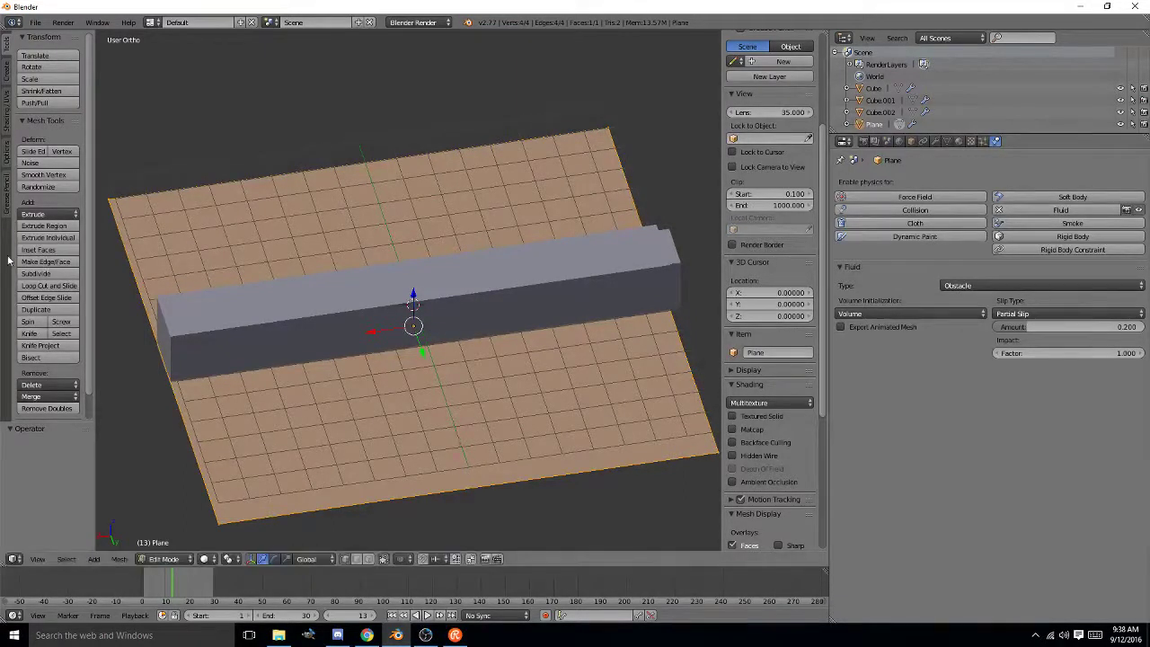
pyautogui.click(61, 272)
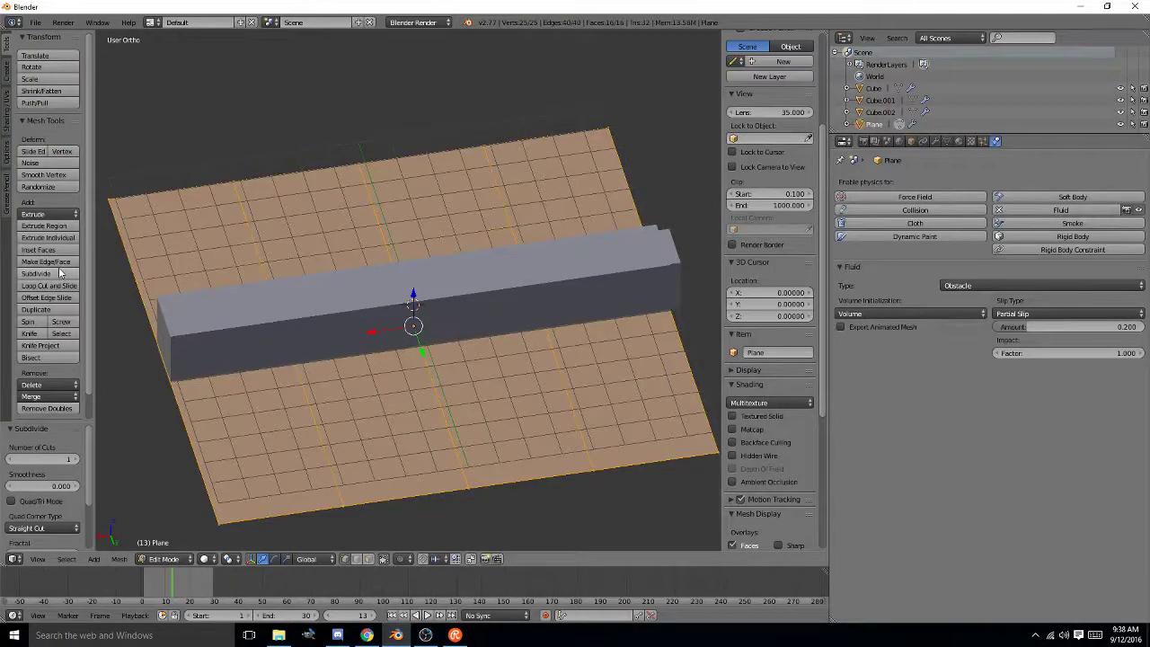
pyautogui.click(60, 272)
pyautogui.click(60, 272)
pyautogui.moveTo(543, 378); pyautogui.dragTo(584, 368, button='middle')
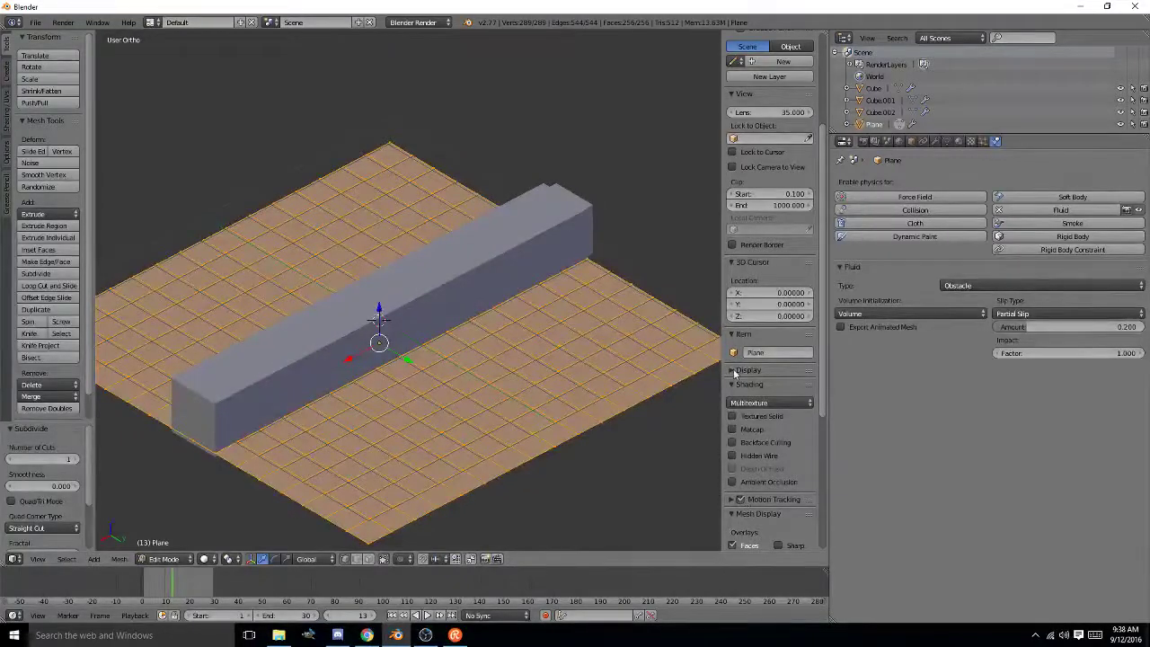
# - Turn off the grid floor in the viewport's display settings, keeping relationship lines enabled
pyautogui.scroll(-2, 735, 373)
pyautogui.click(735, 321)
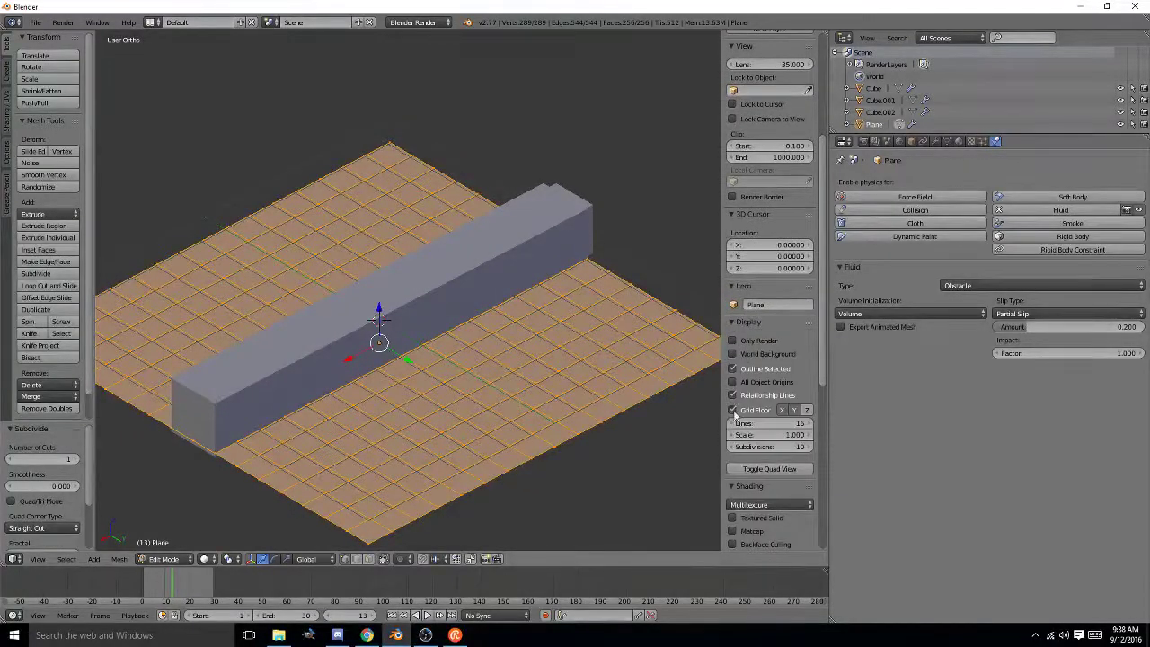
pyautogui.click(733, 411)
pyautogui.click(734, 395)
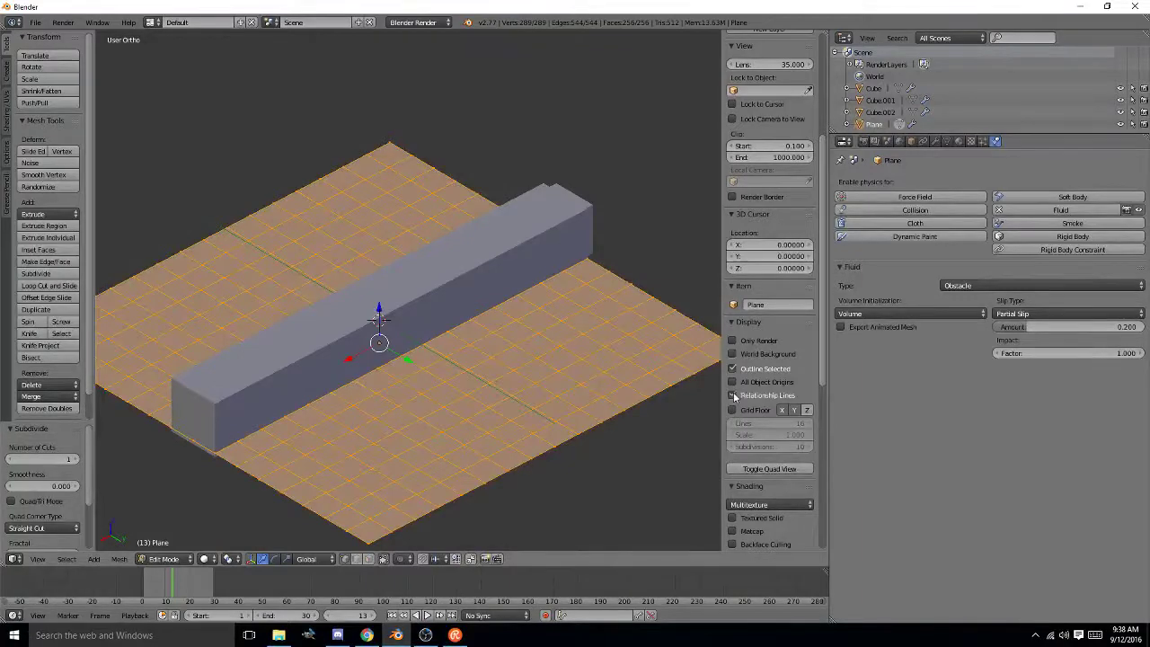
pyautogui.click(733, 395)
pyautogui.click(734, 411)
pyautogui.click(733, 410)
# - Hide the viewport's properties sidebar and return the plane to Object Mode
pyautogui.moveTo(557, 352); pyautogui.dragTo(365, 341, button='middle')
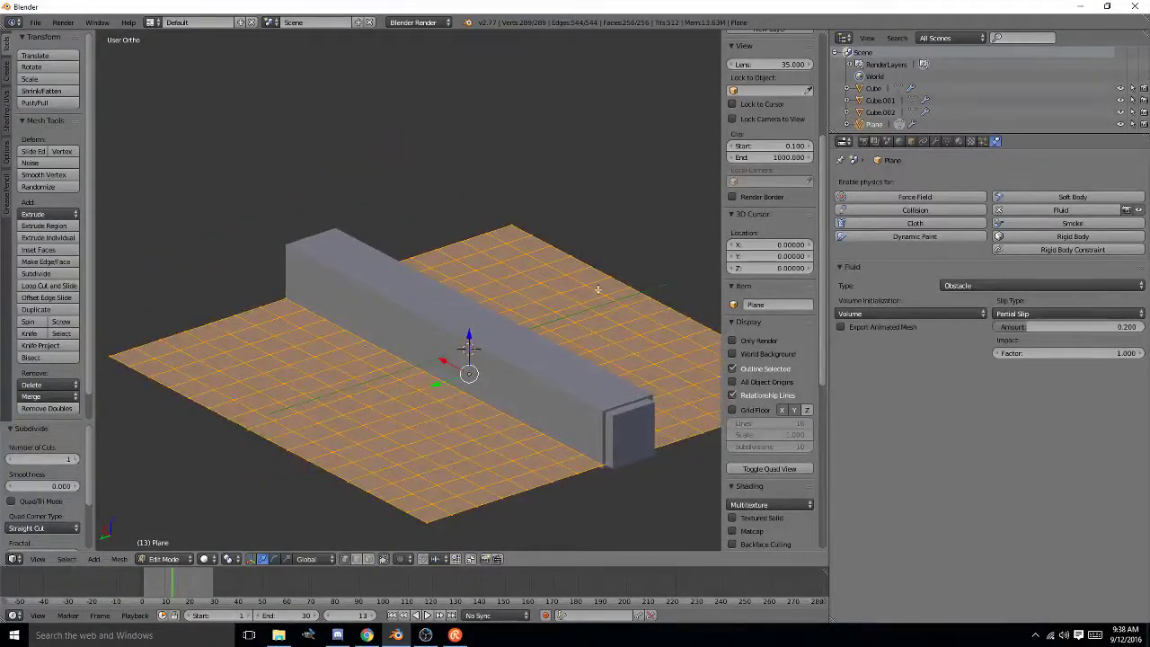
pyautogui.moveTo(721, 244); pyautogui.dragTo(811, 300)
pyautogui.moveTo(480, 340); pyautogui.dragTo(507, 367, button='middle')
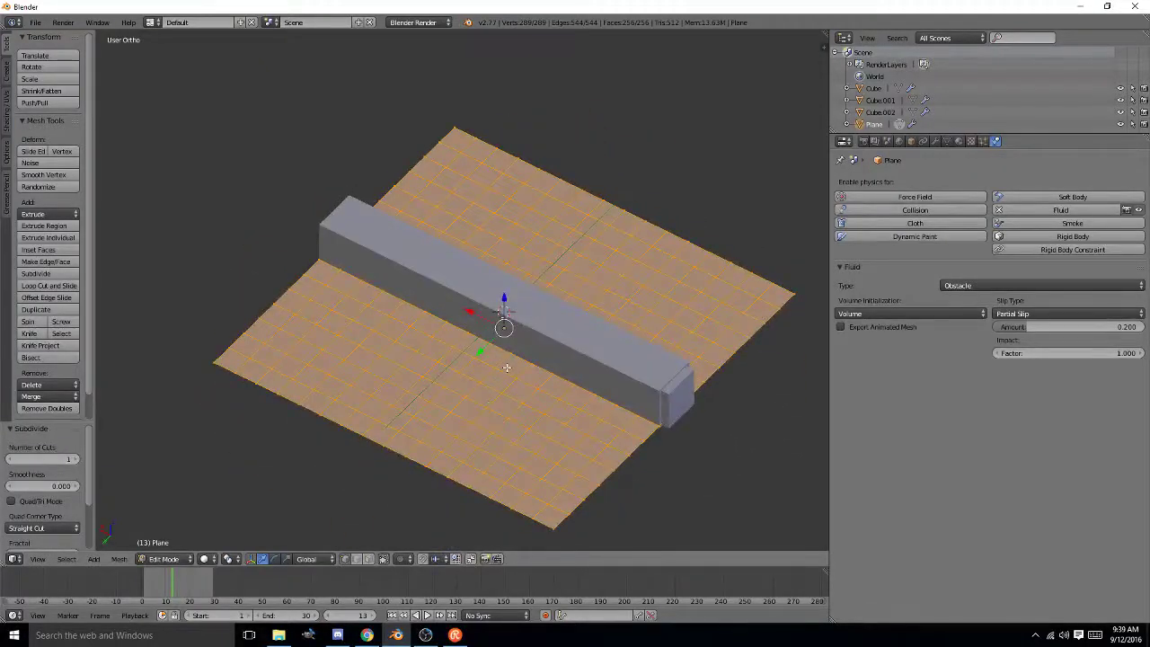
pyautogui.press('Tab')
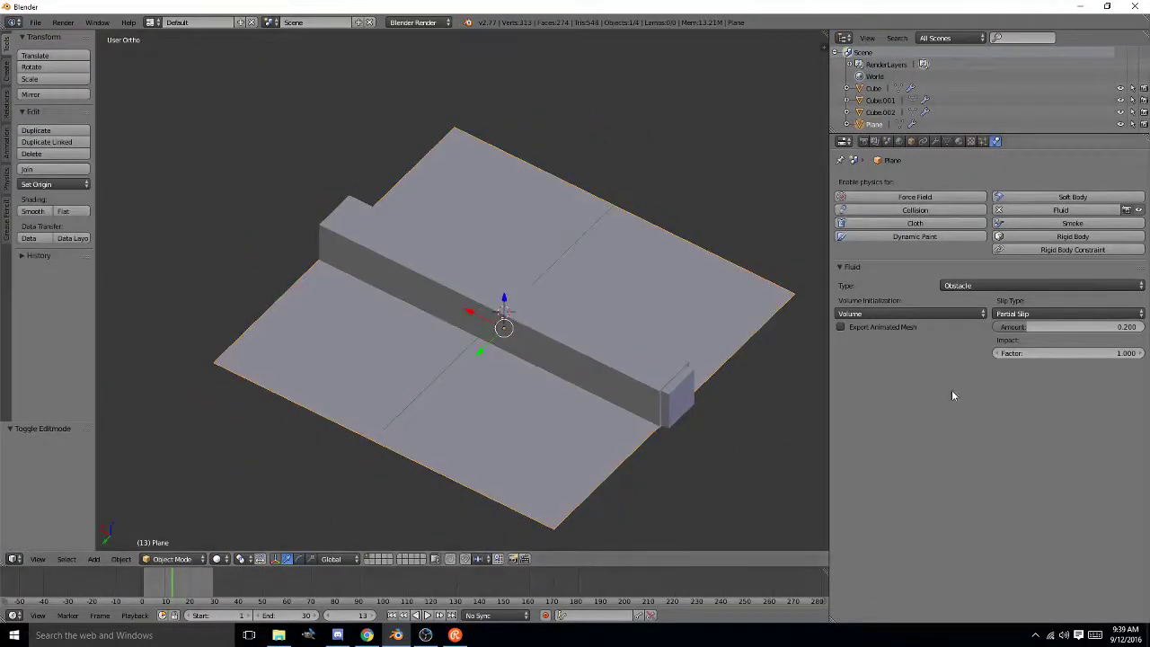
# - Add a Subdivision Surface modifier to the plane after its Fluidsim modifier
pyautogui.click(934, 145)
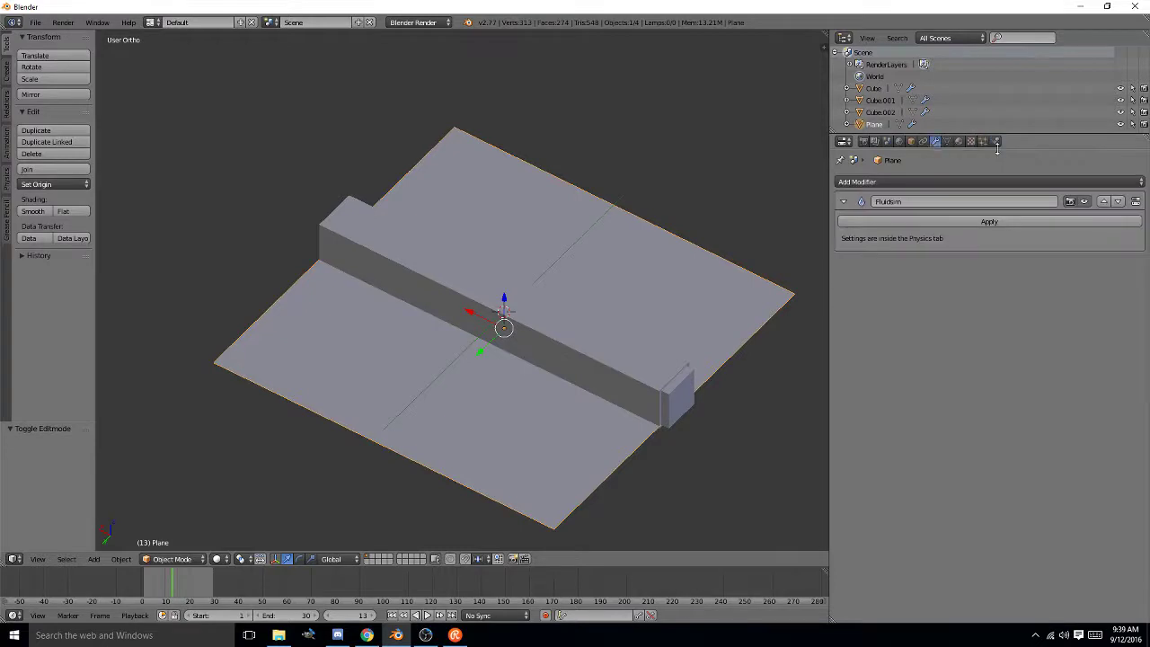
pyautogui.click(999, 141)
pyautogui.click(935, 143)
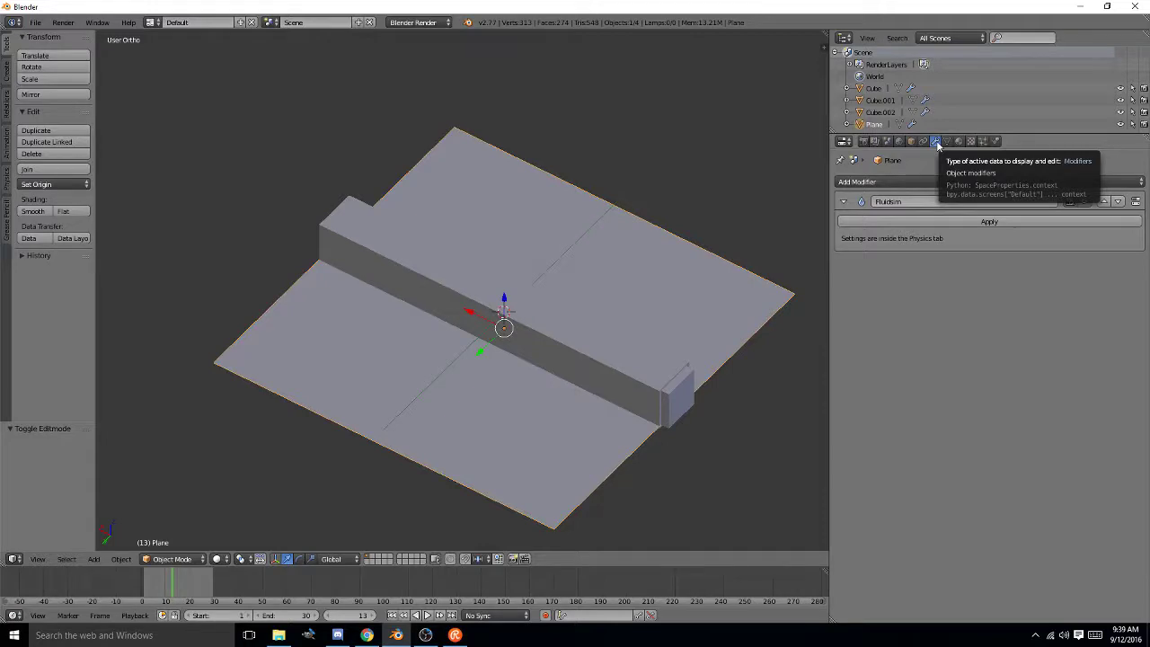
pyautogui.click(891, 183)
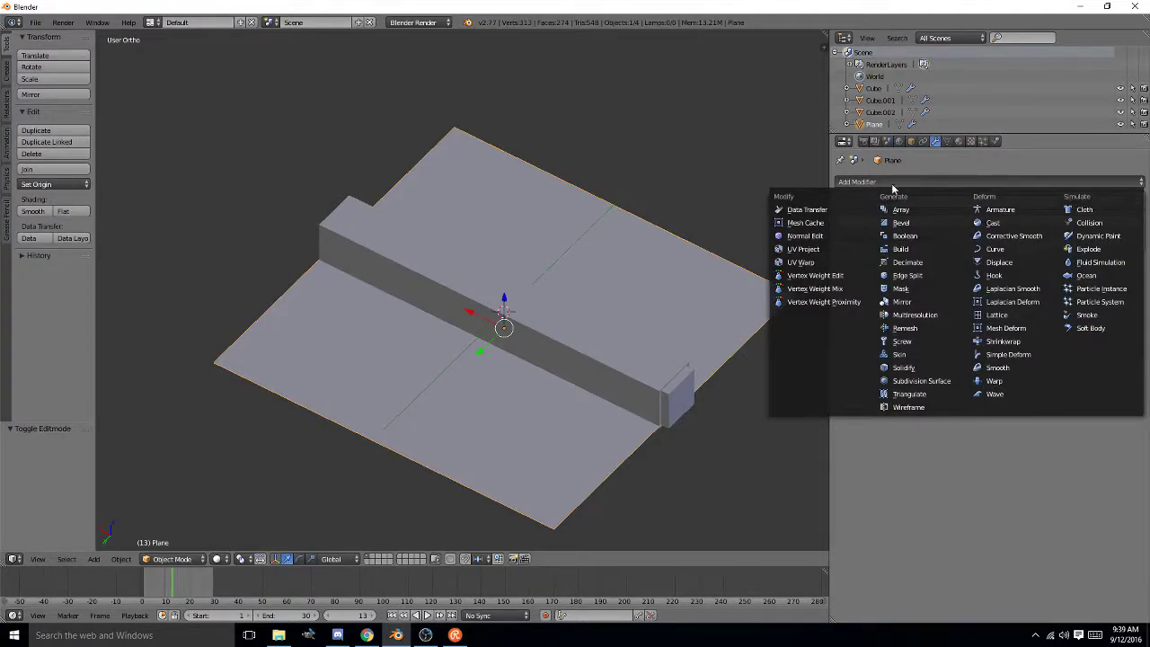
pyautogui.click(933, 384)
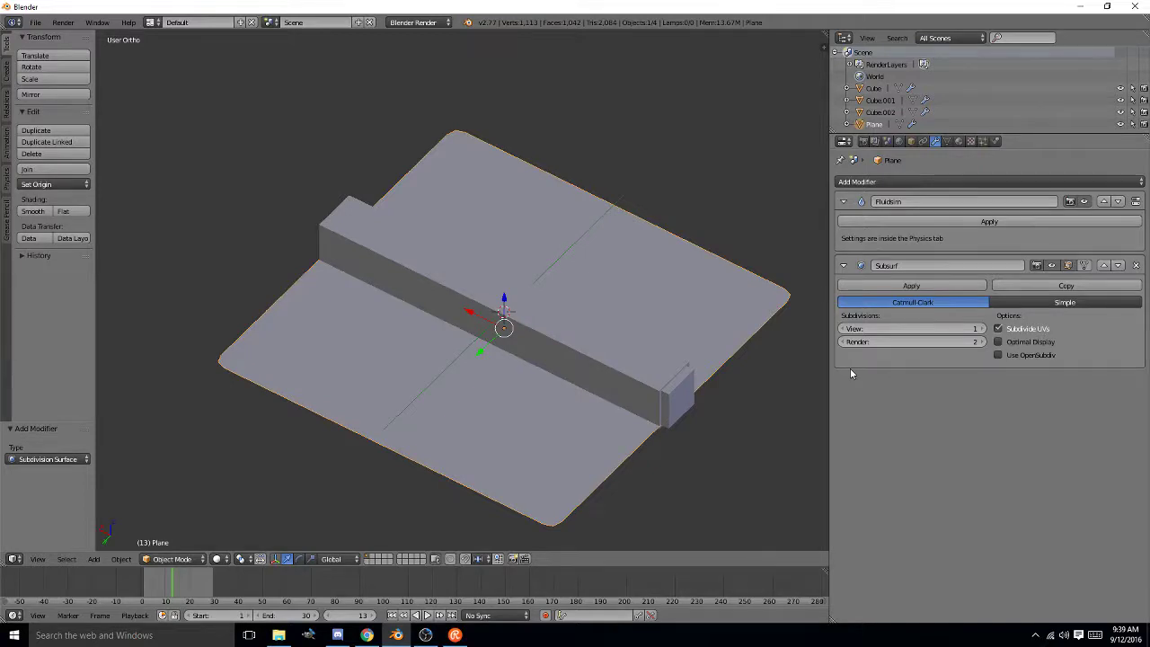
# - Open the plane's mesh in Edit Mode and select a single vertex beside the long block
pyautogui.moveTo(680, 441); pyautogui.dragTo(603, 462, button='middle')
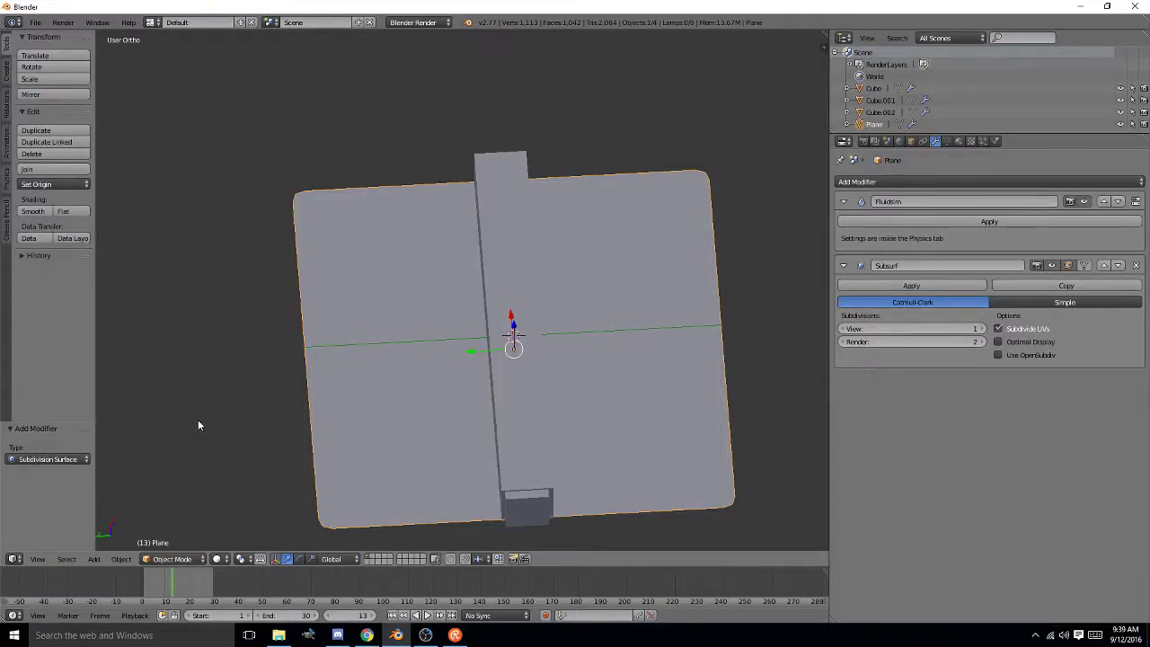
pyautogui.moveTo(380, 372); pyautogui.dragTo(435, 331, button='middle')
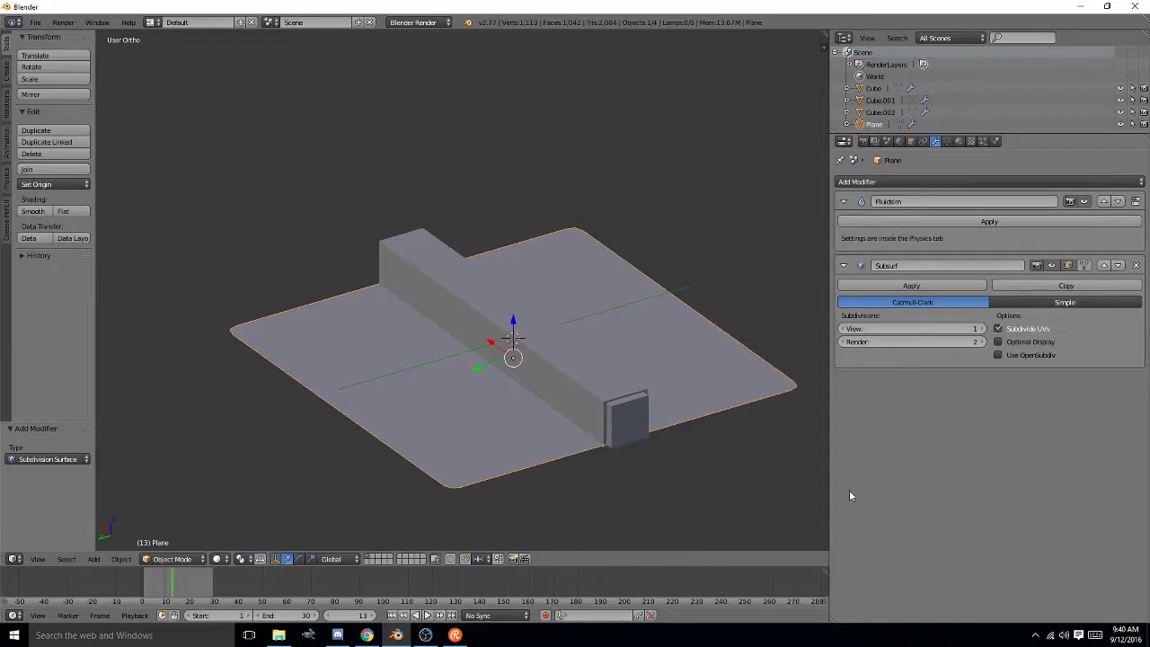
pyautogui.moveTo(716, 441); pyautogui.dragTo(596, 447, button='middle')
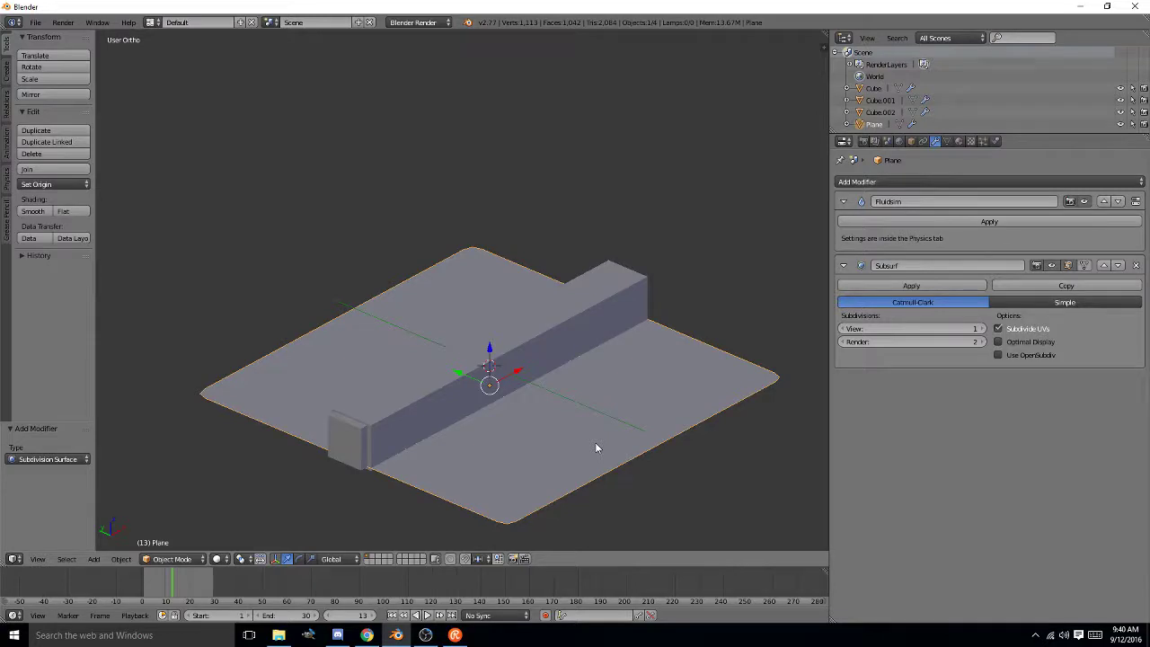
pyautogui.moveTo(596, 402); pyautogui.dragTo(459, 464, button='middle')
pyautogui.press('Tab')
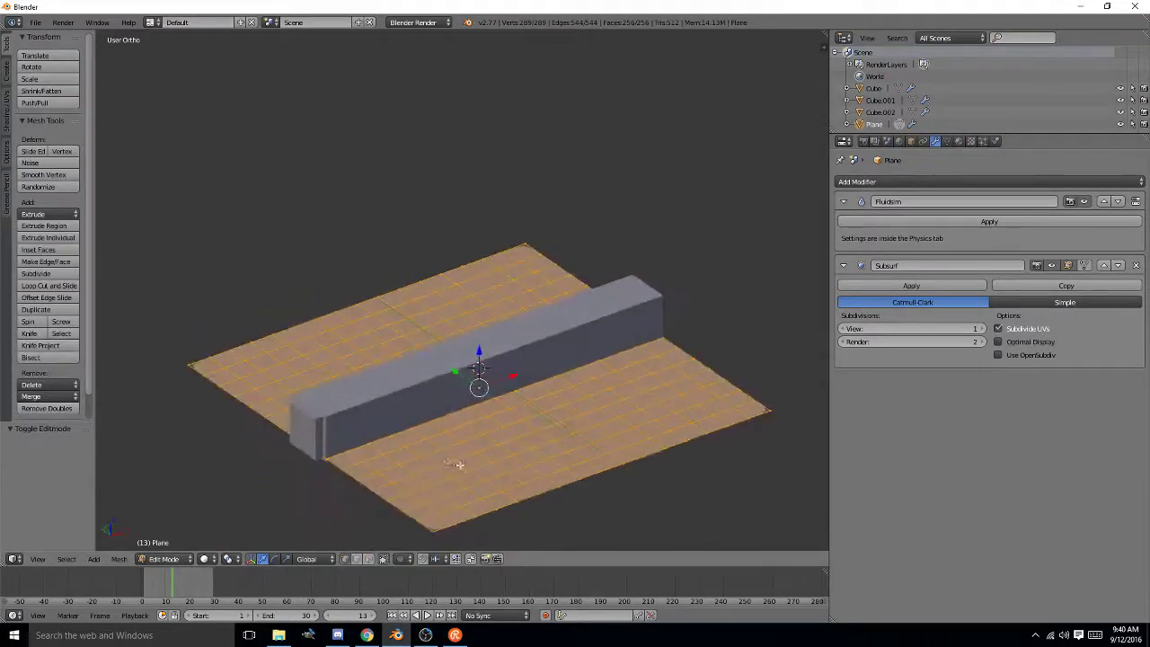
pyautogui.rightClick(383, 458)
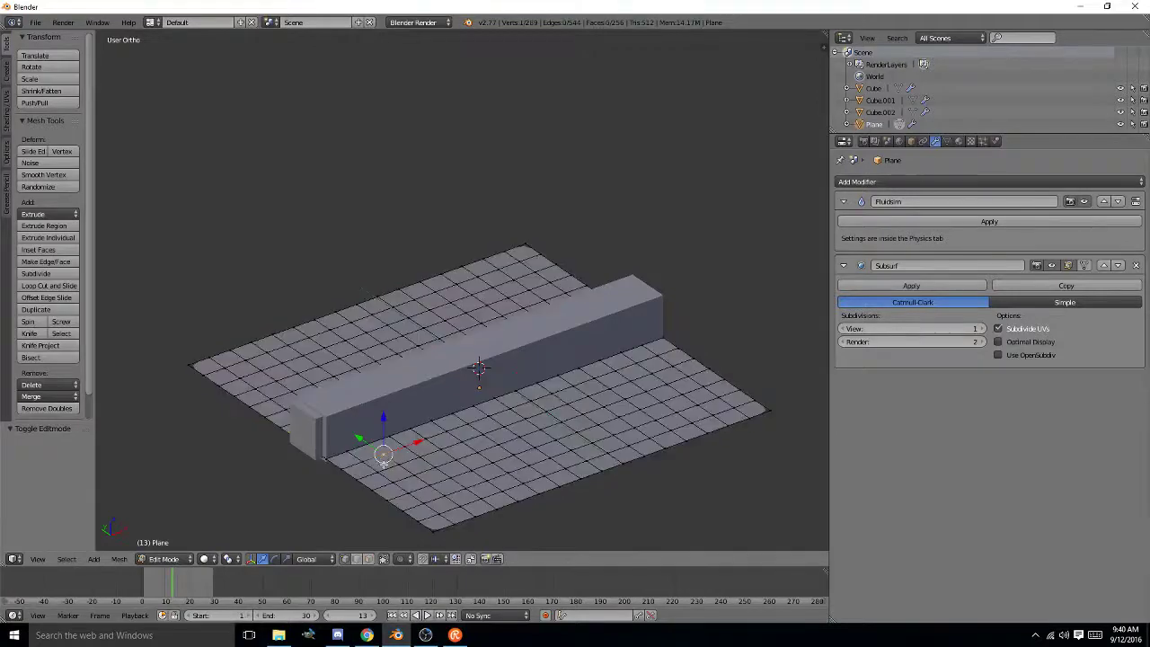
# - Try raising one plane vertex beside the near end of the long block by about 1.17 along Z
pyautogui.scroll(2, 390, 491)
pyautogui.moveTo(391, 492); pyautogui.dragTo(433, 483, button='middle')
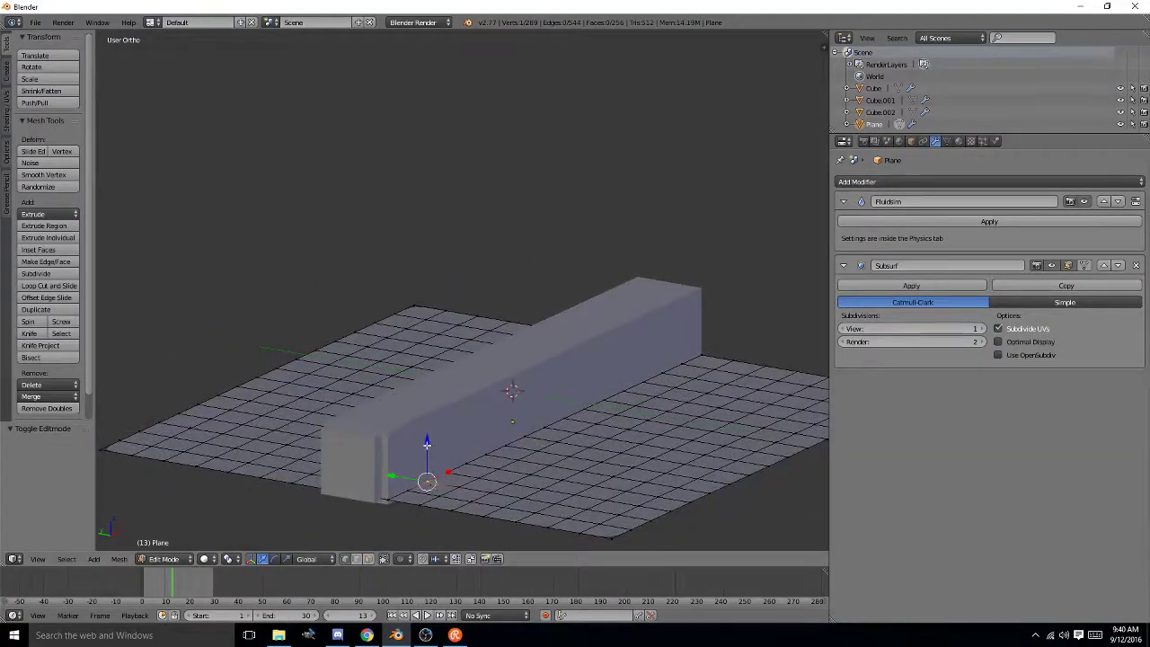
pyautogui.rightClick(454, 496)
pyautogui.rightClick(441, 490)
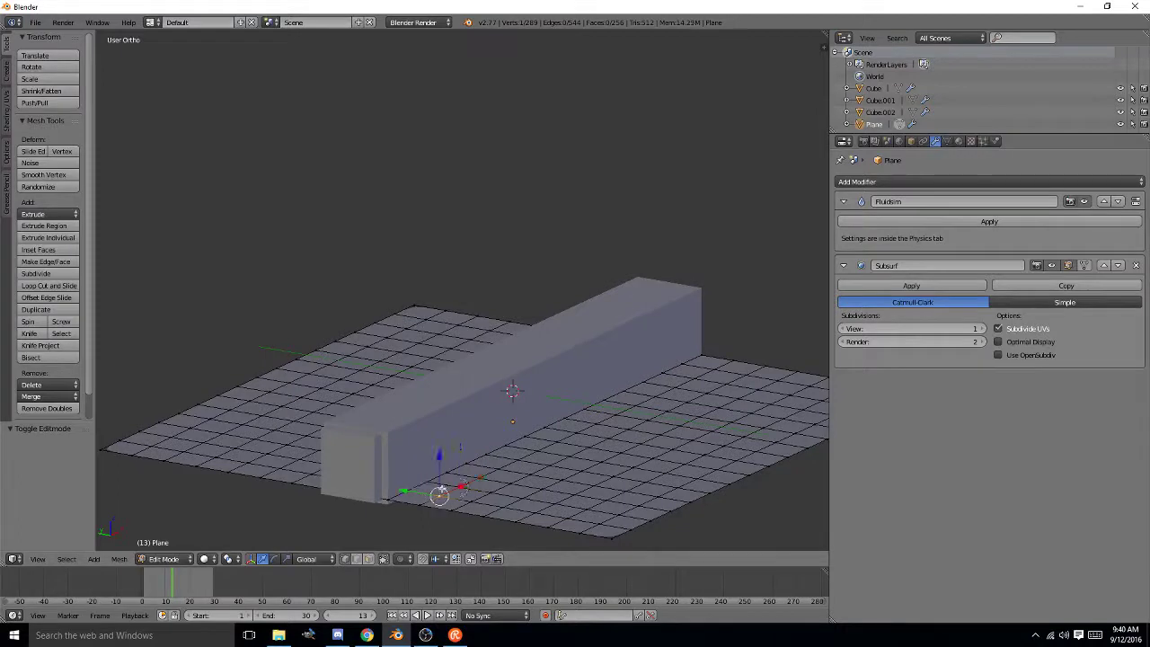
pyautogui.rightClick(459, 480)
pyautogui.moveTo(459, 456)
pyautogui.mouseDown()
pyautogui.moveTo(459, 413)
pyautogui.moveTo(459, 455)
pyautogui.mouseUp()
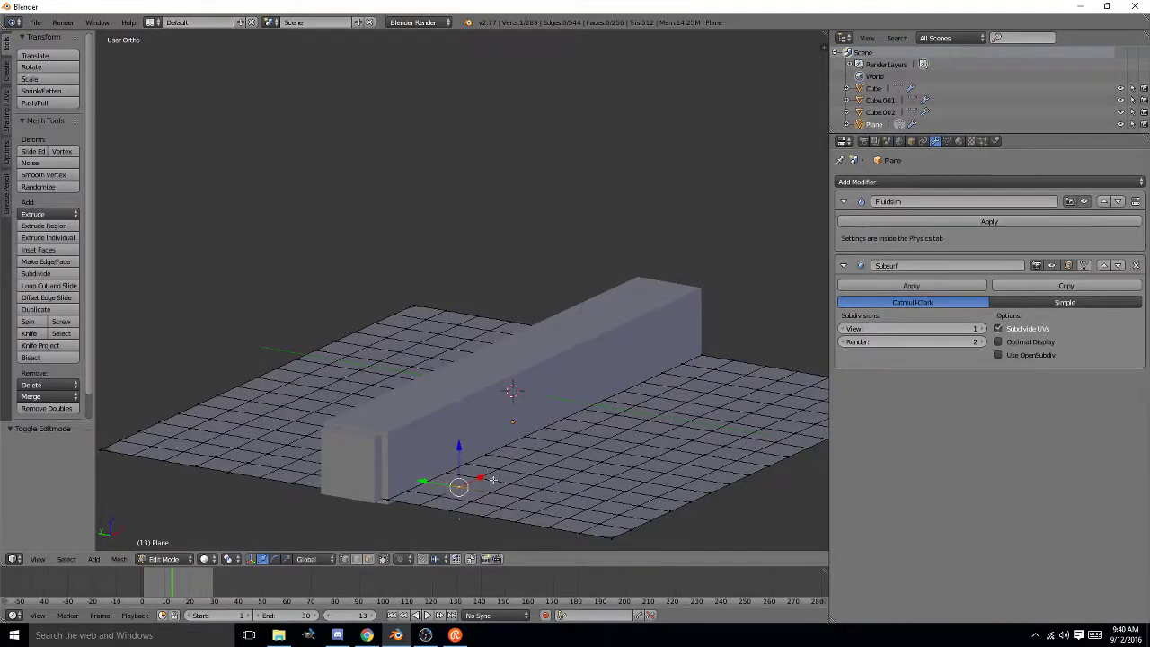
pyautogui.moveTo(458, 451); pyautogui.dragTo(459, 421)
# - Try raising four more vertices along the long block by about 1.6 to 2.2 along Z to form a bank
pyautogui.moveTo(459, 421); pyautogui.dragTo(374, 463, button='middle')
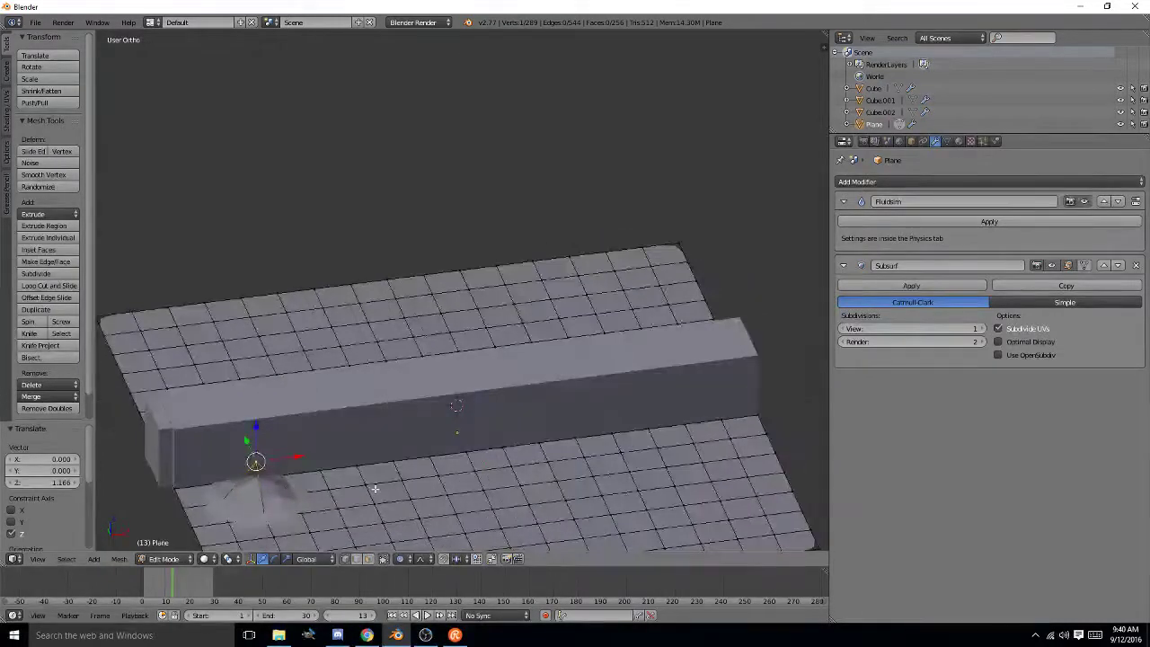
pyautogui.moveTo(366, 452); pyautogui.dragTo(368, 403)
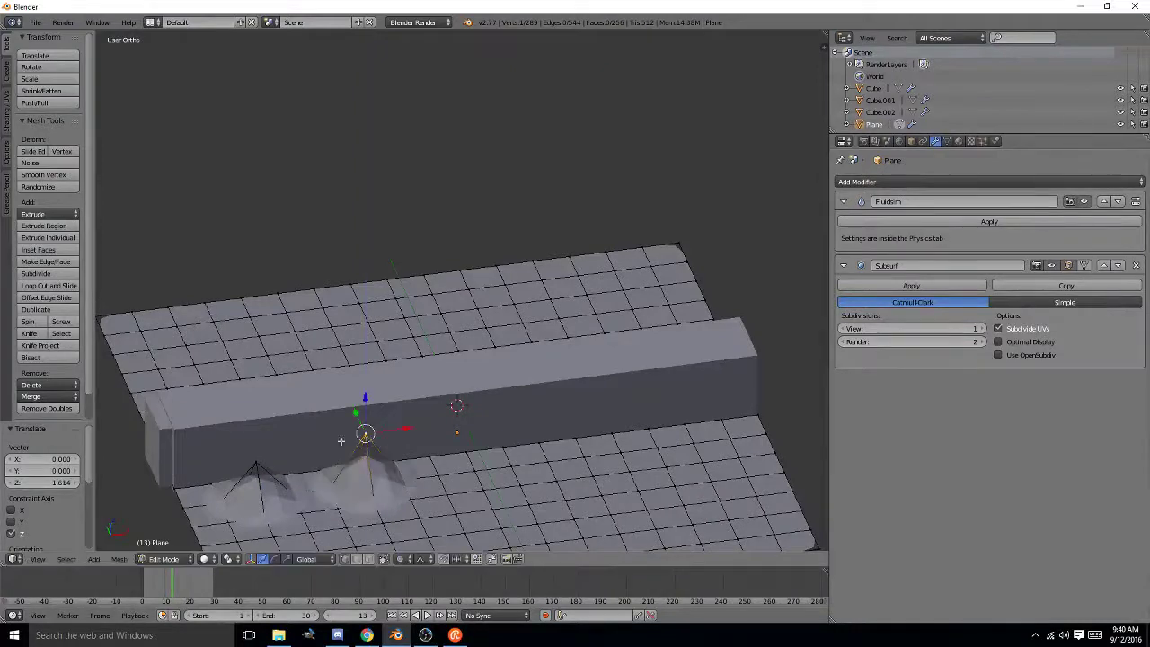
pyautogui.rightClick(319, 491)
pyautogui.moveTo(329, 454); pyautogui.dragTo(330, 404)
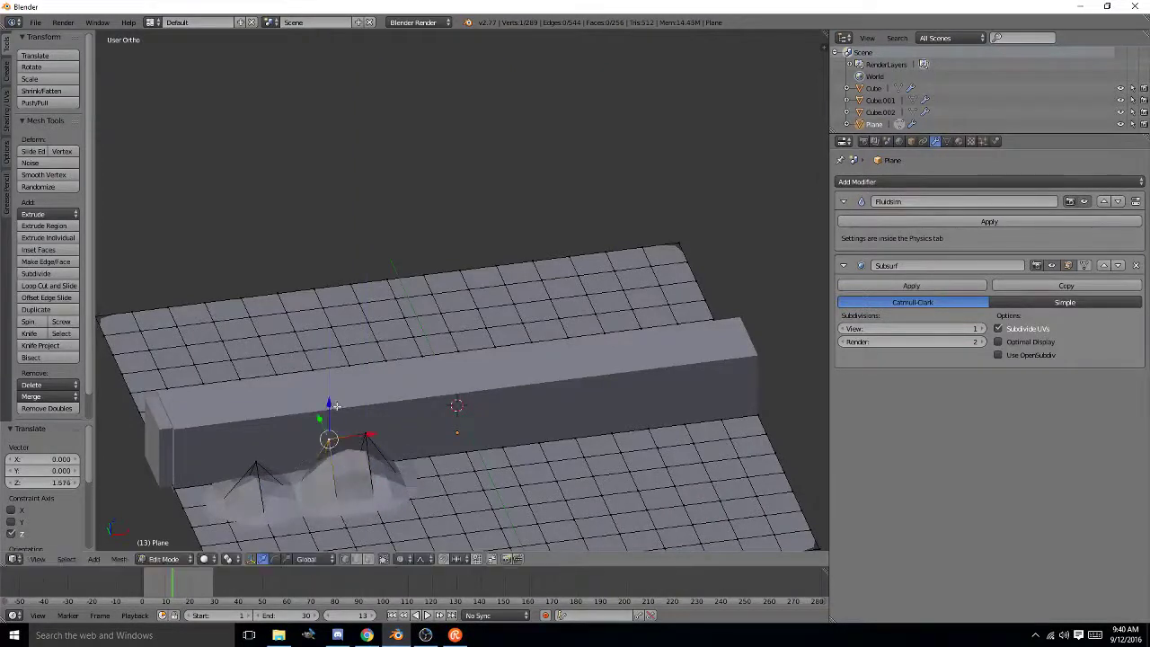
pyautogui.rightClick(297, 487)
pyautogui.moveTo(300, 456); pyautogui.dragTo(308, 408)
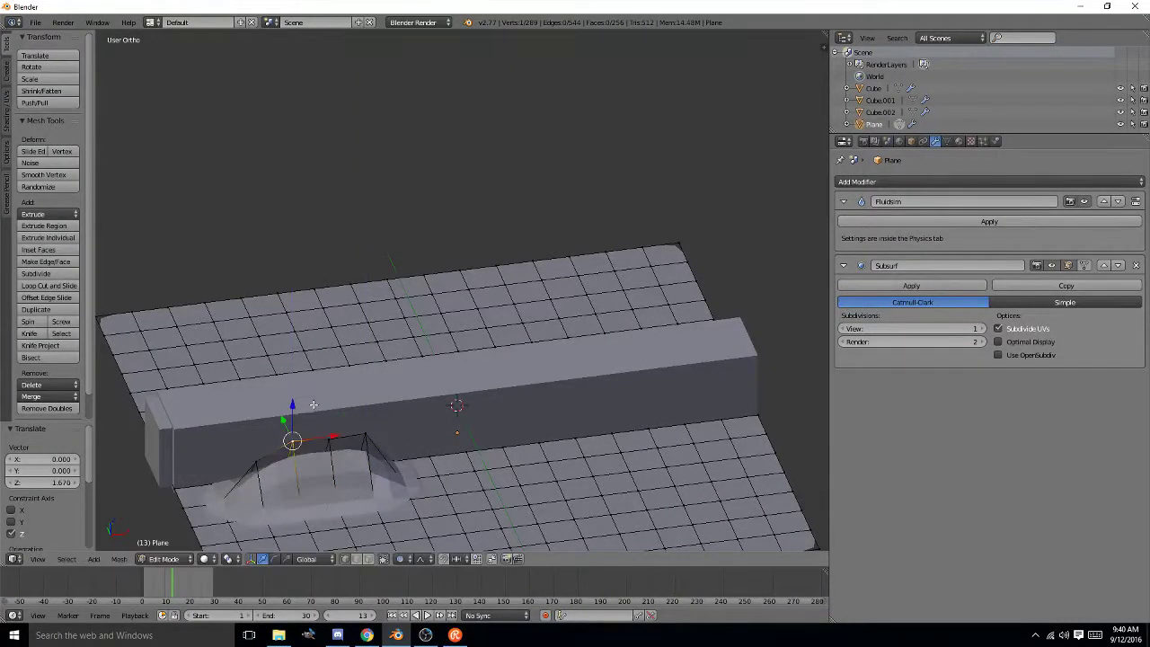
pyautogui.moveTo(307, 496); pyautogui.dragTo(372, 480, button='middle')
pyautogui.rightClick(404, 514)
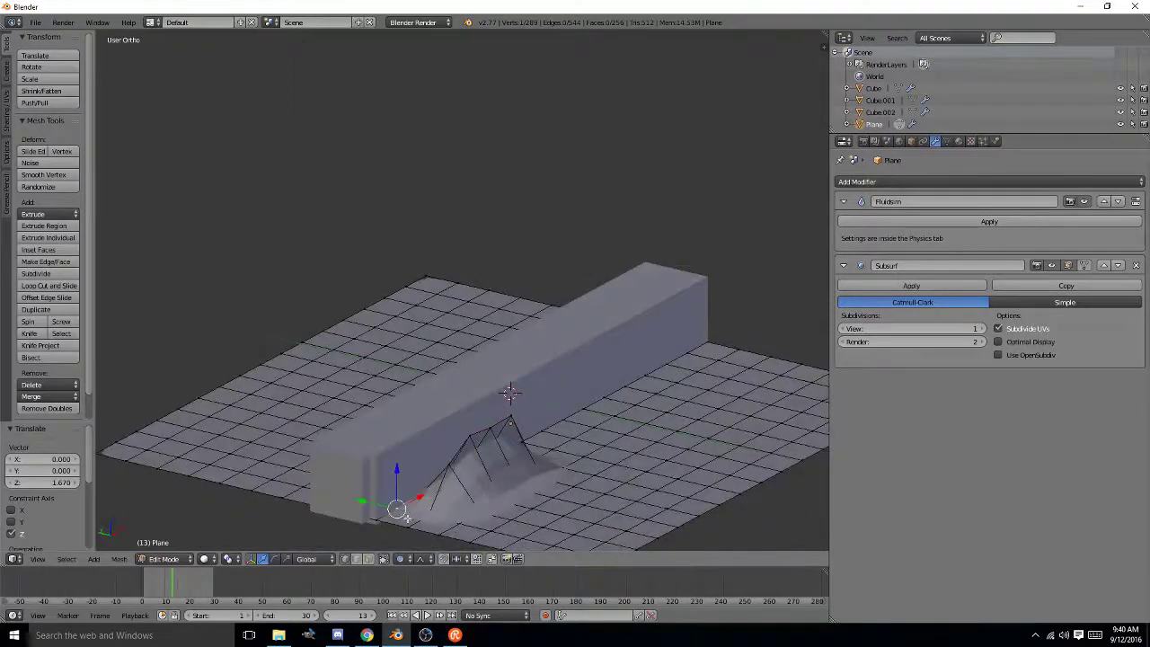
pyautogui.moveTo(395, 470); pyautogui.dragTo(396, 393)
# - Undo all the vertex moves on the plane so the mesh is flat again
pyautogui.moveTo(589, 449); pyautogui.dragTo(497, 491, button='middle')
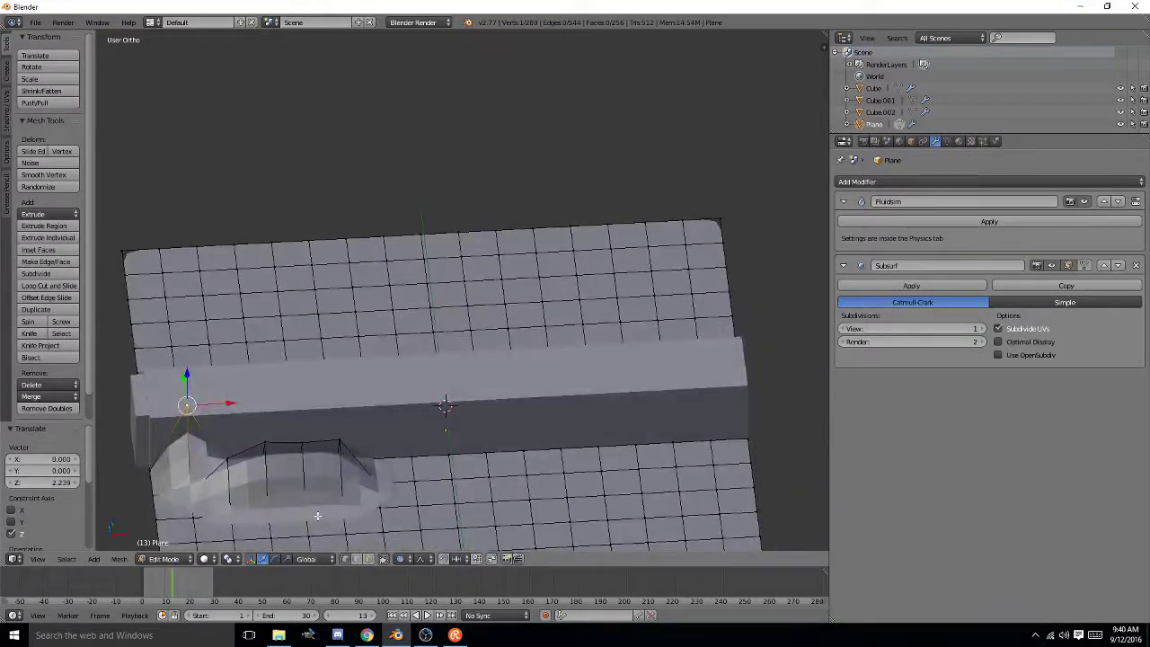
pyautogui.hotkey('ctrl', 'z')
pyautogui.hotkey('ctrl', 'z')
pyautogui.hotkey('ctrl', 'z')
pyautogui.hotkey('ctrl', 'z')
pyautogui.hotkey('ctrl', 'z')
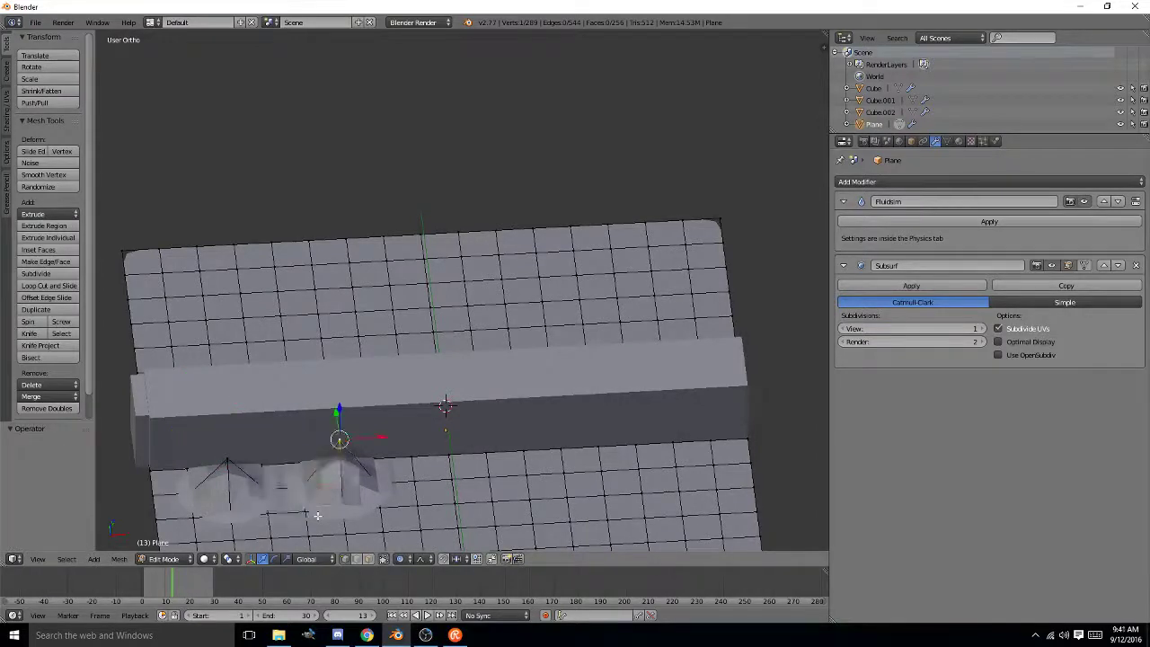
pyautogui.hotkey('ctrl', 'z')
pyautogui.hotkey('ctrl', 'z')
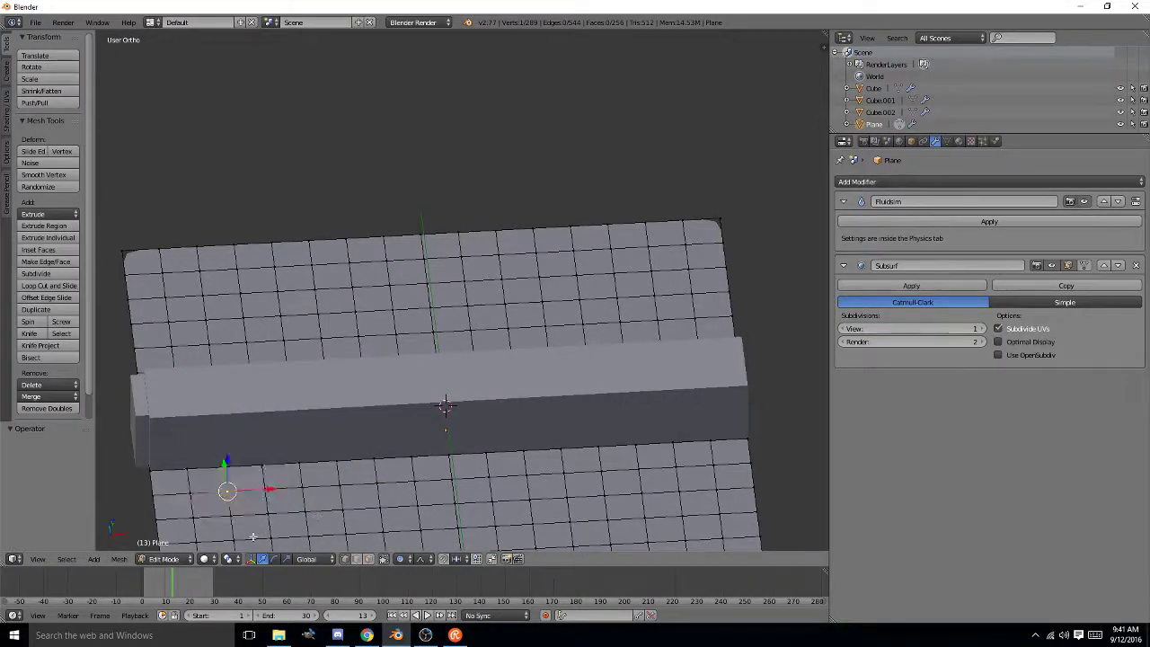
# - Switch the plane from Edit Mode to Sculpt Mode
pyautogui.click(164, 559)
pyautogui.click(169, 559)
pyautogui.click(180, 559)
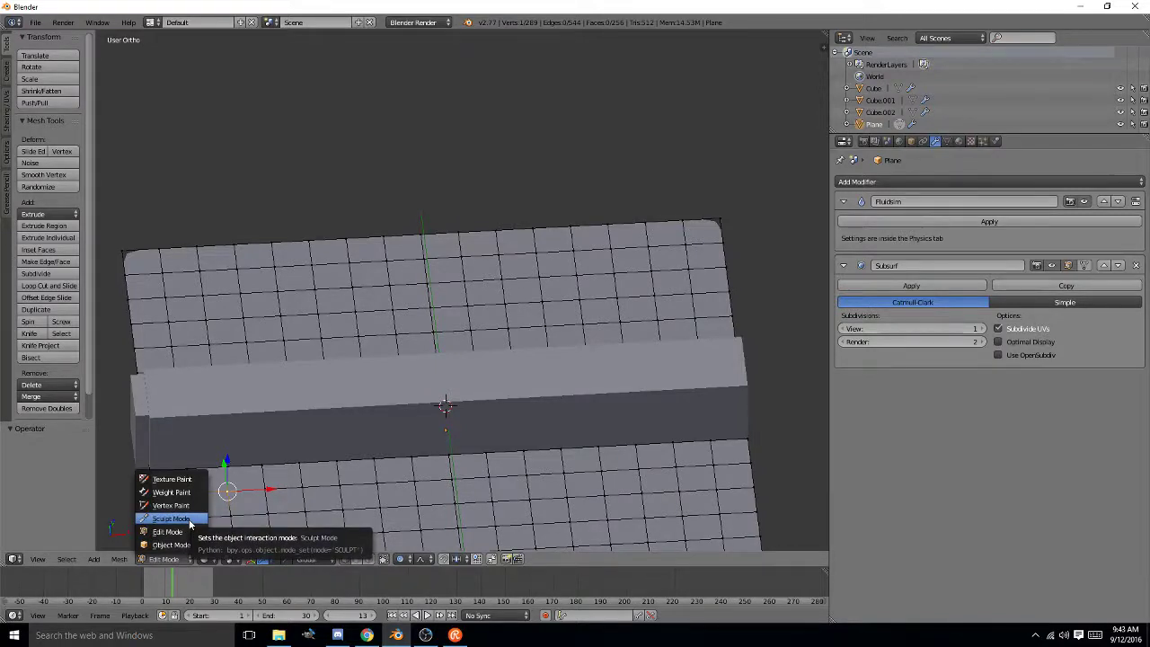
pyautogui.click(174, 562)
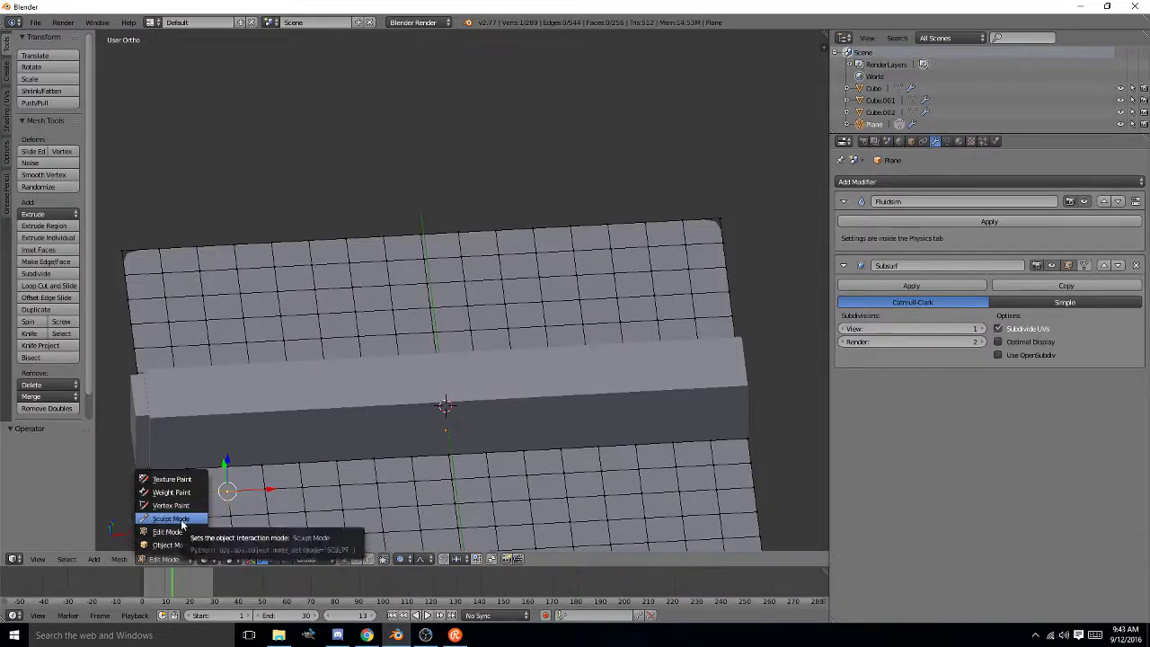
pyautogui.click(179, 520)
# - Sculpt raised banks into the plane along both long sides of the block with the additive draw brush
pyautogui.moveTo(414, 426)
pyautogui.mouseDown(button='middle')
pyautogui.moveTo(432, 410)
pyautogui.moveTo(406, 409)
pyautogui.moveTo(416, 395)
pyautogui.moveTo(452, 403)
pyautogui.mouseUp(button='middle')
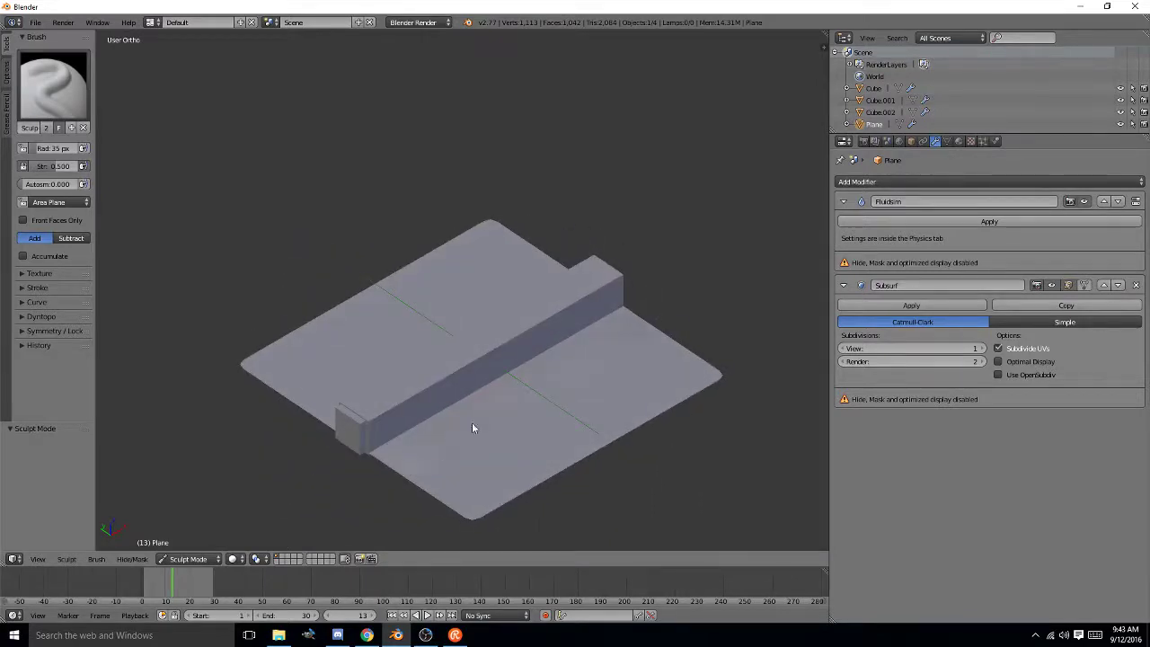
pyautogui.moveTo(469, 415)
pyautogui.mouseDown()
pyautogui.moveTo(534, 367)
pyautogui.moveTo(430, 460)
pyautogui.moveTo(469, 401)
pyautogui.moveTo(423, 424)
pyautogui.moveTo(465, 414)
pyautogui.moveTo(594, 321)
pyautogui.moveTo(588, 338)
pyautogui.moveTo(416, 436)
pyautogui.mouseUp()
pyautogui.moveTo(416, 437)
pyautogui.mouseDown(button='middle')
pyautogui.moveTo(527, 411)
pyautogui.moveTo(506, 400)
pyautogui.mouseUp(button='middle')
pyautogui.moveTo(369, 263)
pyautogui.mouseDown()
pyautogui.moveTo(522, 405)
pyautogui.moveTo(501, 356)
pyautogui.moveTo(527, 436)
pyautogui.mouseUp()
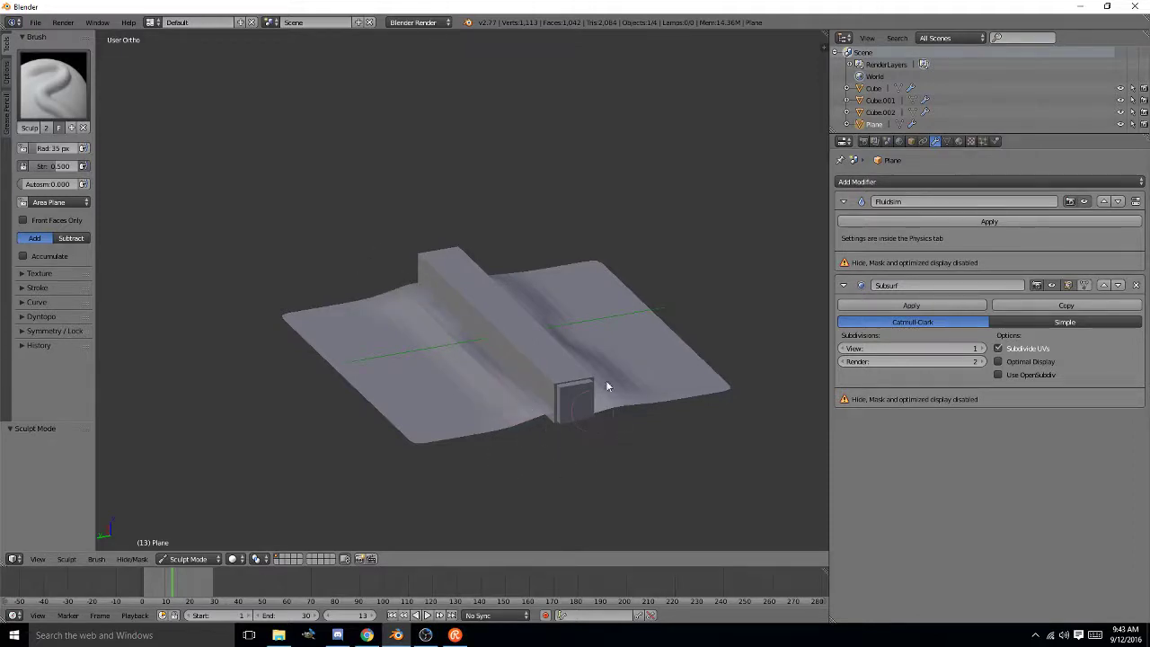
# - Return the sculpted plane to Object Mode and select the long domain block with its fluid physics settings displayed
pyautogui.moveTo(579, 416)
pyautogui.mouseDown(button='middle')
pyautogui.moveTo(562, 388)
pyautogui.moveTo(506, 391)
pyautogui.mouseUp(button='middle')
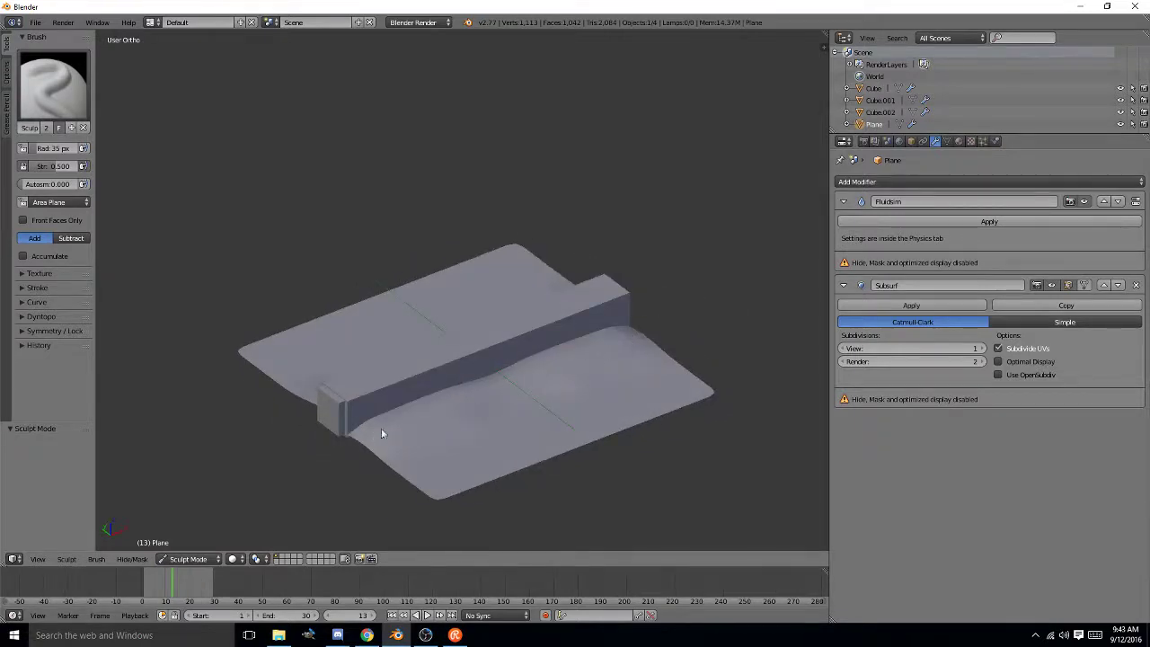
pyautogui.moveTo(358, 449)
pyautogui.mouseDown(button='middle')
pyautogui.moveTo(474, 423)
pyautogui.moveTo(596, 457)
pyautogui.moveTo(688, 446)
pyautogui.moveTo(349, 393)
pyautogui.mouseUp(button='middle')
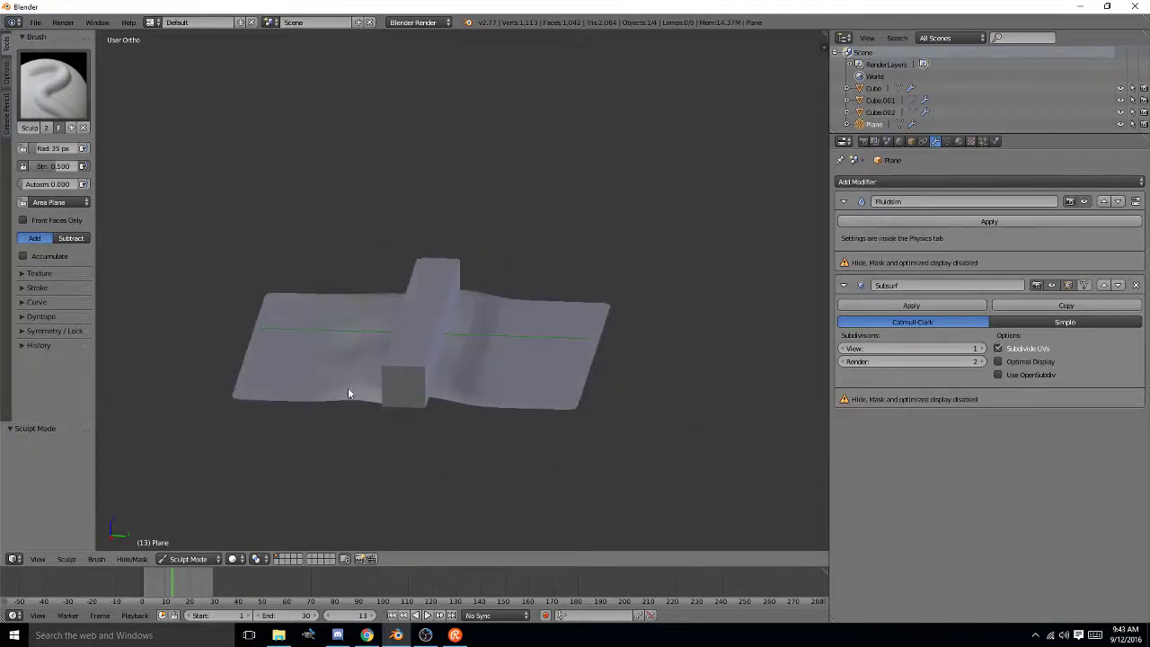
pyautogui.moveTo(382, 473)
pyautogui.mouseDown(button='middle')
pyautogui.moveTo(509, 423)
pyautogui.moveTo(393, 437)
pyautogui.mouseUp(button='middle')
pyautogui.moveTo(461, 358); pyautogui.dragTo(503, 361)
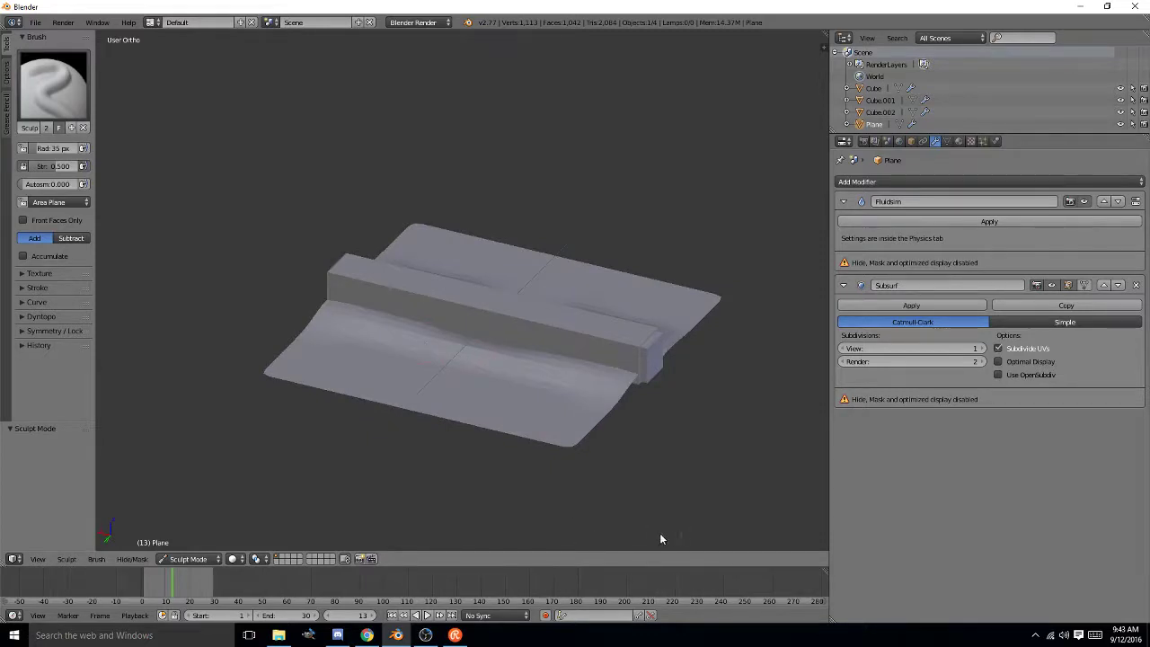
pyautogui.click(997, 142)
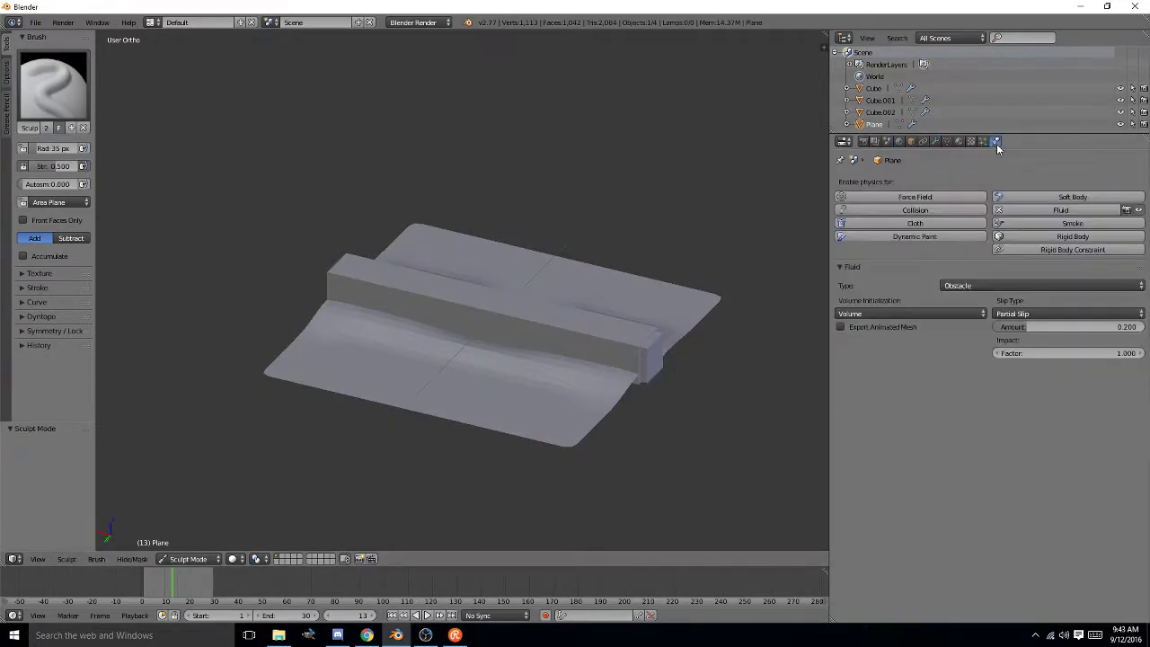
pyautogui.click(187, 559)
pyautogui.click(193, 546)
pyautogui.rightClick(481, 326)
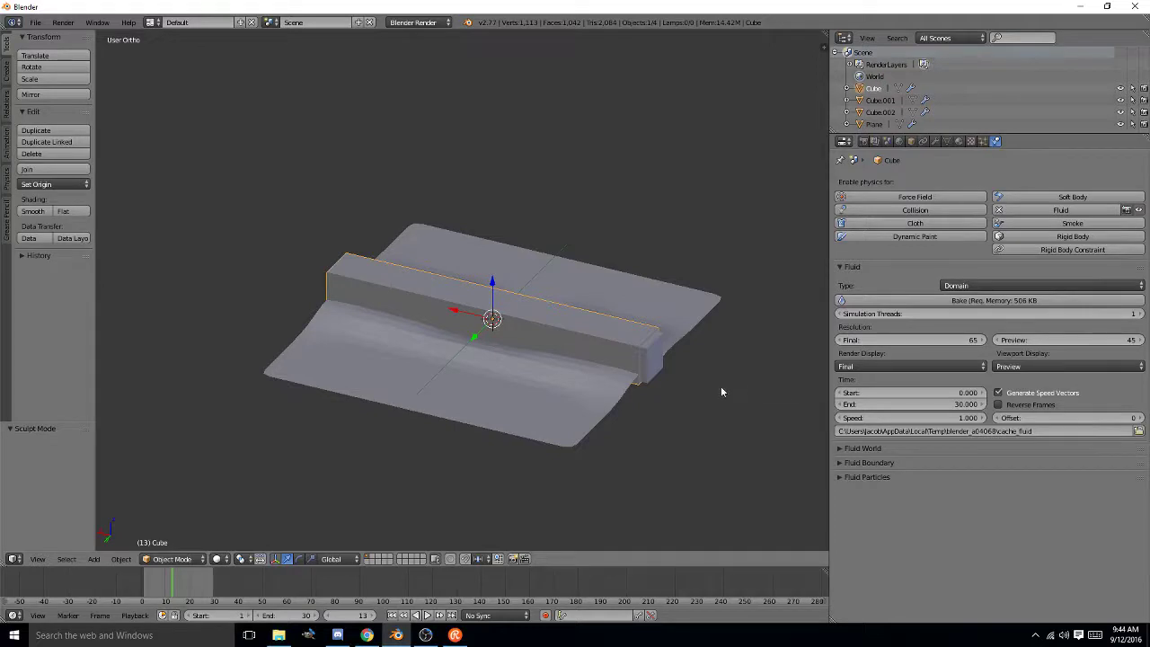
pyautogui.scroll(1, 454, 404)
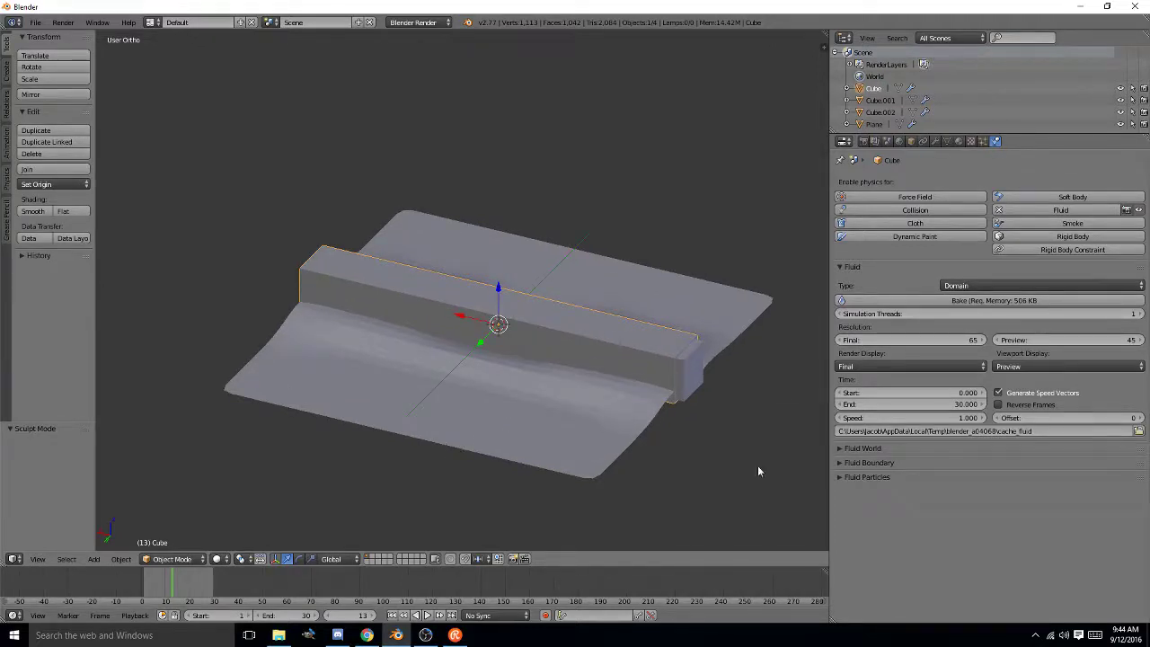
# - Switch the domain block to Sculpt Mode and expand the brush's symmetry settings
pyautogui.click(171, 559)
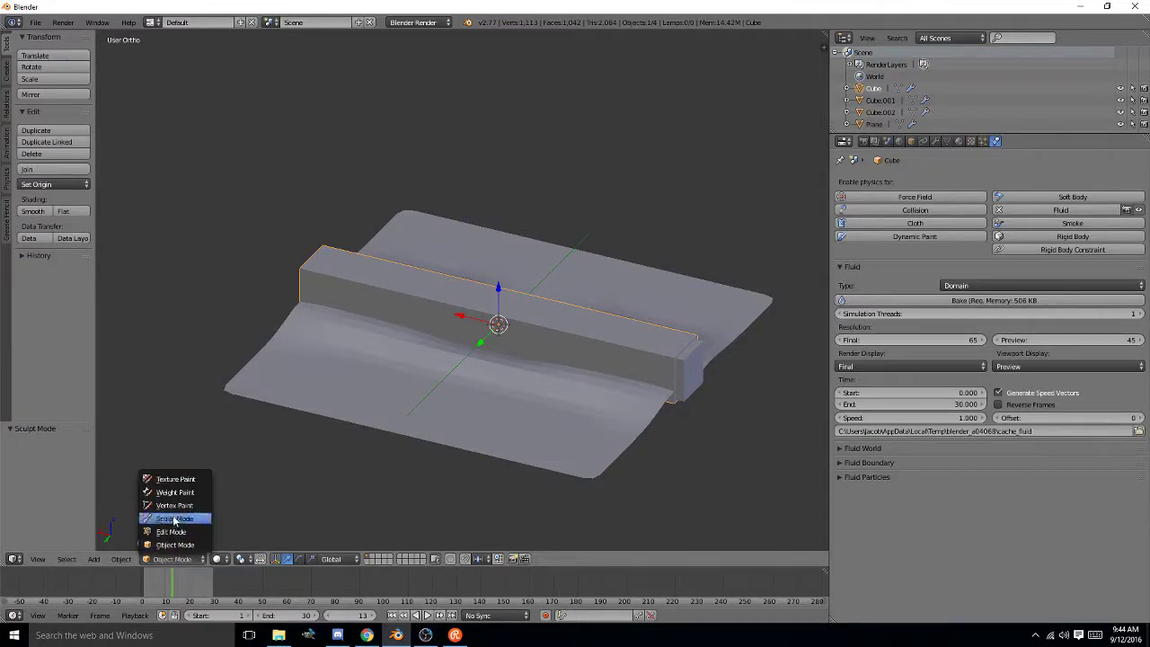
pyautogui.click(176, 519)
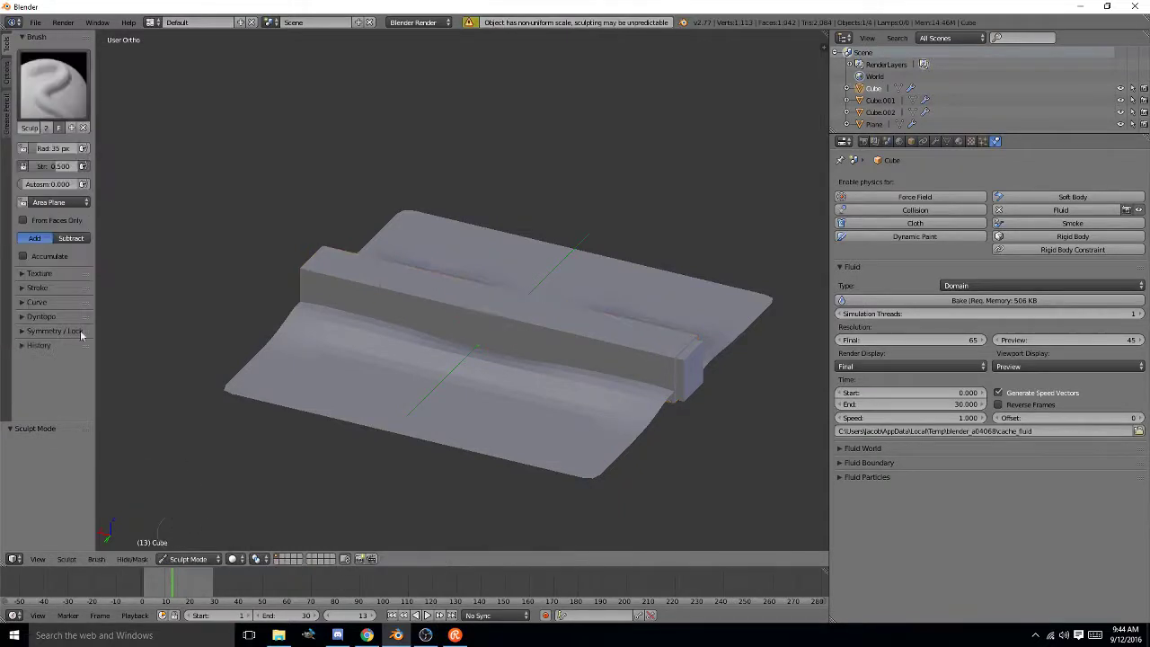
pyautogui.click(16, 332)
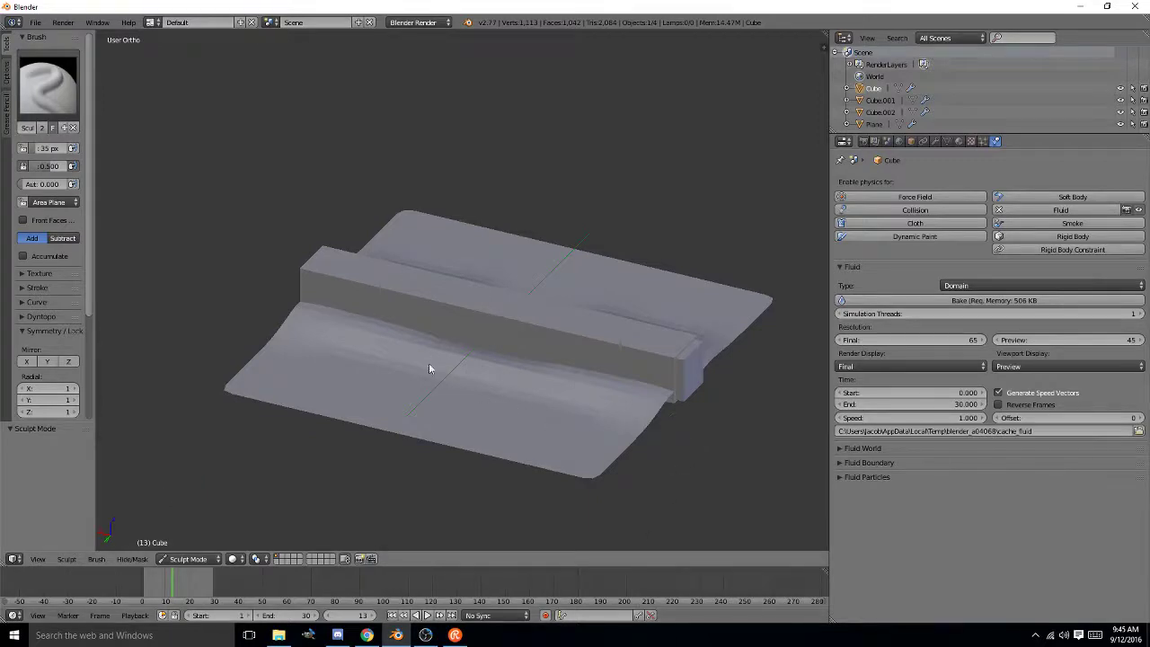
pyautogui.moveTo(573, 433); pyautogui.dragTo(506, 464, button='middle')
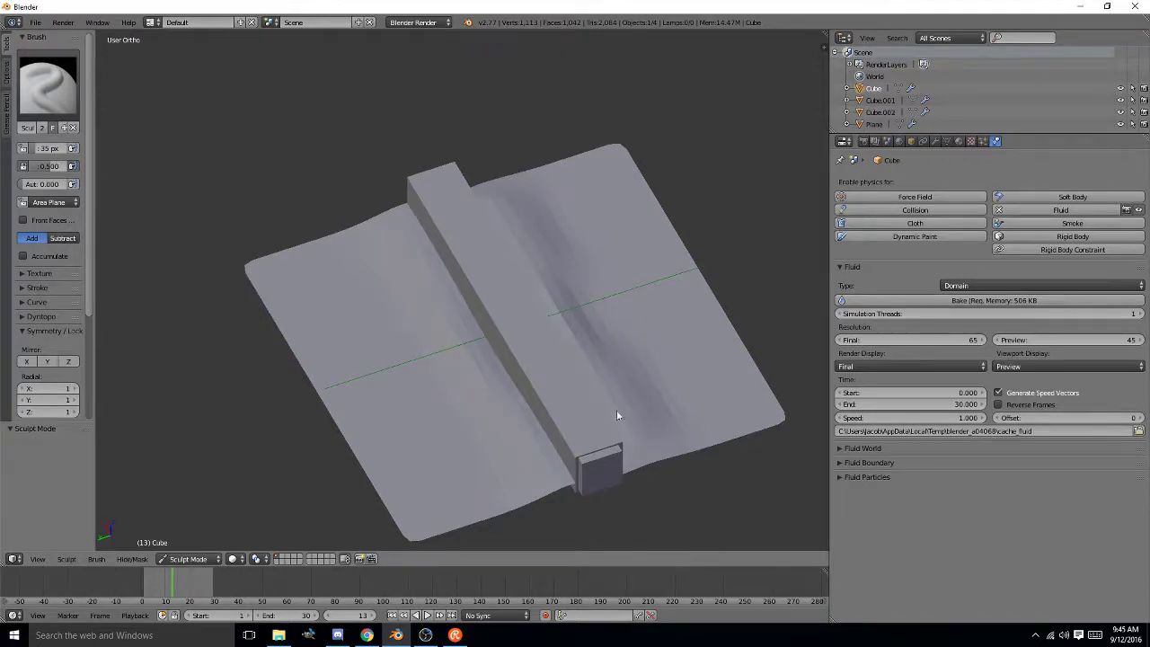
pyautogui.moveTo(565, 441)
pyautogui.mouseDown(button='middle')
pyautogui.moveTo(662, 398)
pyautogui.moveTo(739, 390)
pyautogui.mouseUp(button='middle')
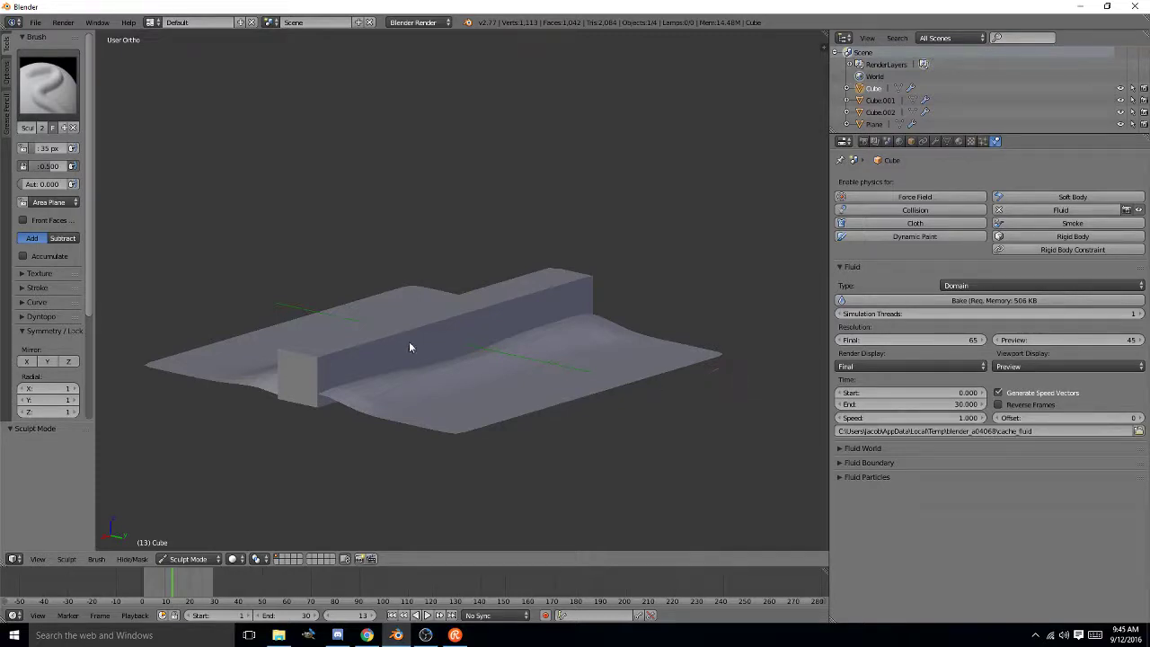
pyautogui.moveTo(409, 341); pyautogui.dragTo(478, 366, button='middle')
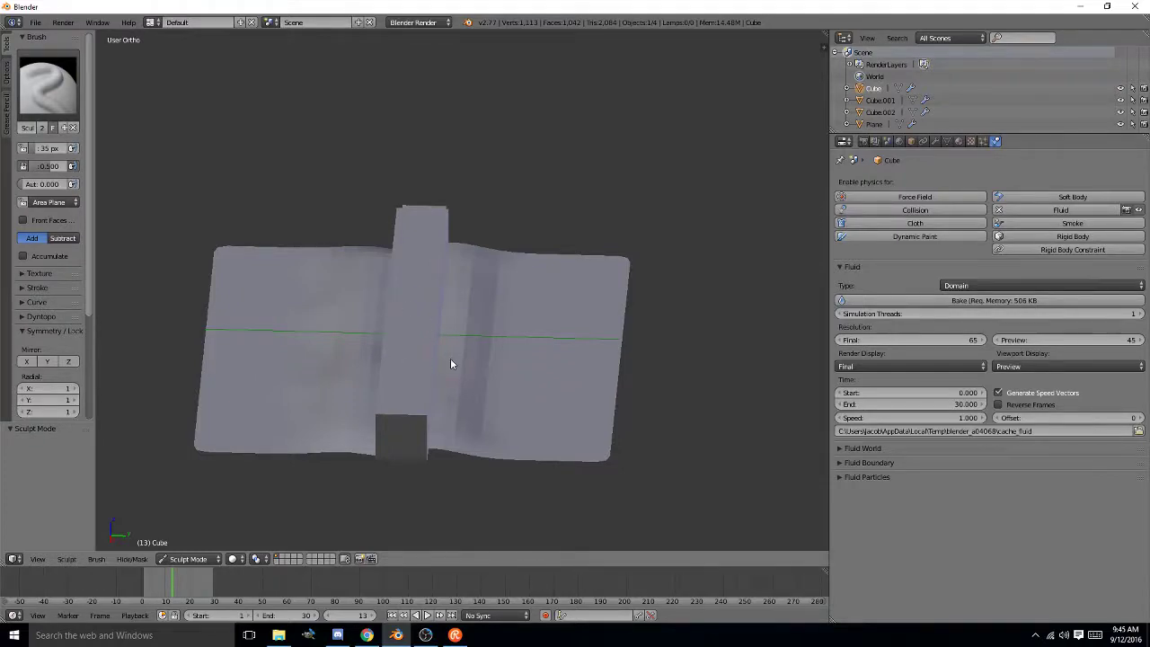
# - Switch to wireframe display, then return to Object Mode and open the plane's mesh in Edit Mode
pyautogui.press('z')
pyautogui.scroll(3, 396, 365)
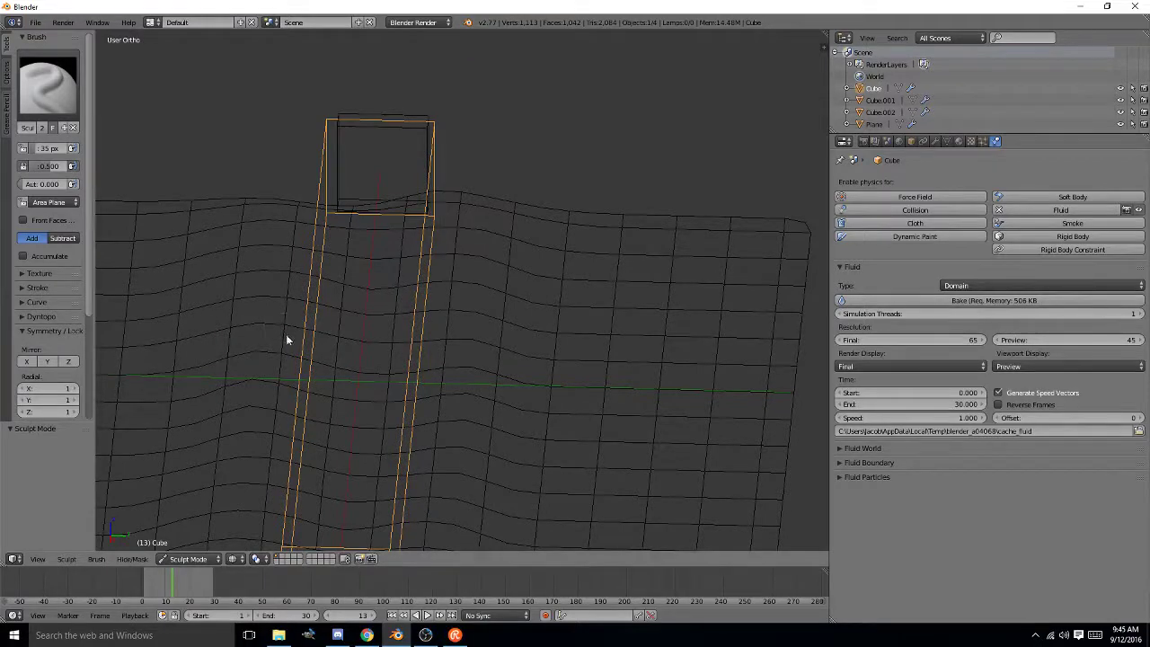
pyautogui.press('Tab')
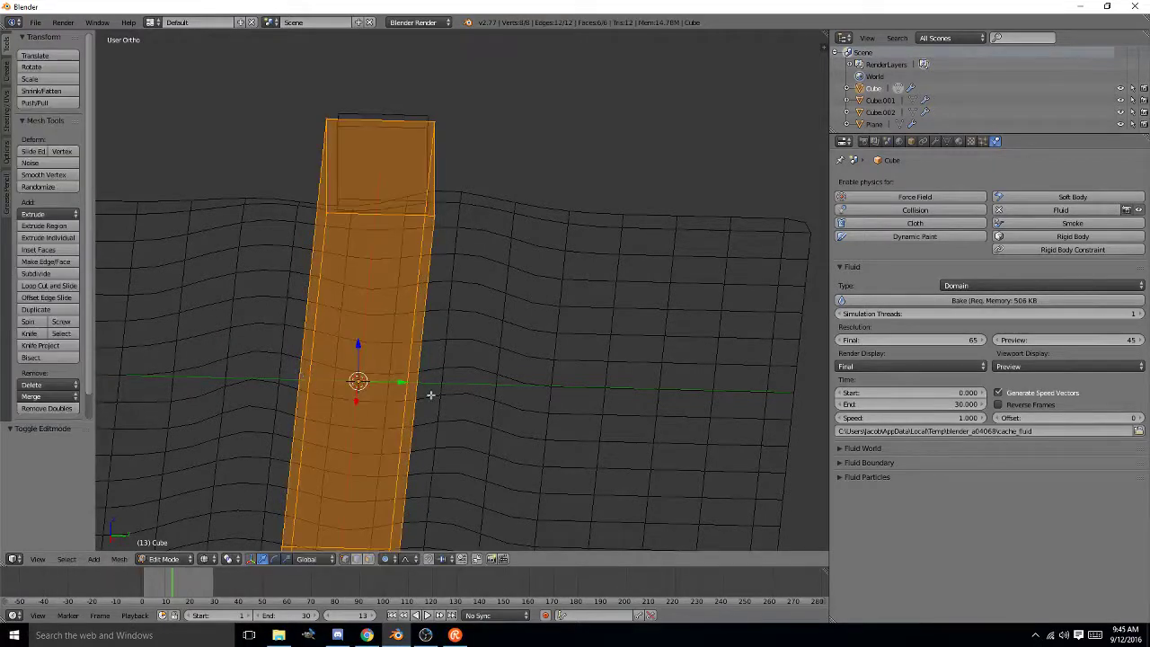
pyautogui.press('Tab')
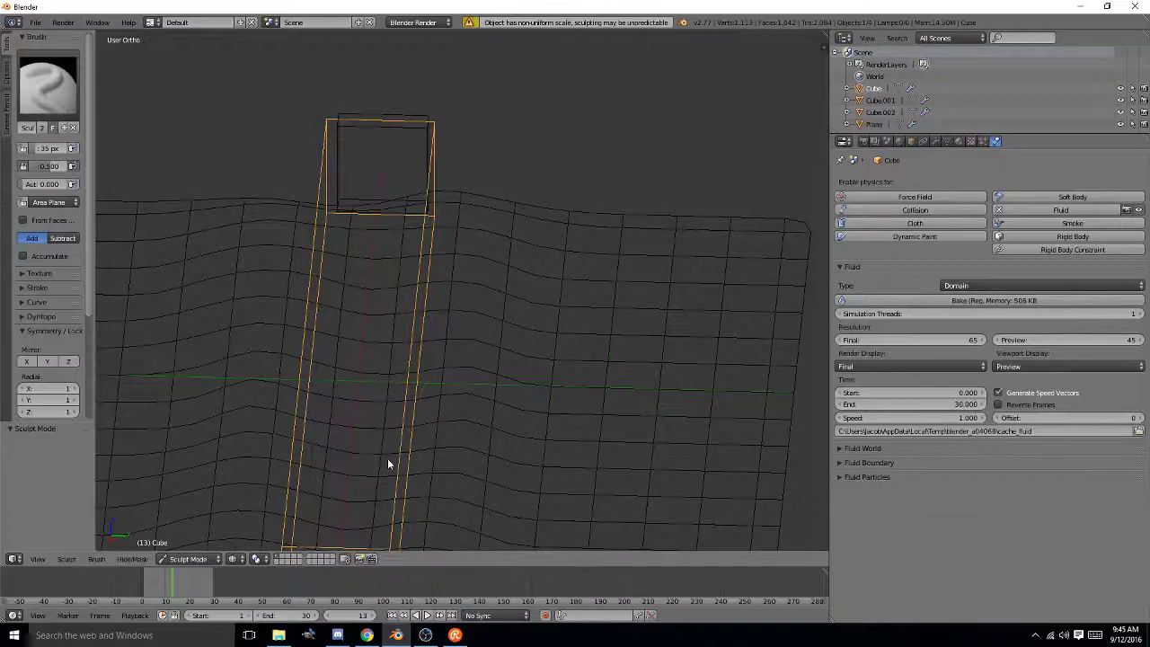
pyautogui.click(192, 562)
pyautogui.click(194, 545)
pyautogui.rightClick(465, 398)
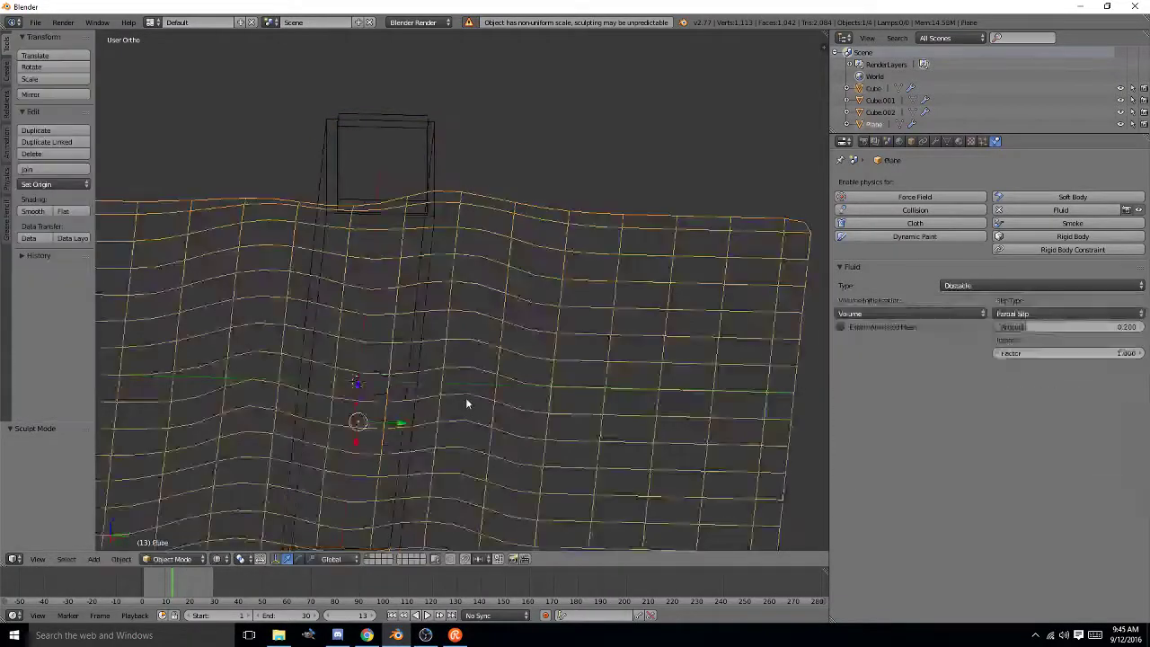
pyautogui.press('Tab')
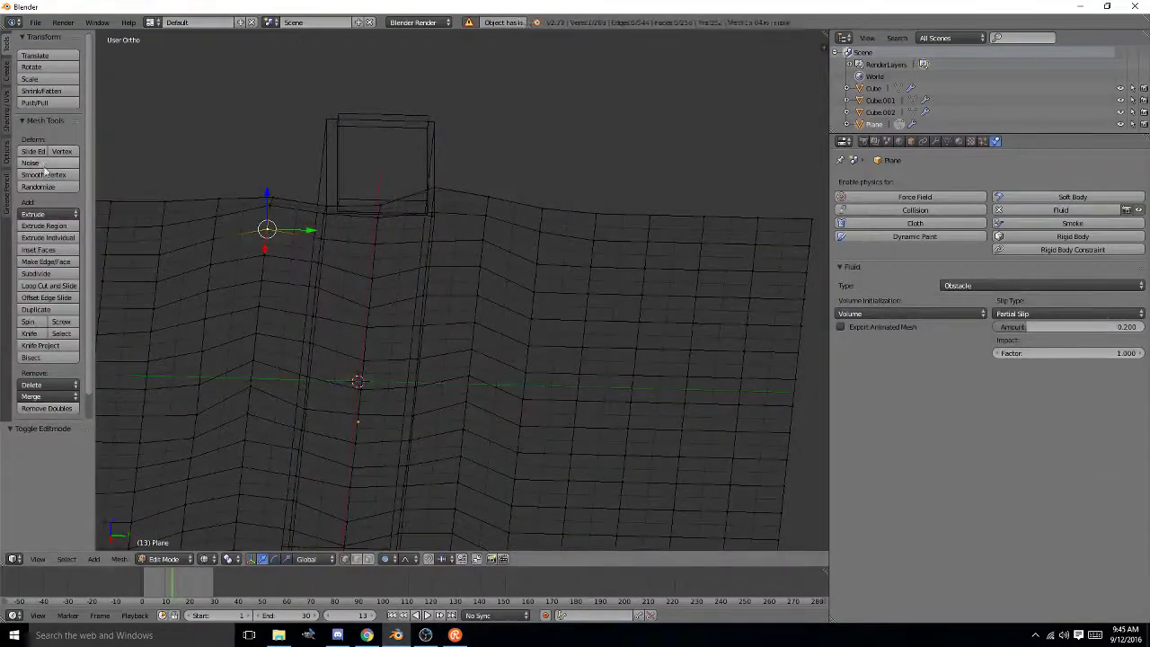
# - Raise two neighbouring vertices of the plane in the channel along Z by about 0.8 and 1
pyautogui.moveTo(298, 447)
pyautogui.mouseDown(button='middle')
pyautogui.moveTo(249, 334)
pyautogui.moveTo(239, 359)
pyautogui.moveTo(210, 346)
pyautogui.moveTo(396, 390)
pyautogui.mouseUp(button='middle')
pyautogui.moveTo(380, 452); pyautogui.dragTo(393, 421, button='middle')
pyautogui.rightClick(322, 438)
pyautogui.rightClick(295, 433)
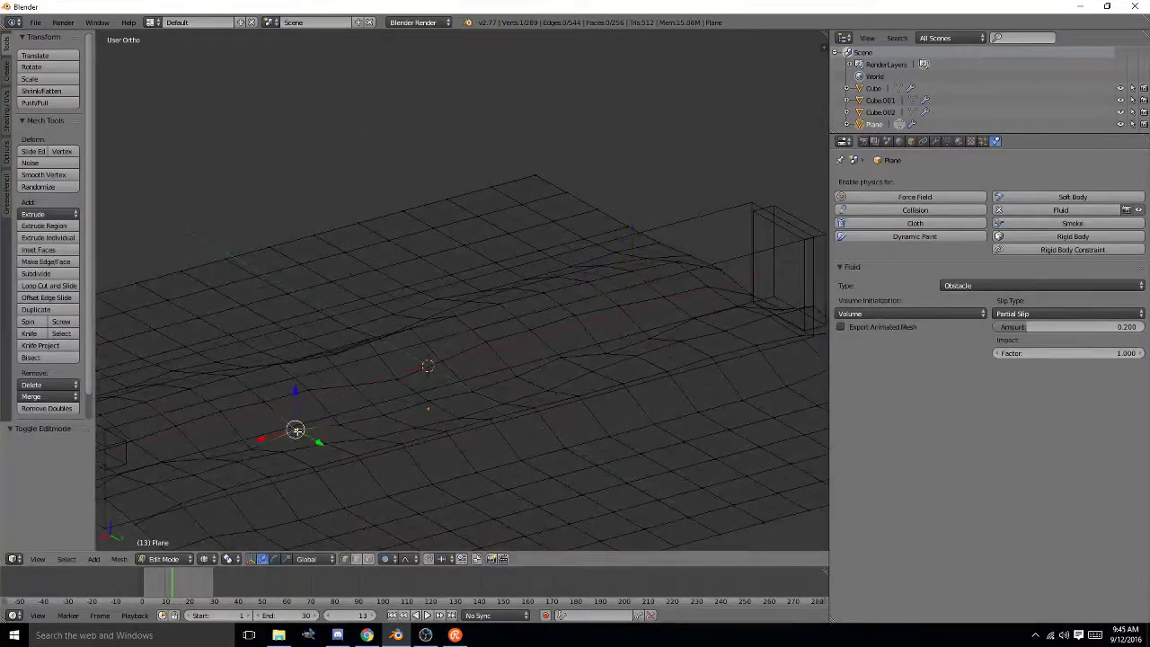
pyautogui.moveTo(297, 397); pyautogui.dragTo(297, 359)
pyautogui.rightClick(343, 417)
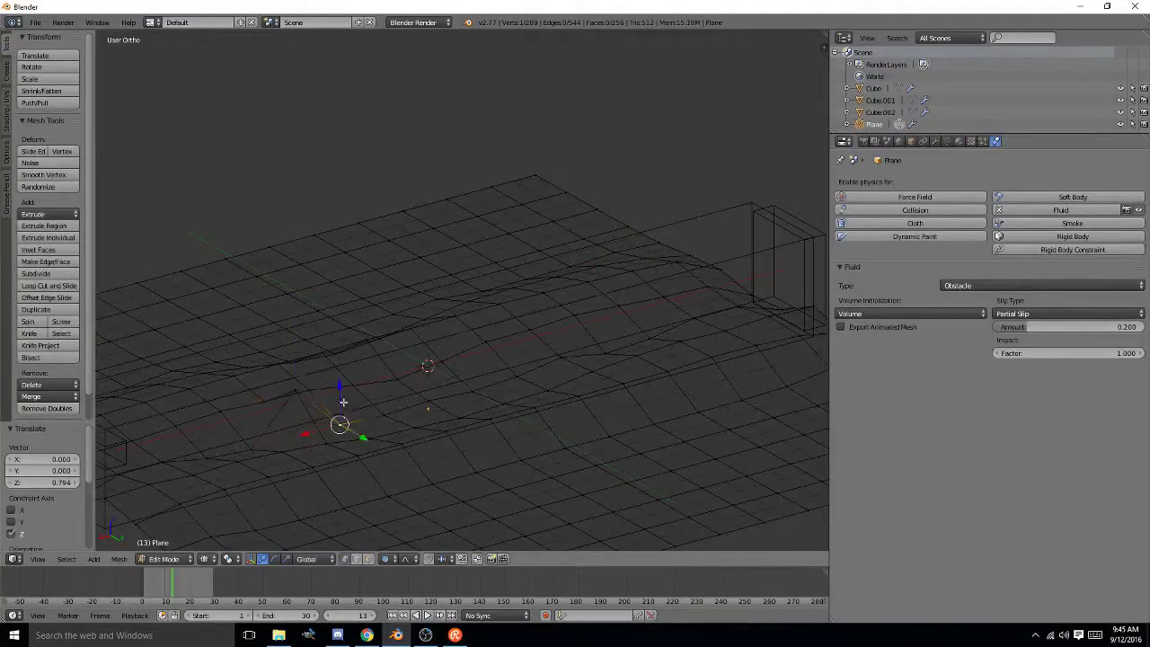
pyautogui.moveTo(342, 400); pyautogui.dragTo(394, 331)
# - Raise two more vertices near the plane's centre, the outer one by about 1.6 along Z, and restore solid display
pyautogui.rightClick(402, 411)
pyautogui.rightClick(431, 412)
pyautogui.moveTo(429, 372); pyautogui.dragTo(430, 323)
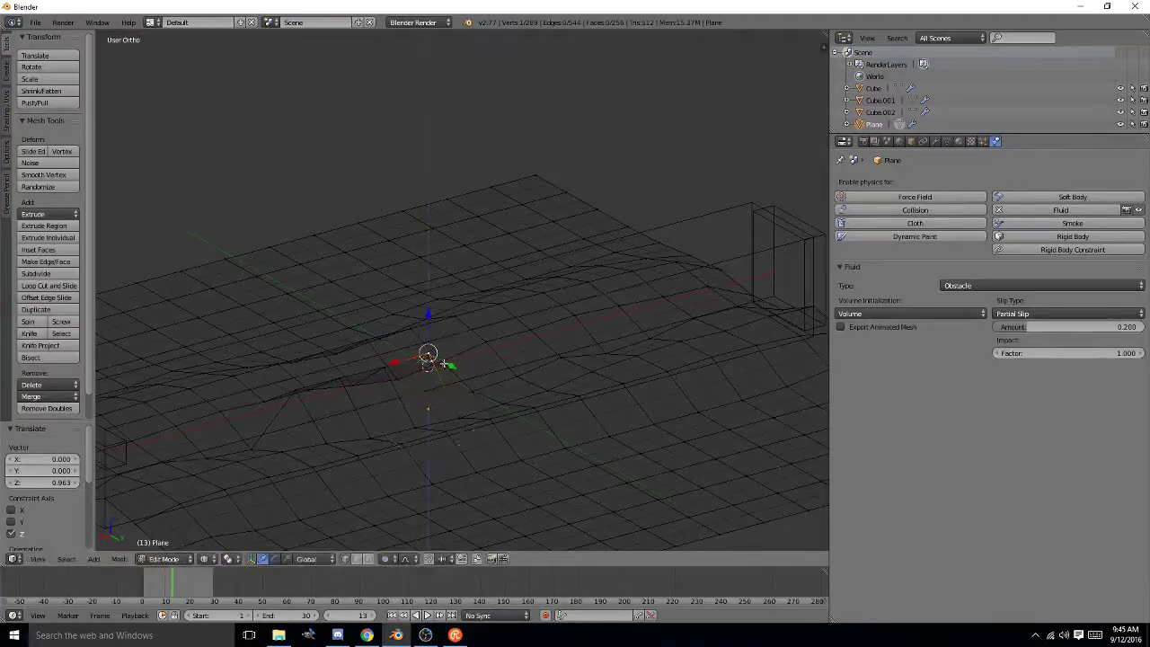
pyautogui.rightClick(456, 408)
pyautogui.moveTo(456, 372); pyautogui.dragTo(459, 300)
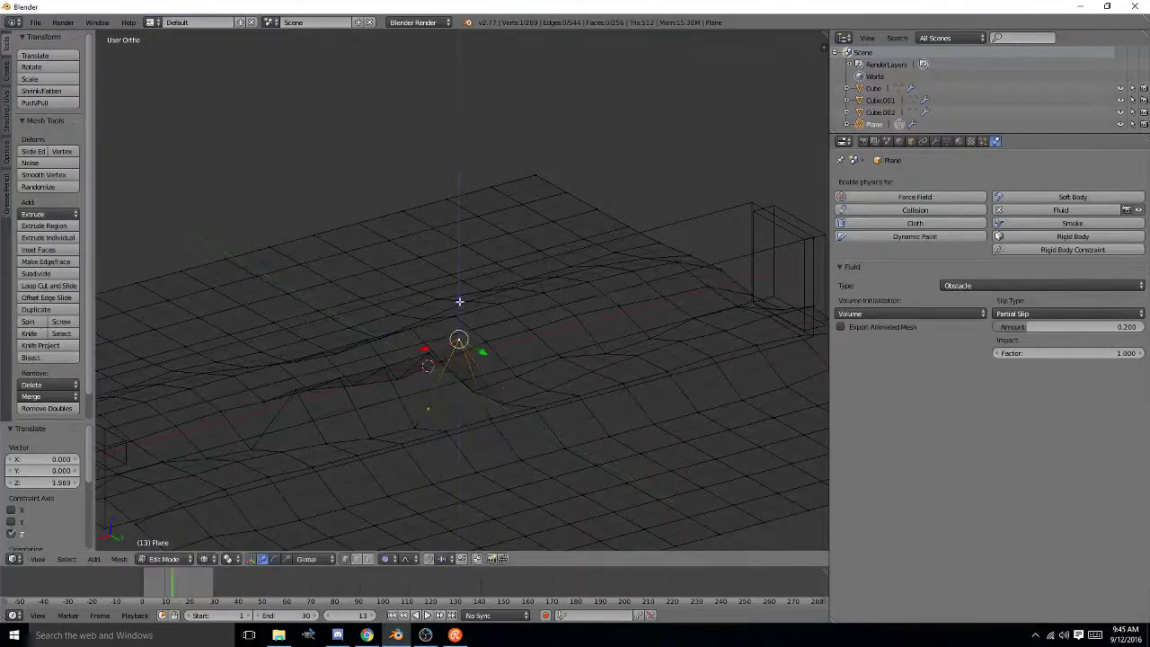
pyautogui.moveTo(458, 301)
pyautogui.mouseDown(button='middle')
pyautogui.moveTo(473, 354)
pyautogui.moveTo(385, 359)
pyautogui.moveTo(499, 331)
pyautogui.mouseUp(button='middle')
pyautogui.press('z')
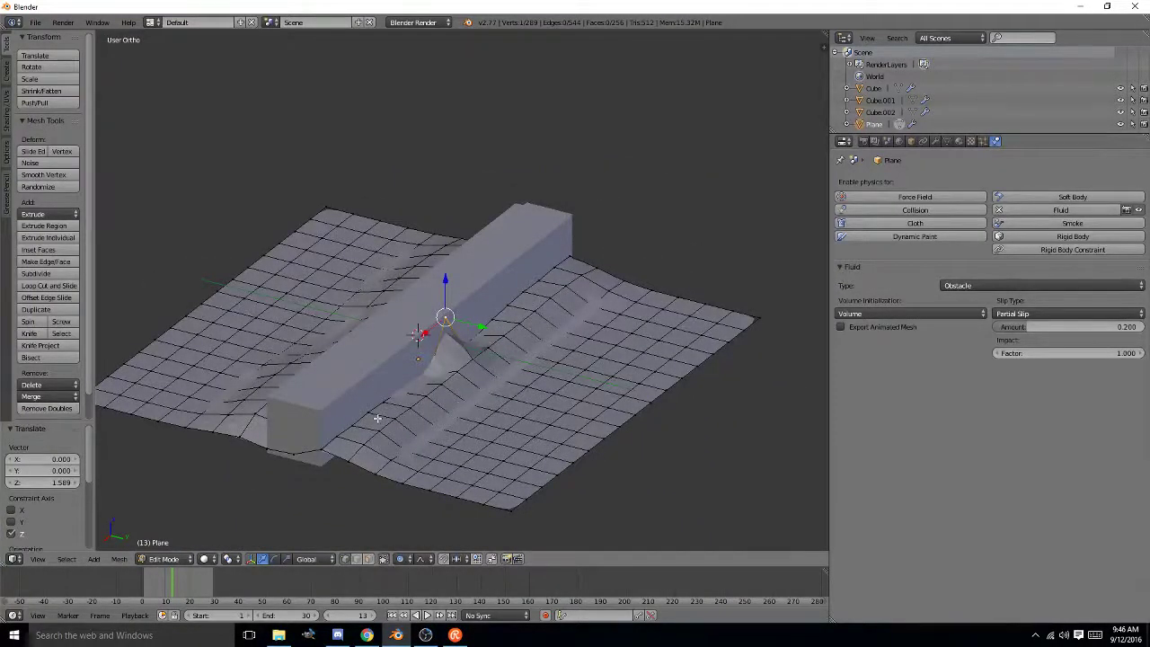
pyautogui.moveTo(377, 418); pyautogui.dragTo(326, 426, button='middle')
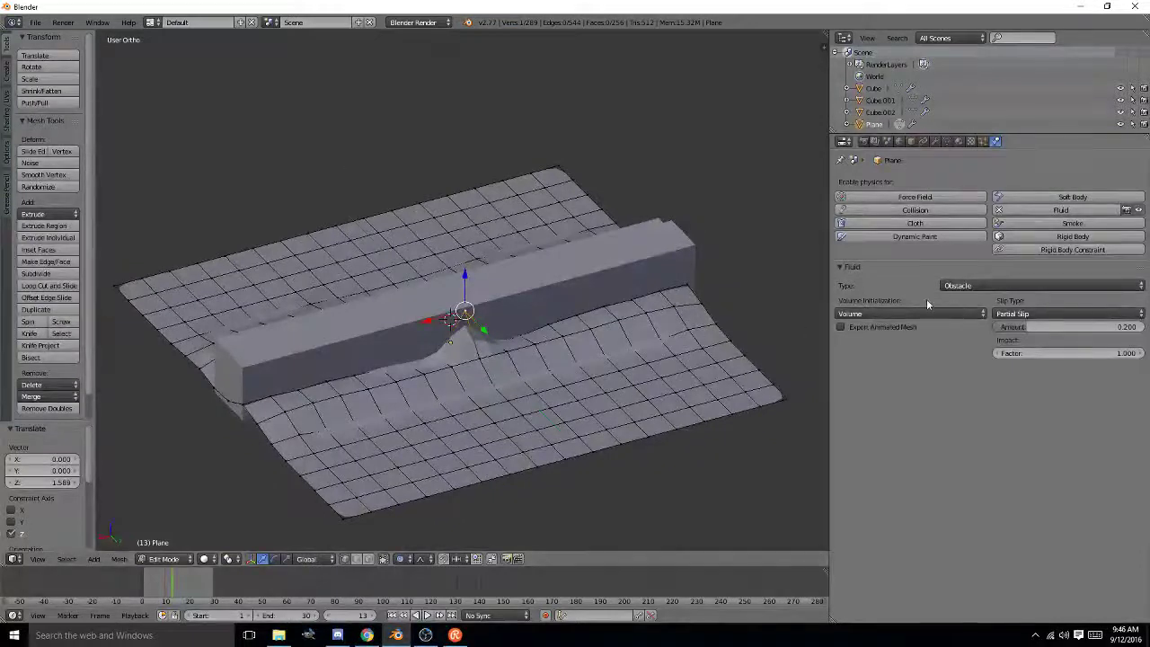
# - Leave the plane's Edit Mode, select the domain block and bake its fluid simulation
pyautogui.press('Tab')
pyautogui.rightClick(404, 328)
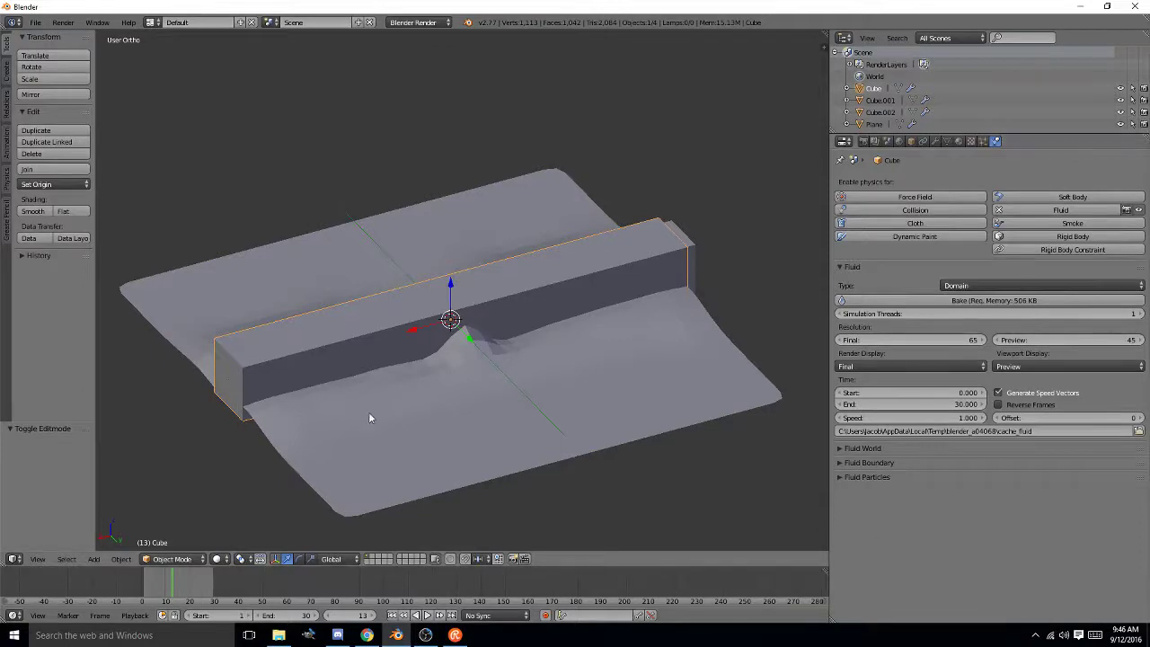
pyautogui.moveTo(372, 416); pyautogui.dragTo(333, 398, button='middle')
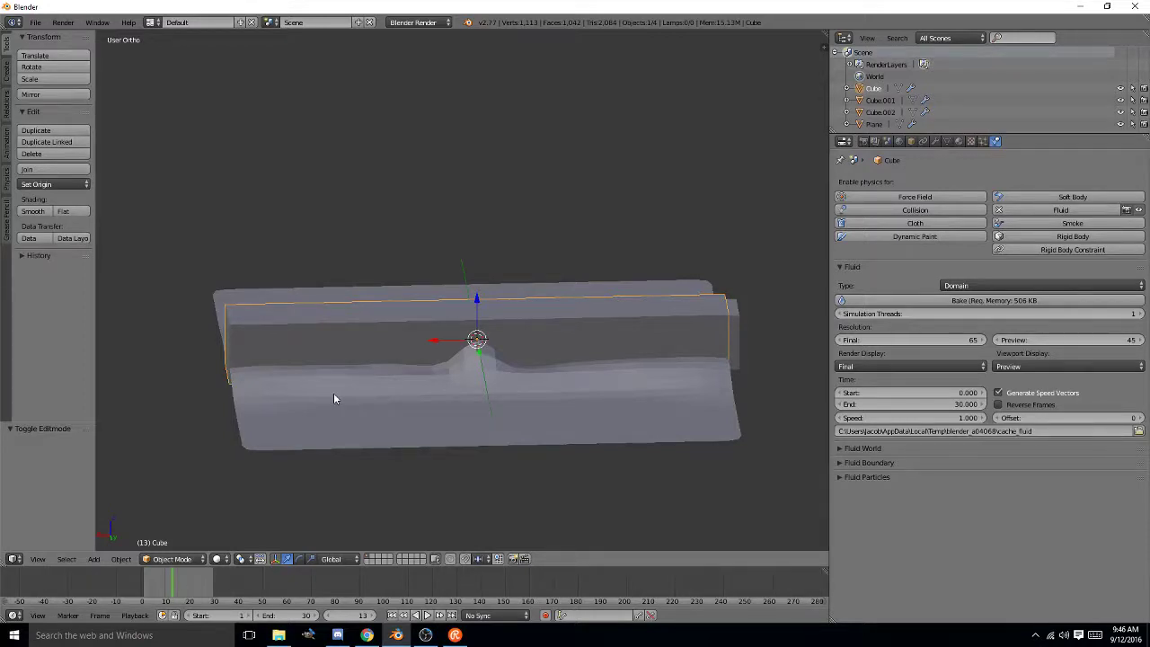
pyautogui.moveTo(347, 389); pyautogui.dragTo(475, 405, button='middle')
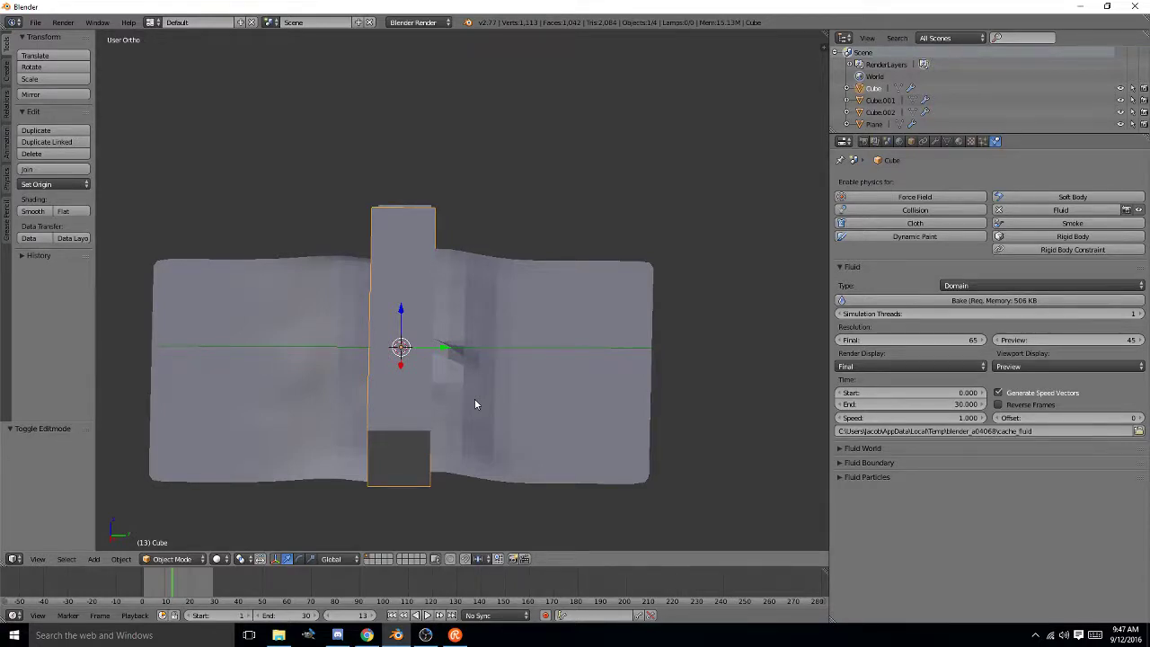
pyautogui.moveTo(581, 336); pyautogui.dragTo(418, 414, button='middle')
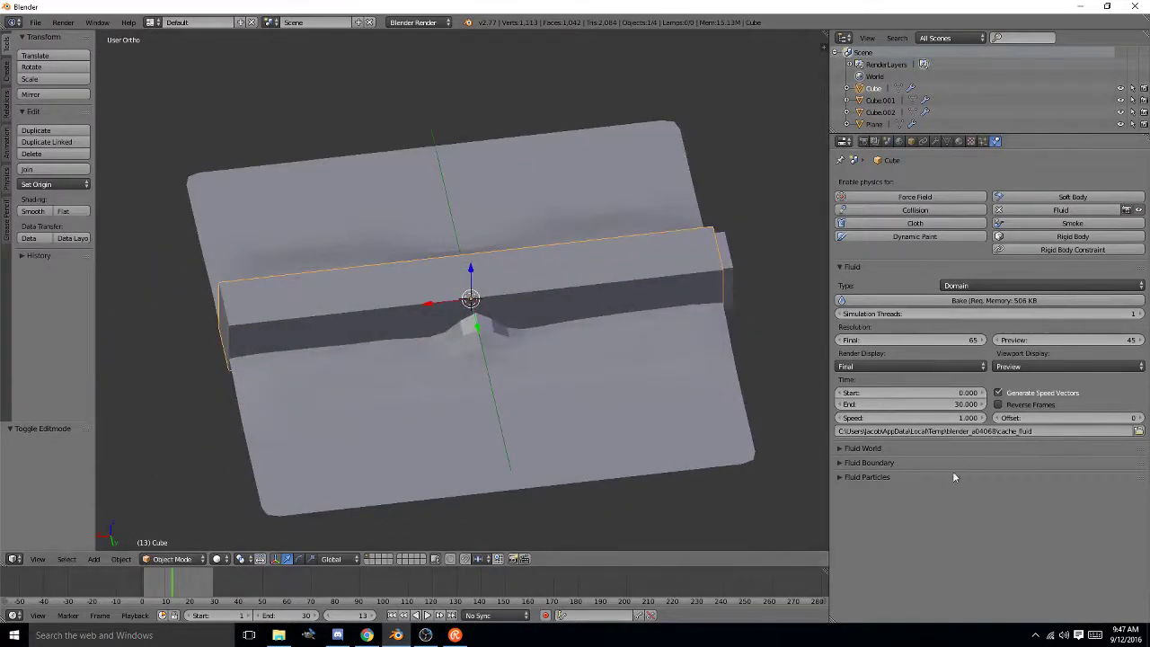
pyautogui.click(961, 300)
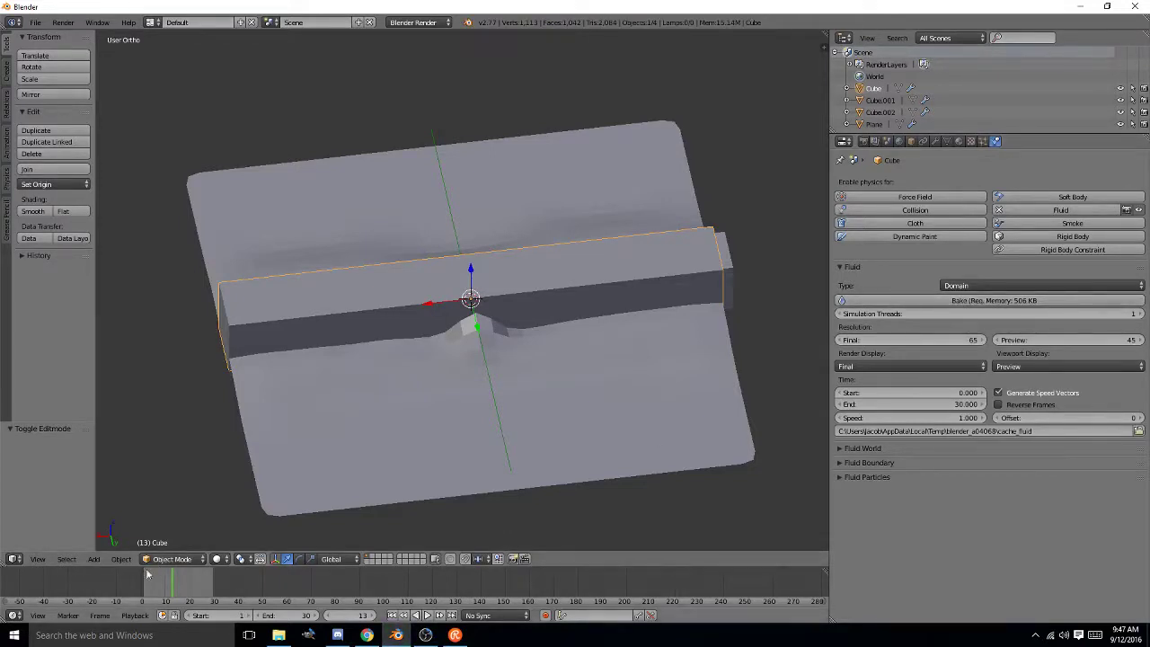
# - Move the timeline to frame 2 and examine the domain block and the reshaped riverbed from several sides
pyautogui.hotkey('alt', 'a')
pyautogui.moveTo(173, 586); pyautogui.dragTo(147, 586)
pyautogui.moveTo(410, 418); pyautogui.dragTo(419, 372, button='middle')
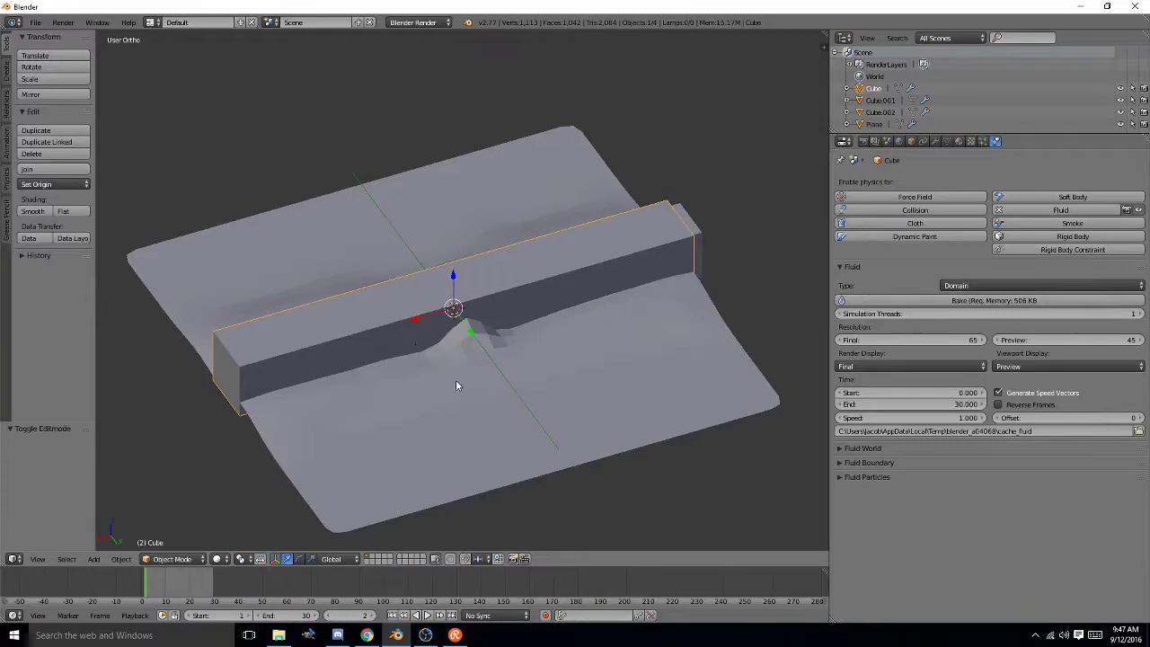
pyautogui.moveTo(485, 415); pyautogui.dragTo(357, 363, button='middle')
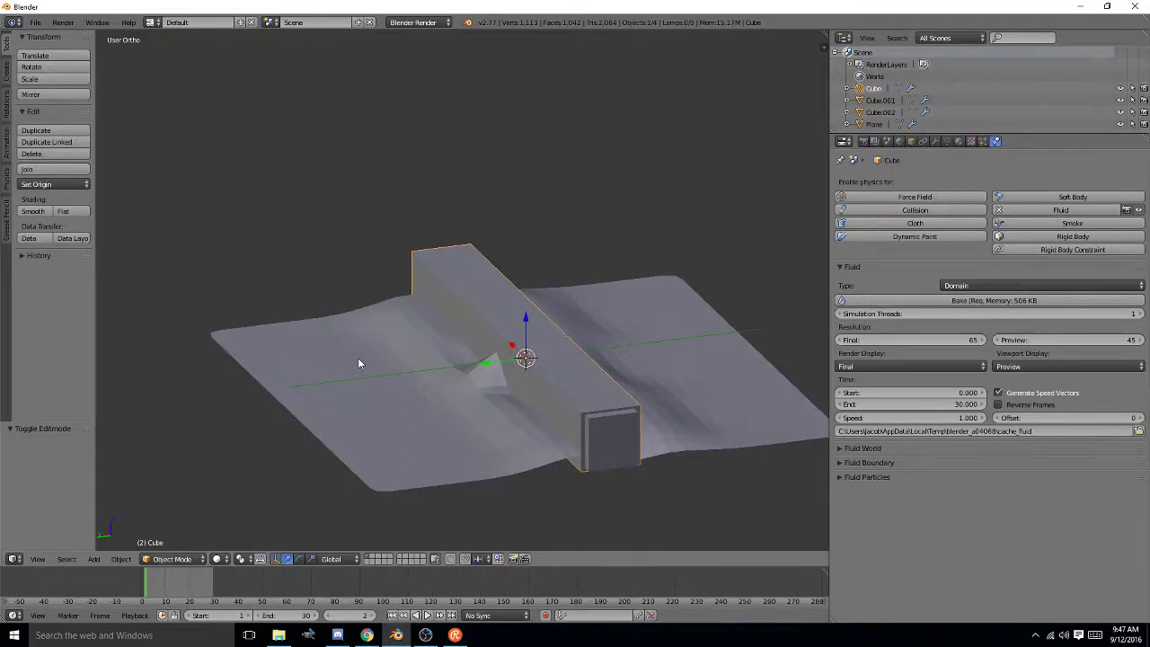
pyautogui.moveTo(270, 290); pyautogui.dragTo(476, 311, button='middle')
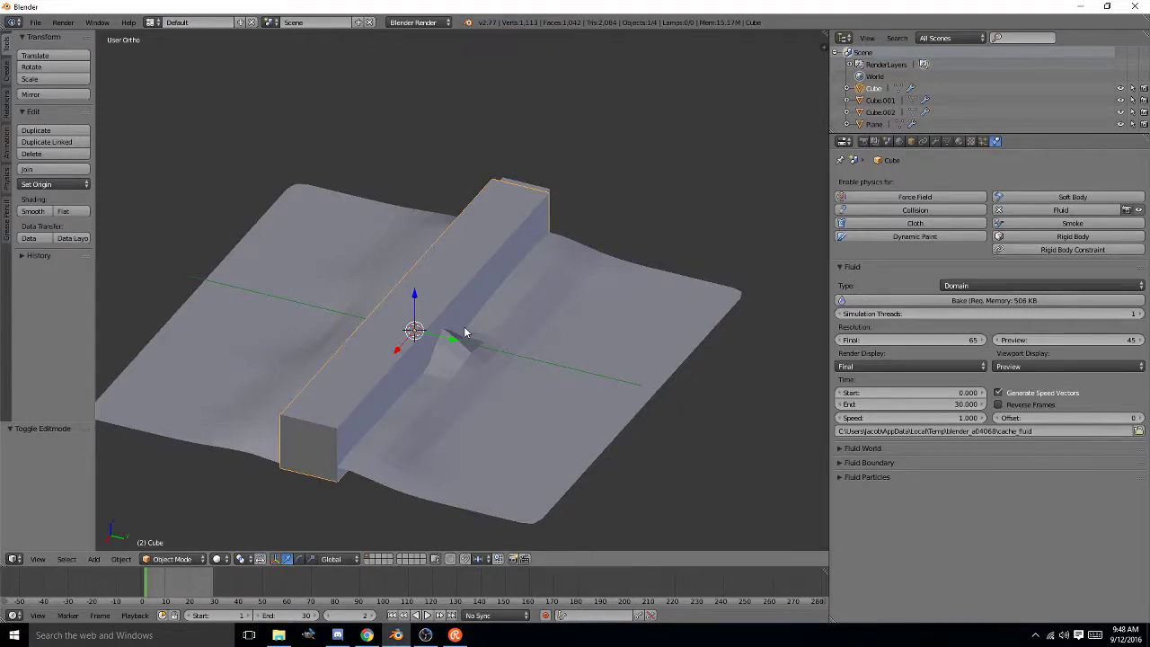
pyautogui.moveTo(430, 366); pyautogui.dragTo(478, 330, button='middle')
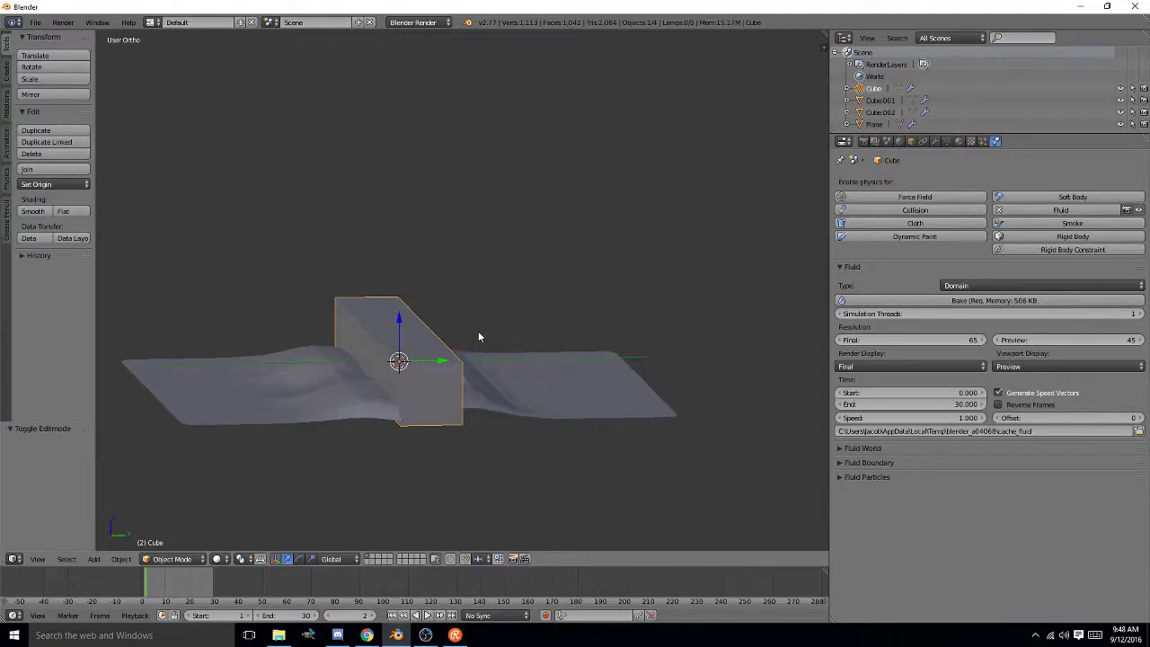
pyautogui.moveTo(500, 388); pyautogui.dragTo(324, 422, button='middle')
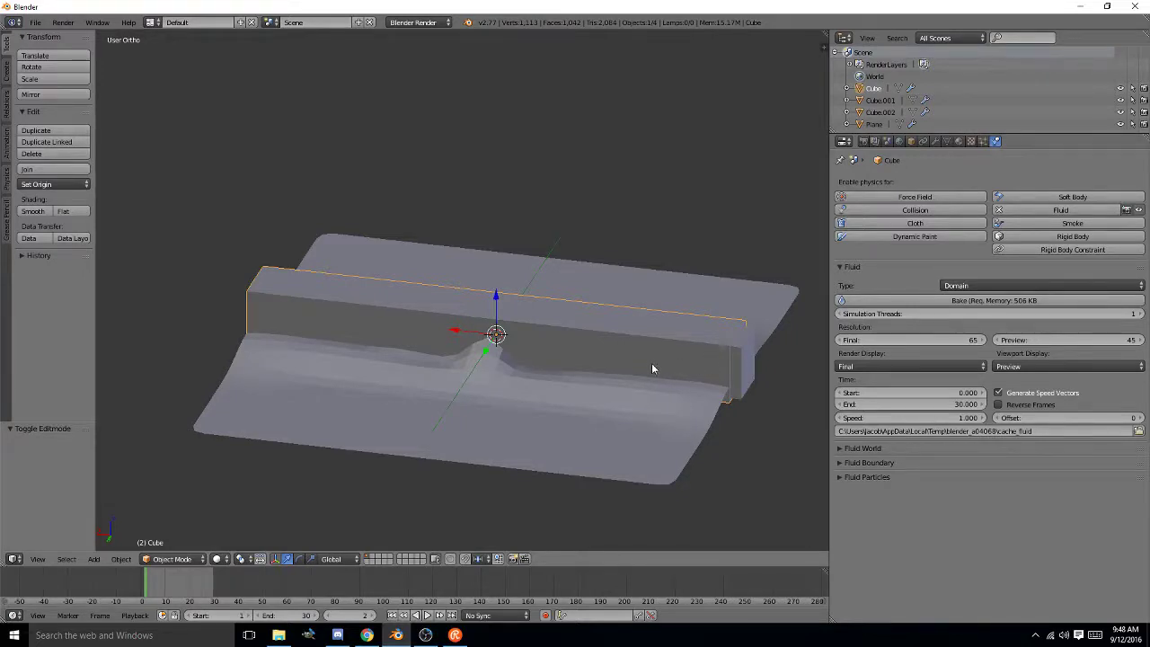
pyautogui.moveTo(595, 352); pyautogui.dragTo(526, 312, button='middle')
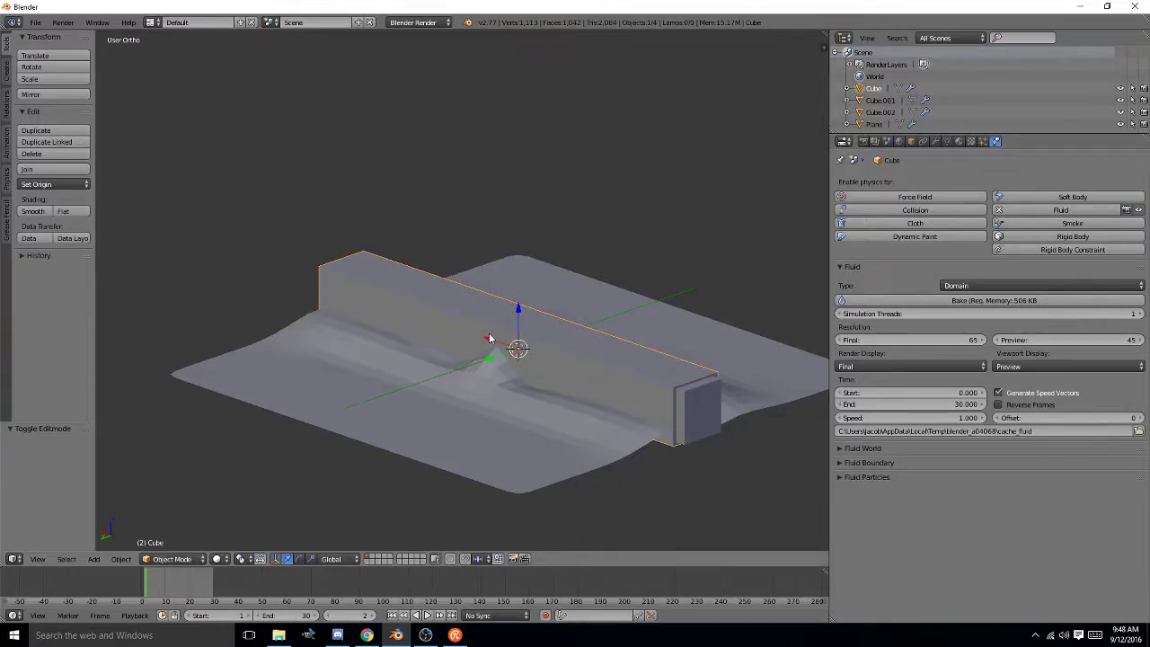
pyautogui.moveTo(490, 339); pyautogui.dragTo(529, 341, button='middle')
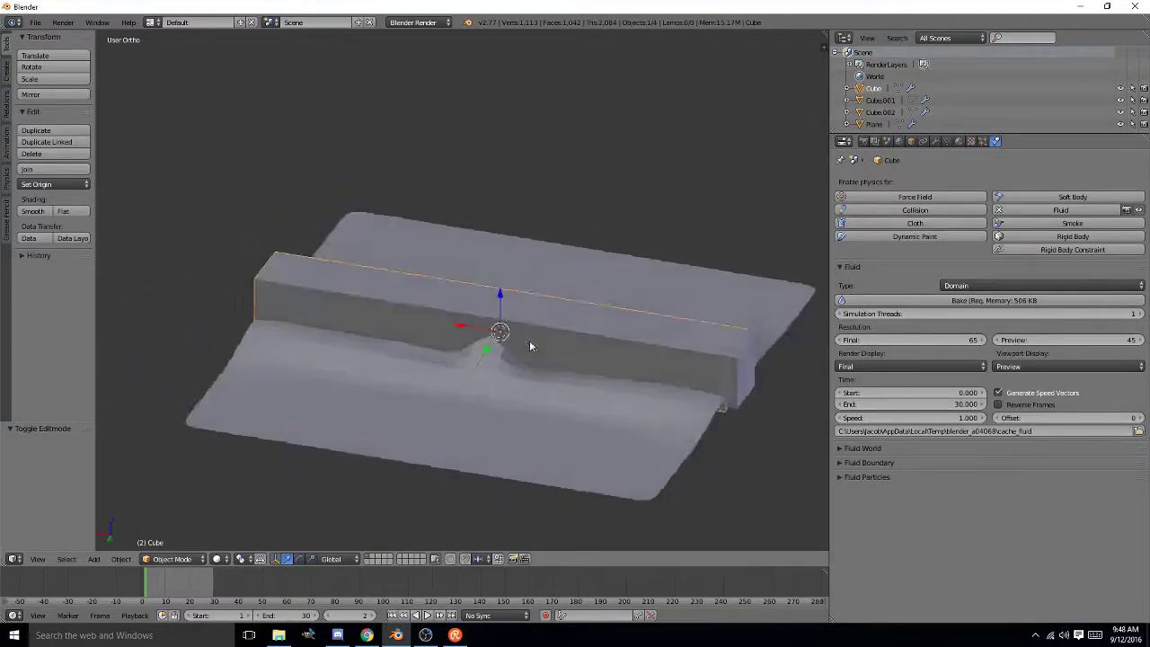
pyautogui.rightClick(474, 373)
pyautogui.rightClick(465, 337)
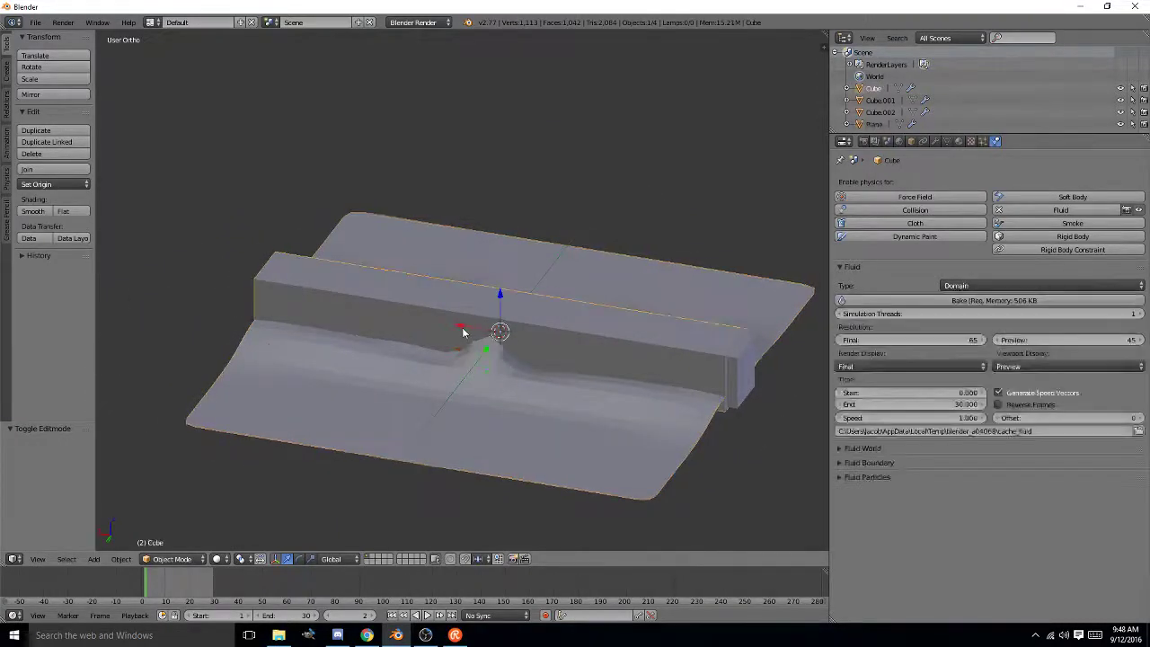
pyautogui.moveTo(349, 332); pyautogui.dragTo(596, 328, button='middle')
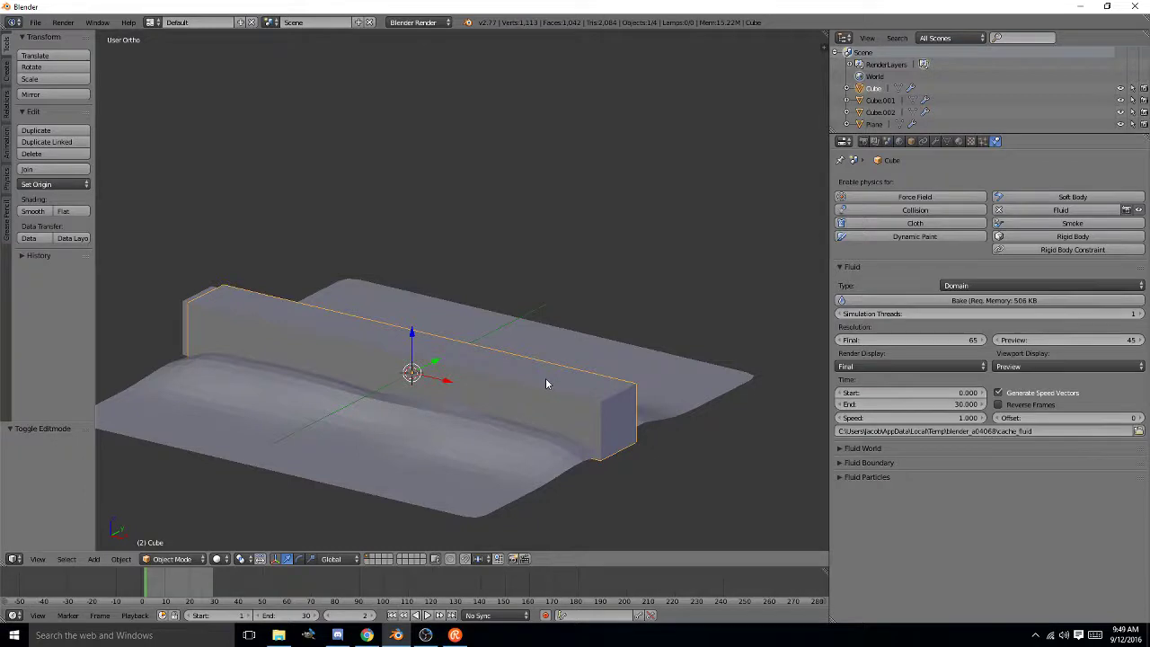
pyautogui.moveTo(603, 327); pyautogui.dragTo(539, 329, button='middle')
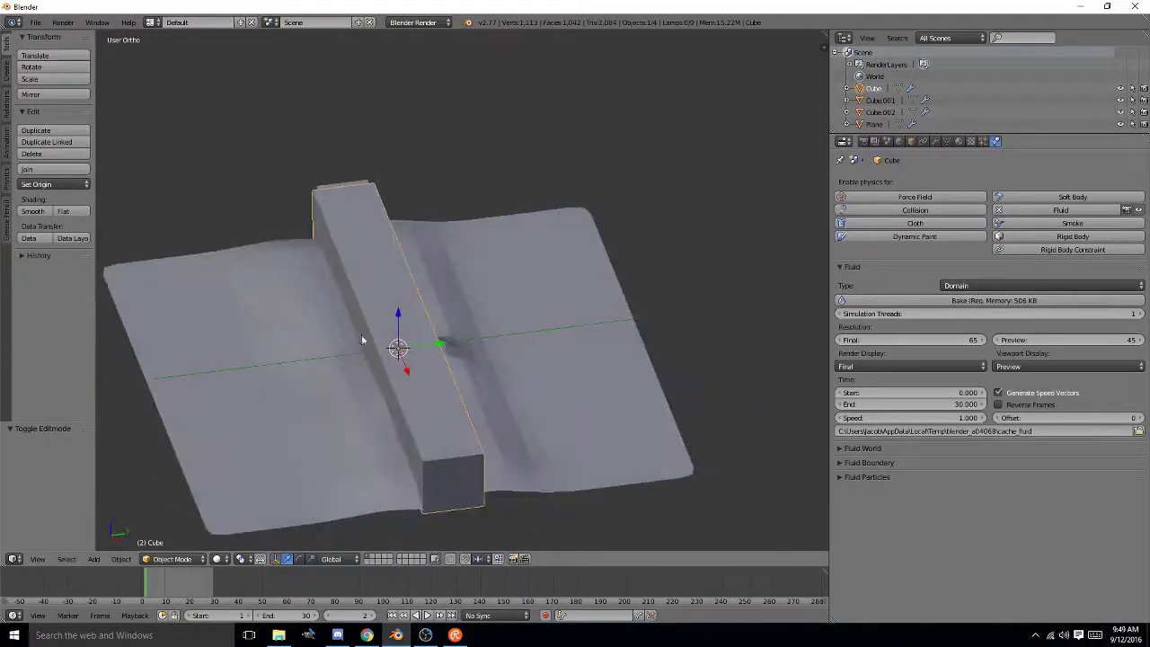
# - Back out of saving the untitled scene file and quit Blender, discarding the unsaved changes
pyautogui.hotkey('ctrl', 's')
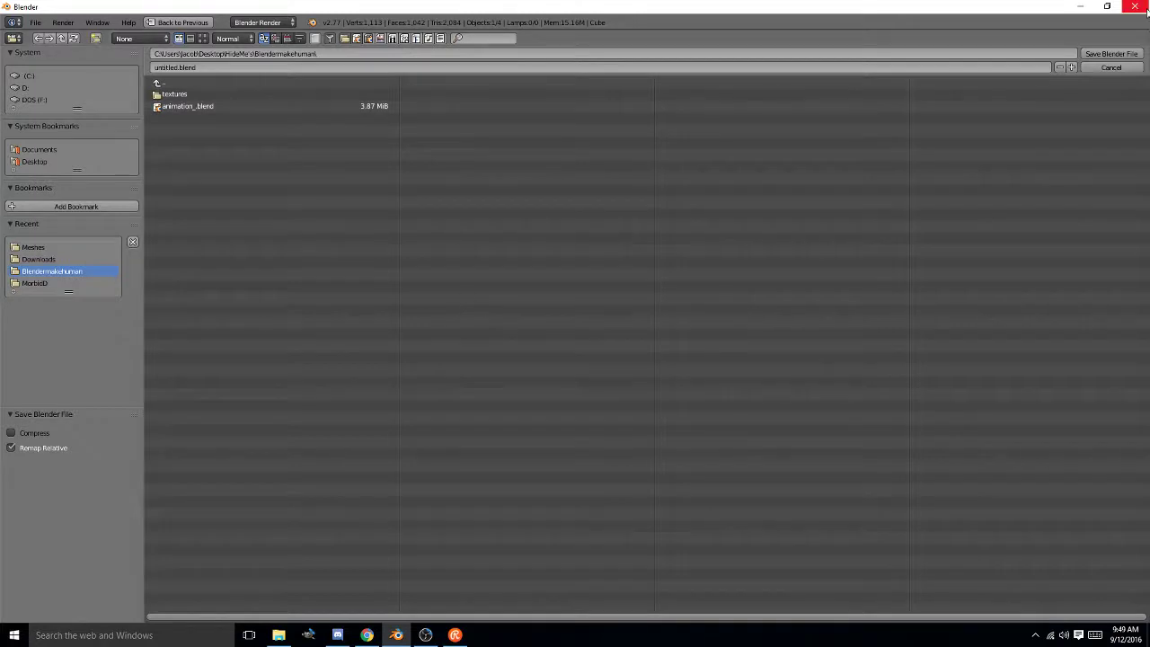
pyautogui.click(1112, 69)
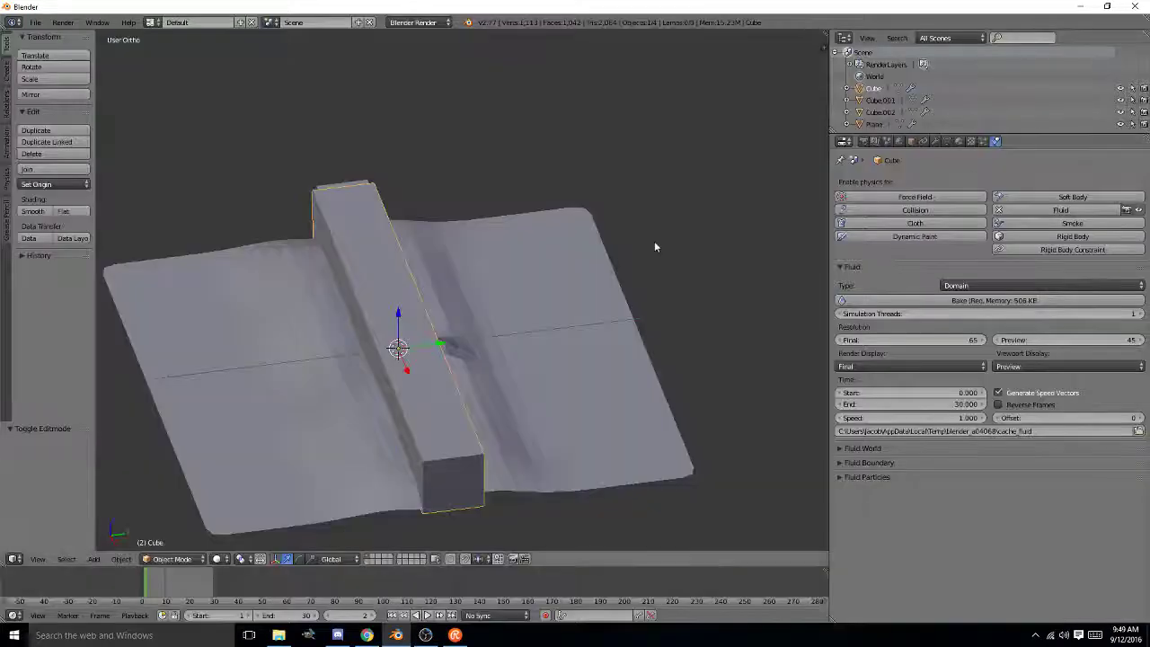
pyautogui.click(1135, 6)
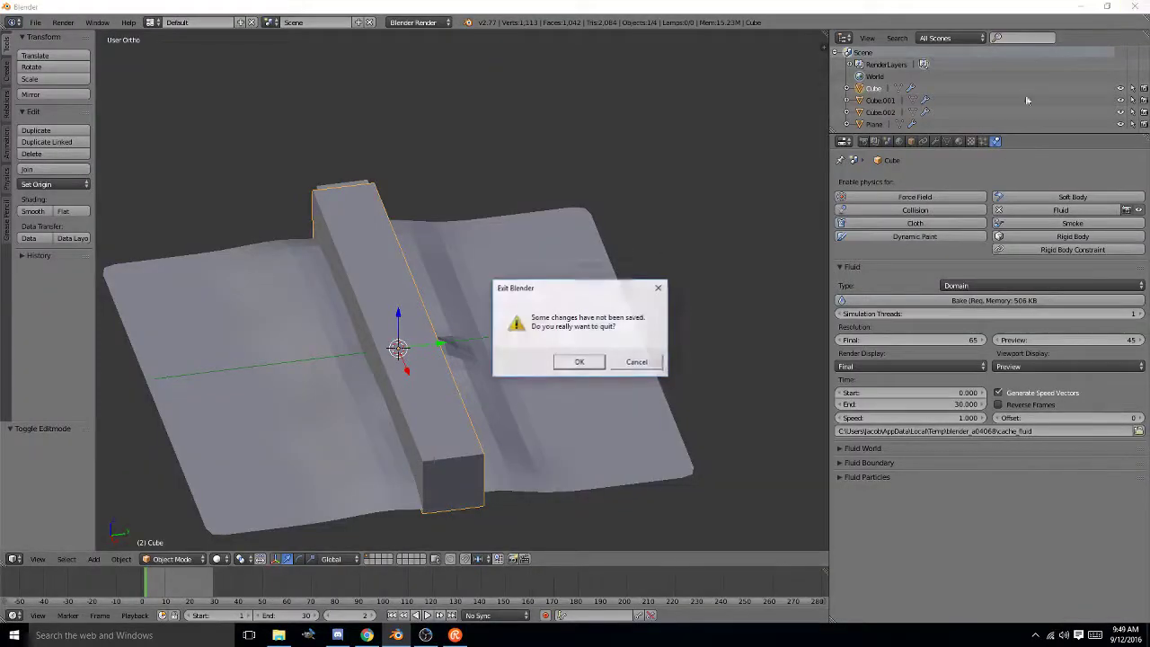
pyautogui.click(574, 365)
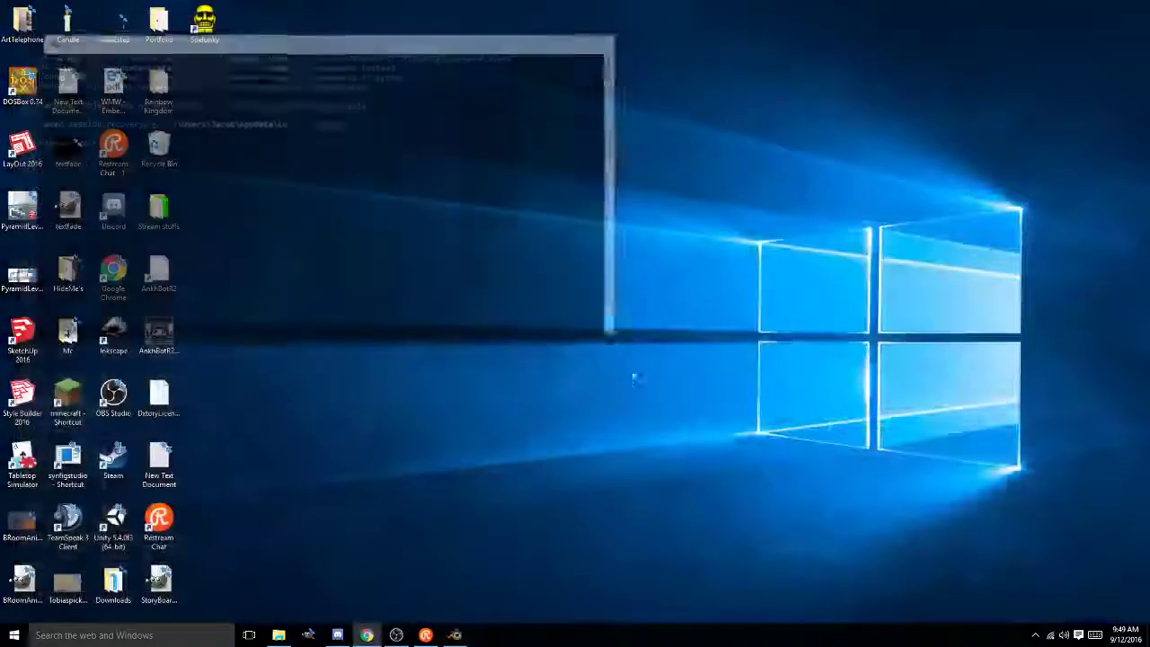